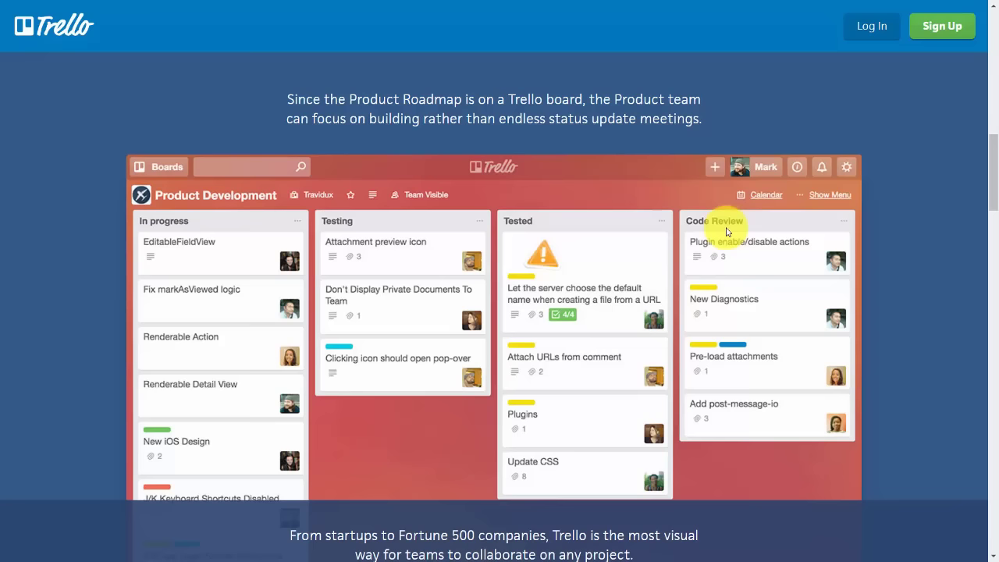
- Read through the Trello home page's feature sections, and open the pricing page to compare the Free, Business Class and Enterprise plans
scroll(499, 312, "down", 8)
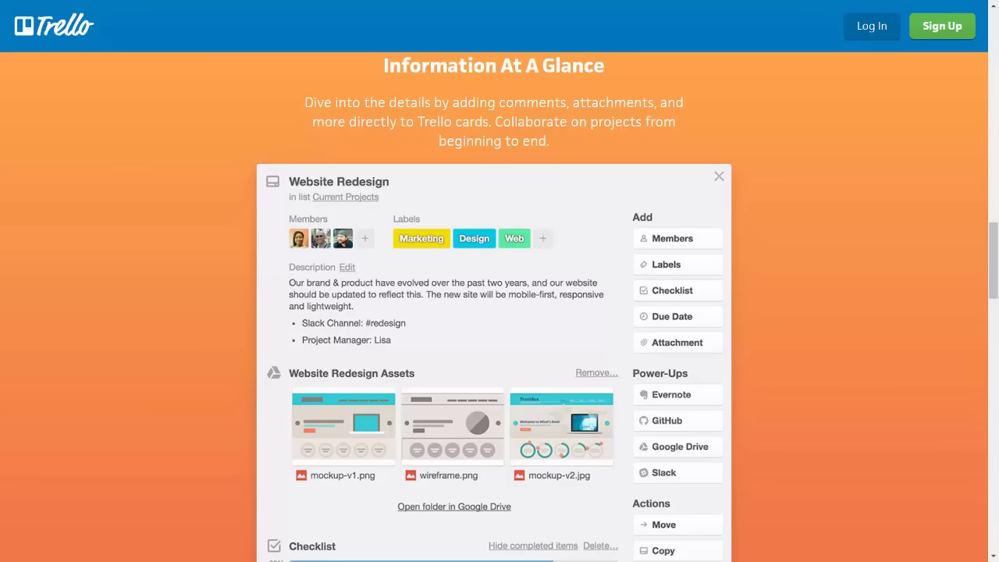
scroll(499, 307, "down", 8)
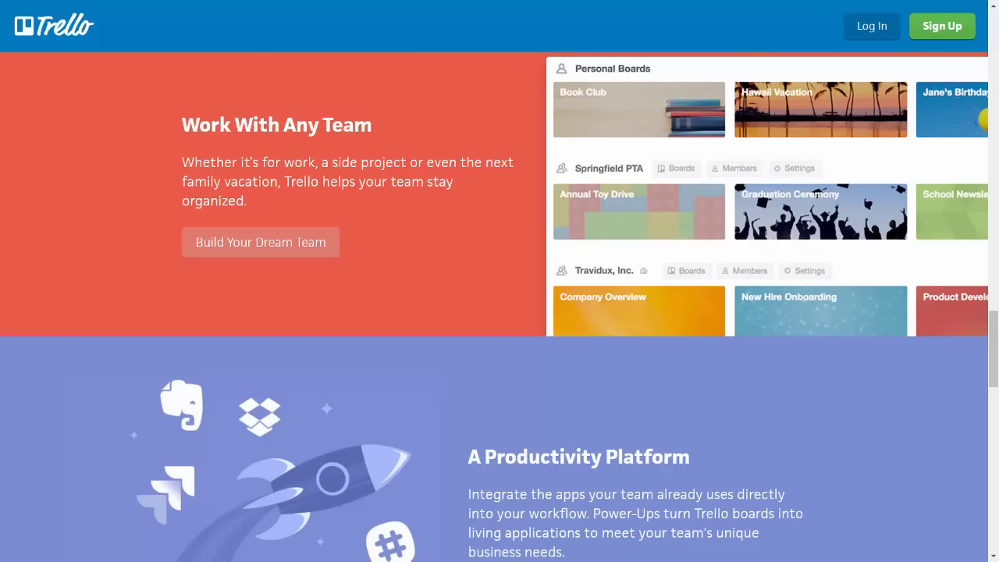
scroll(499, 307, "down", 9)
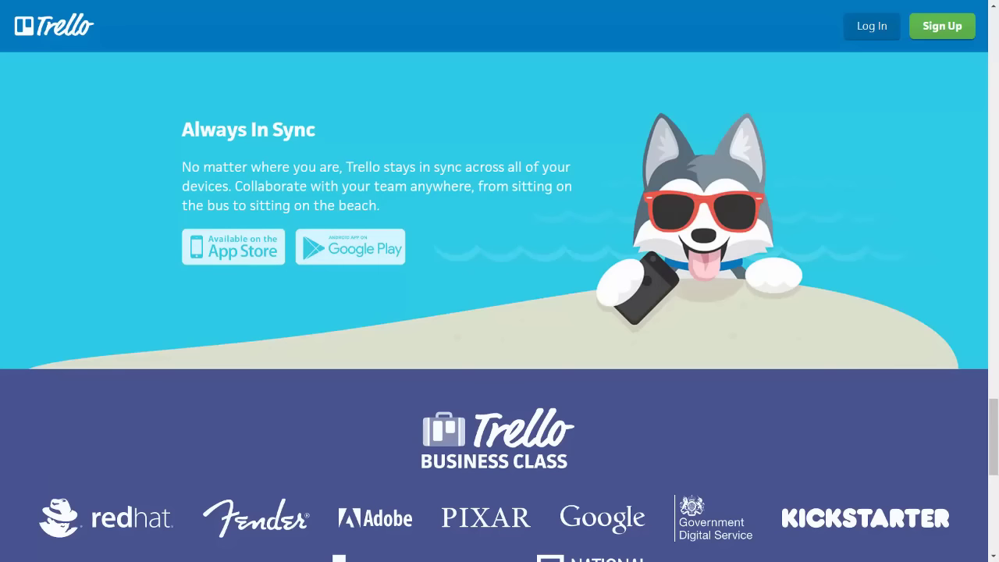
scroll(499, 312, "down", 4)
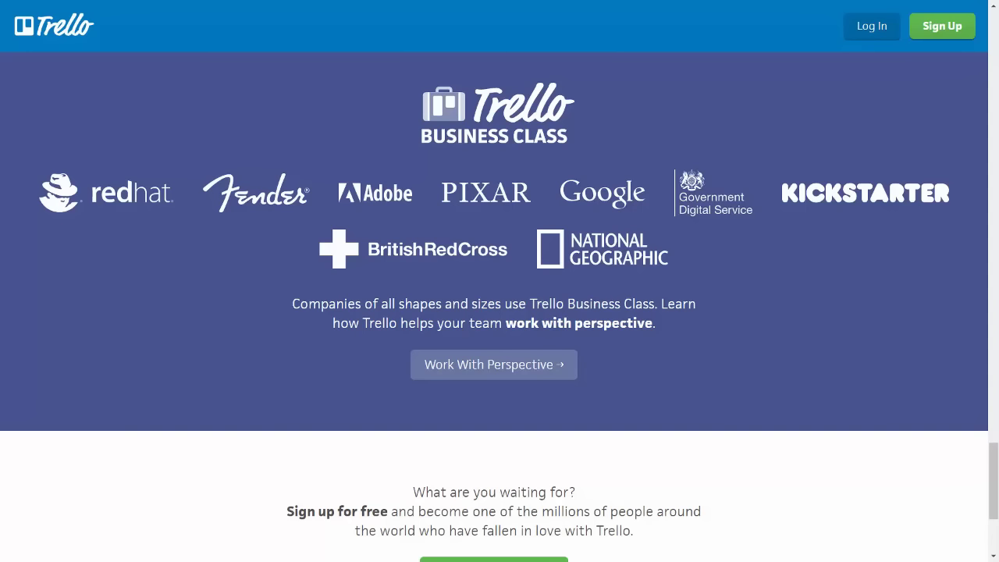
scroll(499, 312, "down", 3)
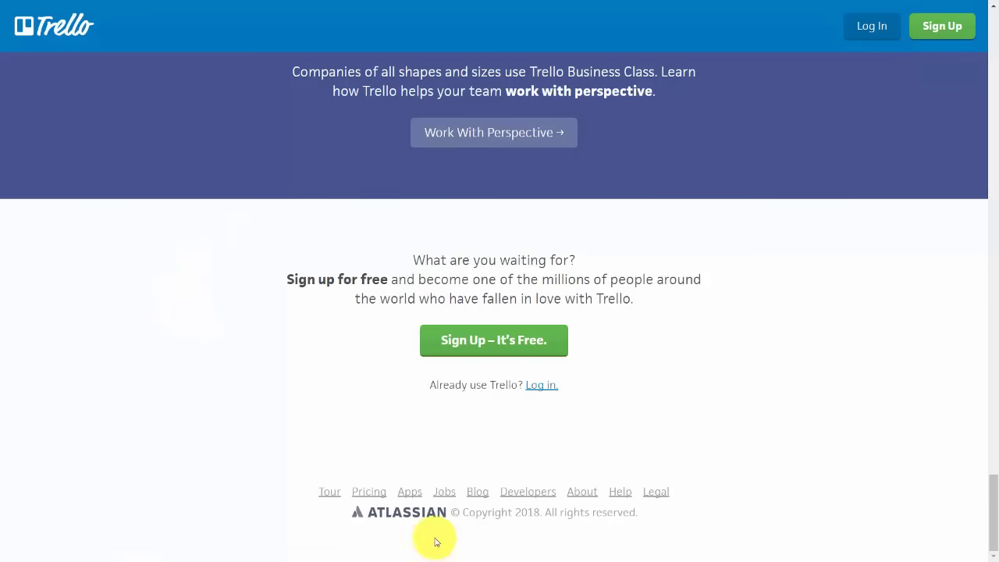
left_click(366, 492)
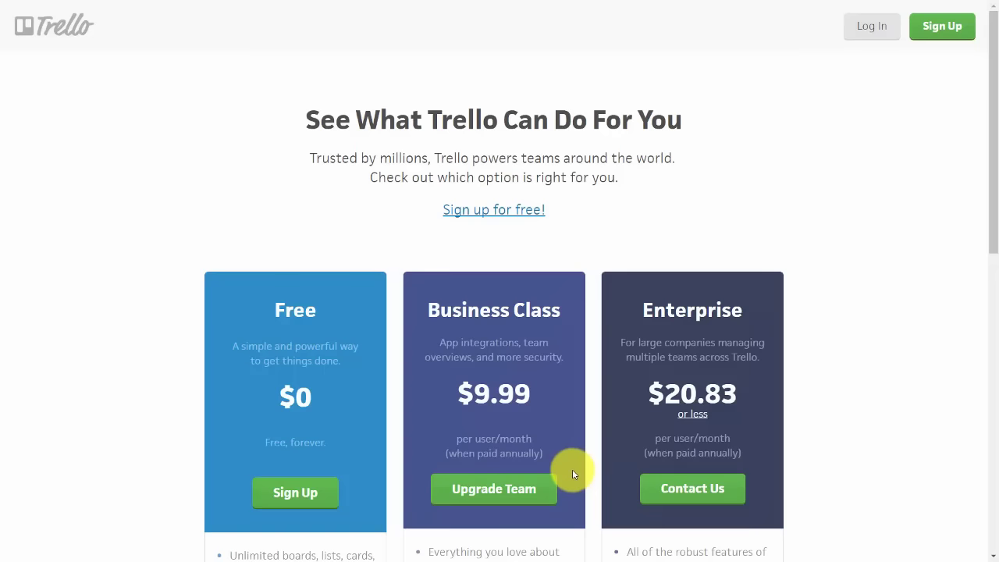
scroll(590, 464, "down", 6)
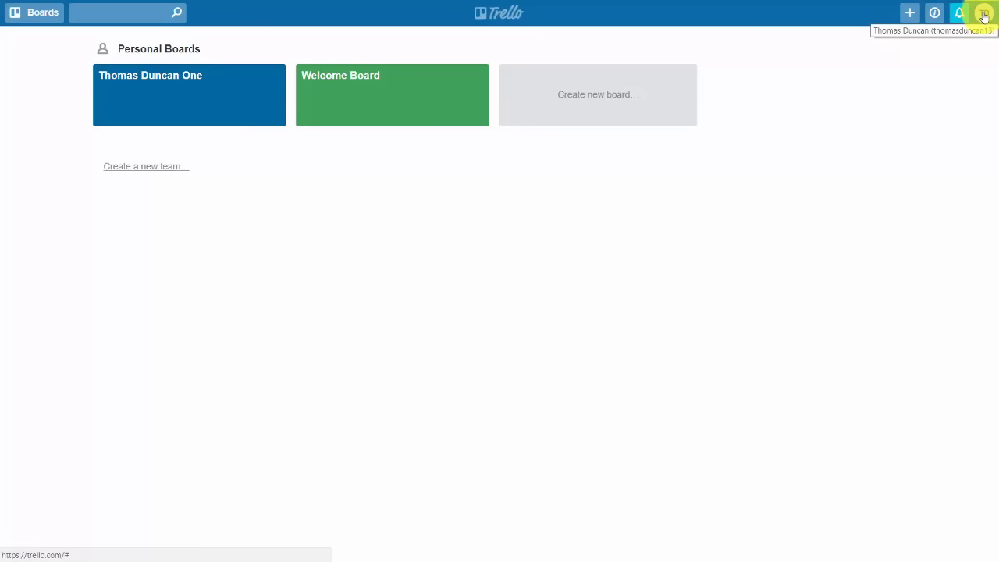
- Open the account profile for editing and change its avatar to a portrait photo
left_click(985, 16)
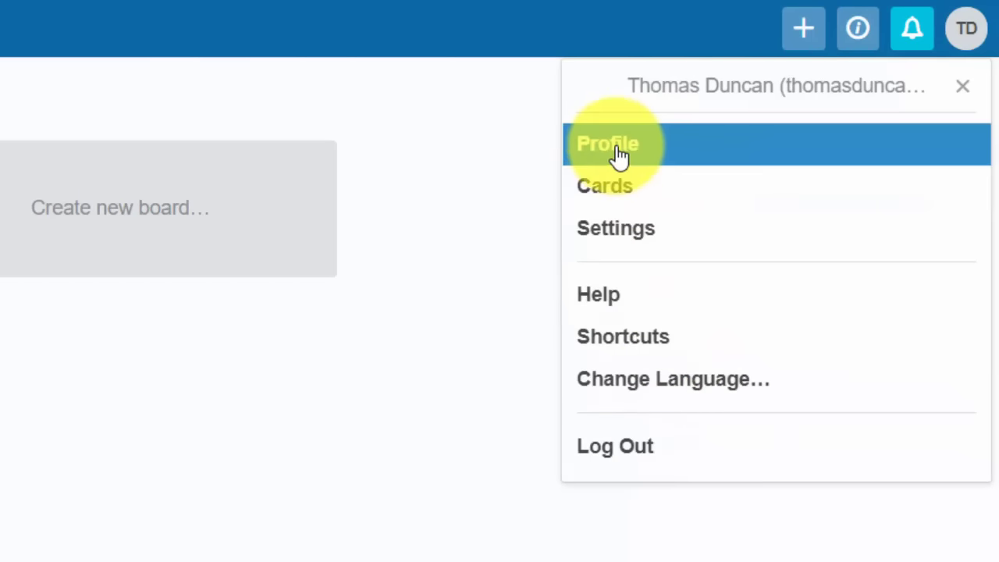
left_click(630, 144)
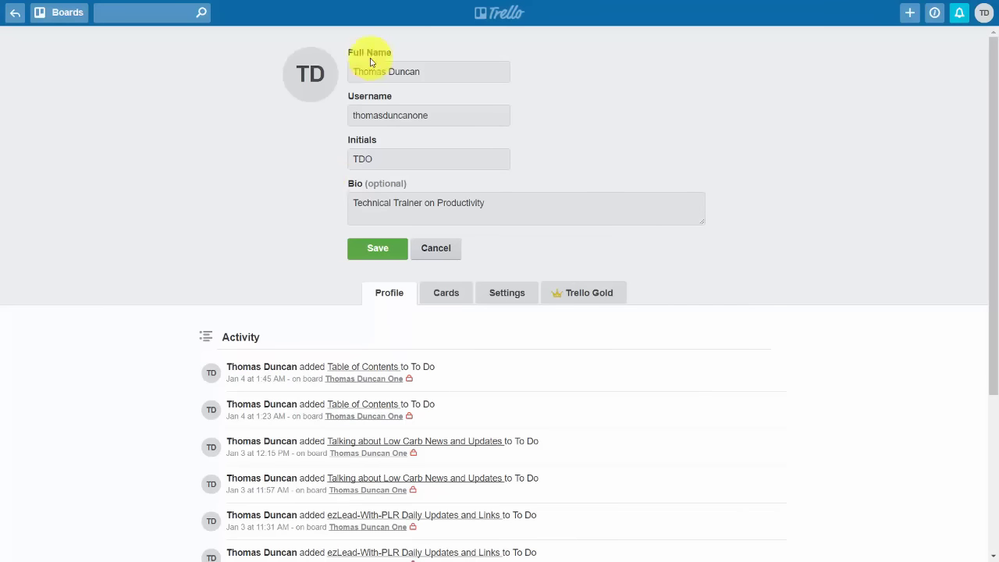
mouse_move(309, 87)
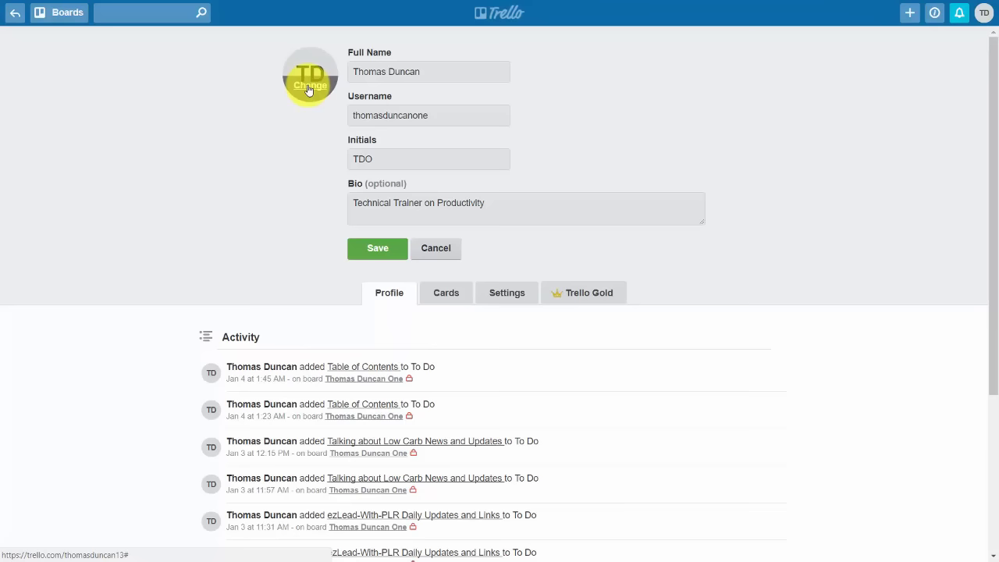
left_click(310, 90)
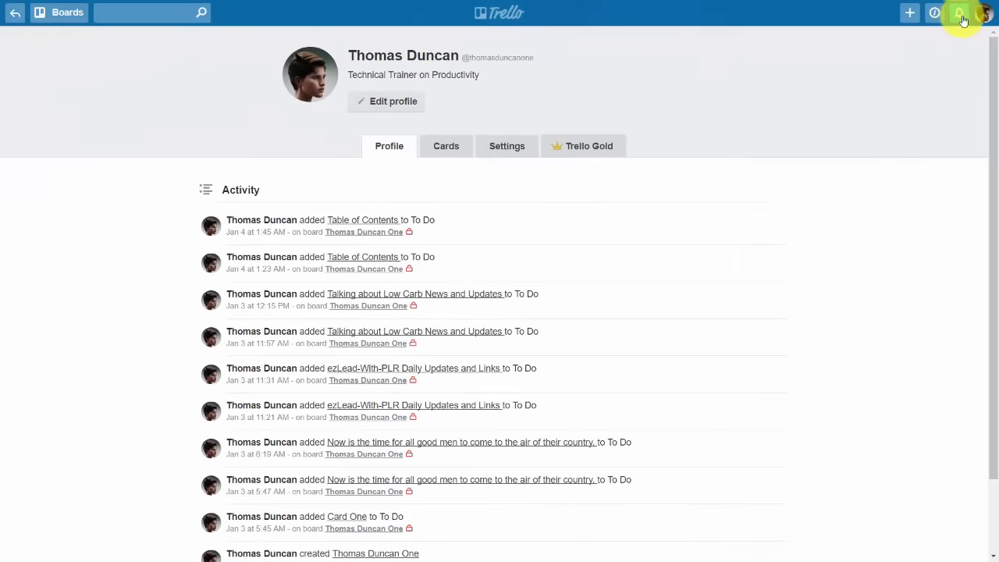
- Examine the account menu's options and the notifications, dismissing the survey about recommending Trello
left_click(985, 16)
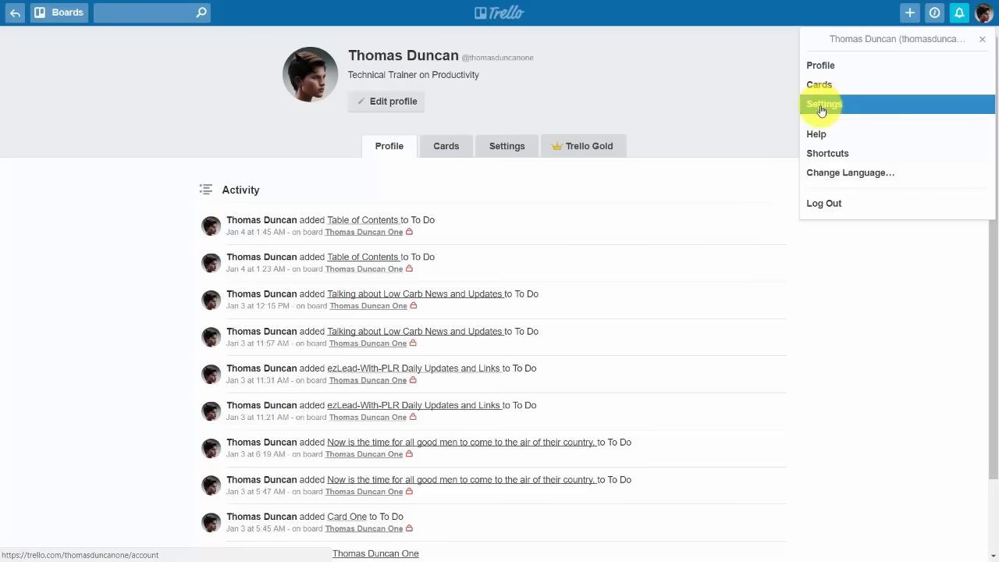
left_click(823, 203)
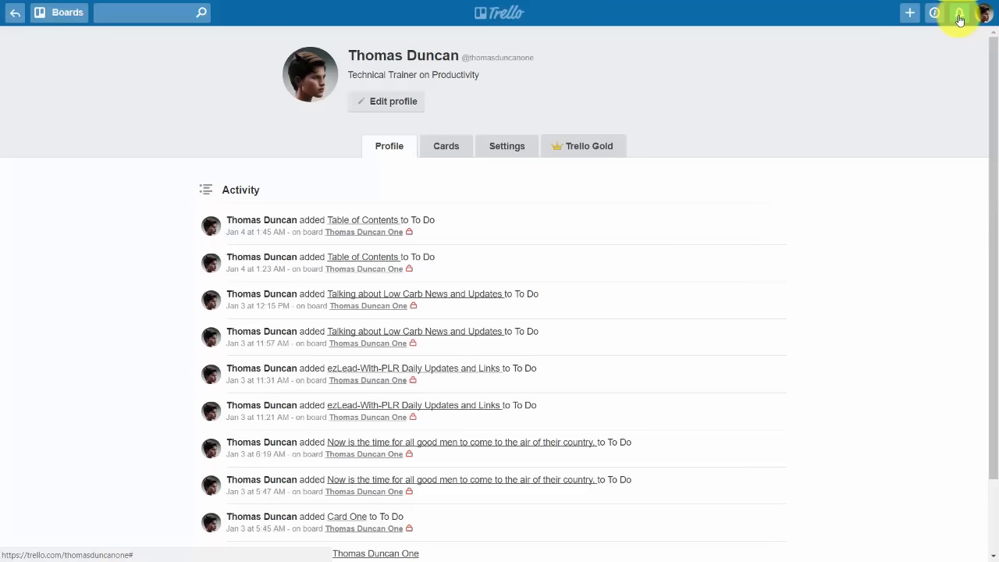
left_click(959, 17)
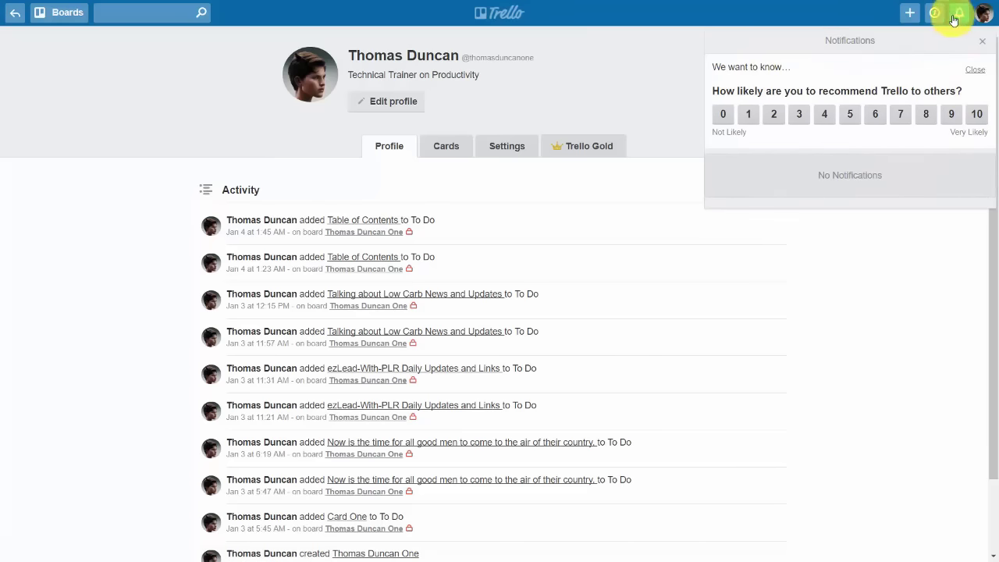
left_click(975, 68)
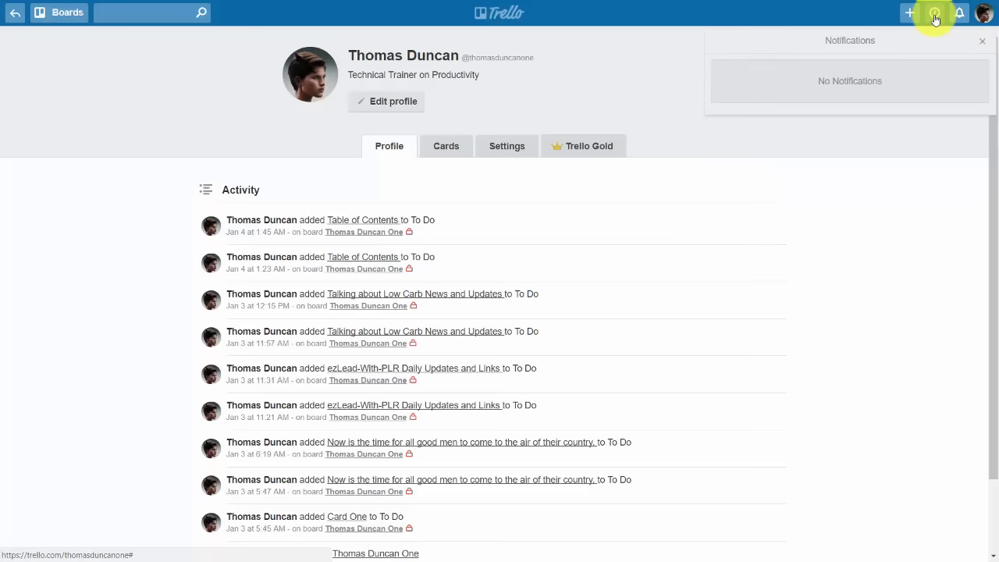
- Examine the information tips and the options for creating a board, team or business team
left_click(936, 19)
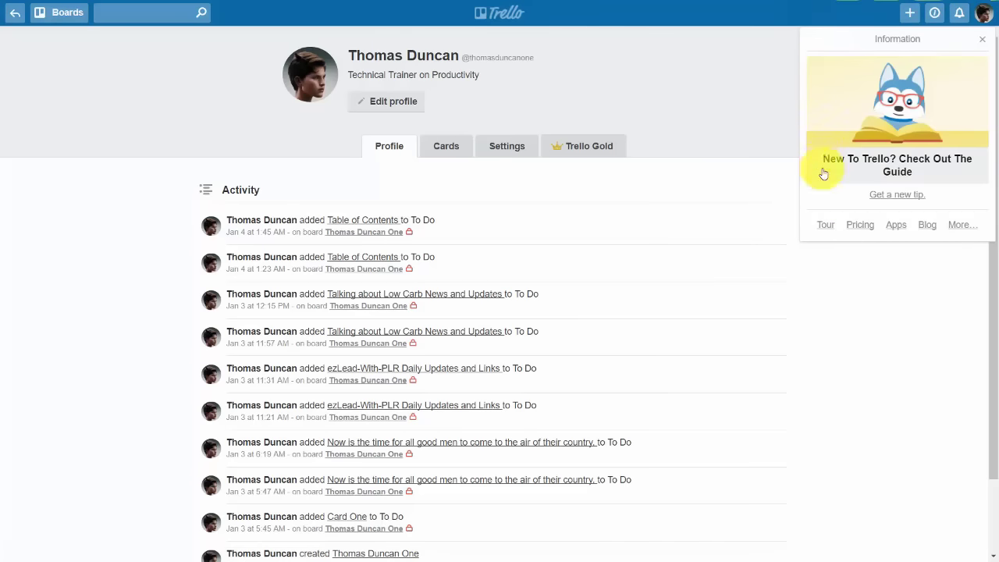
key("Escape")
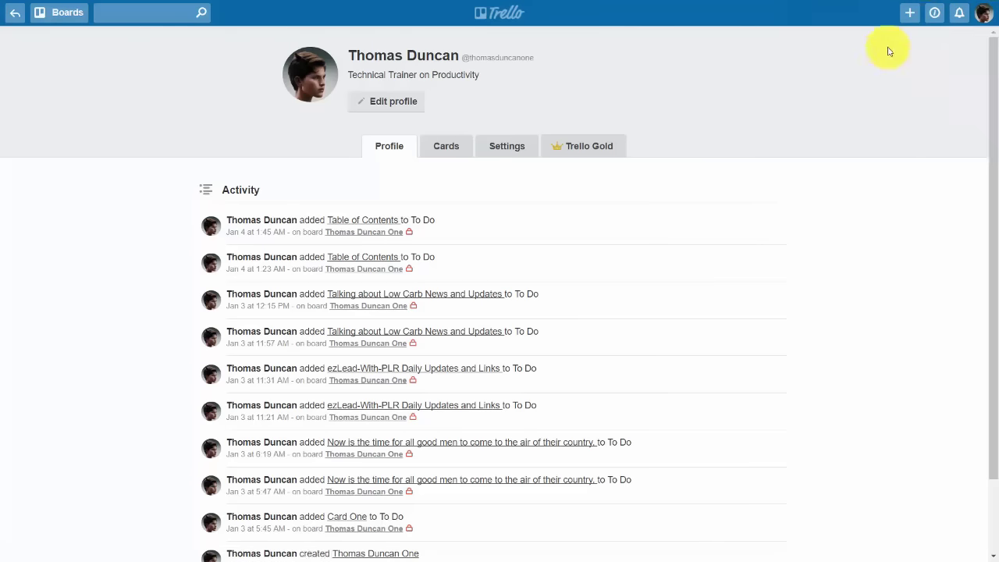
left_click(909, 13)
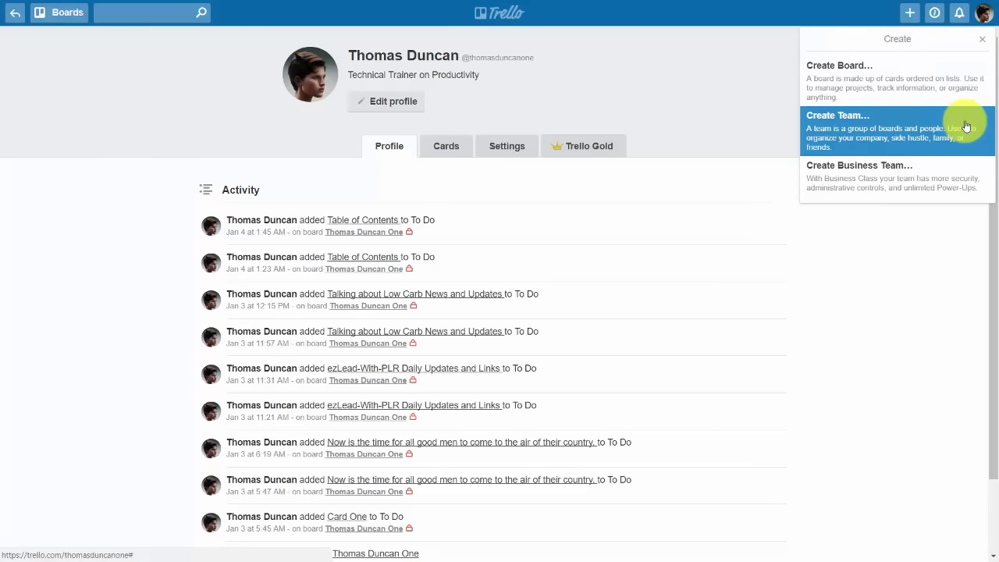
left_click(605, 67)
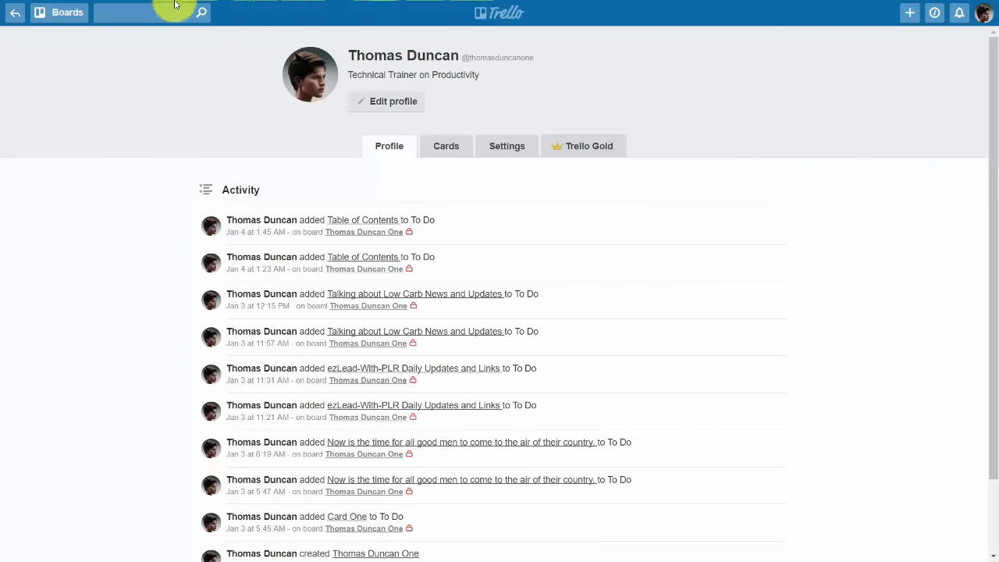
- Examine the saved searches and operator hints offered by the site-wide search
left_click(138, 17)
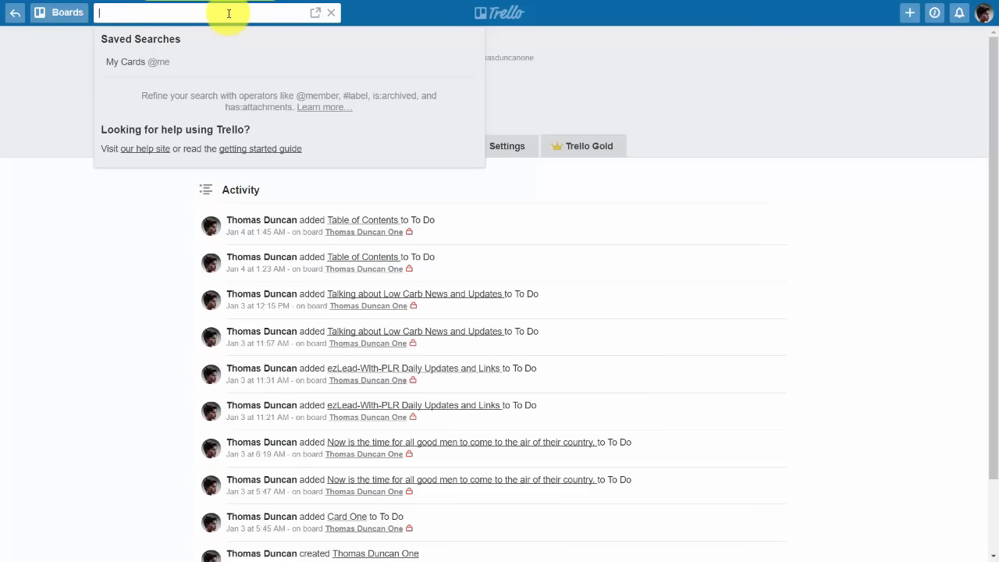
left_click(335, 40)
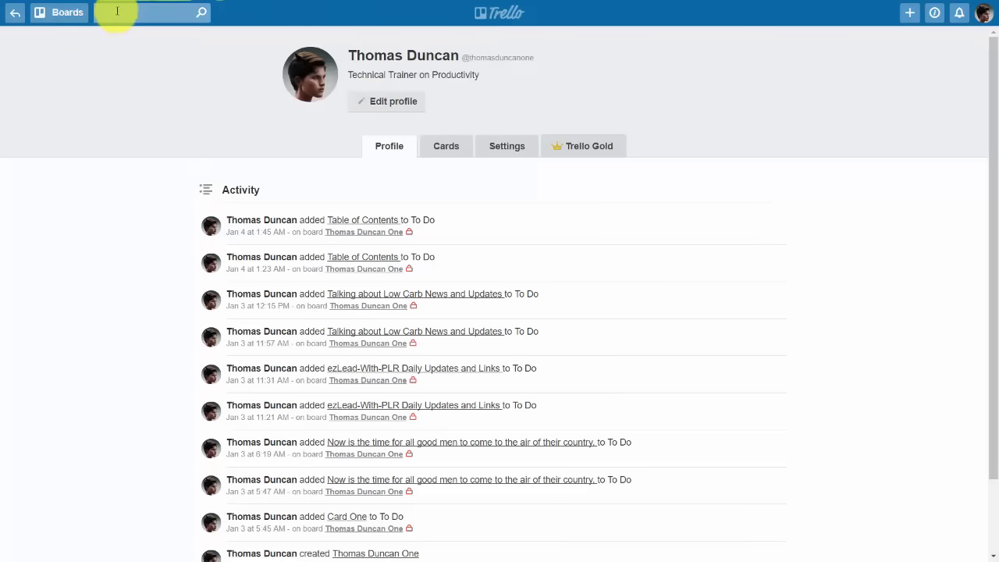
- Set the boards list to always stay open and try out its board-name search field
left_click(56, 14)
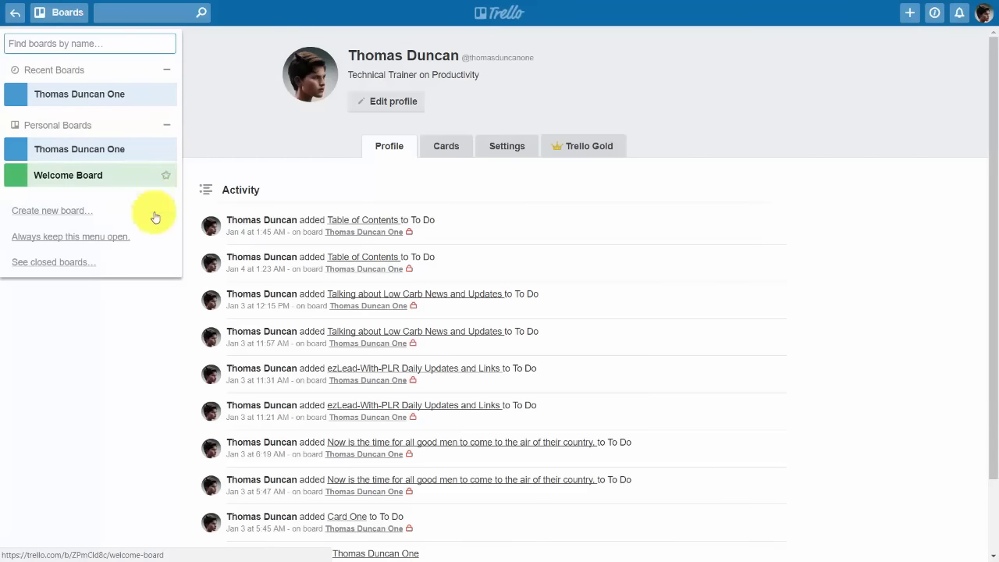
left_click(91, 237)
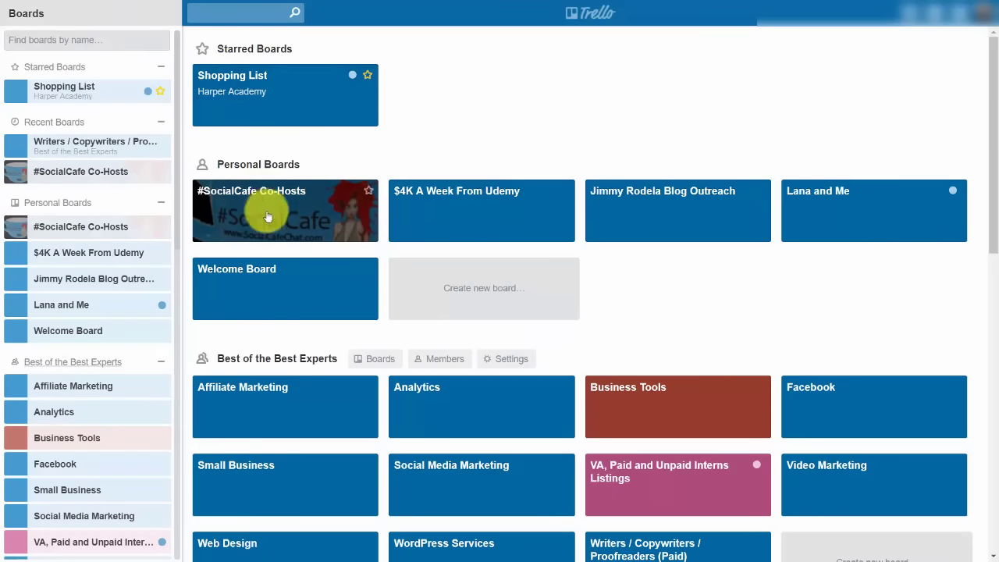
left_click(72, 39)
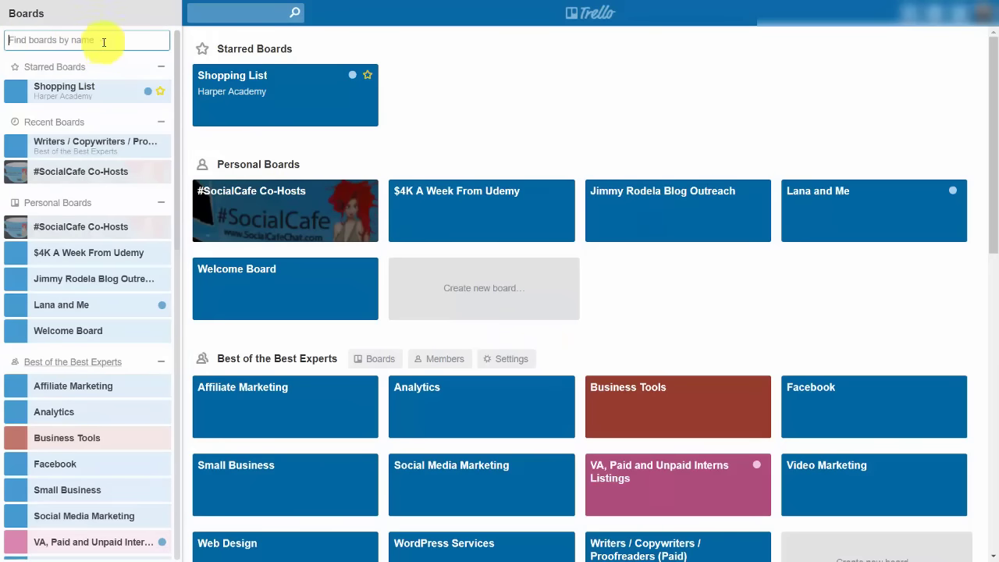
left_click(230, 12)
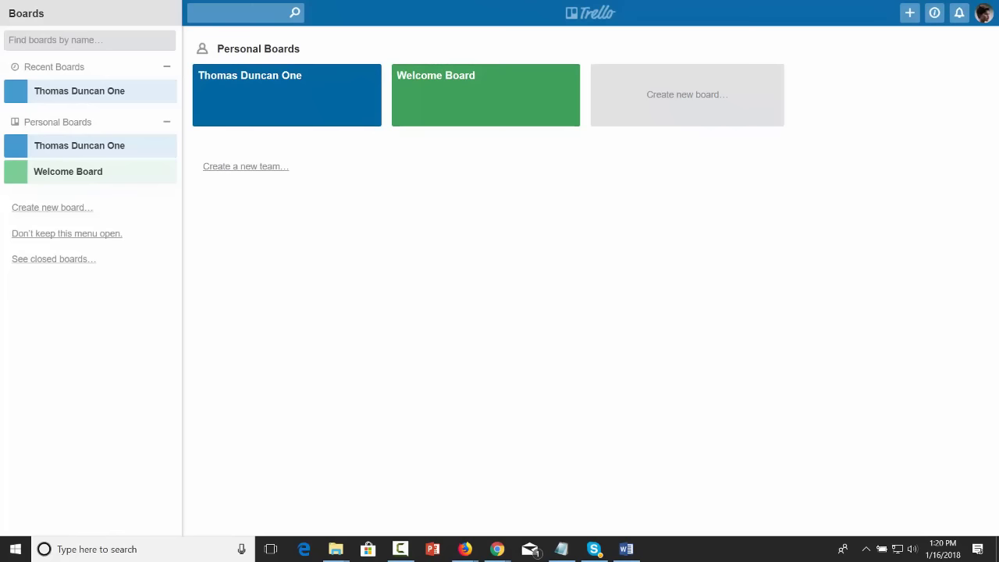
- Add a second email address in the account settings and confirm it through the message received in Gmail
left_click(982, 15)
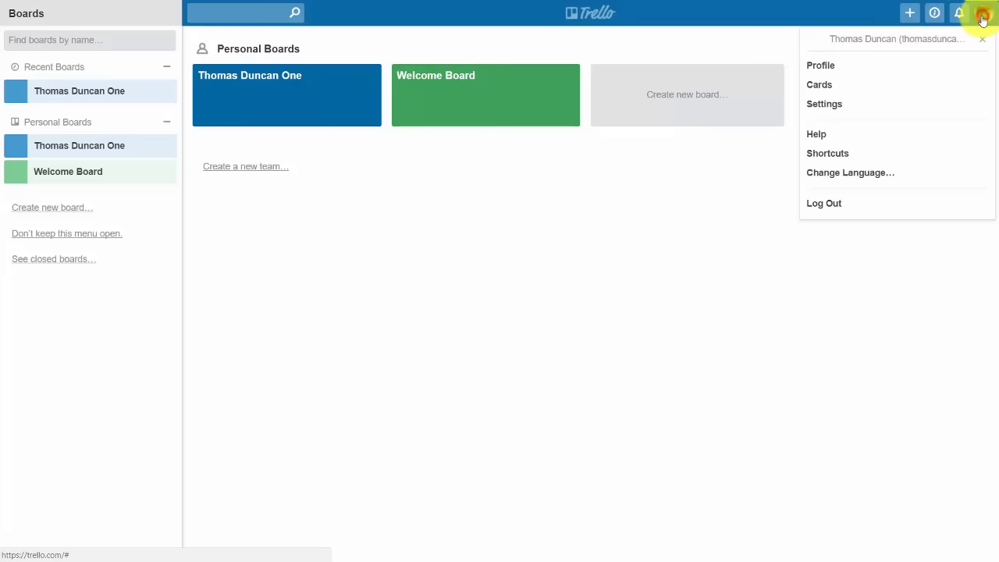
left_click(822, 106)
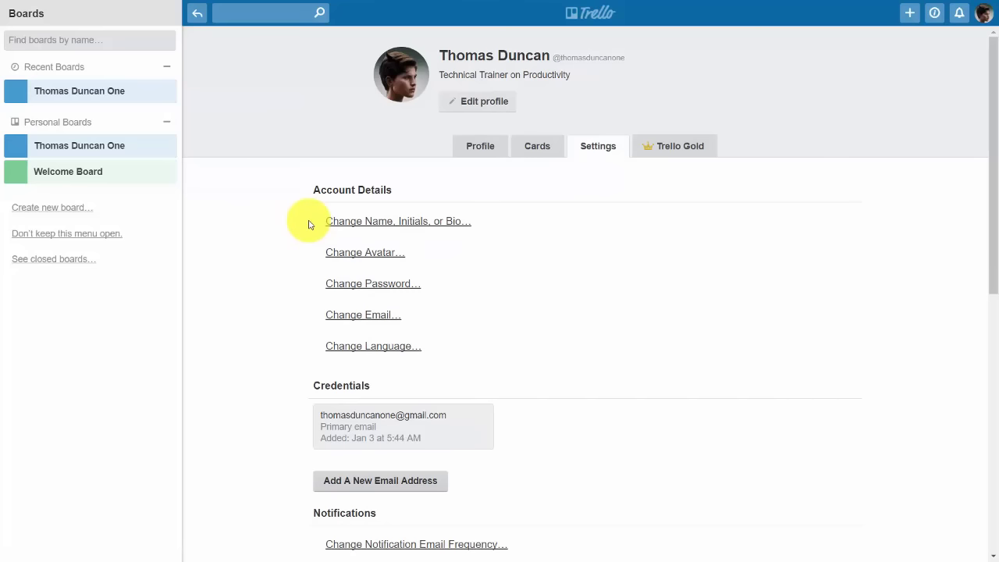
scroll(308, 304, "down", 1)
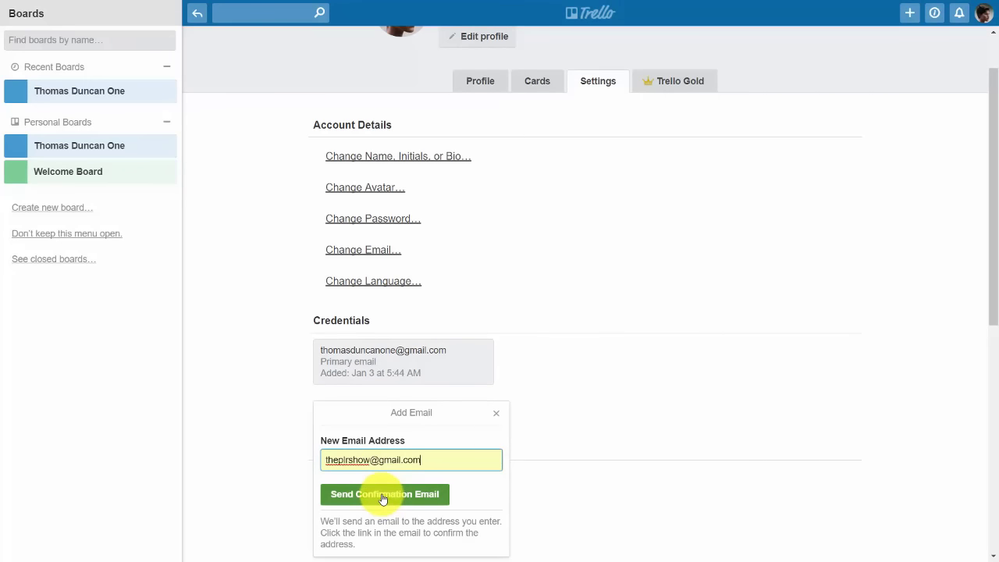
left_click(382, 496)
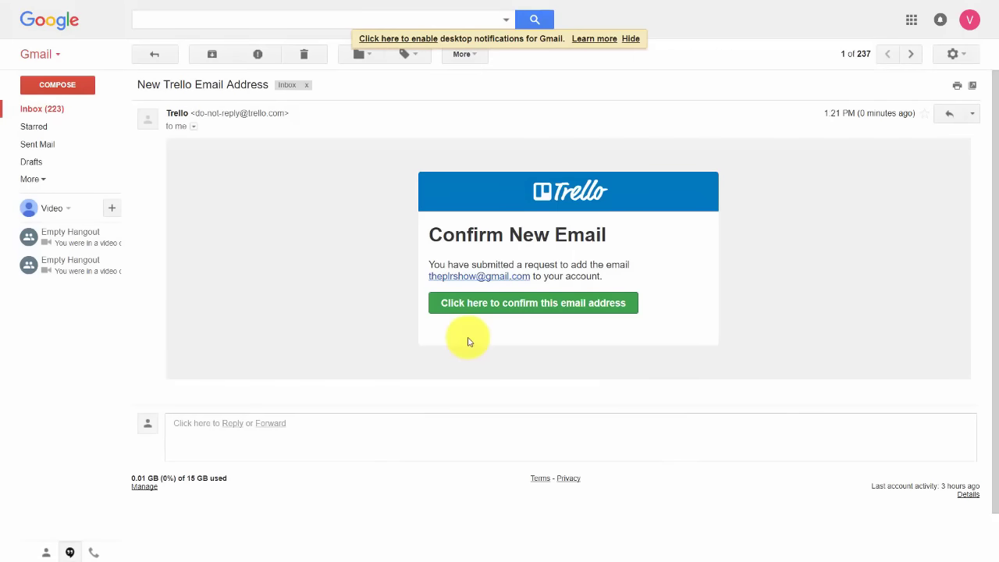
left_click(517, 308)
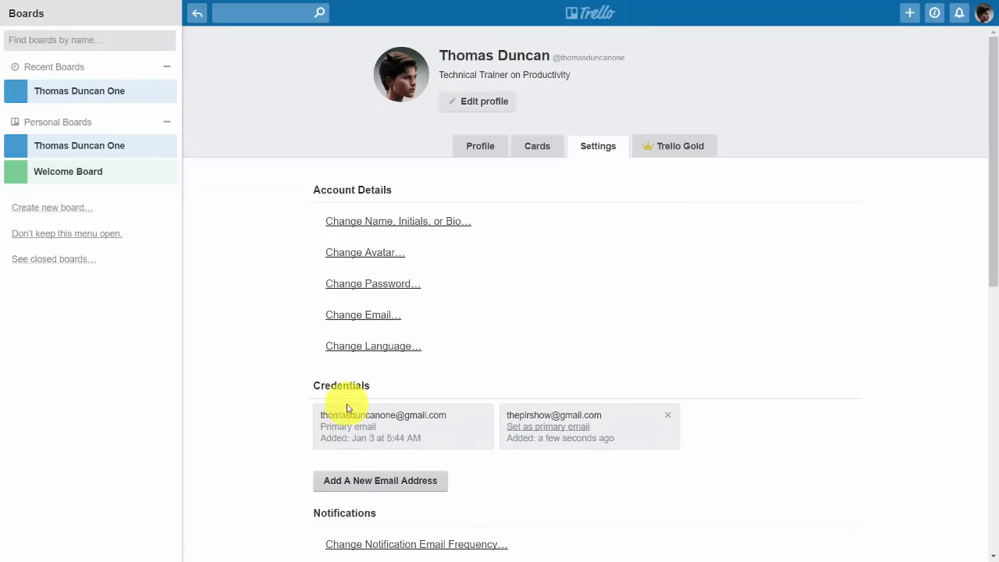
left_click(288, 410)
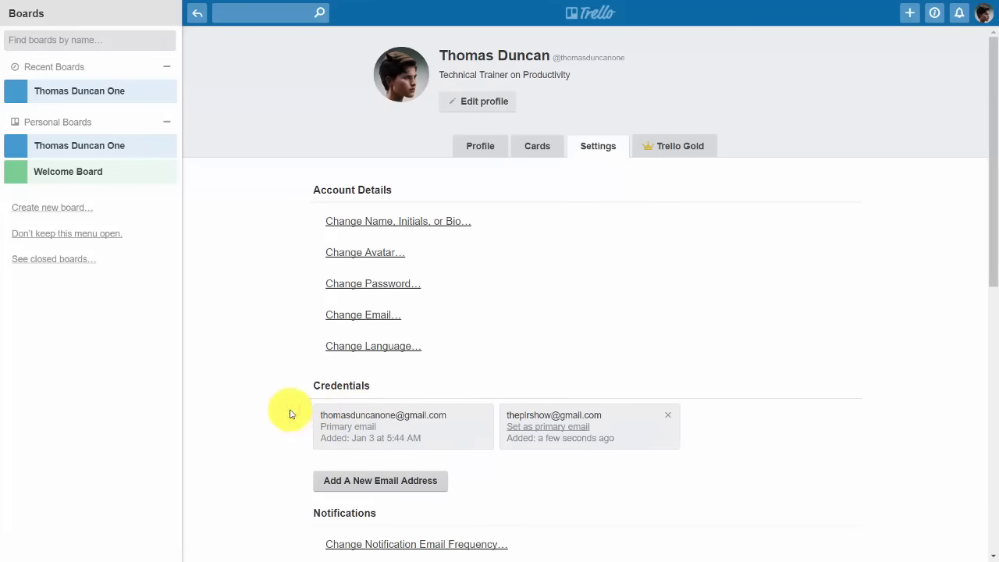
- Set the notification email frequency to Never in the account settings
scroll(289, 414, "down", 2)
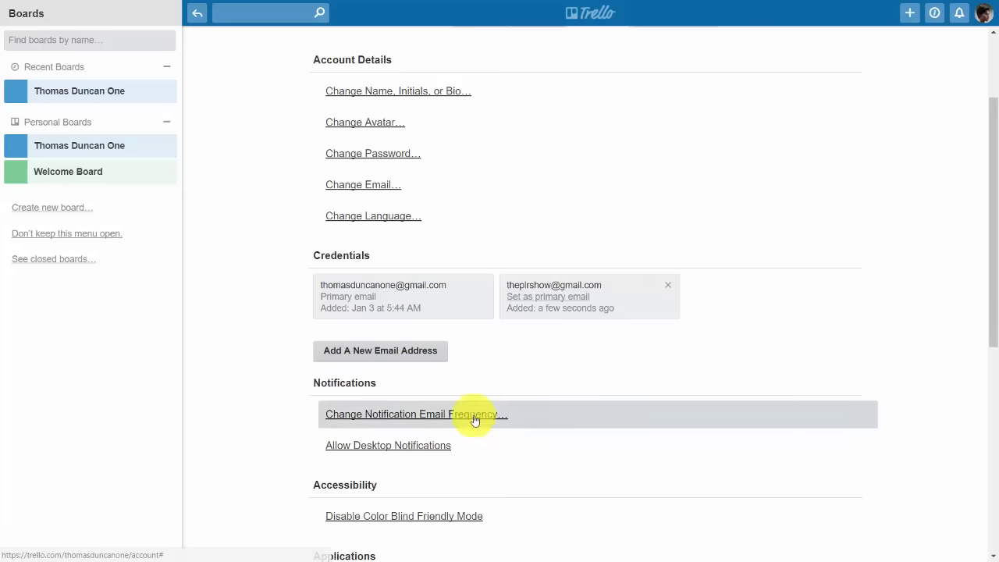
left_click(433, 414)
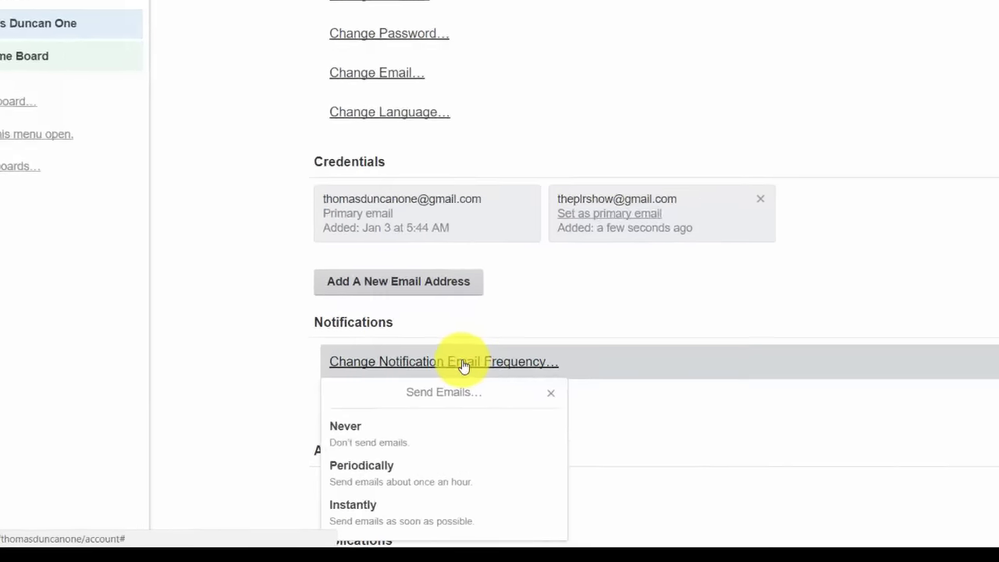
scroll(433, 414, "down", 2)
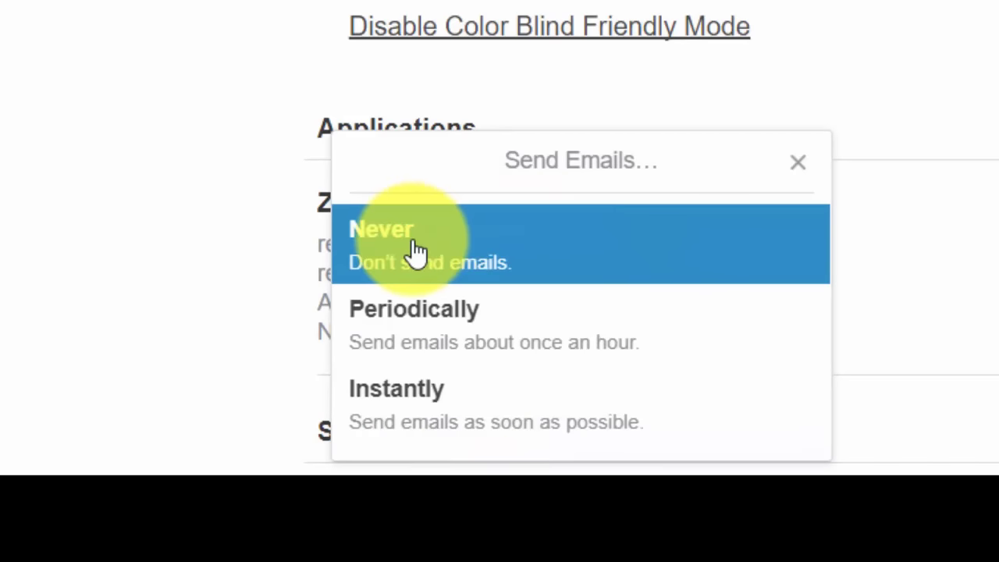
left_click(382, 274)
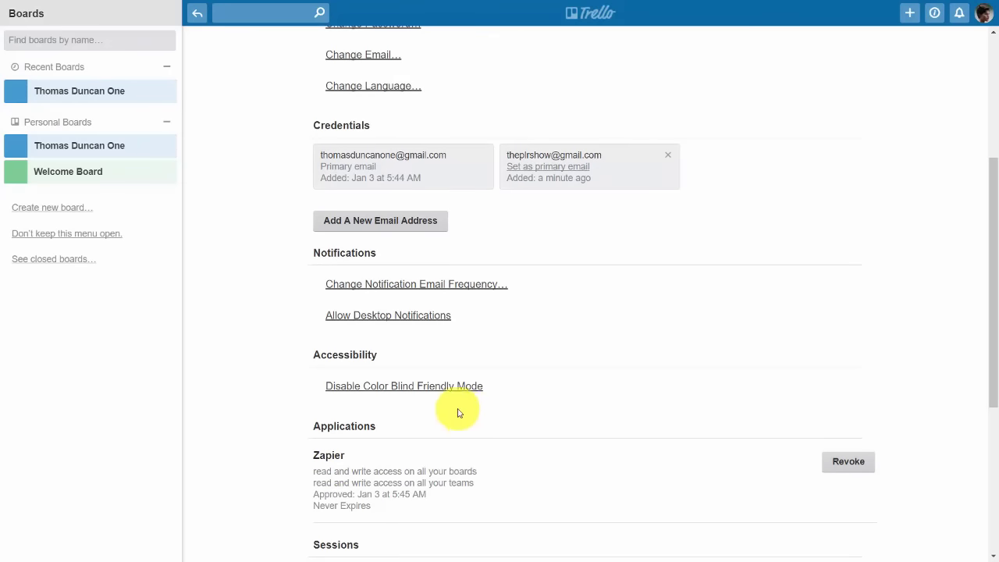
- Allow desktop notifications in the account settings and look over the connected applications and sessions
left_click(419, 320)
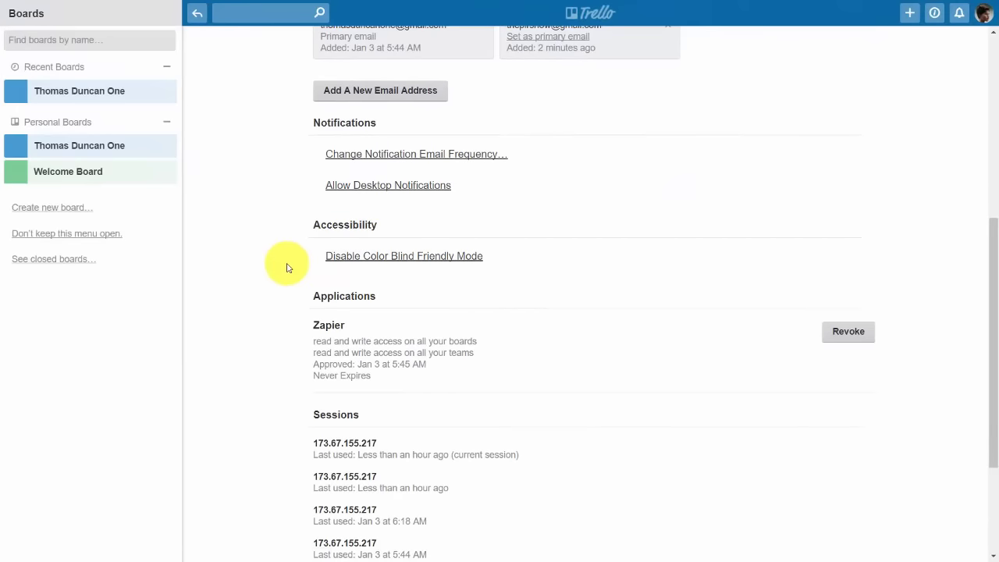
scroll(323, 257, "down", 1)
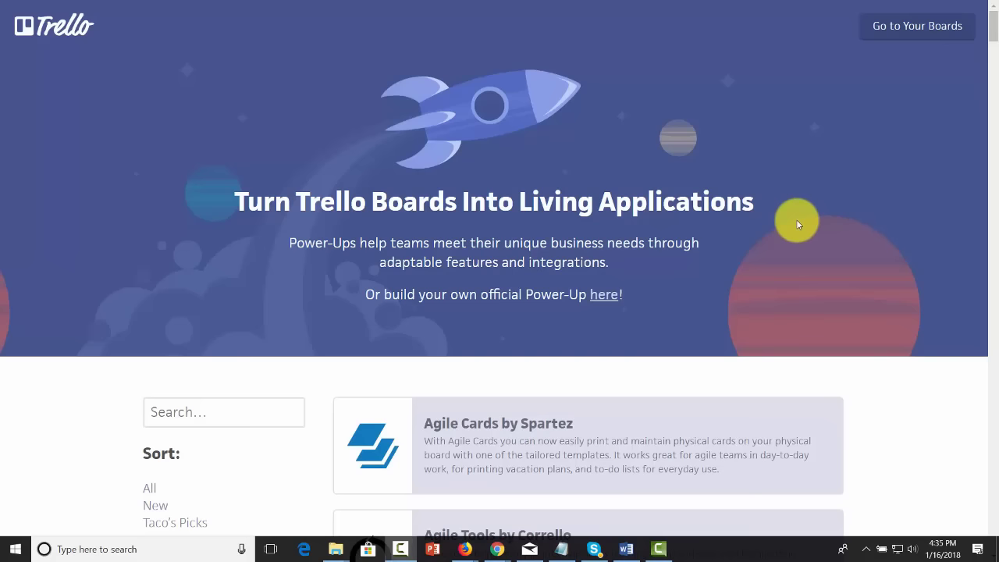
- Browse the Trello Power-Ups directory and search it for evernote
scroll(797, 224, "down", 3)
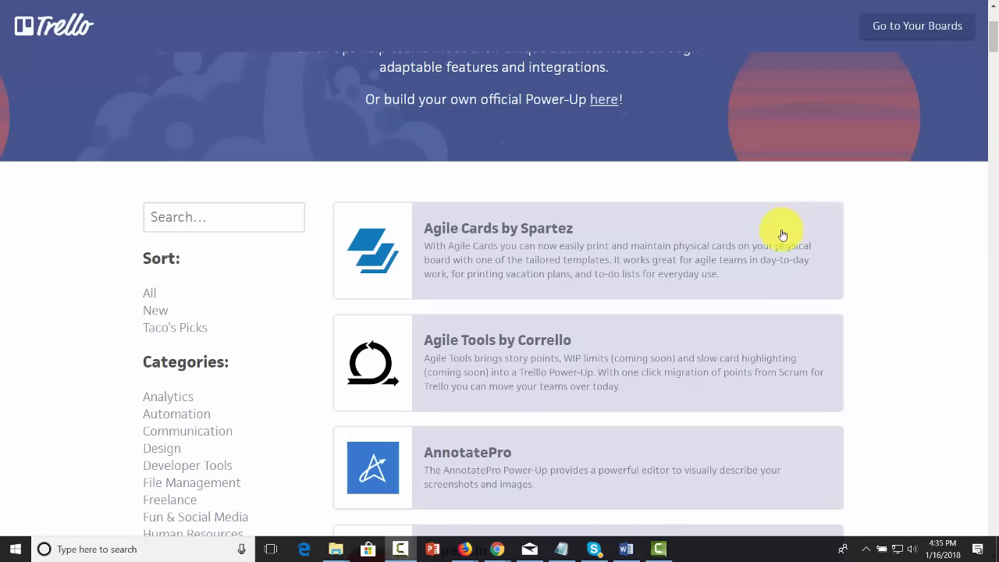
scroll(273, 247, "up", 1)
scroll(271, 244, "up", 3)
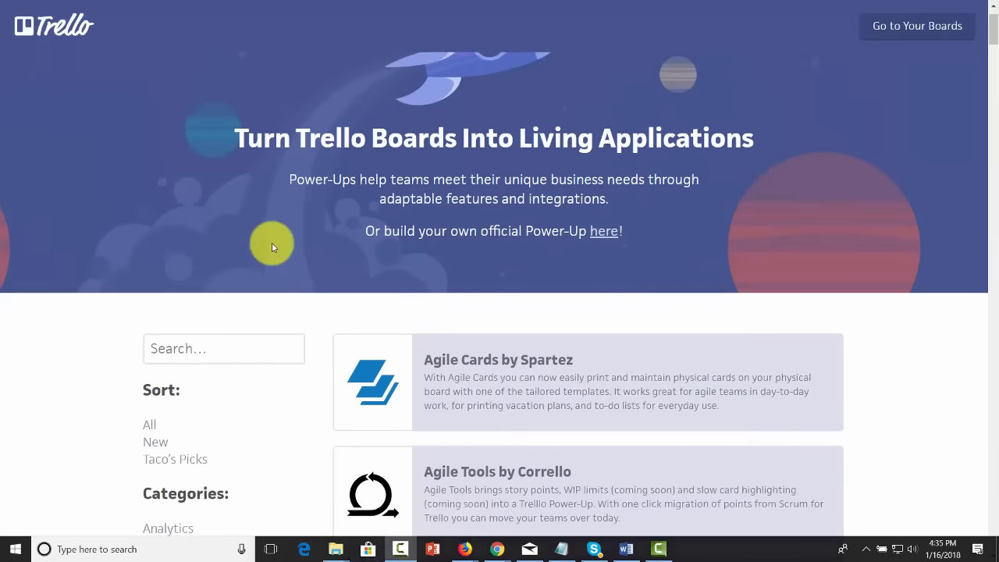
scroll(230, 386, "down", 2)
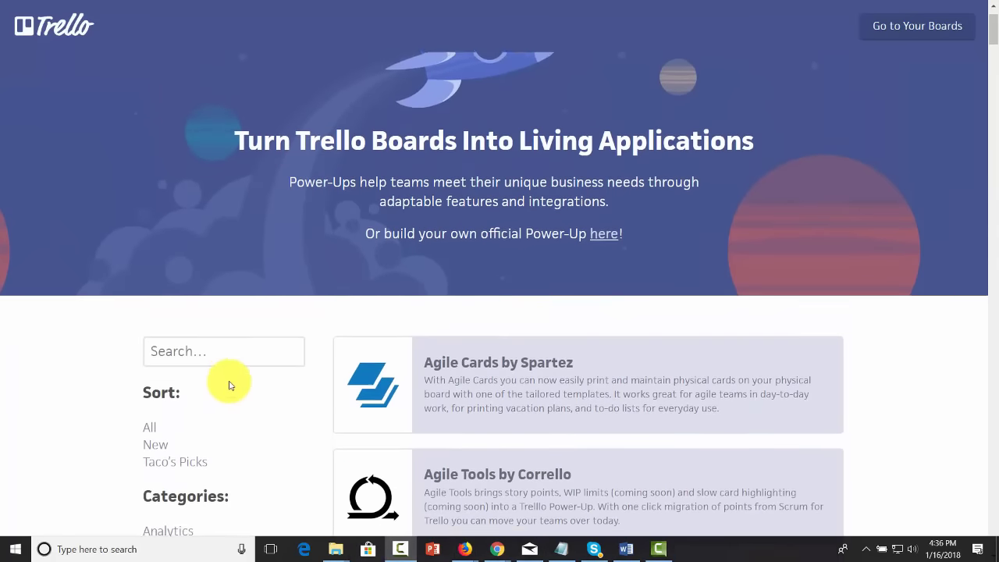
left_click(177, 279)
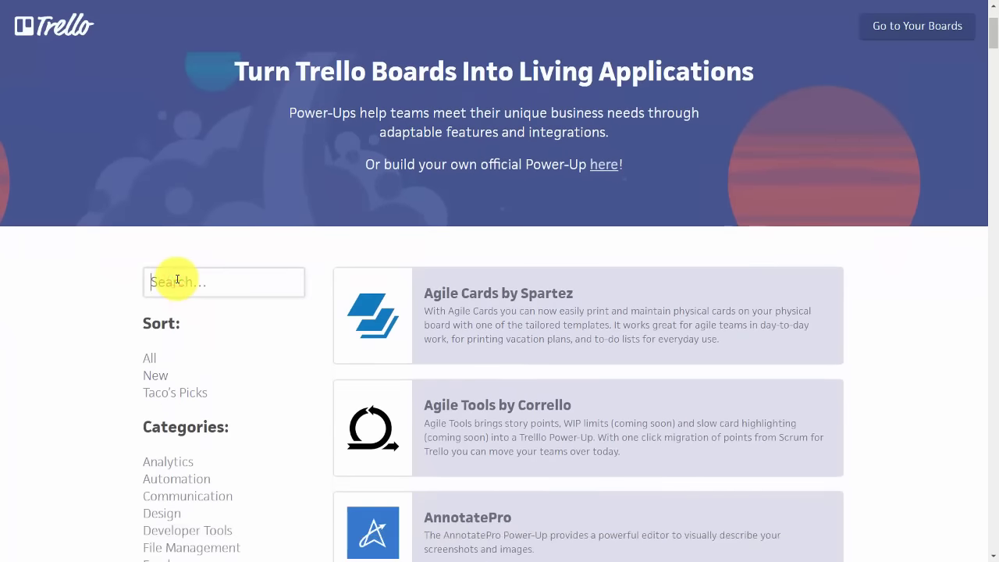
type("evernote")
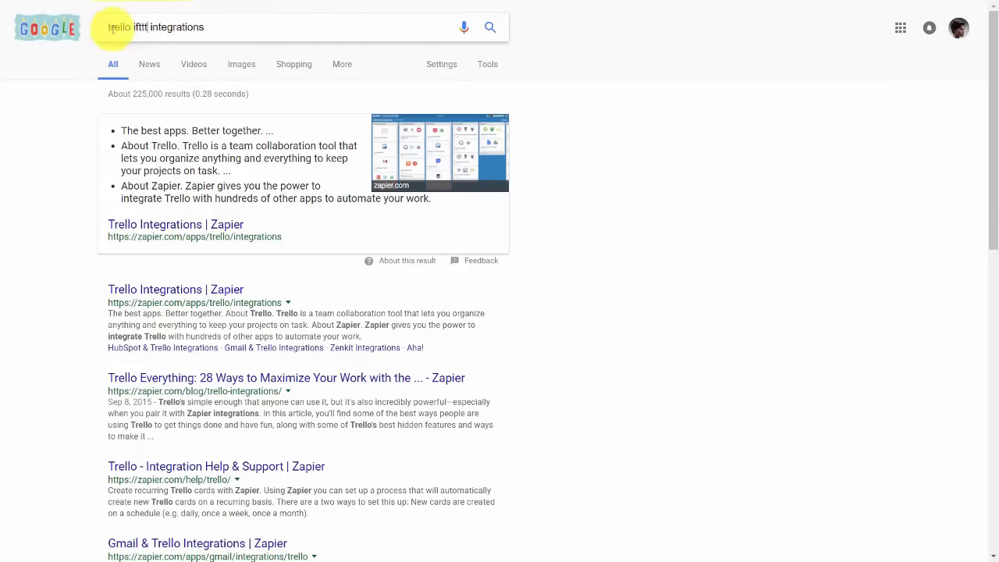
- Search Google for "trello ifttt integrations"
left_click(230, 28)
key("Return")
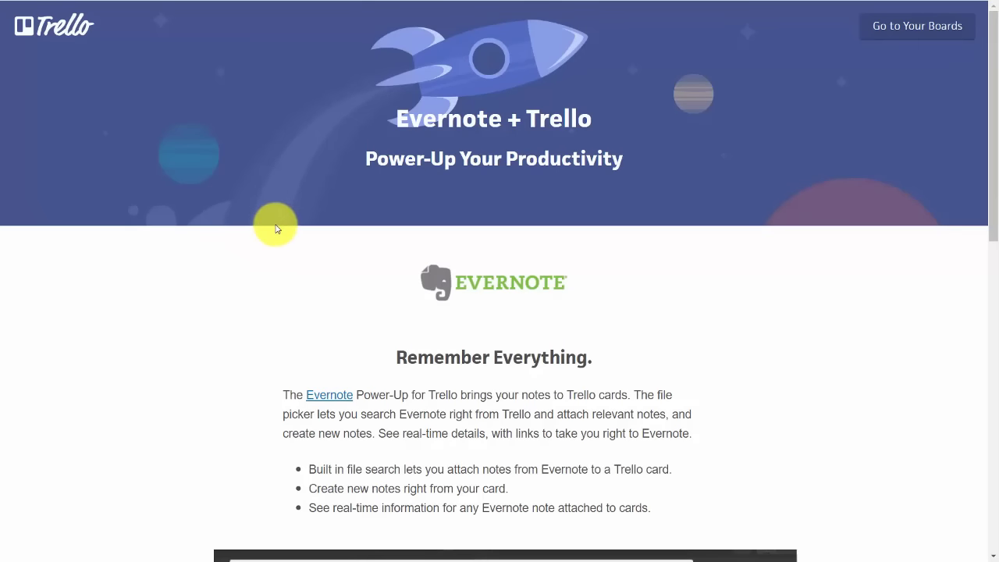
- Read through the Evernote + Trello Power-Up page, covering its feature list and sample card
scroll(265, 223, "down", 3)
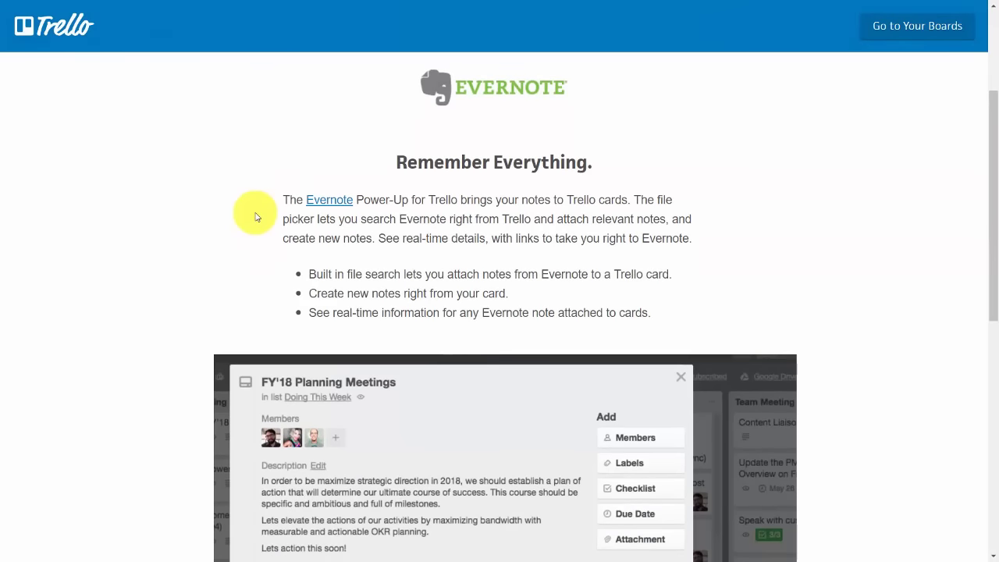
scroll(255, 217, "down", 1)
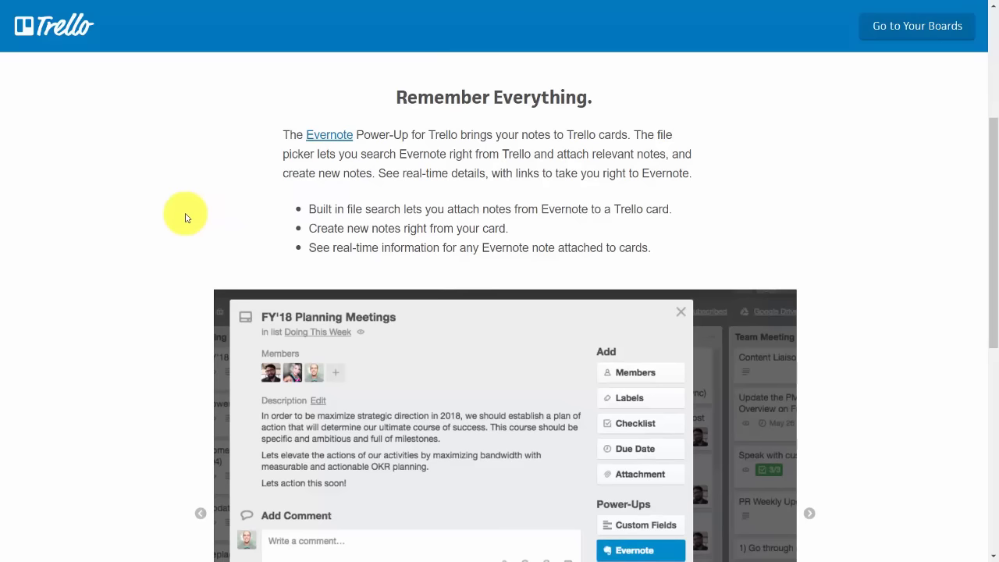
scroll(188, 218, "down", 1)
scroll(187, 218, "up", 2)
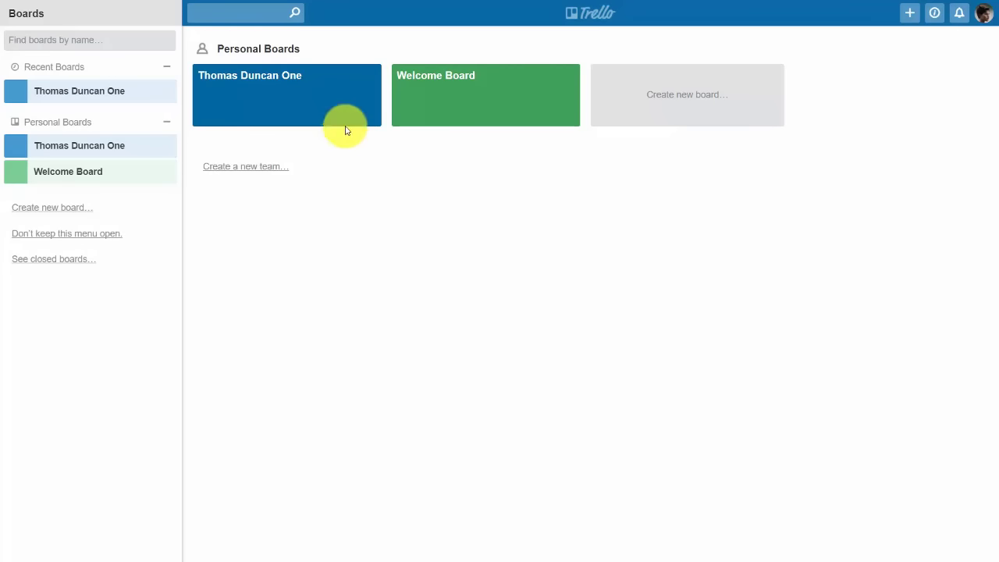
- Open the blue personal board and enable the Evernote Power-Up for it
left_click(311, 88)
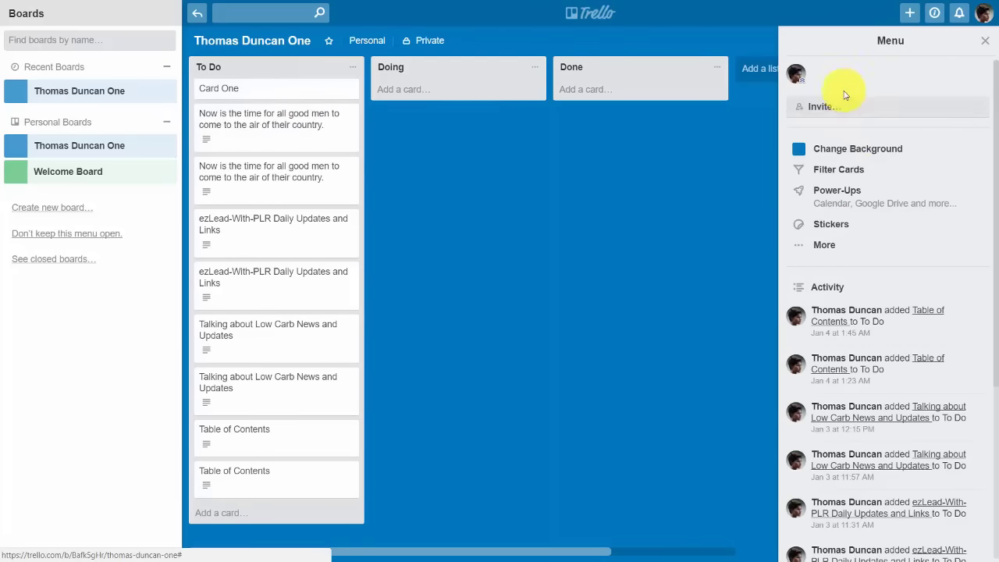
left_click(833, 194)
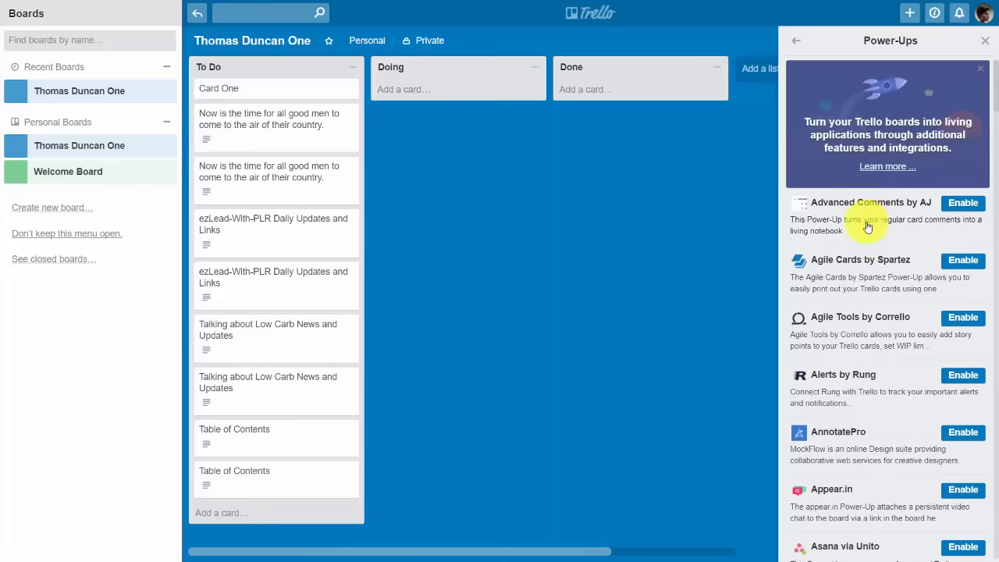
scroll(866, 226, "down", 13)
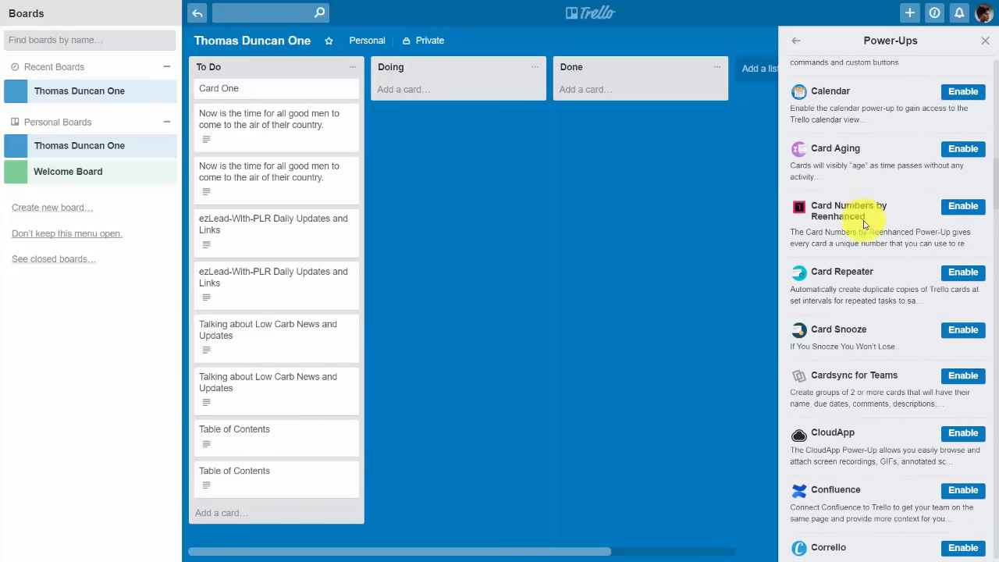
scroll(864, 224, "down", 10)
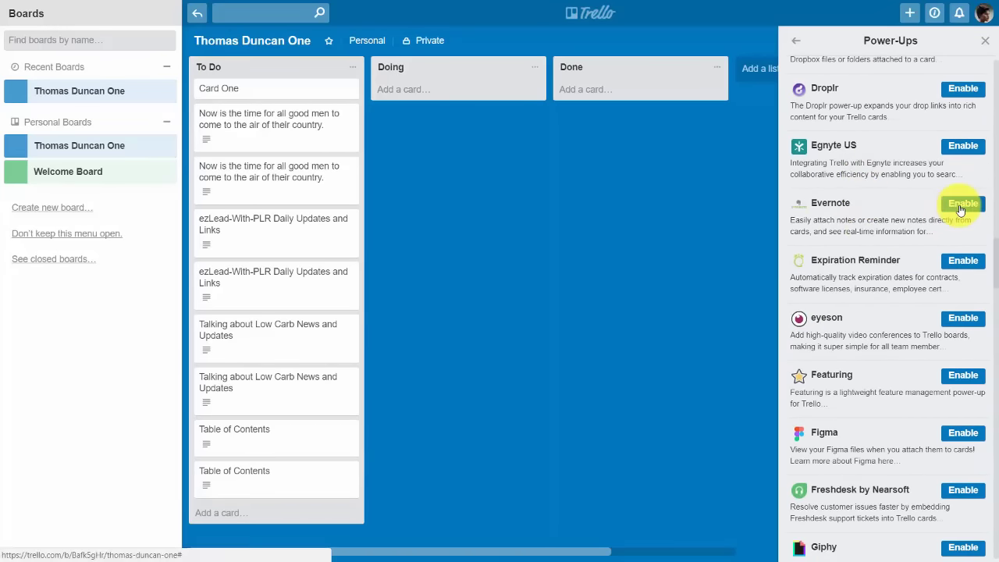
left_click(961, 206)
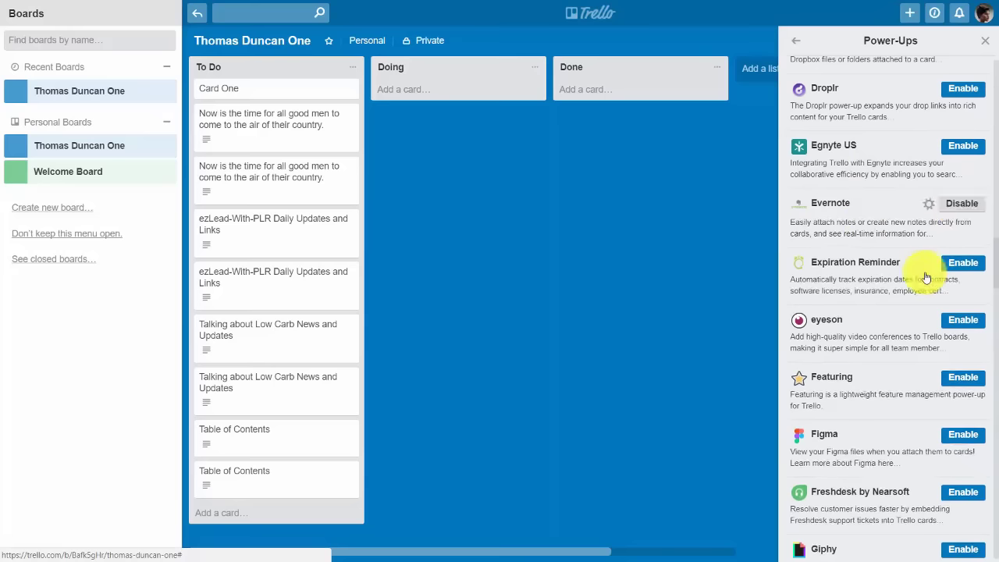
- Link the Evernote account to the Power-Up, signing in with the account email and password and authorizing access for 1 year
left_click(929, 205)
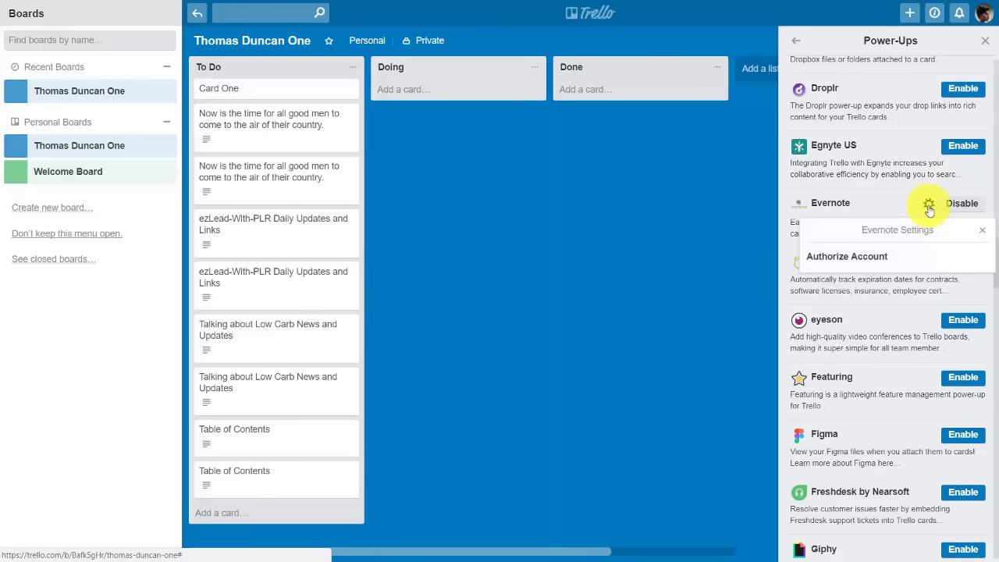
left_click(855, 259)
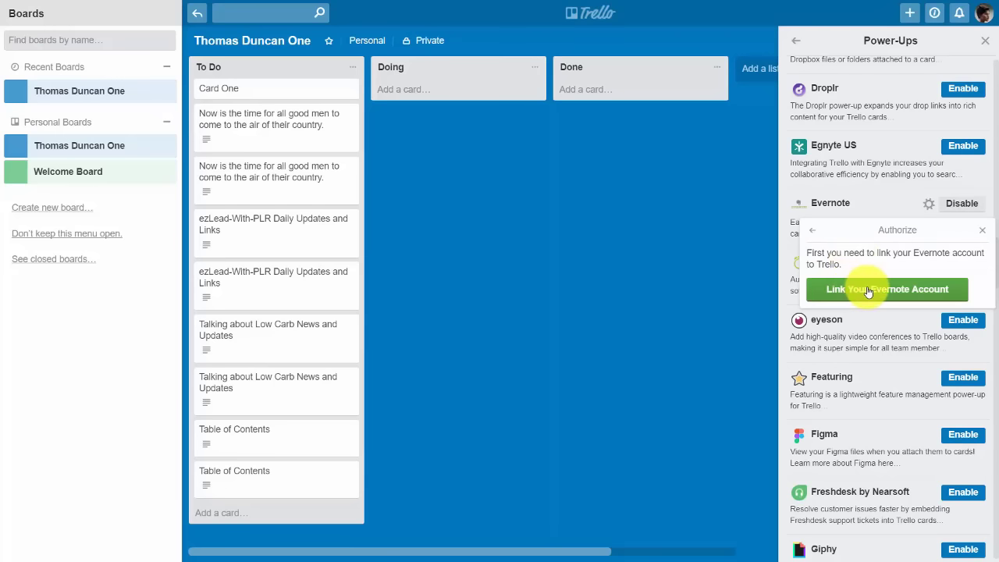
left_click(868, 291)
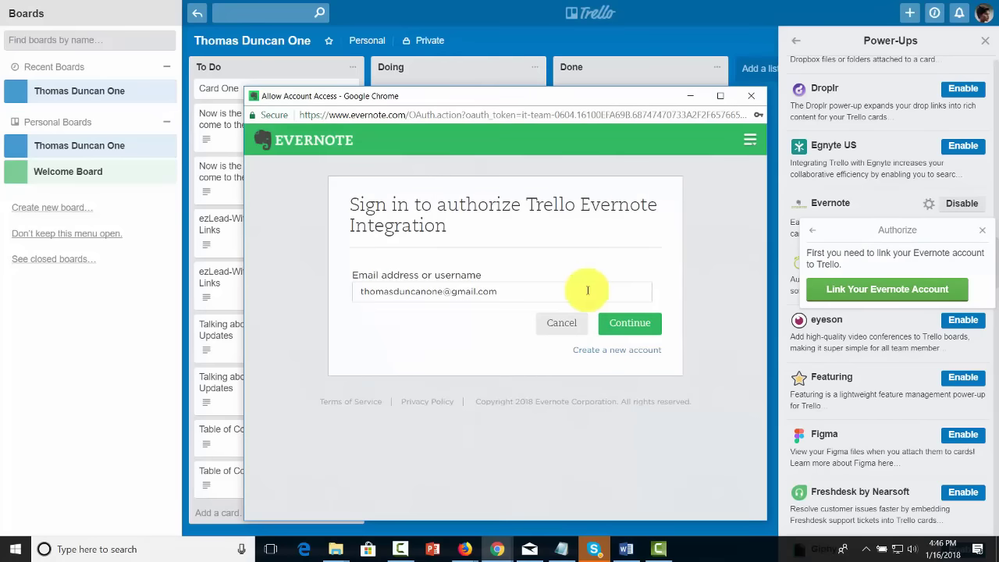
left_click(628, 331)
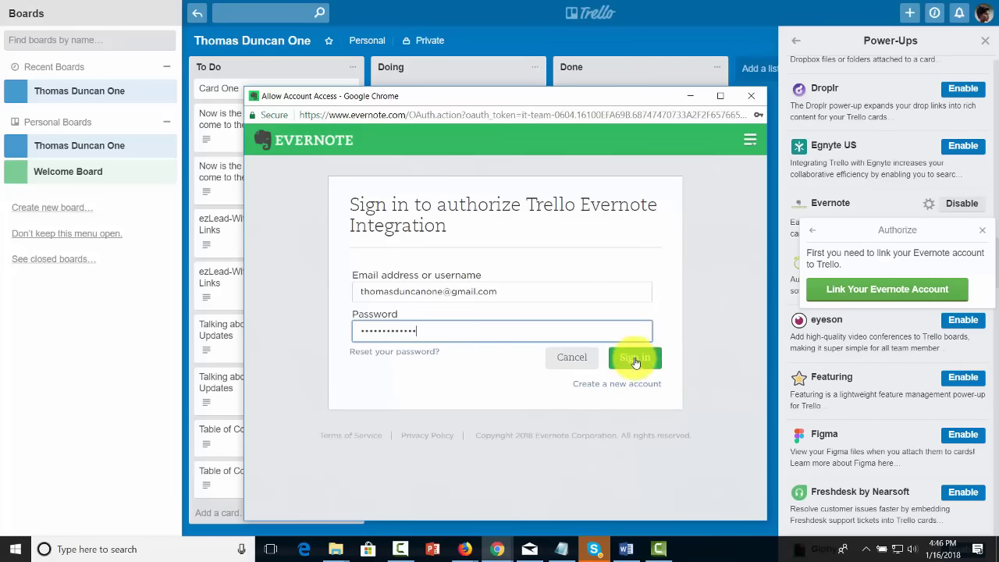
left_click(636, 362)
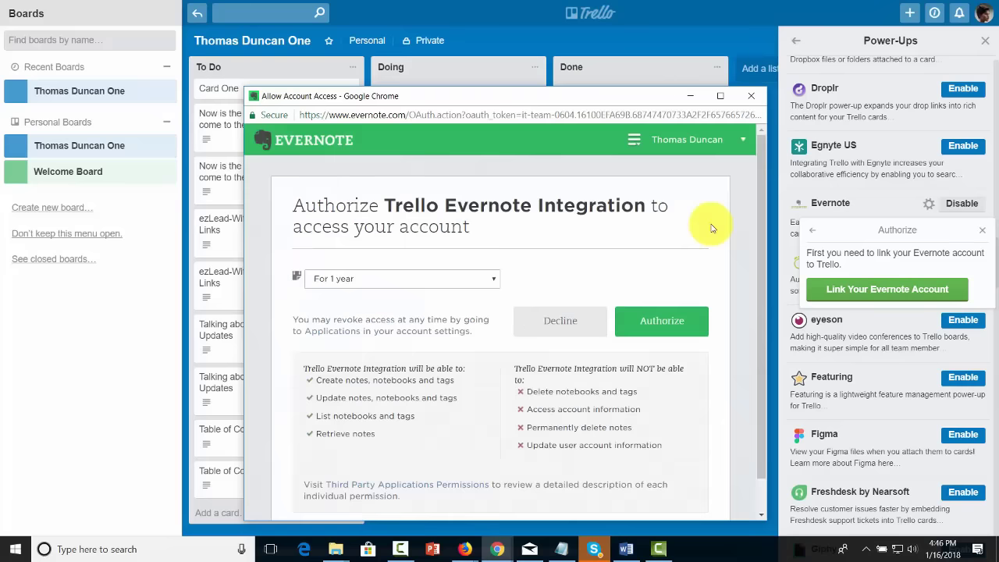
left_click(676, 341)
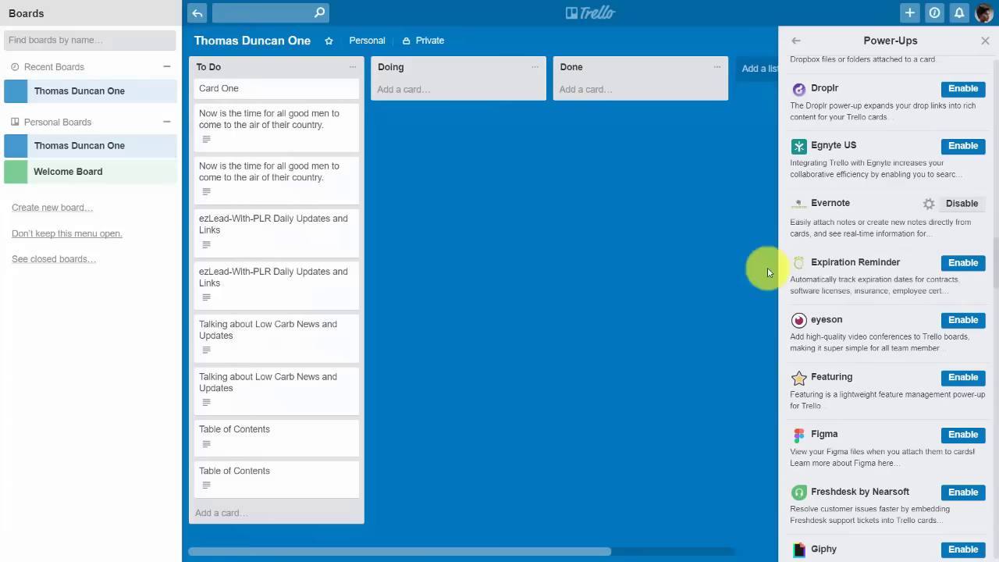
- Read the detailed description of the Evernote Power-Up and close it
left_click(832, 204)
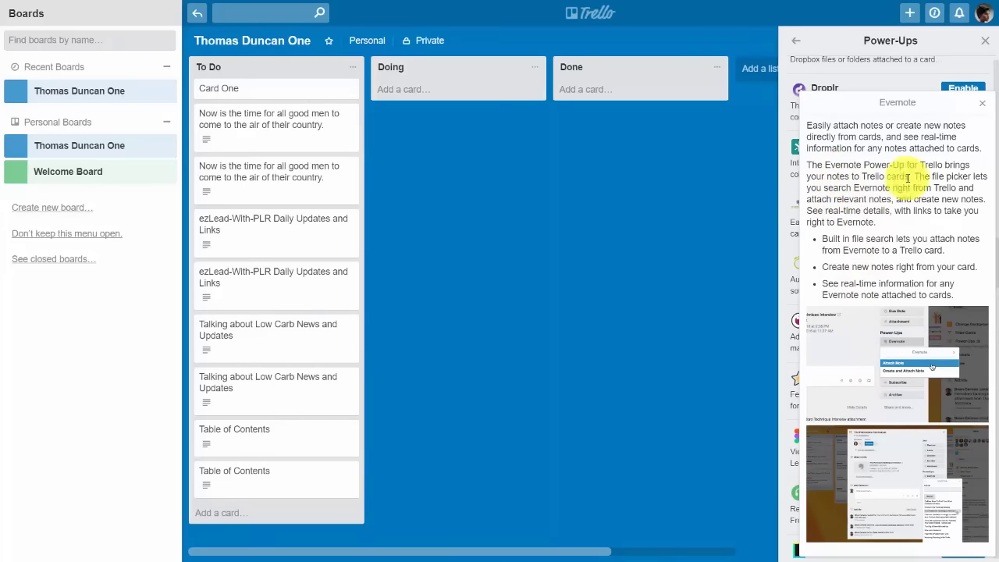
left_click(738, 246)
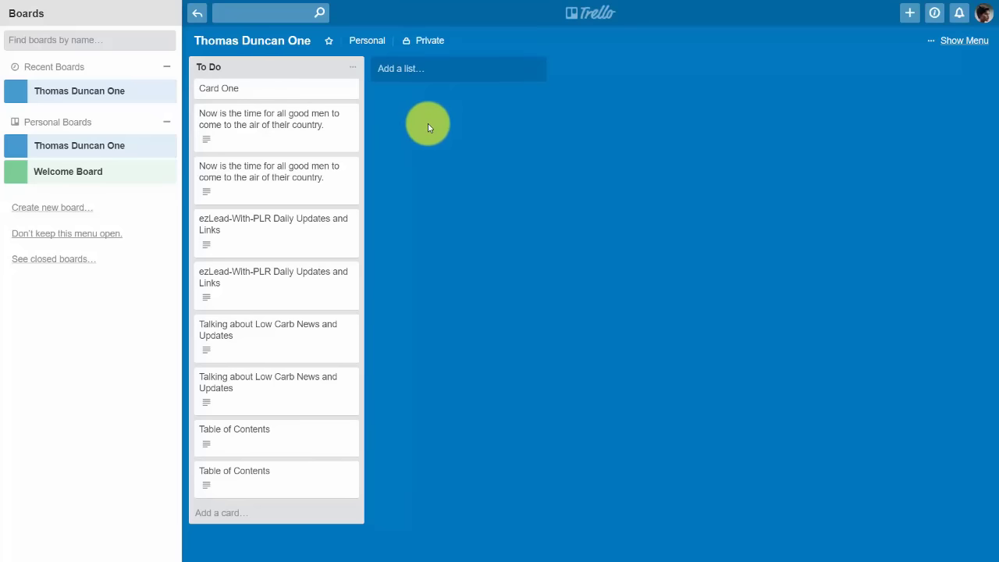
- Add a list named "Tips for Basic Organization" to the board beside the To Do list
left_click(405, 71)
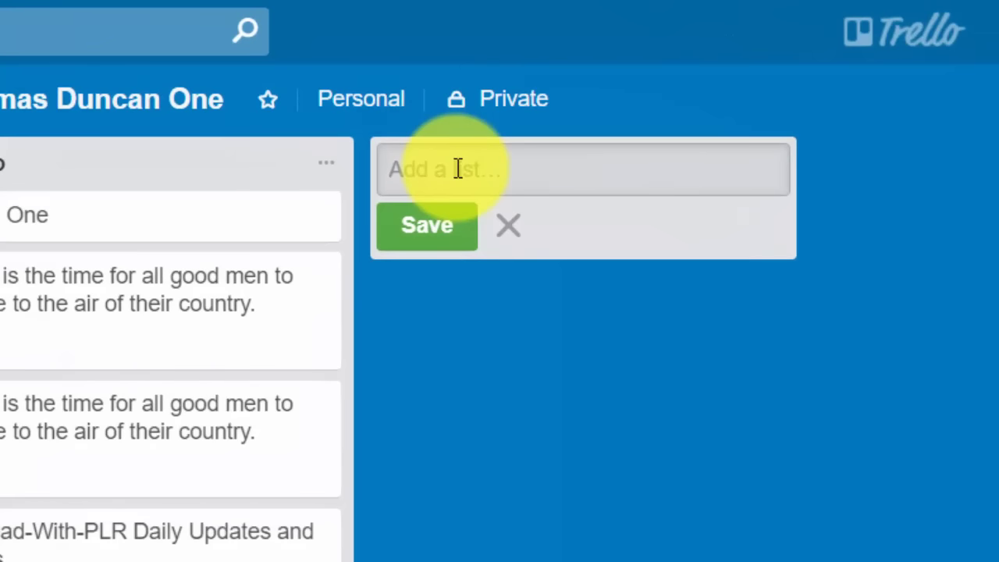
type("Tips for Basic Organization")
key("ctrl+a")
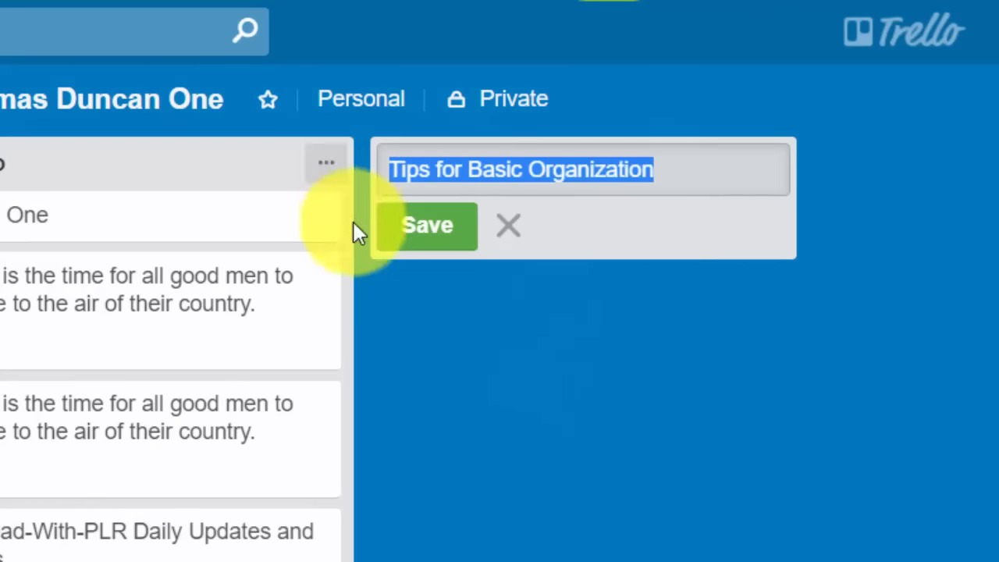
left_click(431, 230)
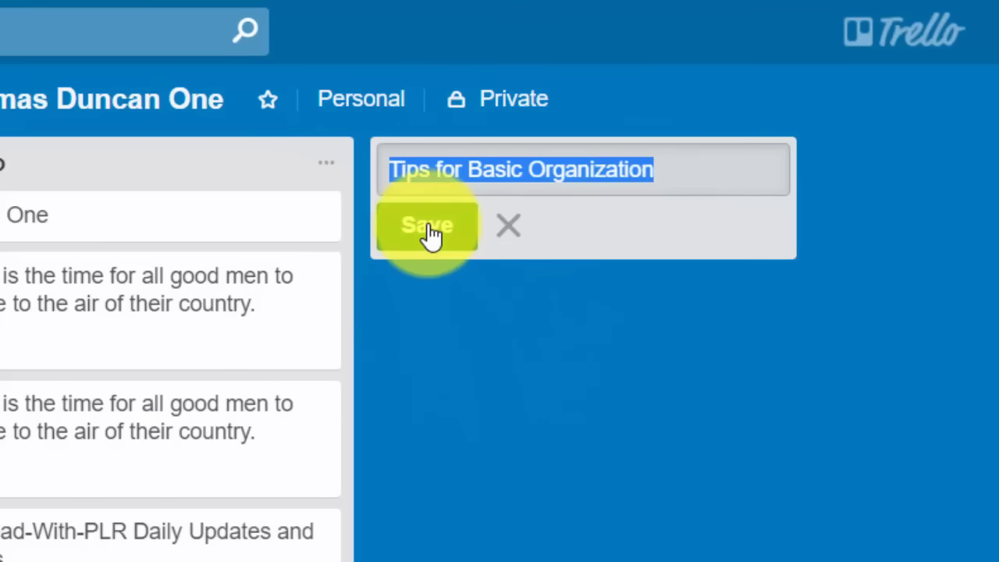
left_click(429, 230)
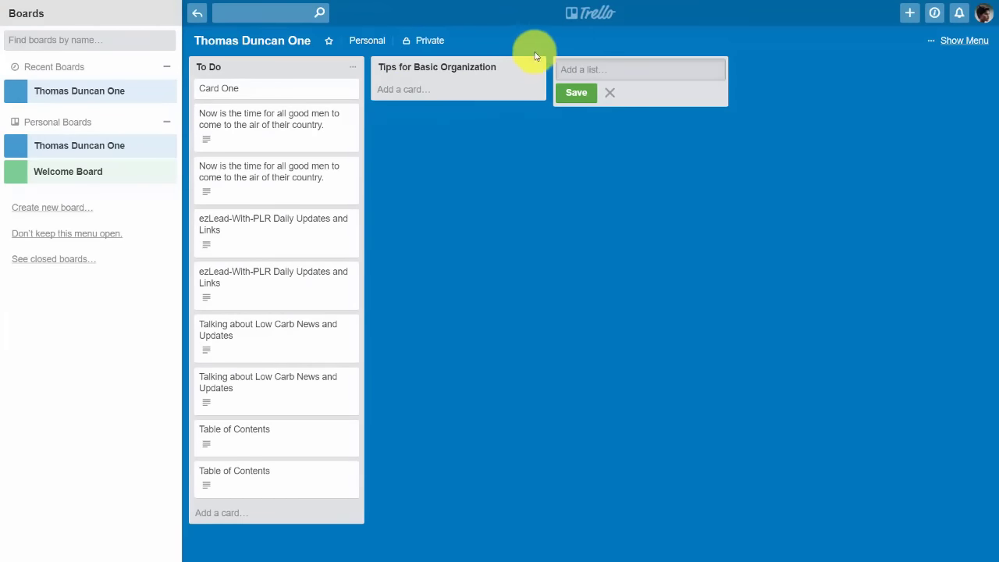
- Add the card "Don't Check E-Mail First thing in the AM." to the Tips for Basic Organization list
left_click(402, 91)
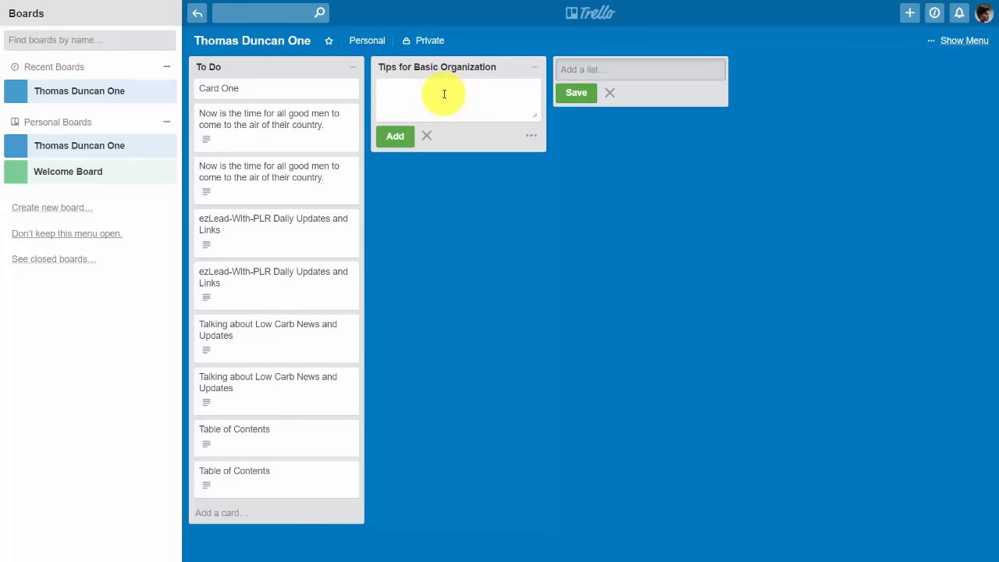
type("Don't Check E-Mail First thing in the AM.")
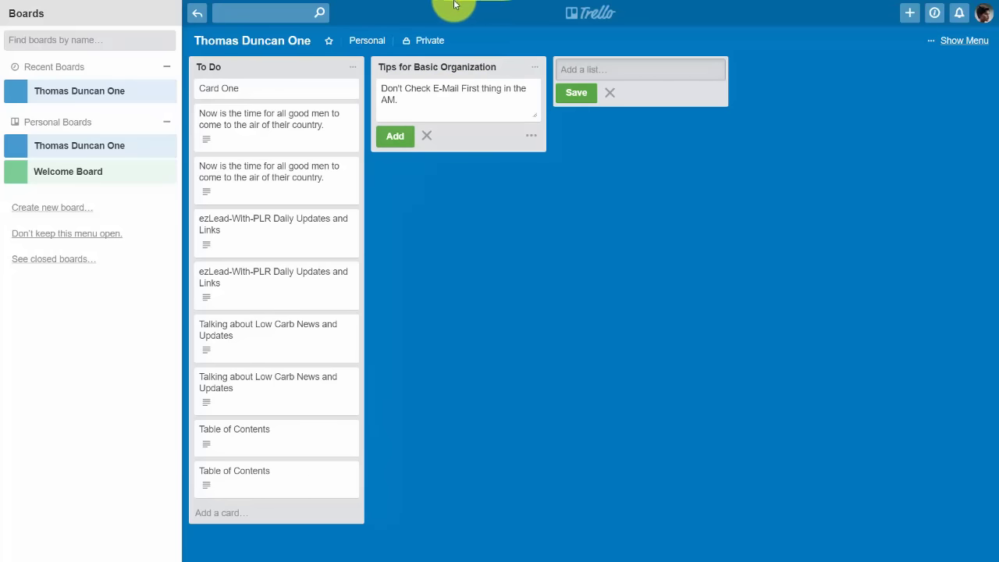
left_click(396, 138)
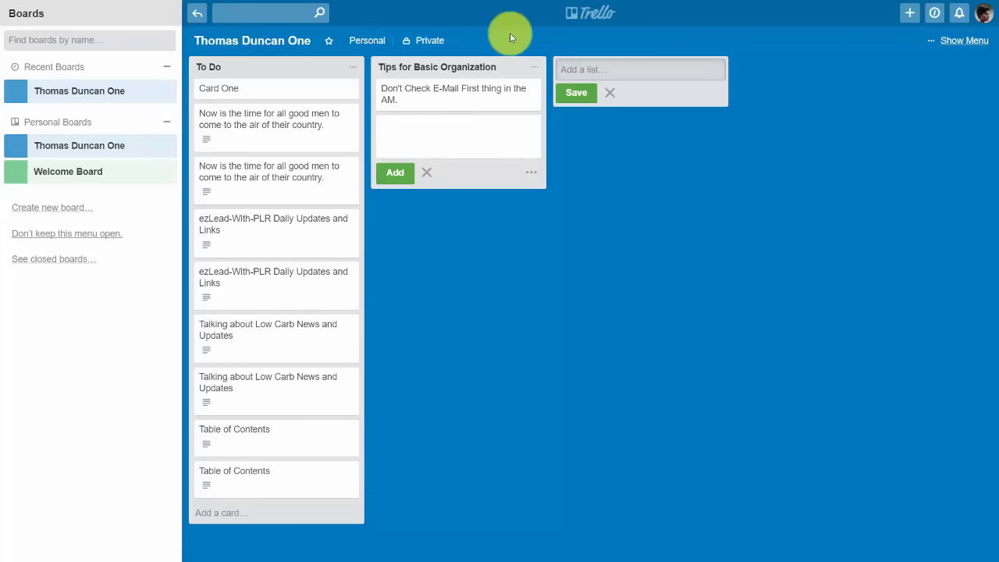
- Look over the actions available for the Tips for Basic Organization list and dismiss the empty card entry
left_click(534, 70)
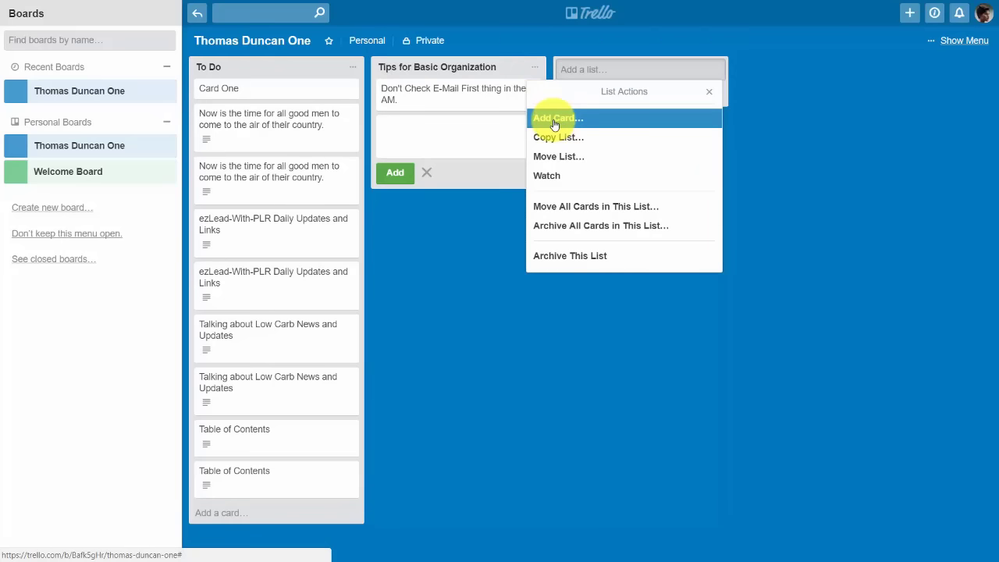
left_click(461, 224)
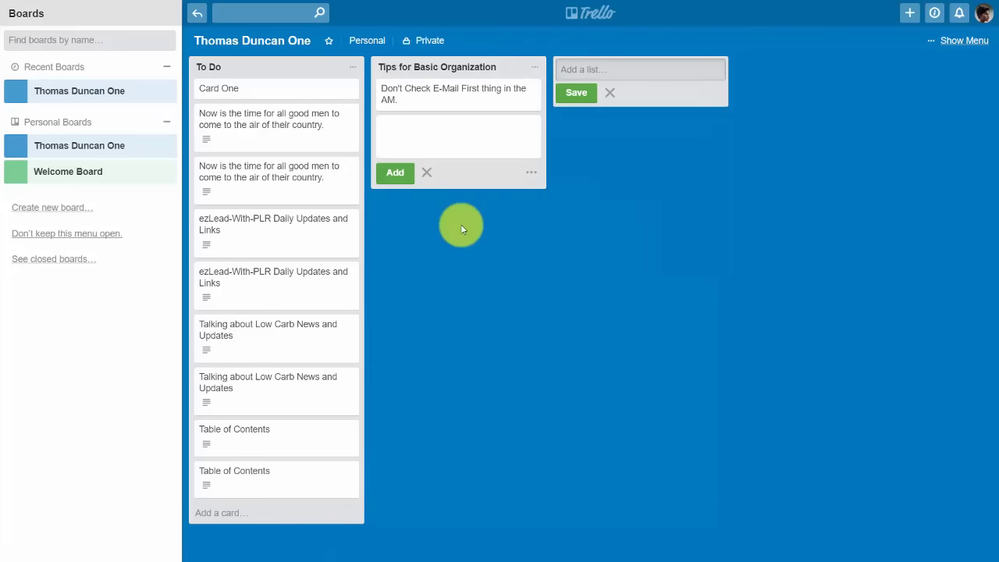
left_click(426, 173)
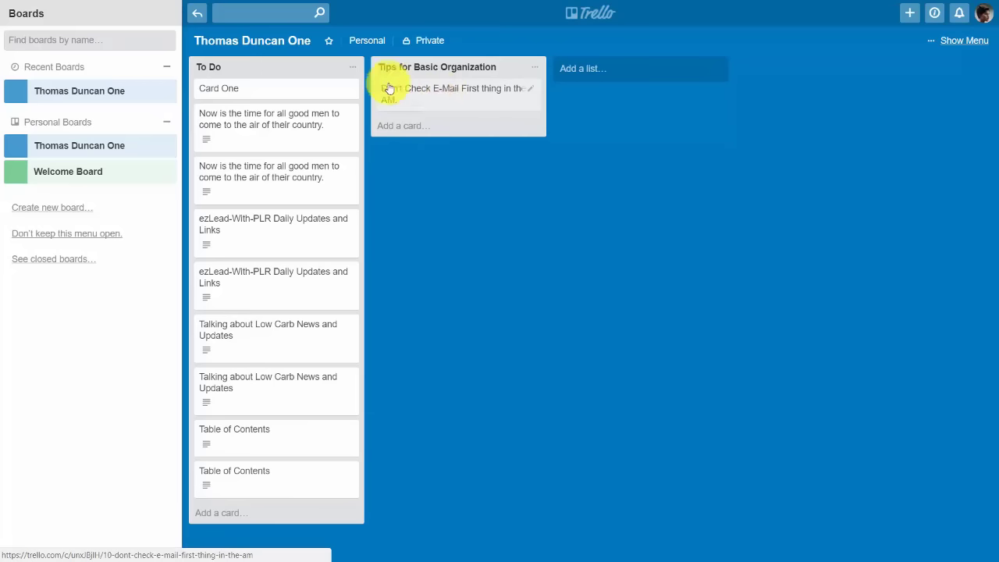
- Add the description "Most organizing specialists agree on this. Check Google.Com" to the Don't Check E-Mail card, consulting the formatting help before saving
left_click(444, 89)
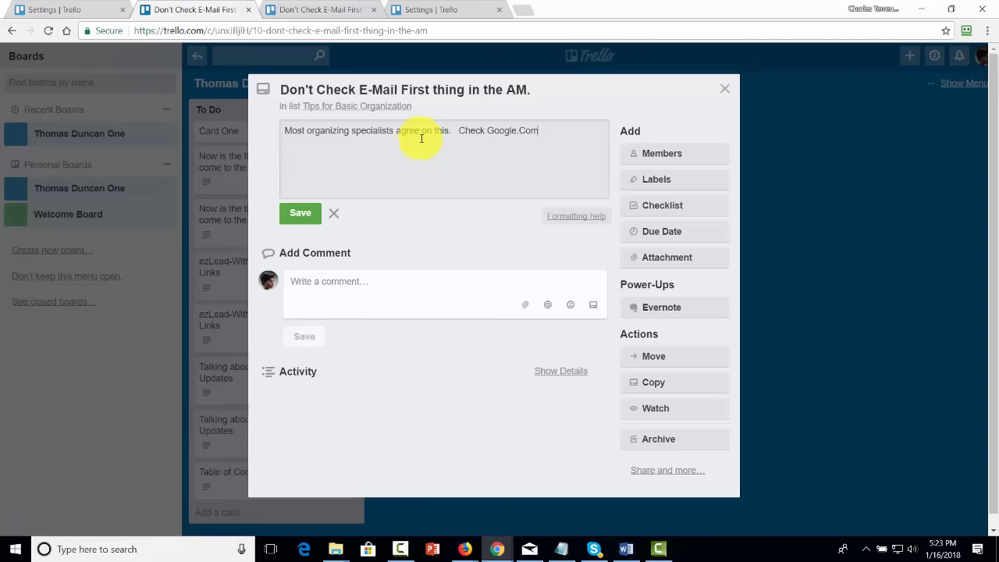
left_click(574, 218)
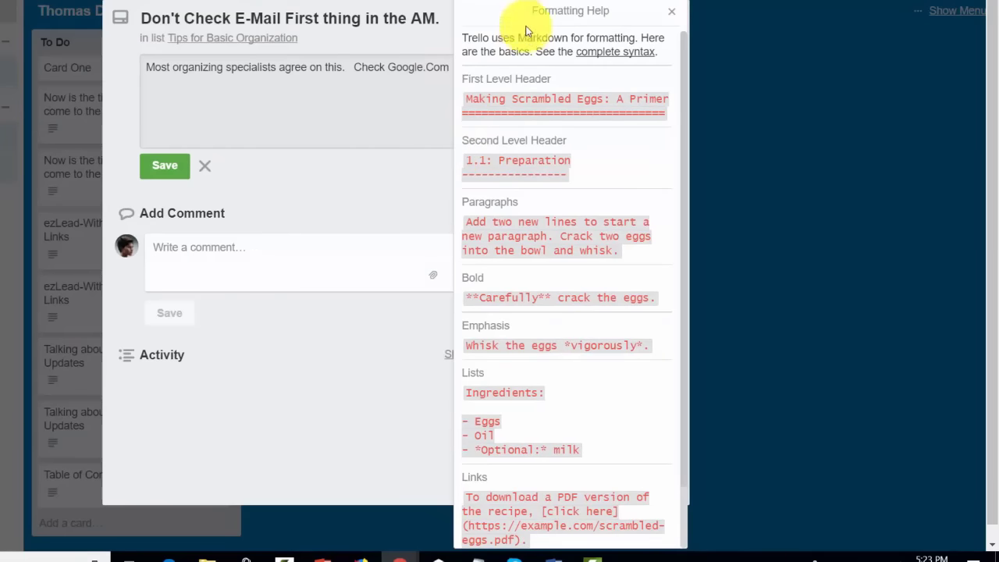
scroll(593, 106, "down", 1)
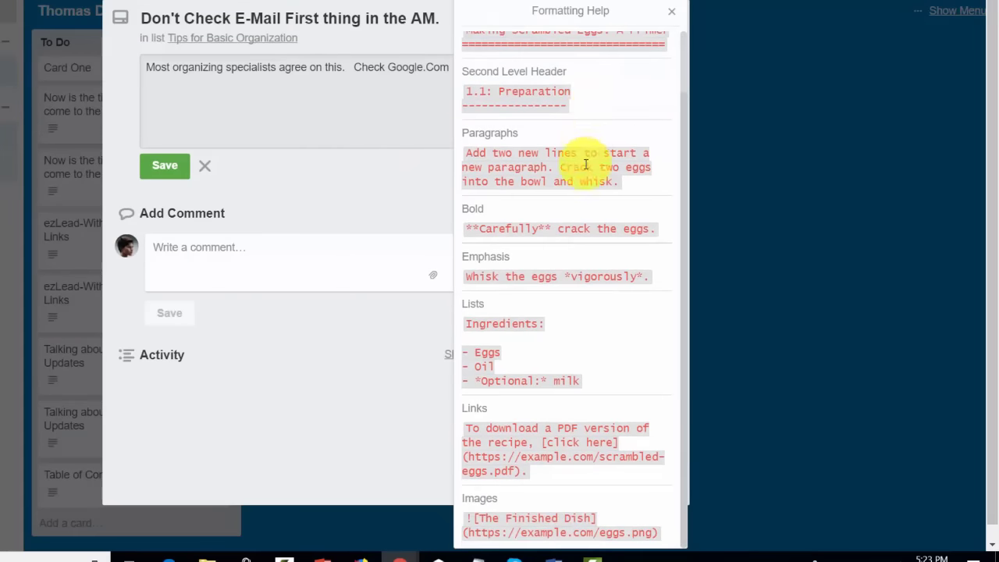
scroll(585, 164, "up", 1)
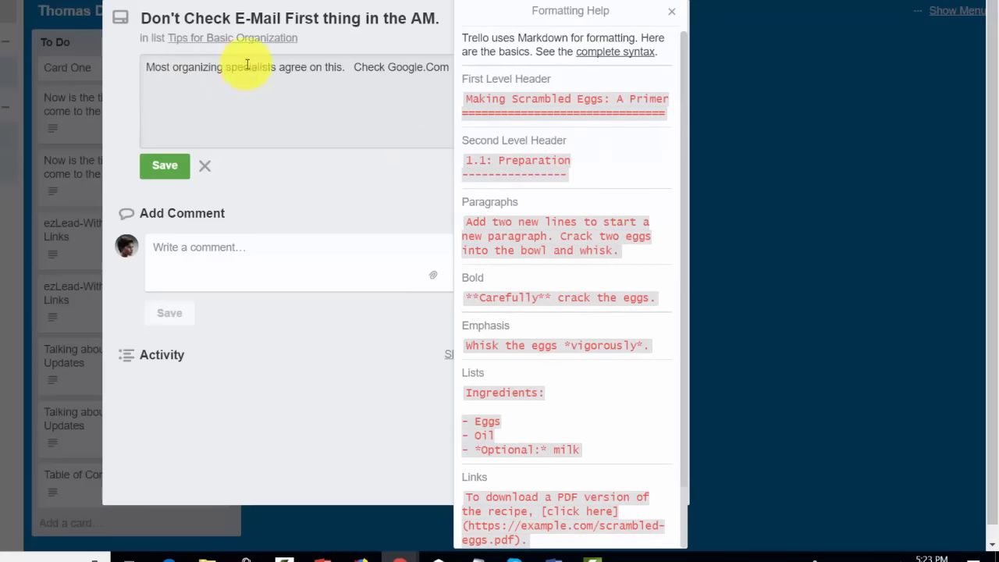
double_click(313, 65)
type("on")
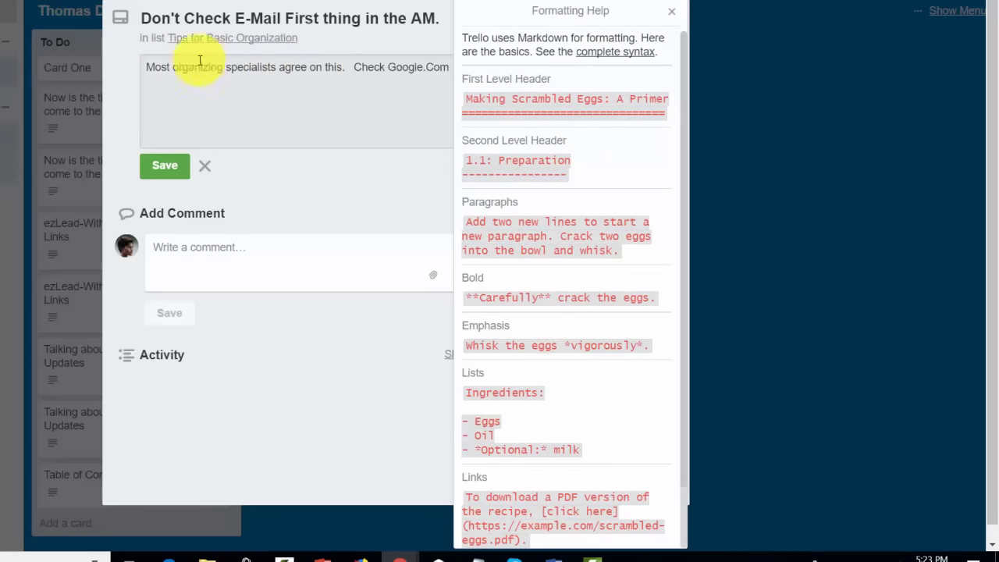
left_click(359, 66)
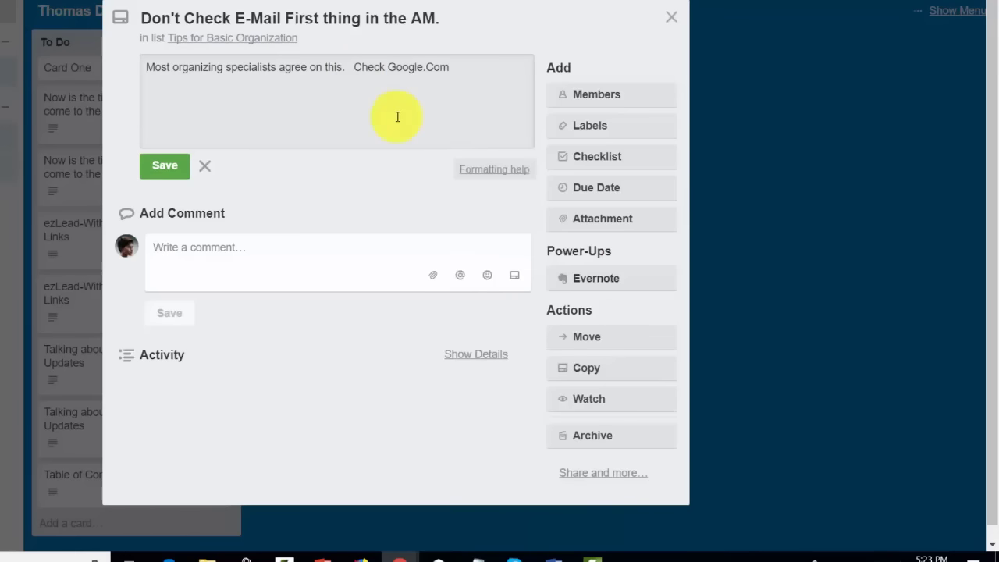
left_click(165, 166)
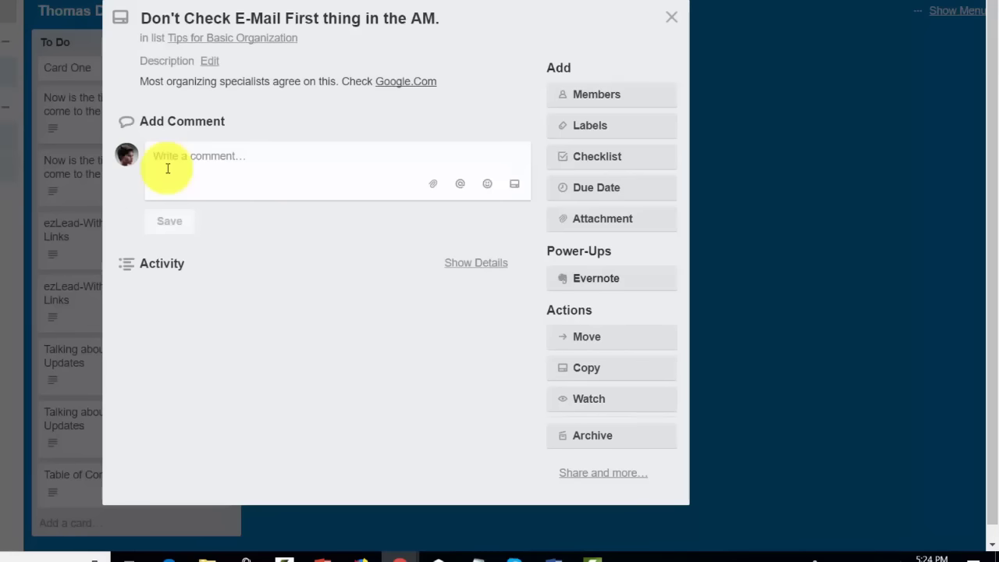
left_click(669, 22)
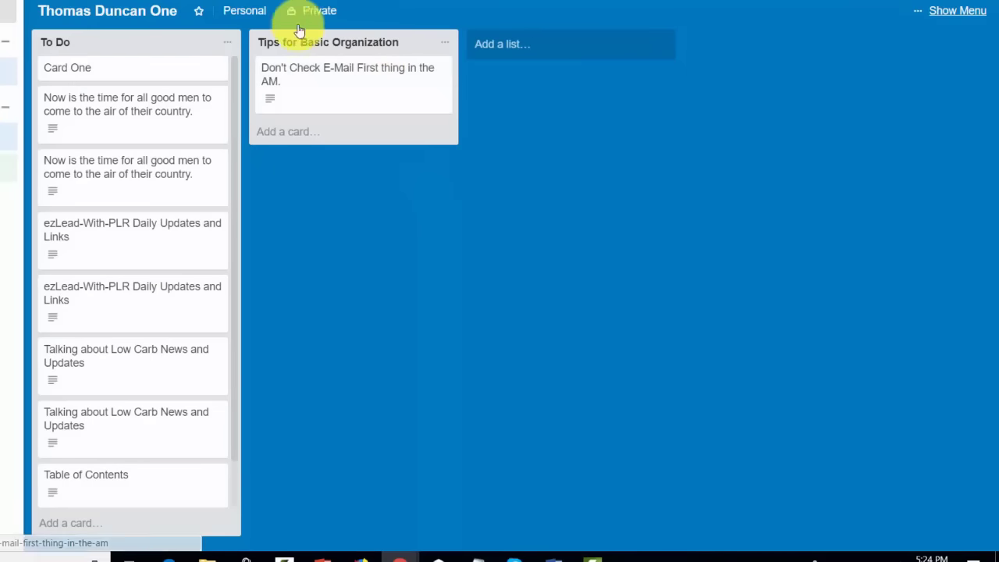
- Set the due date of the Don't Check E-Mail card to 1/20/2018 at 12:00 PM
left_click(270, 102)
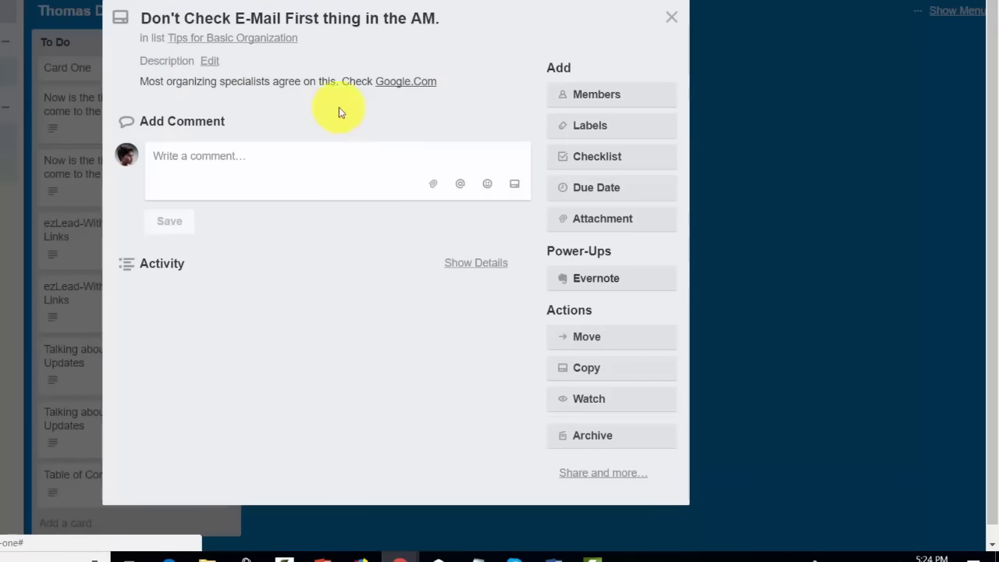
key("Escape")
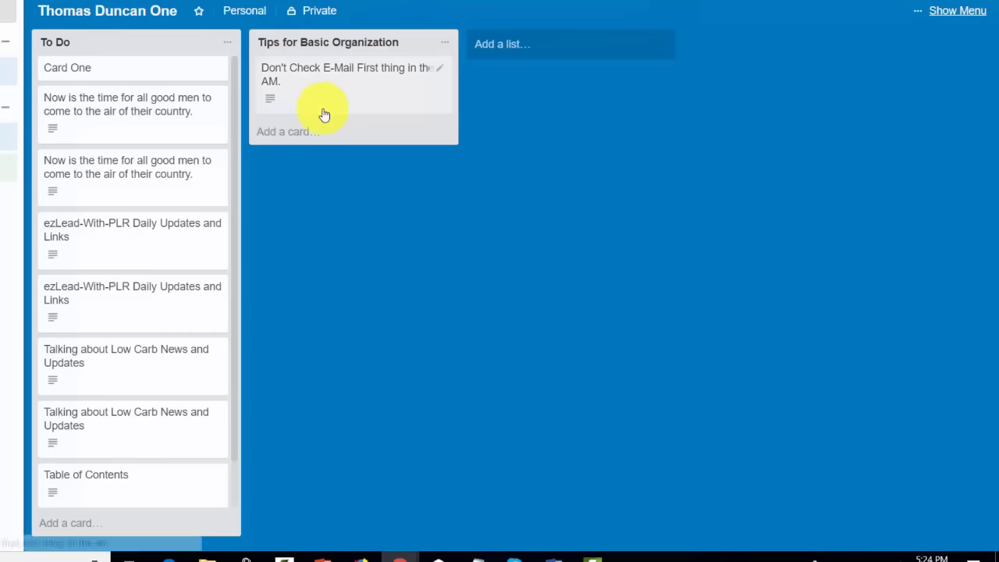
left_click(378, 85)
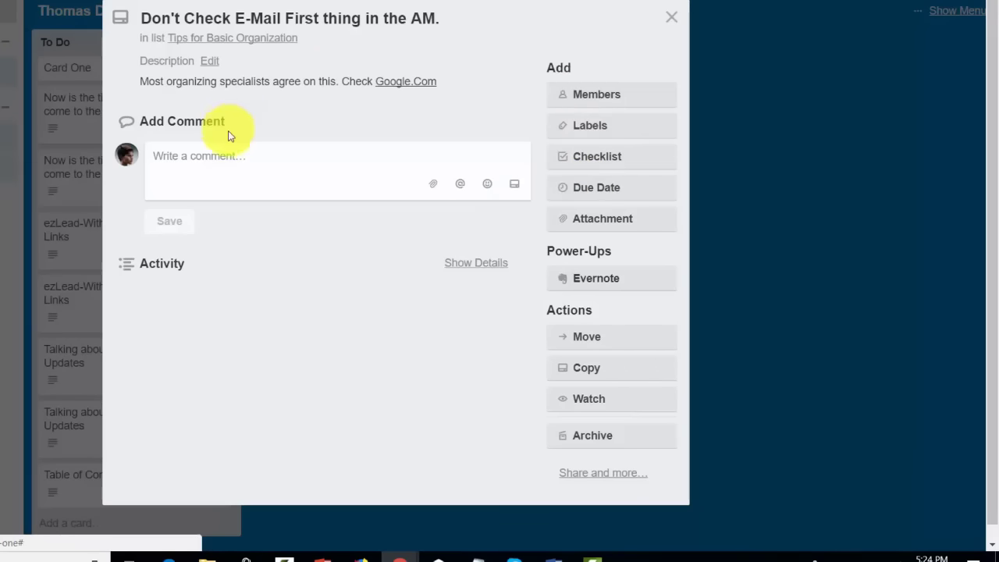
left_click(584, 193)
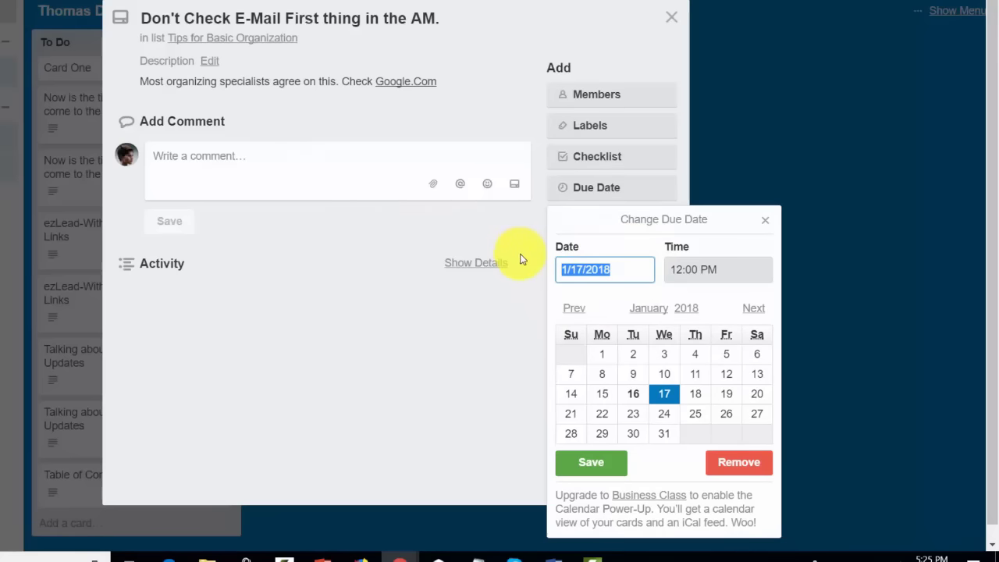
left_click(754, 397)
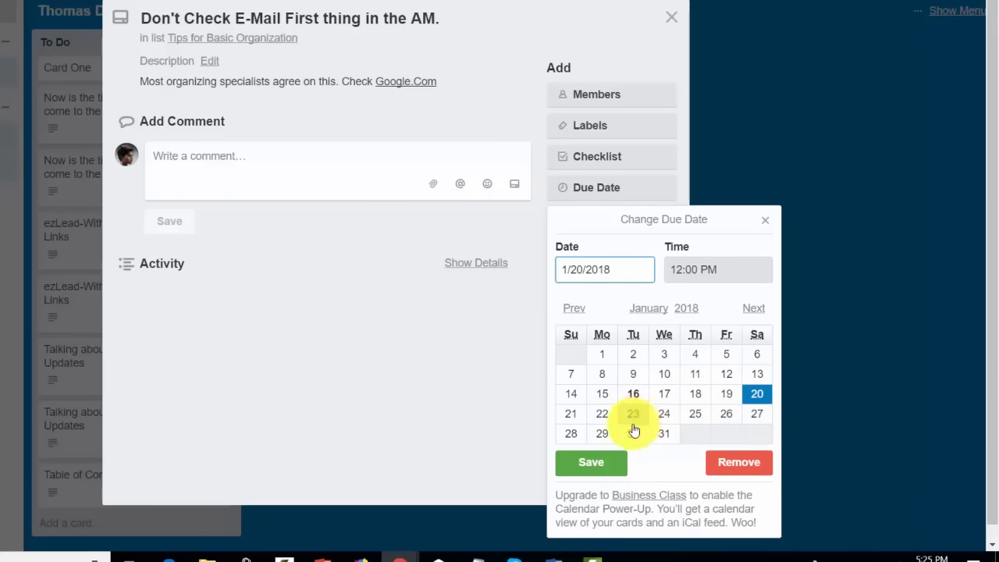
left_click(603, 465)
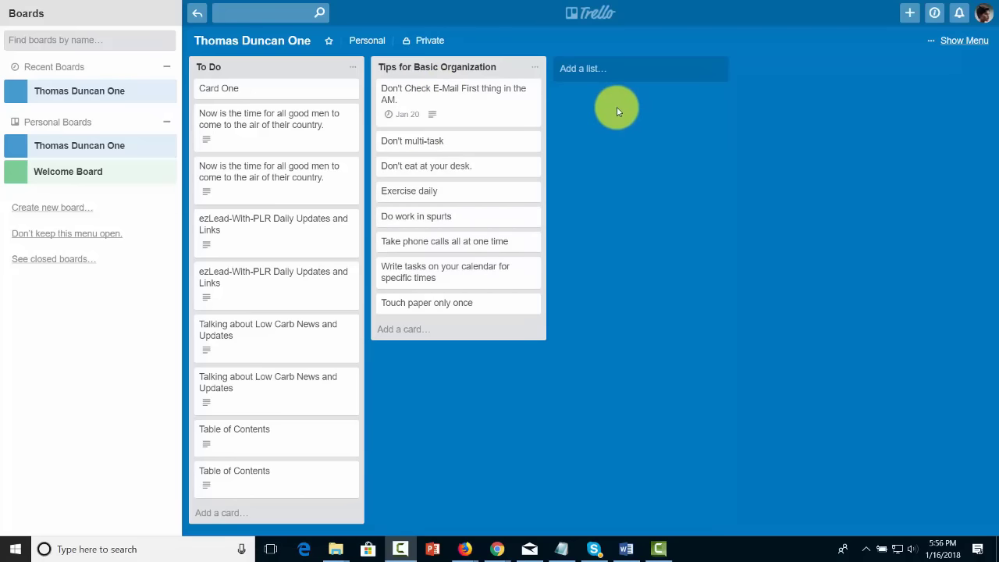
- Name the green label "Time Management" from the Don't Check E-Mail card and keep its green color
left_click(439, 106)
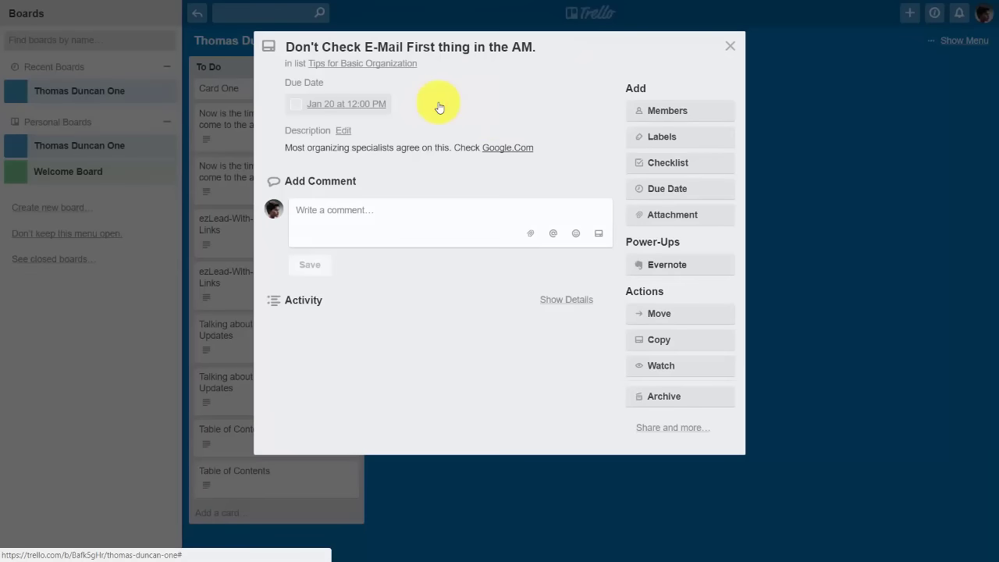
left_click(661, 140)
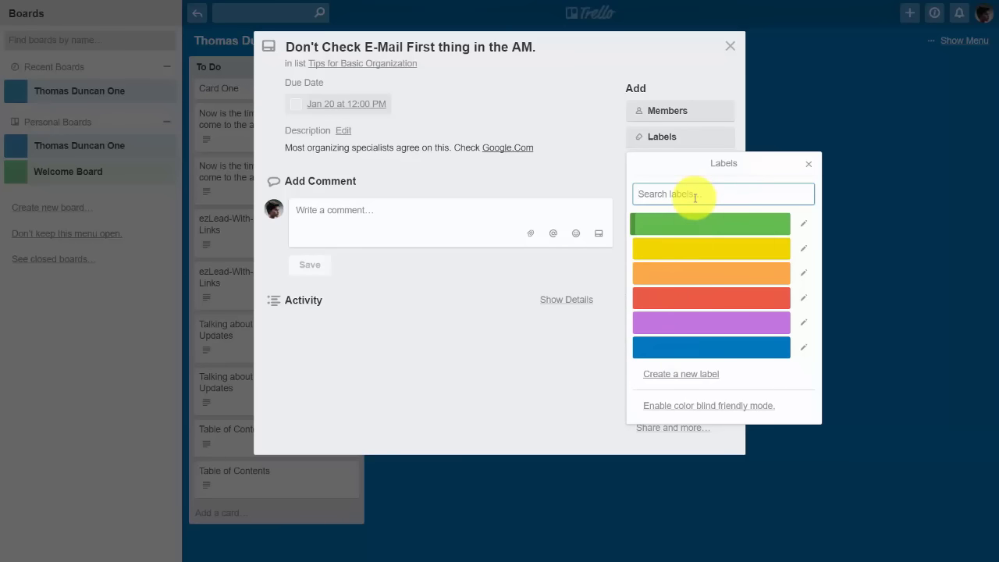
left_click(804, 227)
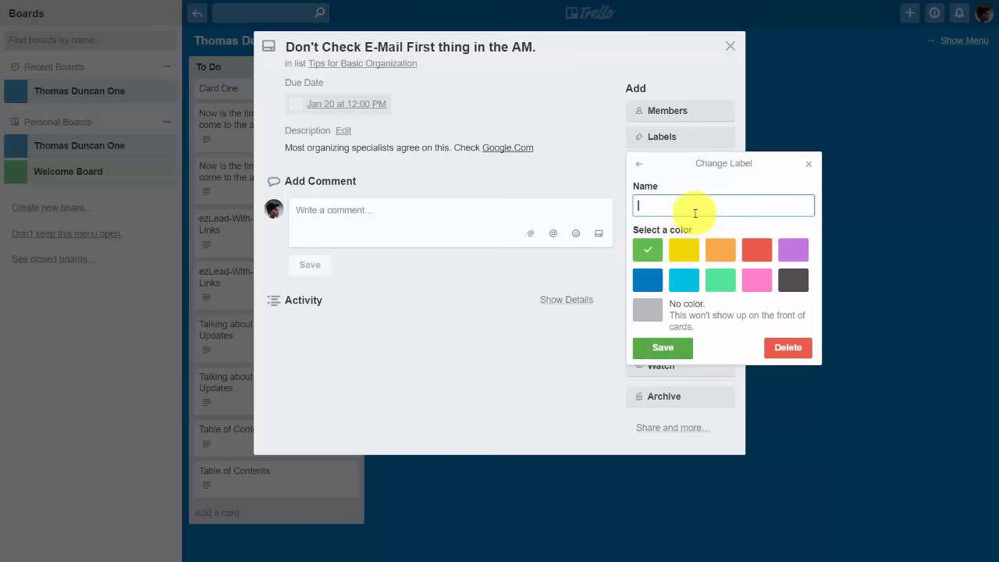
left_click(645, 250)
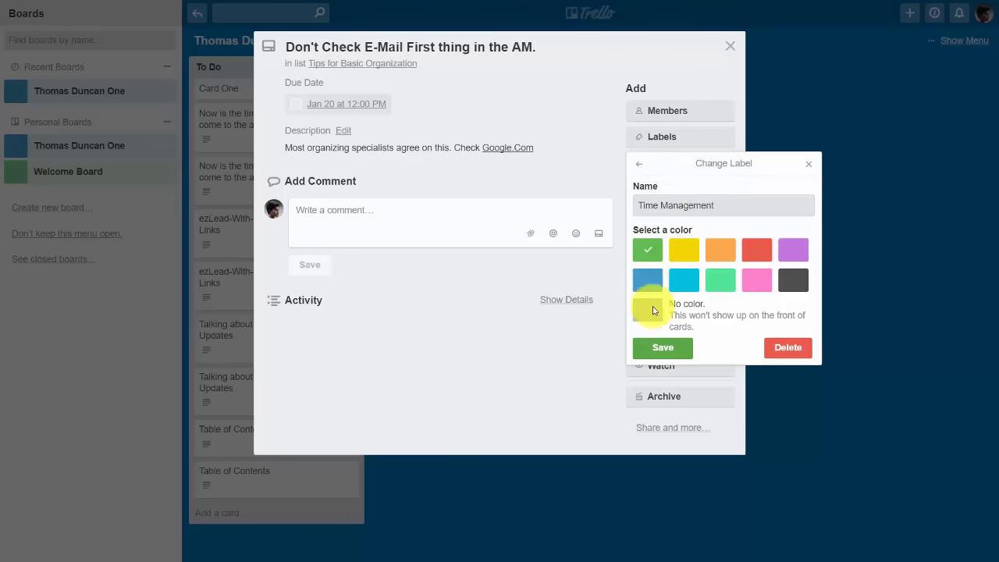
left_click(660, 348)
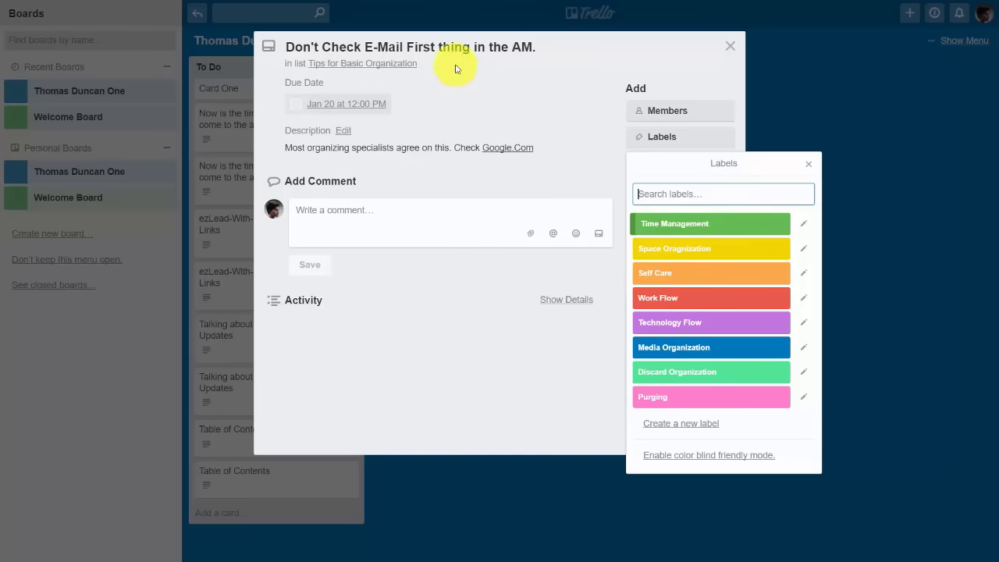
- Assign the Time Management and Work Flow labels to the Don't Check E-Mail card and close it
left_click(769, 224)
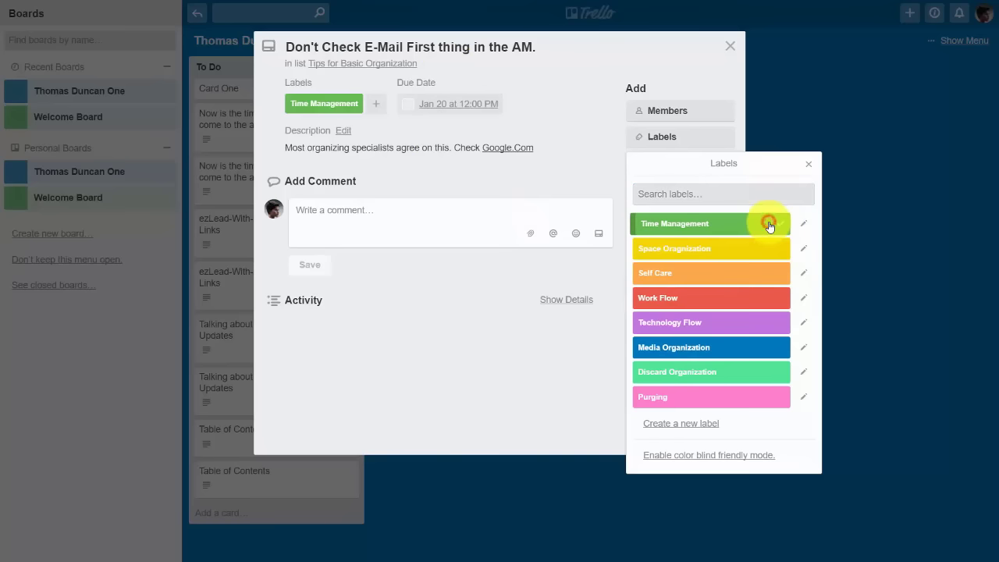
left_click(764, 302)
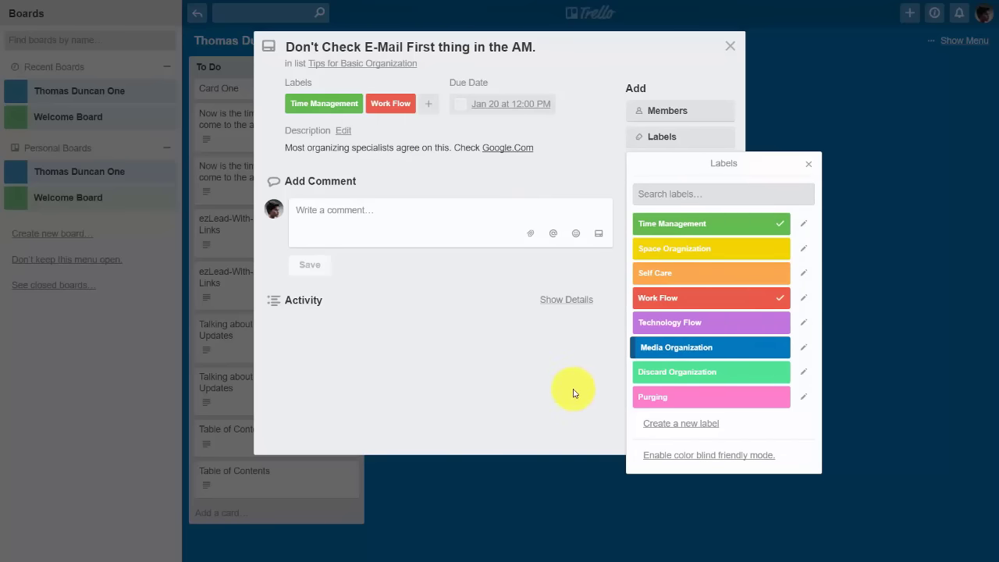
left_click(491, 377)
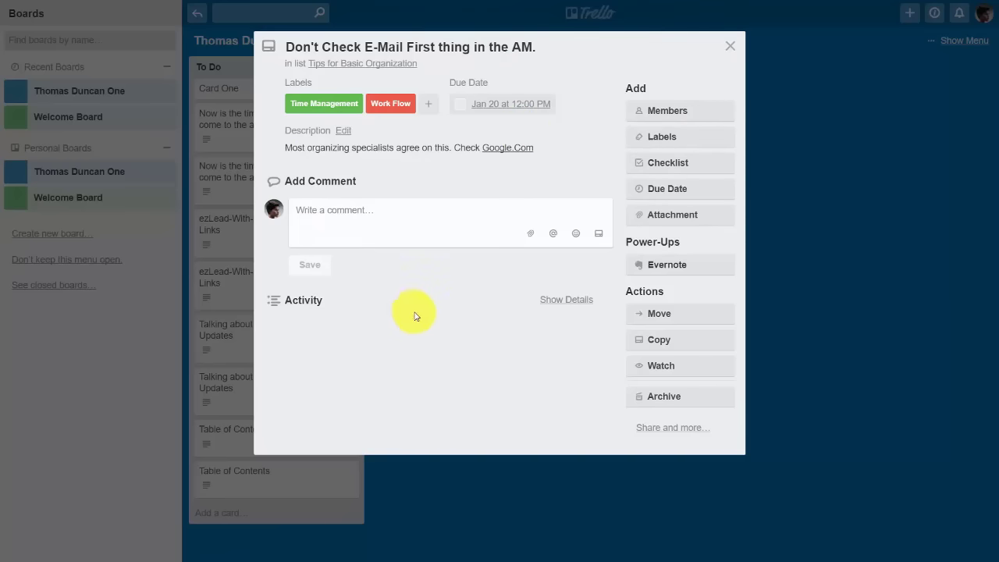
key("Escape")
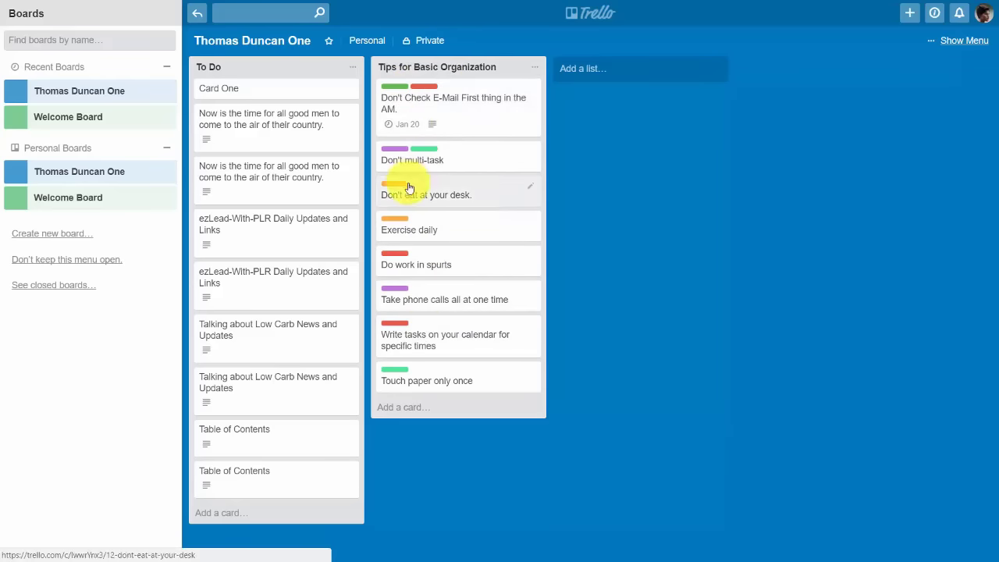
- Draft the comment "Read through two books in addition to a Google Search." on the Don't Check E-Mail card and subscribe to its updates
left_click(453, 103)
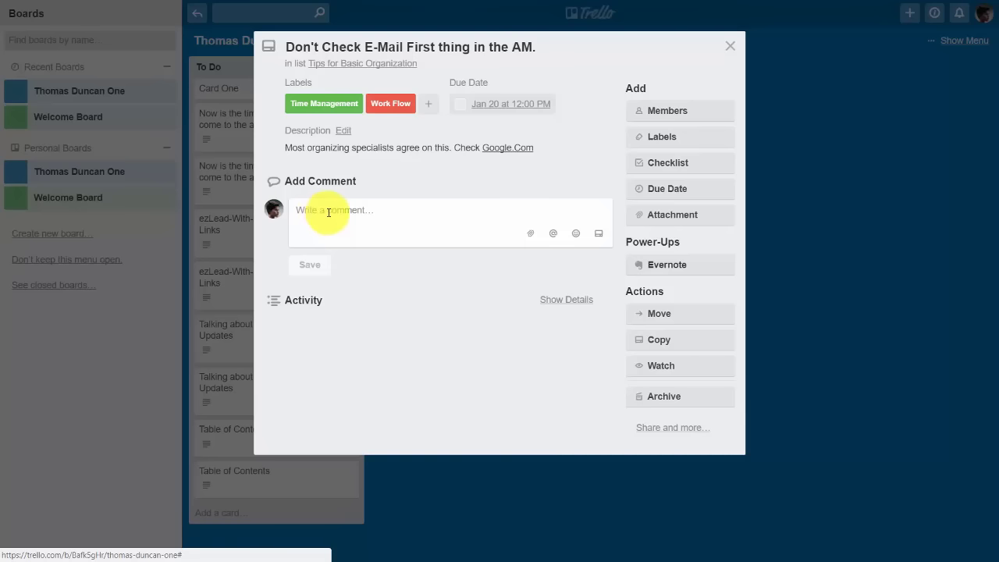
type("Read through two books in addition to a Google Search.")
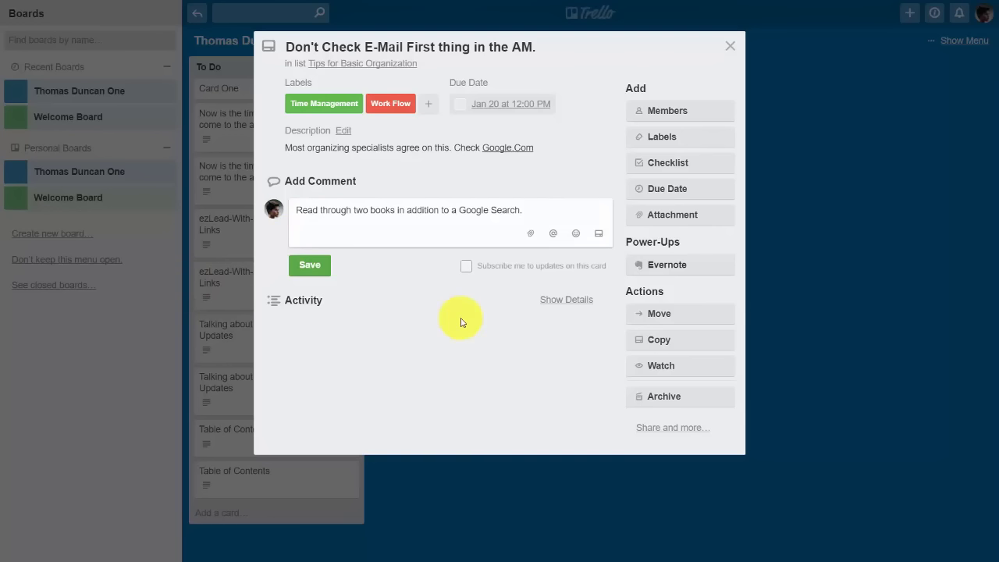
left_click(466, 267)
left_click(529, 236)
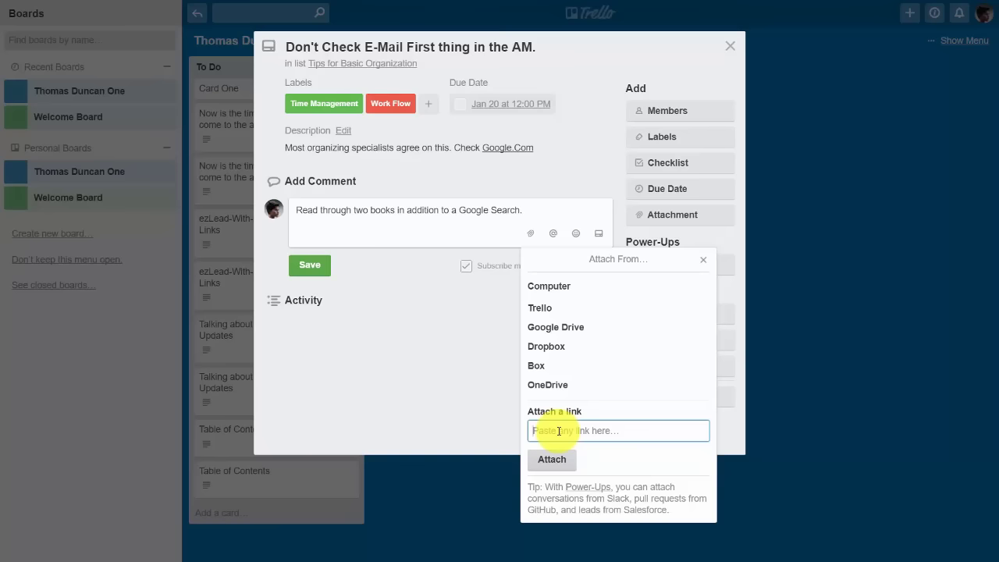
type("http://google.com")
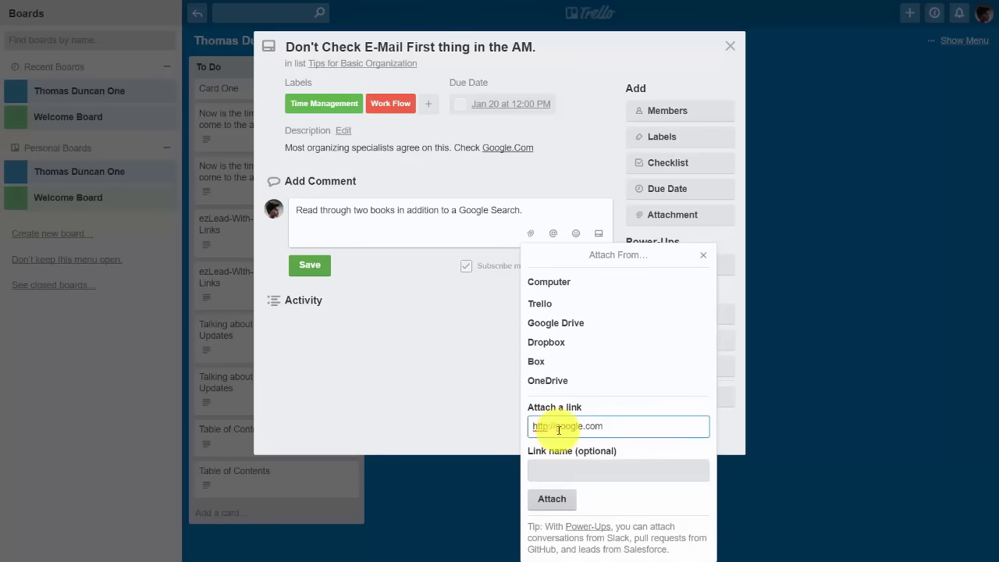
left_click(544, 469)
type("My Favorite Search Engine")
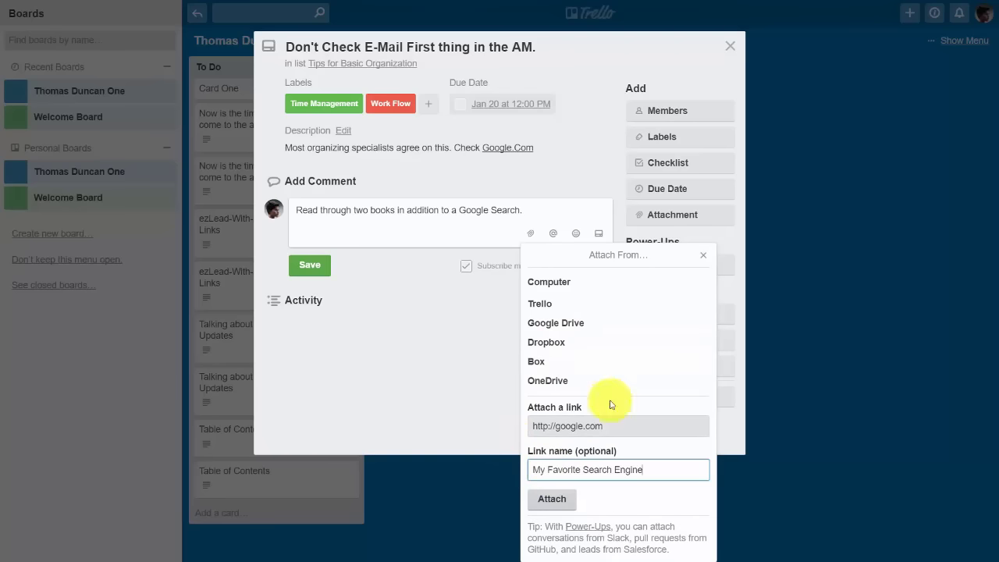
left_click(551, 500)
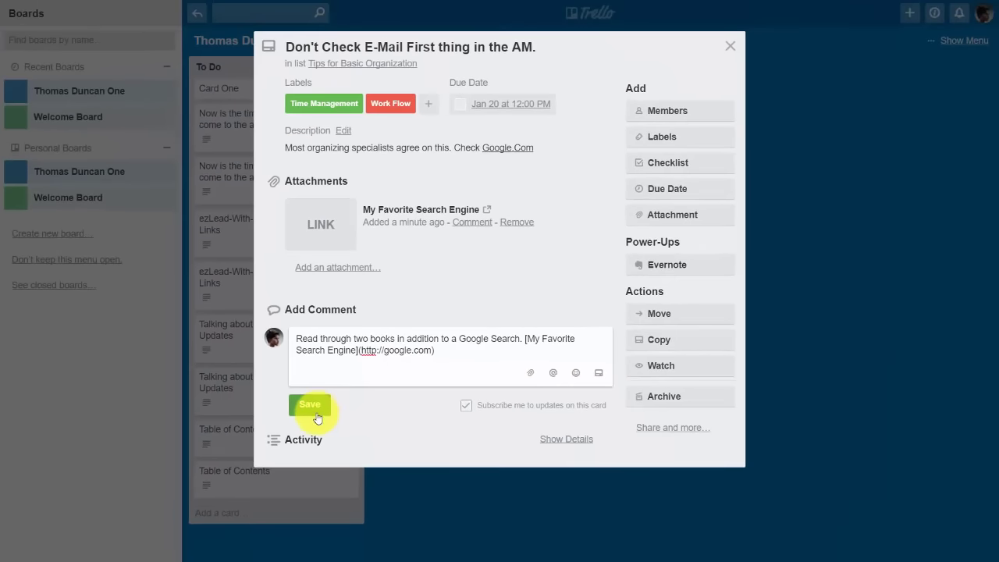
left_click(312, 405)
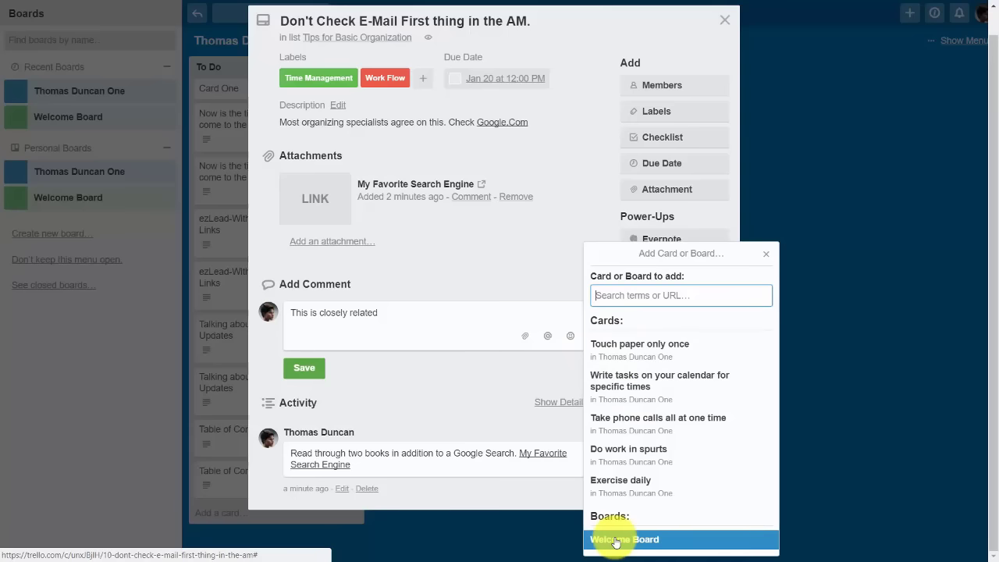
- Post the comment "This is closely related" with a link to the card "Write tasks on your calendar for specific times" and close the card
left_click(625, 381)
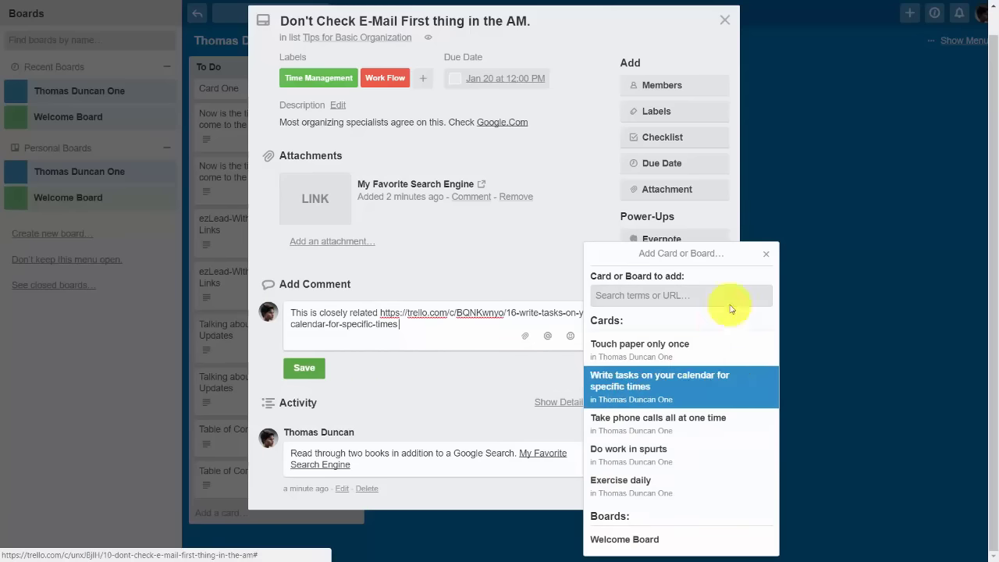
left_click(766, 254)
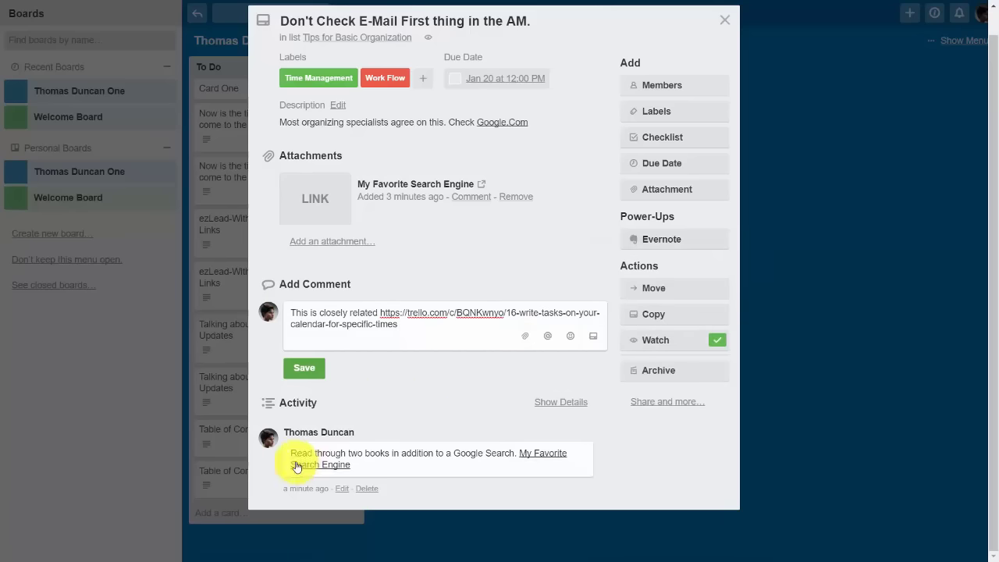
left_click(303, 370)
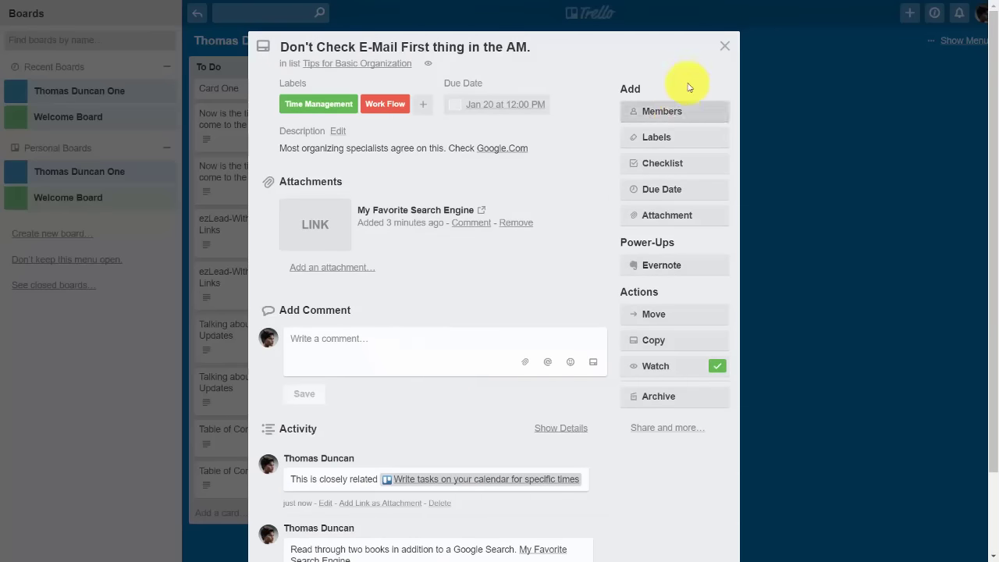
left_click(723, 47)
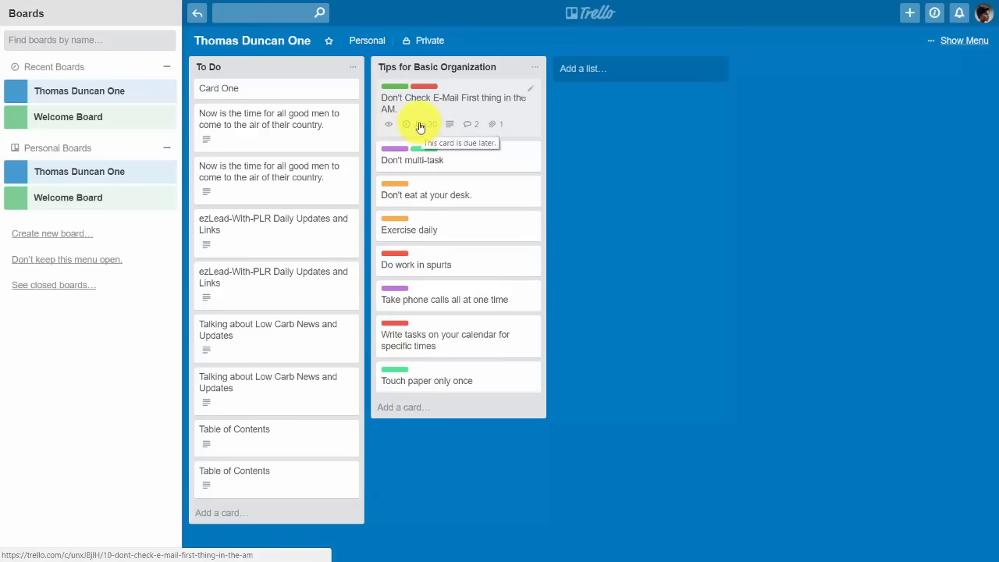
left_click(480, 100)
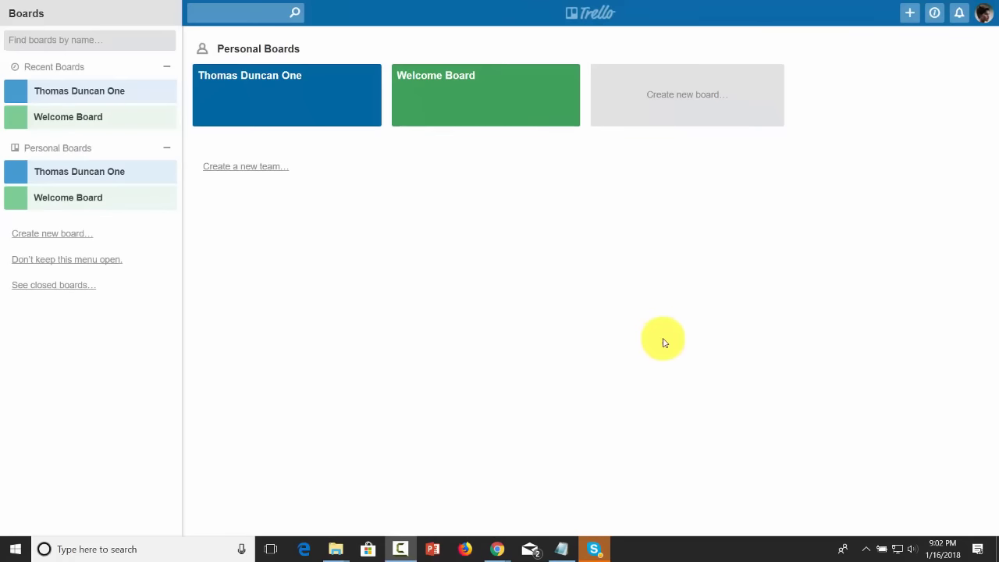
- Attach the TXT, PDF and DOCX files named "Link to the Profit Opportunities Workshop" to the Don't Check E-Mail card
left_click(773, 330)
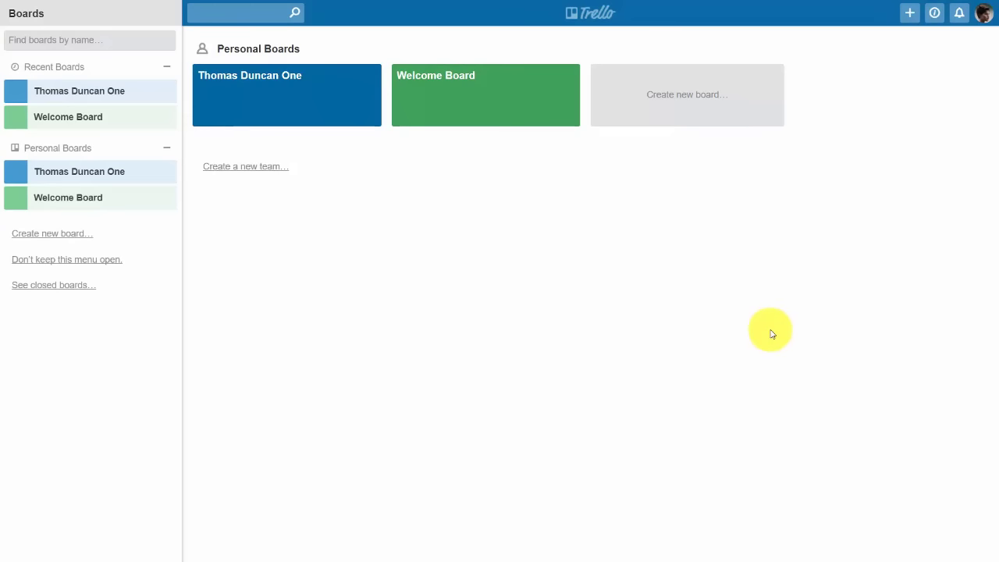
left_click(287, 102)
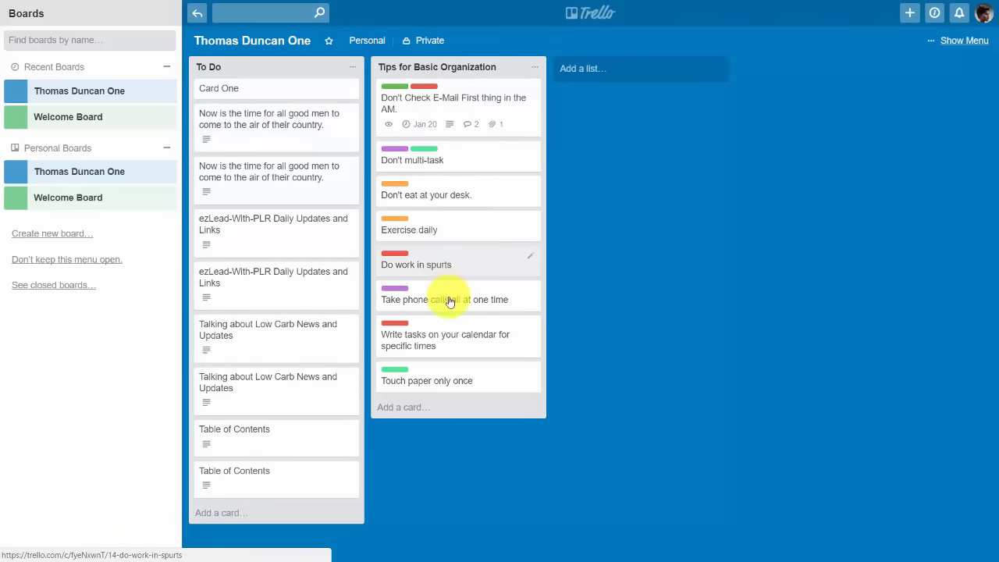
left_click(458, 102)
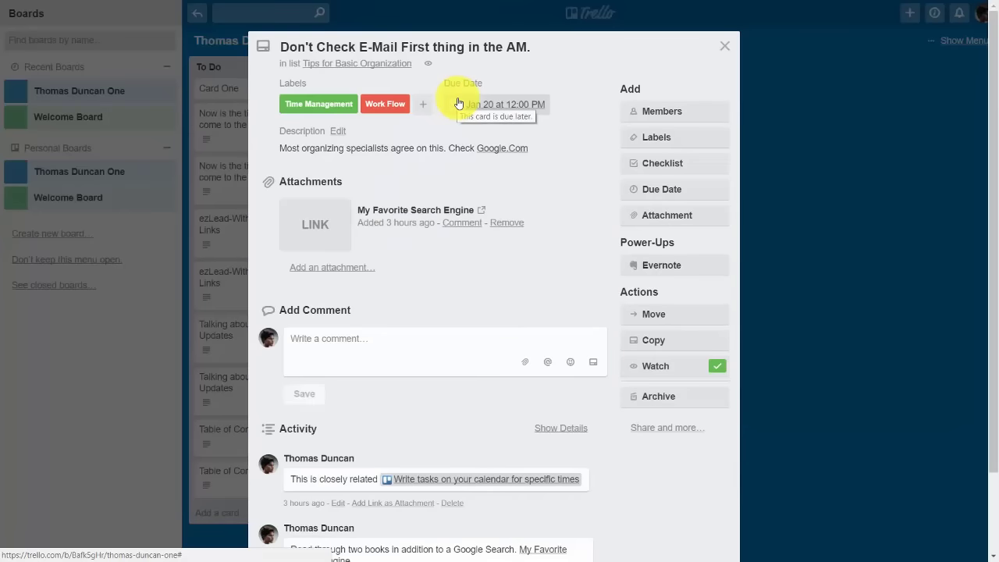
scroll(508, 196, "down", 3)
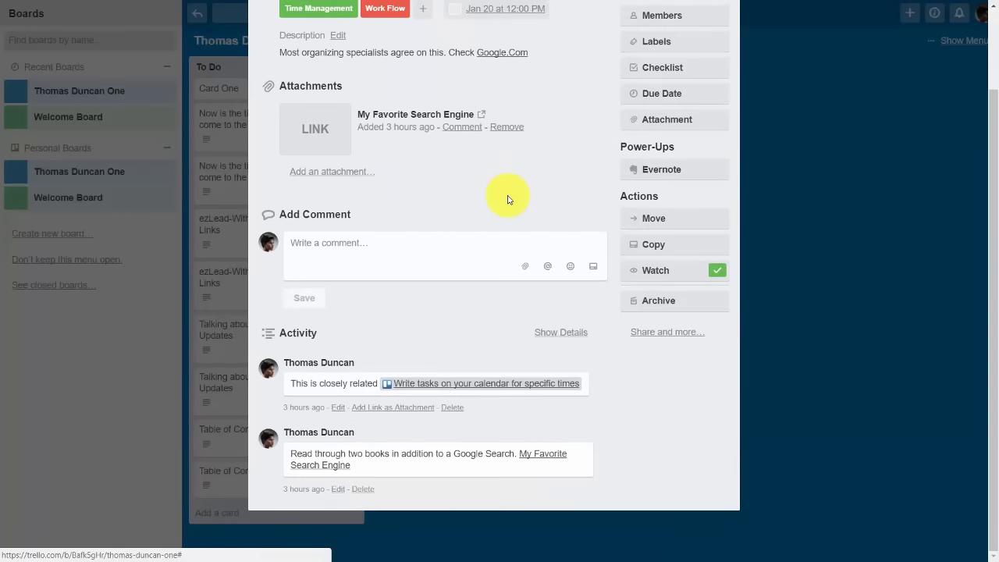
scroll(508, 200, "up", 2)
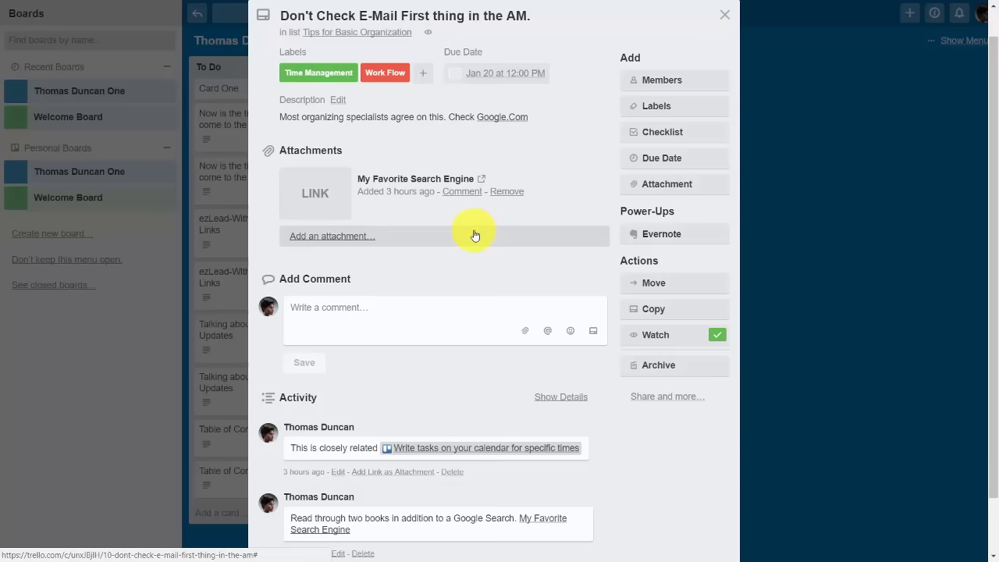
left_click(319, 238)
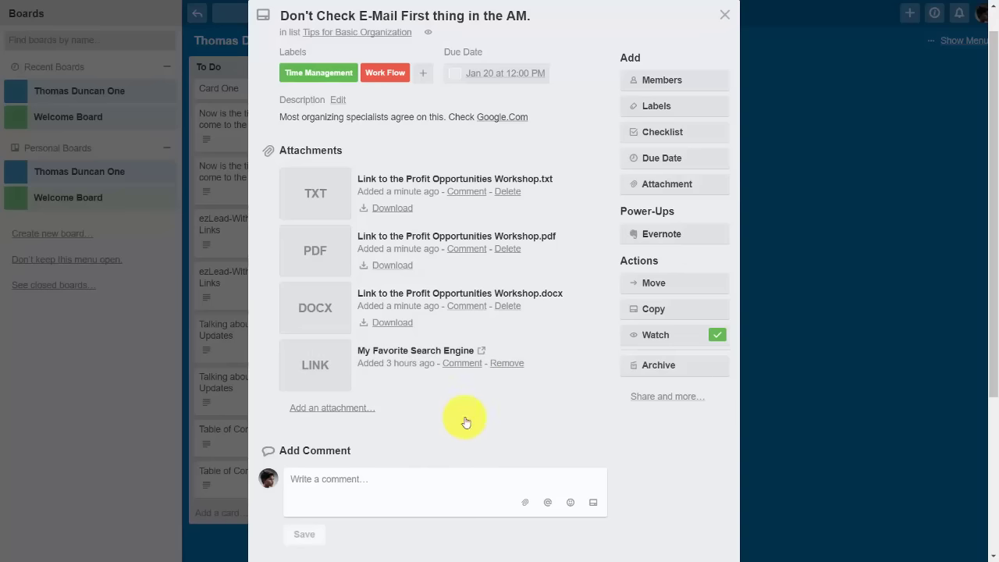
- Attach the Creating Marketing Presentations file from Google Drive to the Don't Check E-Mail card
left_click(340, 409)
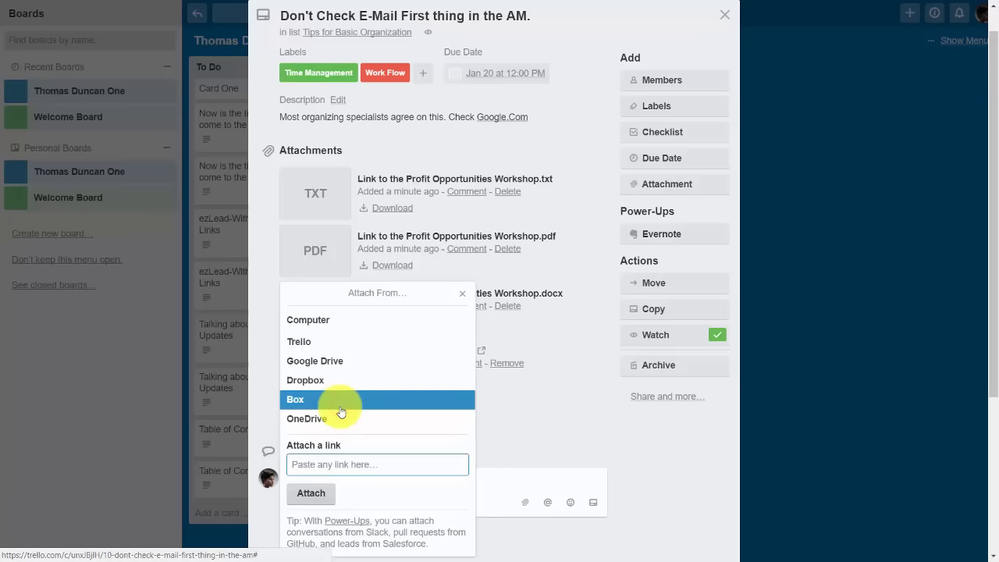
left_click(311, 359)
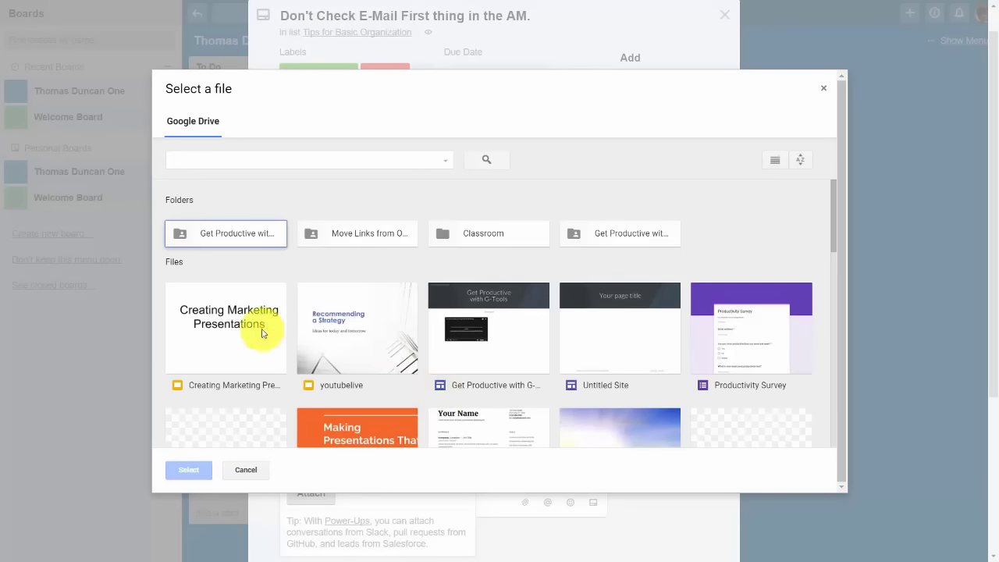
left_click(224, 320)
left_click(190, 470)
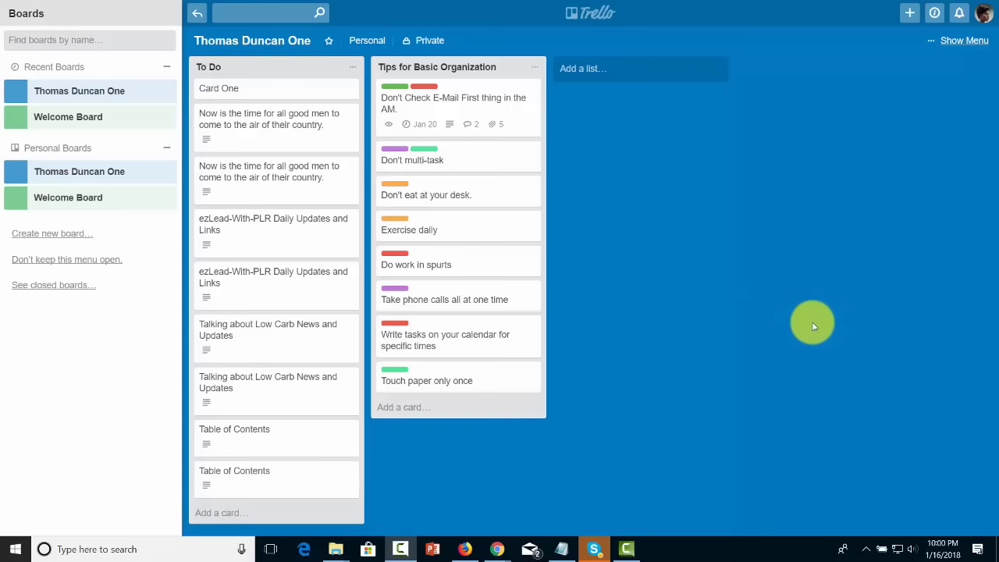
- Add a checklist titled "Master the Art of Multi-Tasking" to the Don't multi-task card
left_click(448, 158)
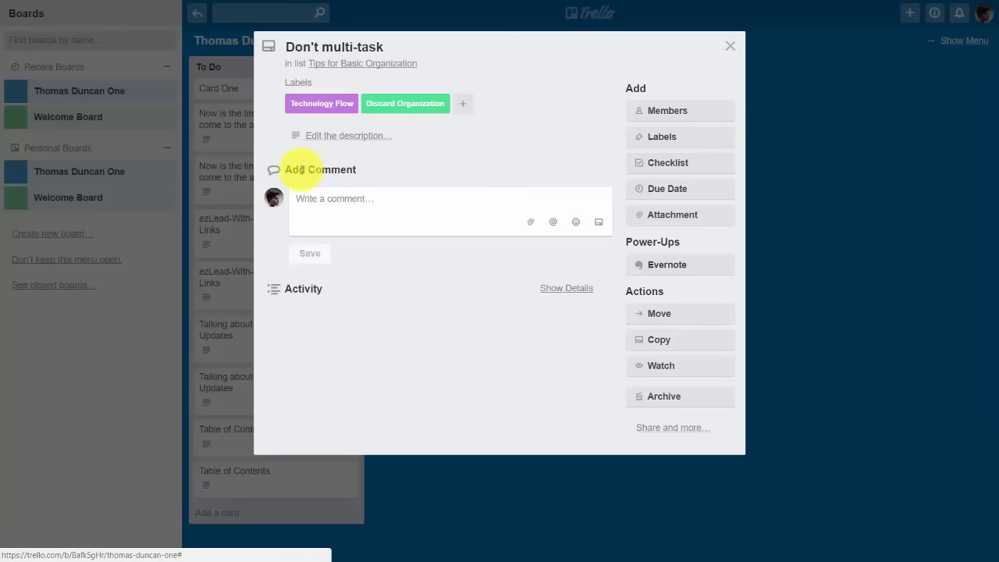
left_click(662, 164)
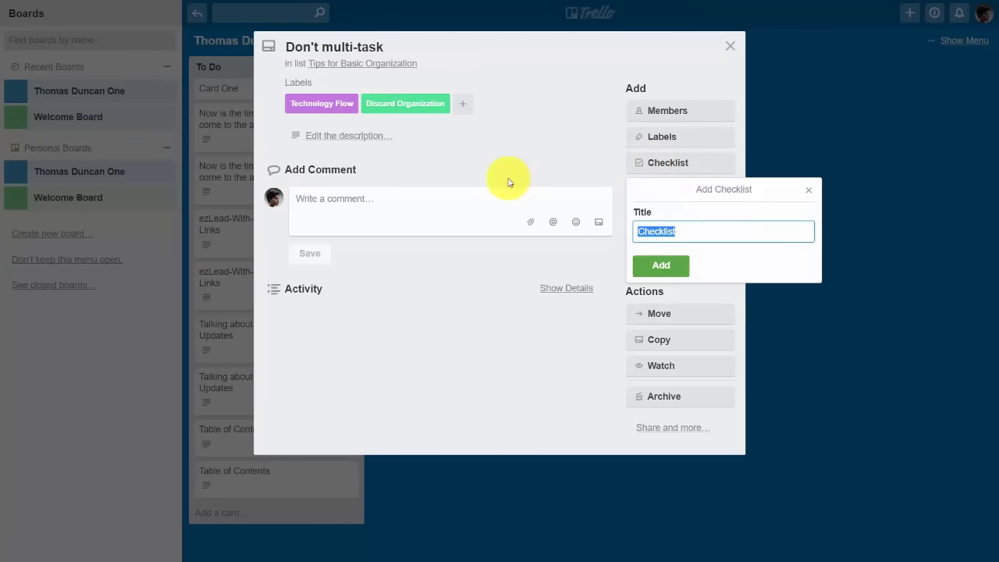
type("Master the Art of Multi-Tasking")
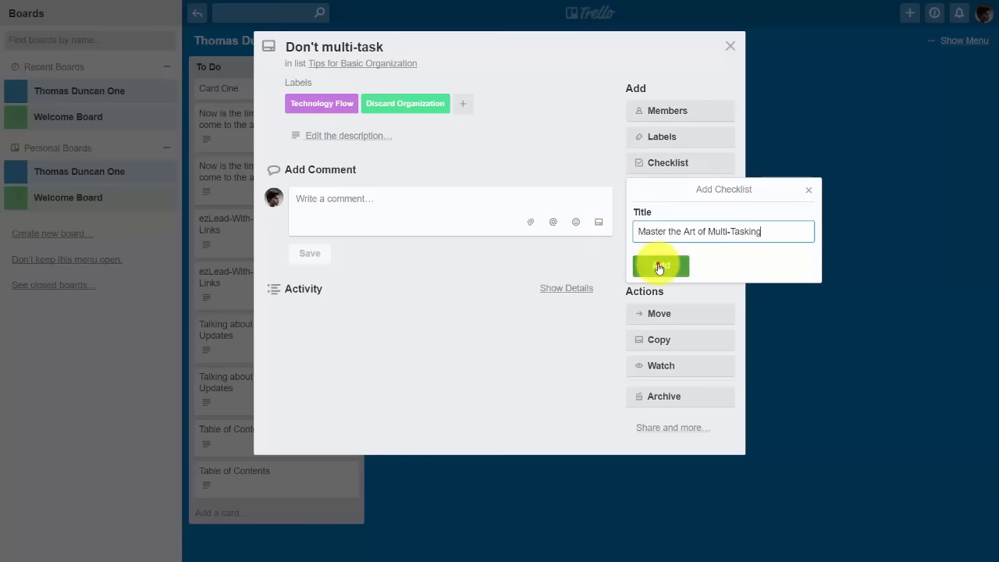
left_click(658, 264)
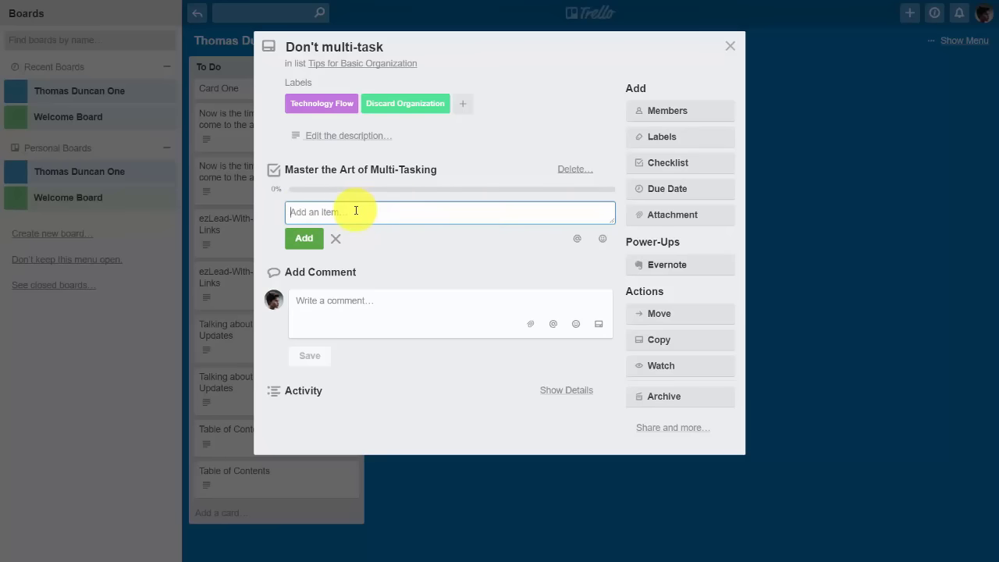
- Add checklist items Read Blogs On Multi-Tasking, Read a Book on Multi-Tasking, Interview Experts on Multi-Tasking and Organize Research On Multi-Tasking, and close the card
type("Read Blogs On Multi-Tasking Read a Book on Multi-Tasking Interview Experts on Multi-Tasking Organize Research On Multi-Tasking")
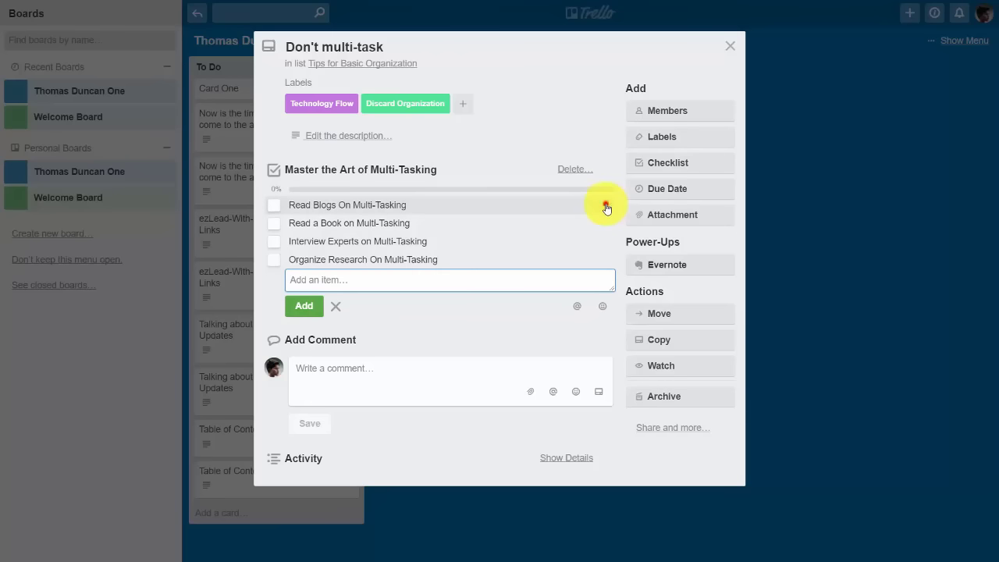
left_click(606, 207)
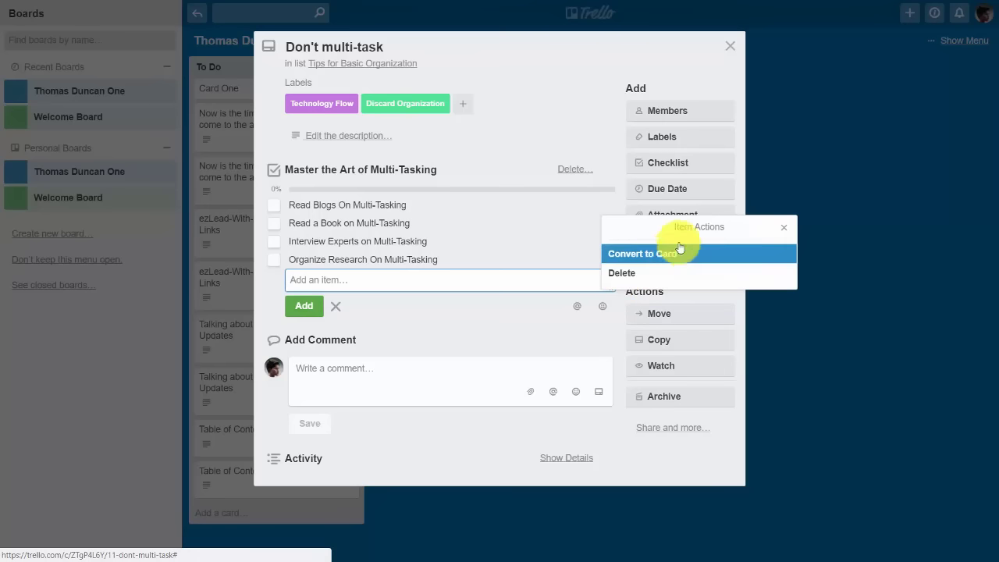
left_click(784, 227)
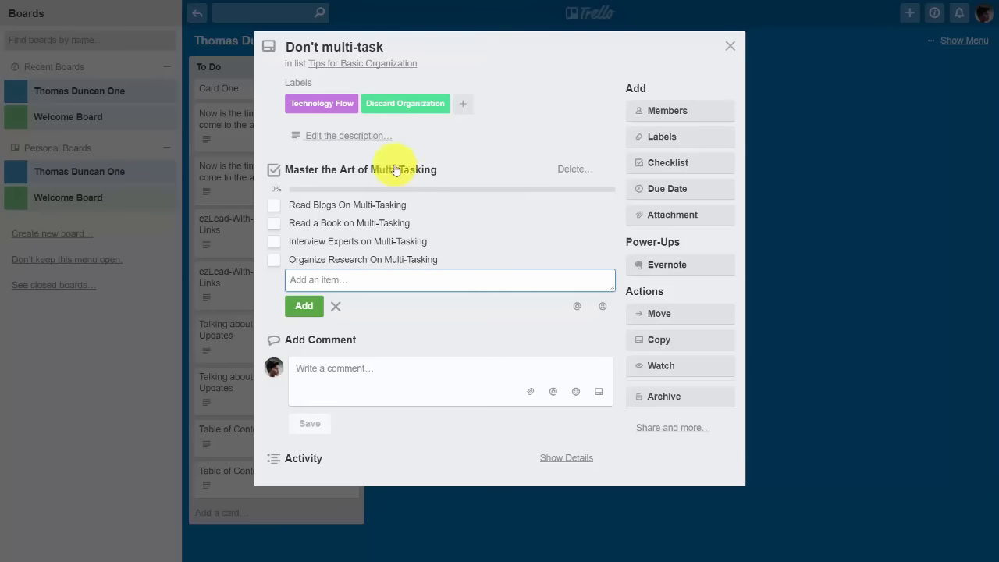
left_click(730, 48)
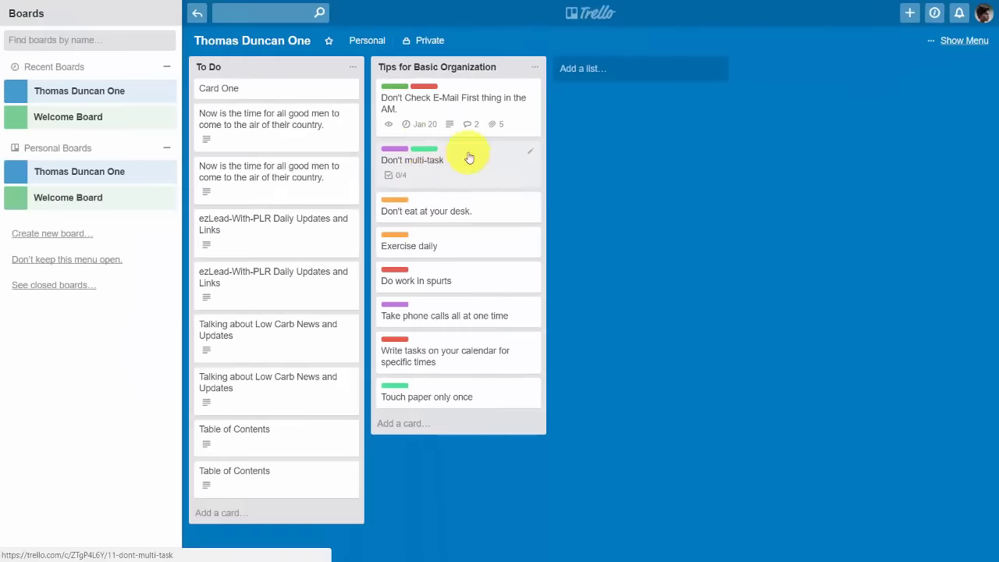
- Mark all four items of the Master the Art of Multi-Tasking checklist as complete and close the Don't multi-task card
left_click(416, 159)
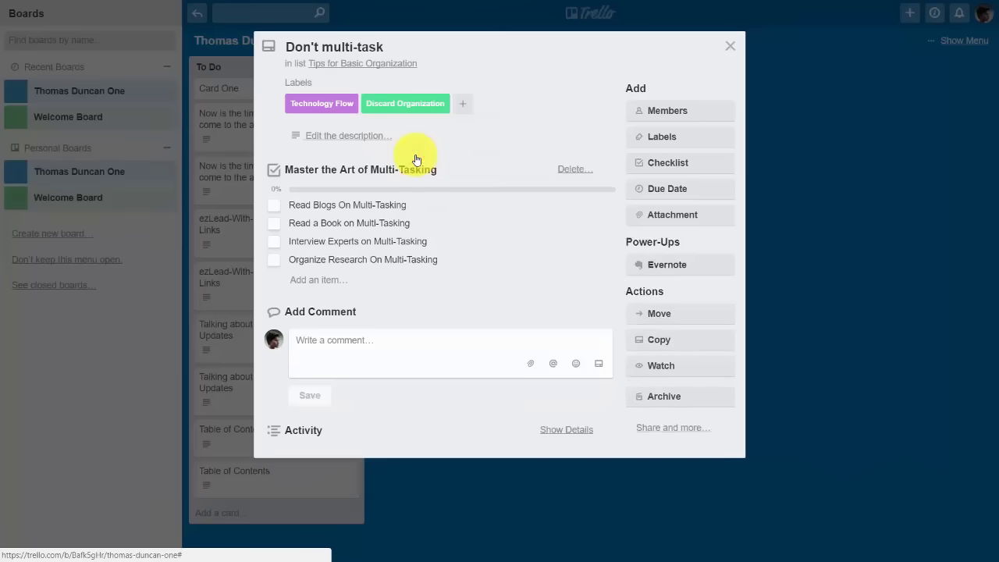
left_click(273, 206)
left_click(274, 223)
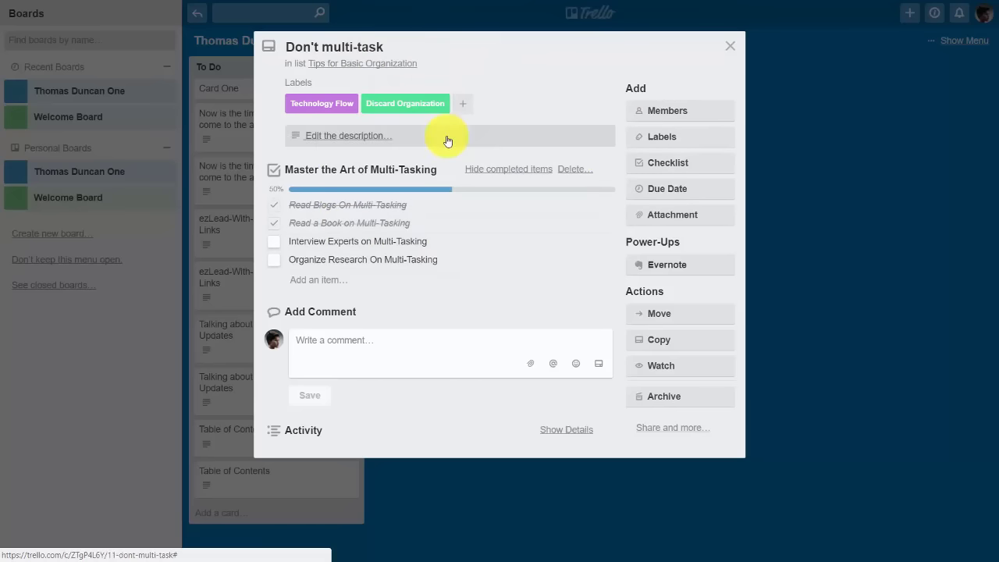
left_click(274, 242)
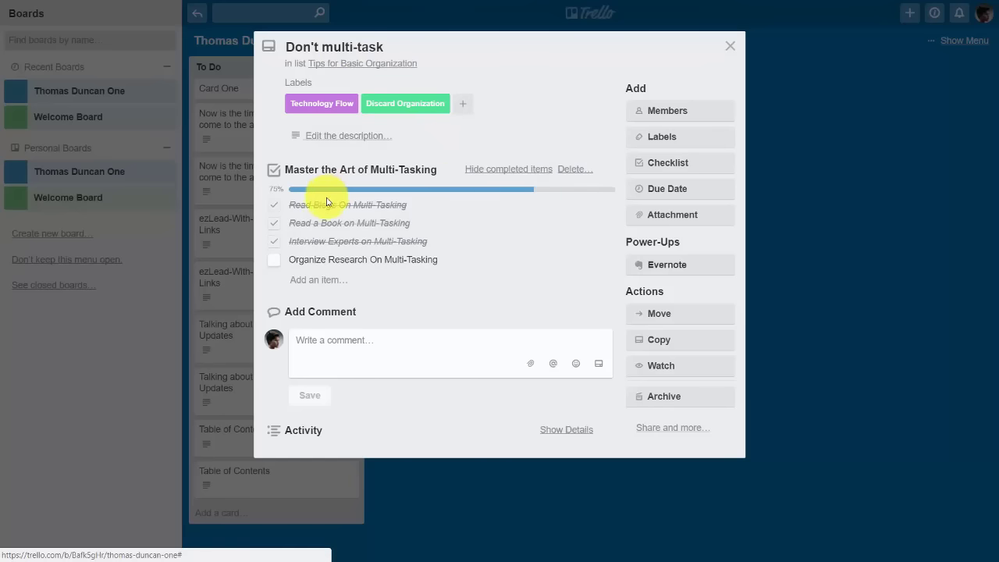
left_click(274, 263)
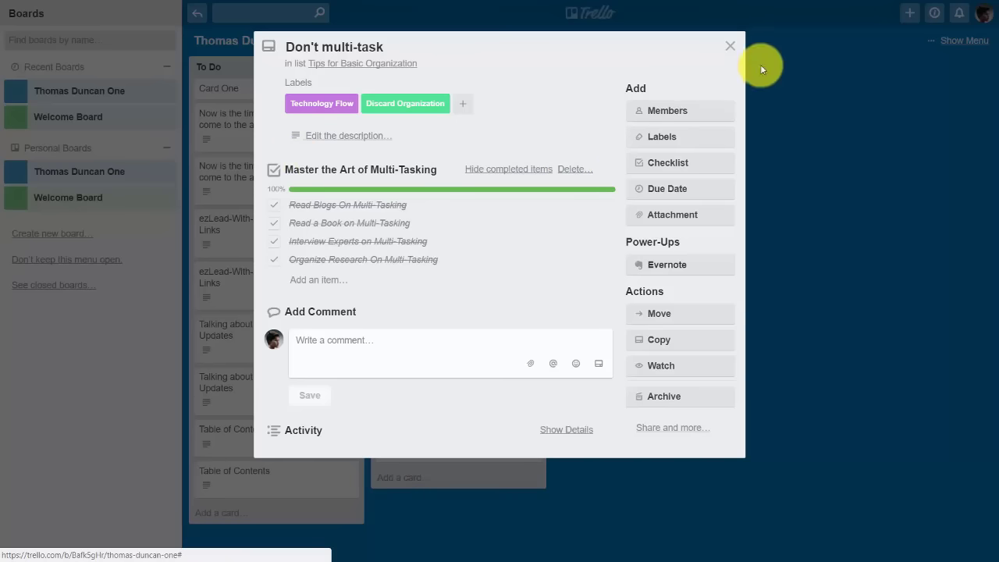
left_click(729, 45)
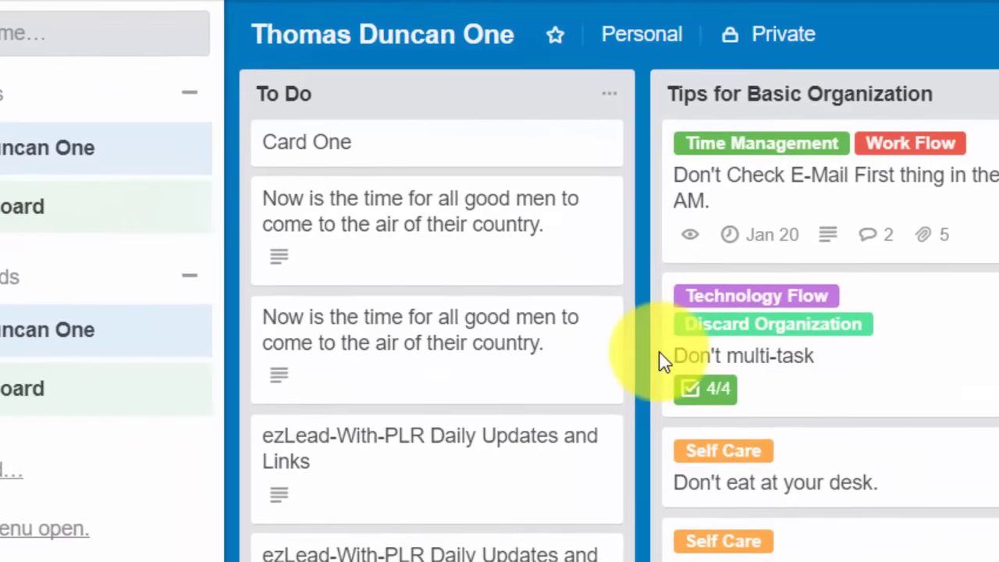
- Review the detailed activity history of the Don't multi-task card, hide the details again and close the card
left_click(713, 402)
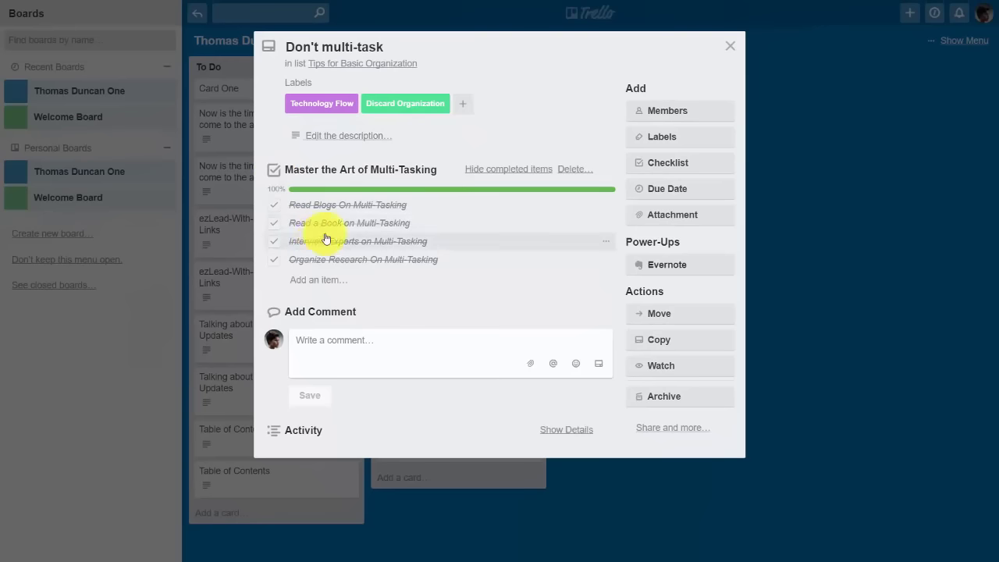
left_click(561, 430)
scroll(533, 411, "down", 3)
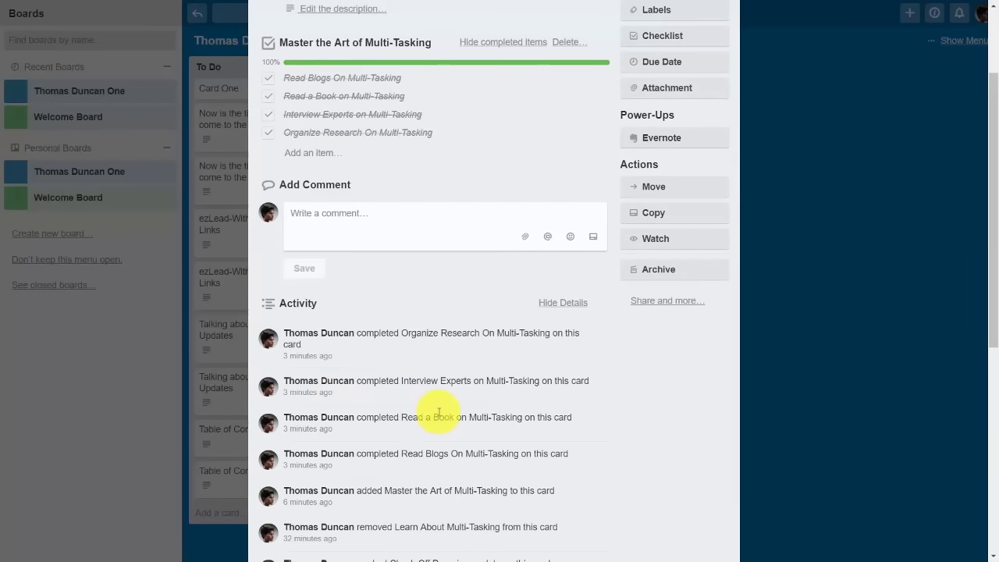
scroll(406, 414, "up", 2)
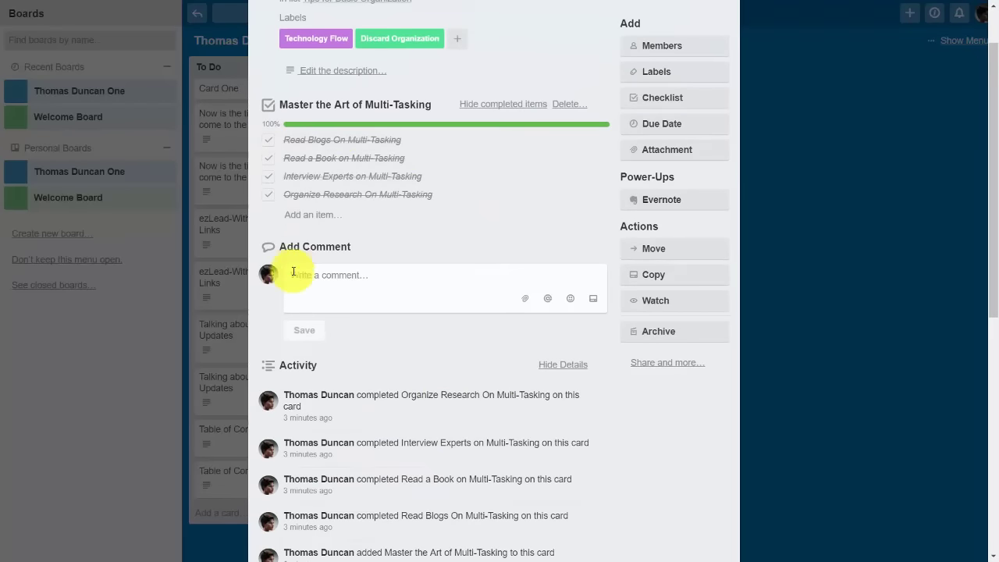
scroll(423, 376, "down", 1)
scroll(423, 377, "down", 4)
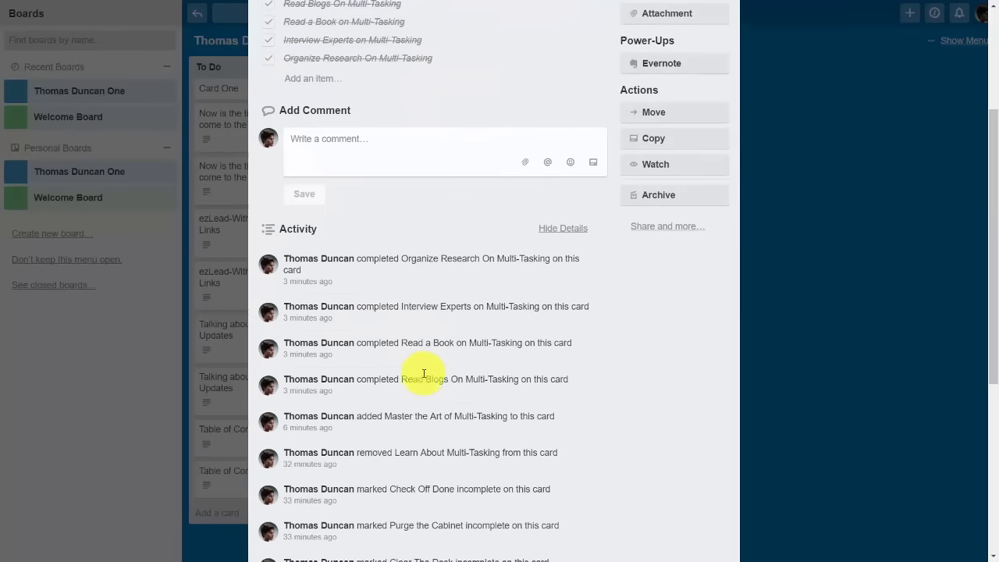
scroll(424, 376, "up", 6)
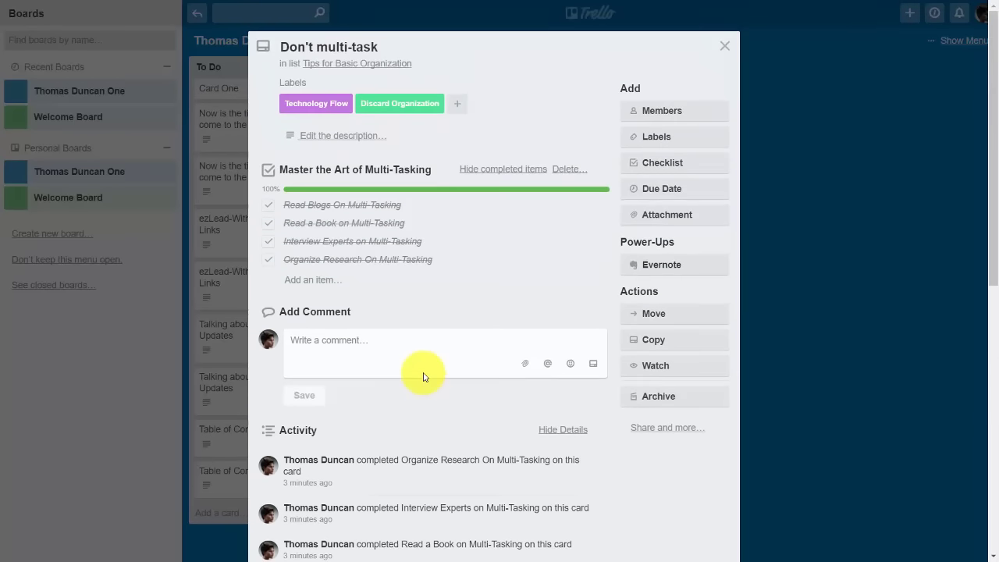
left_click(563, 430)
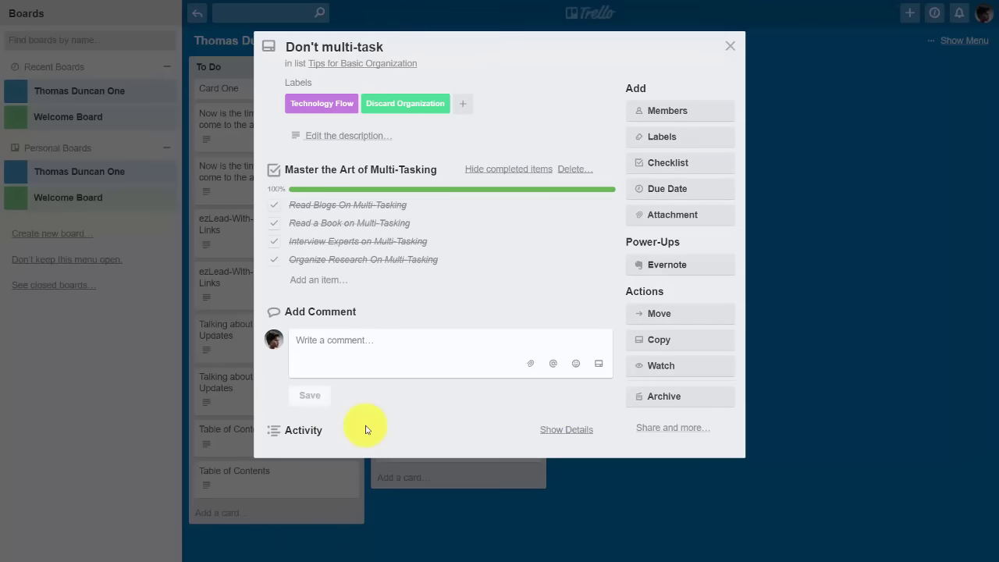
left_click(729, 46)
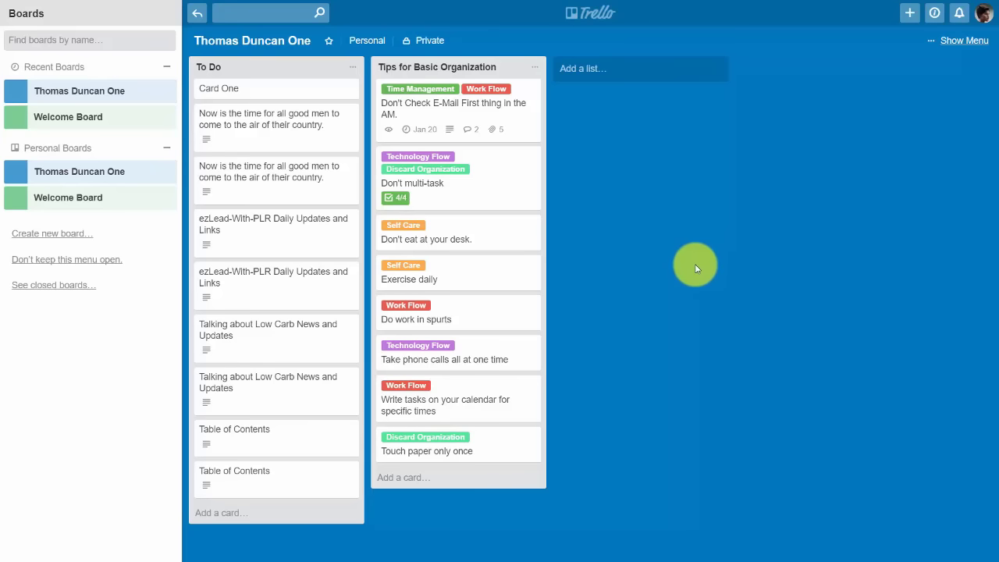
- Disable the Evernote Power-Up and enable the Custom Fields Power-Up for the board
left_click(479, 232)
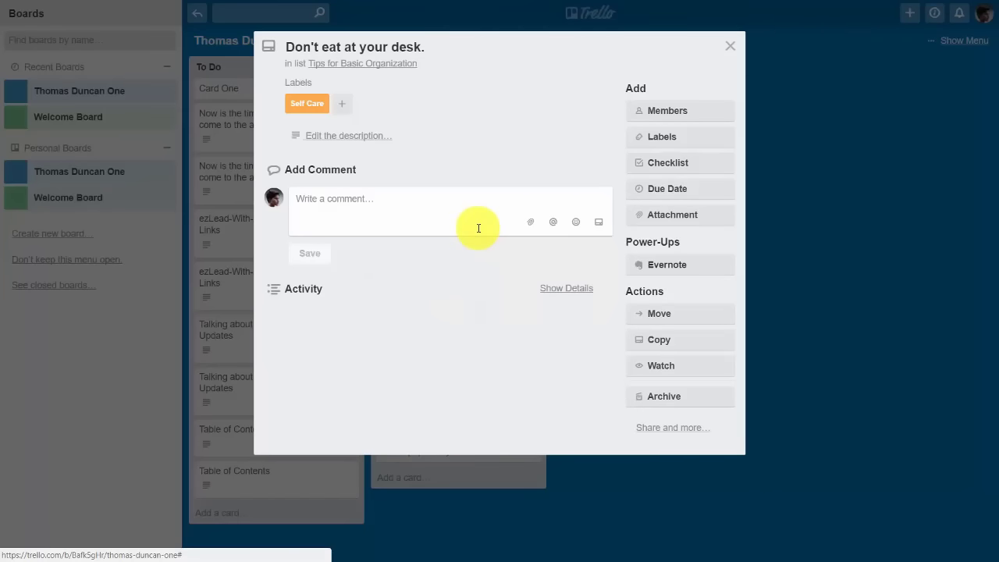
key("Escape")
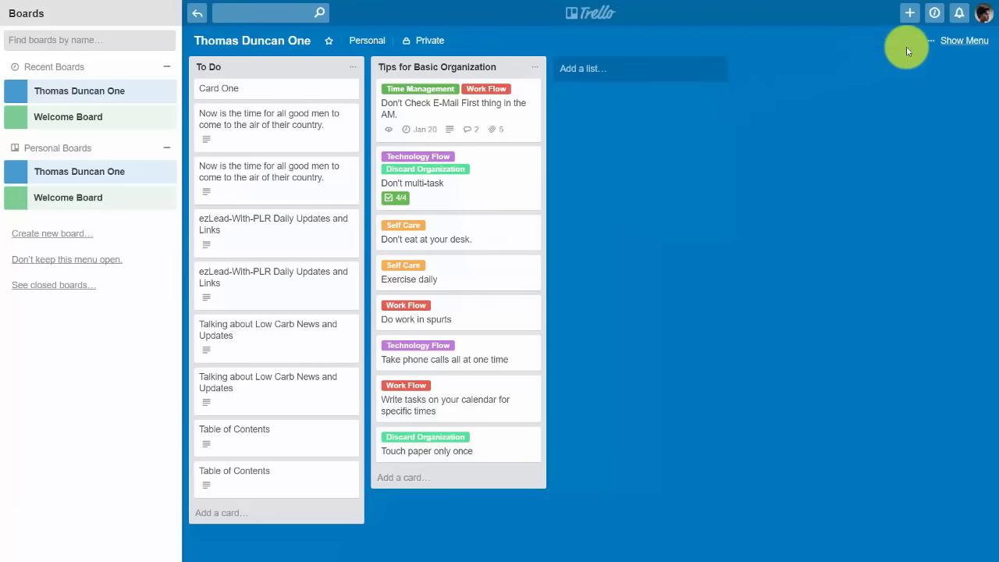
left_click(958, 41)
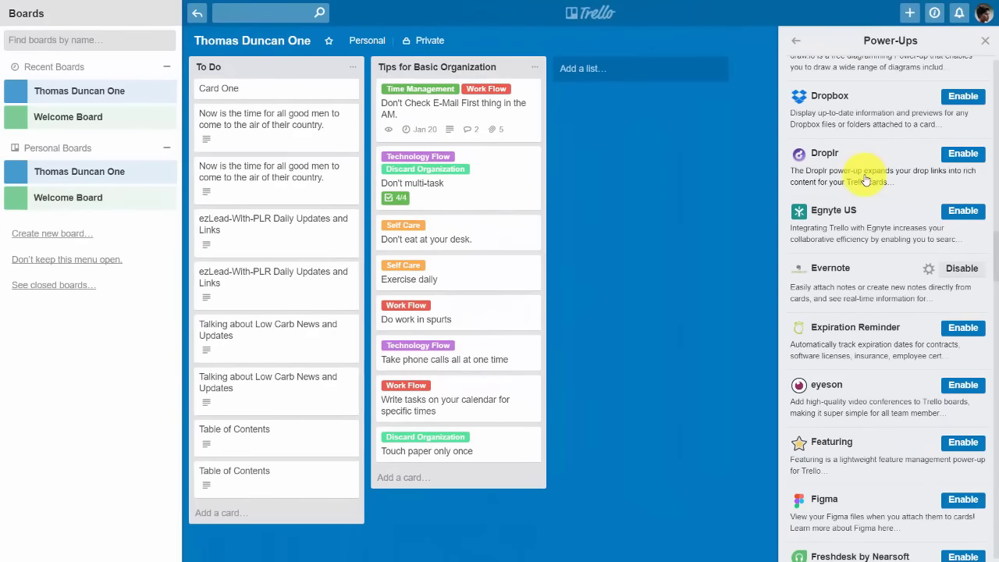
left_click(955, 270)
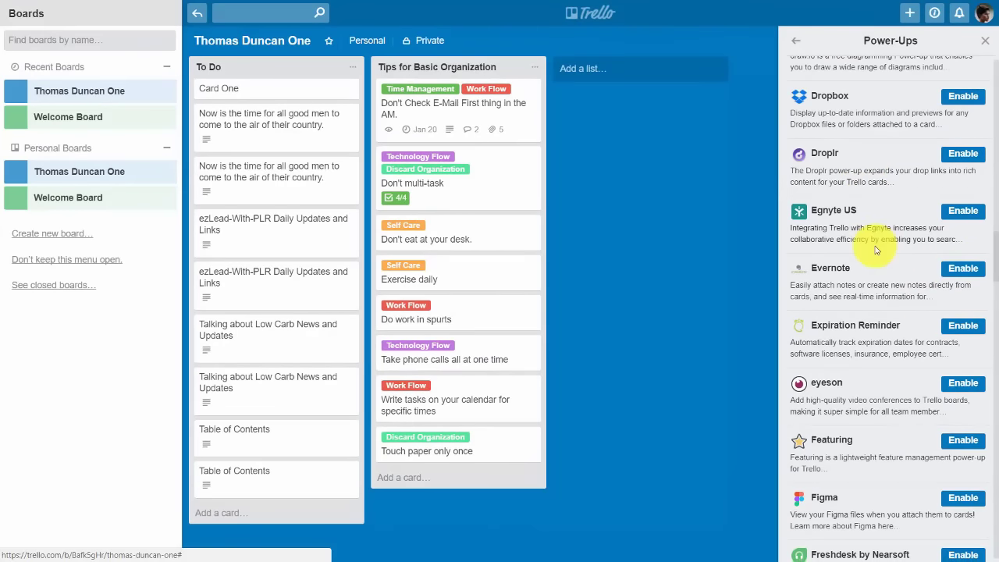
scroll(870, 248, "up", 4)
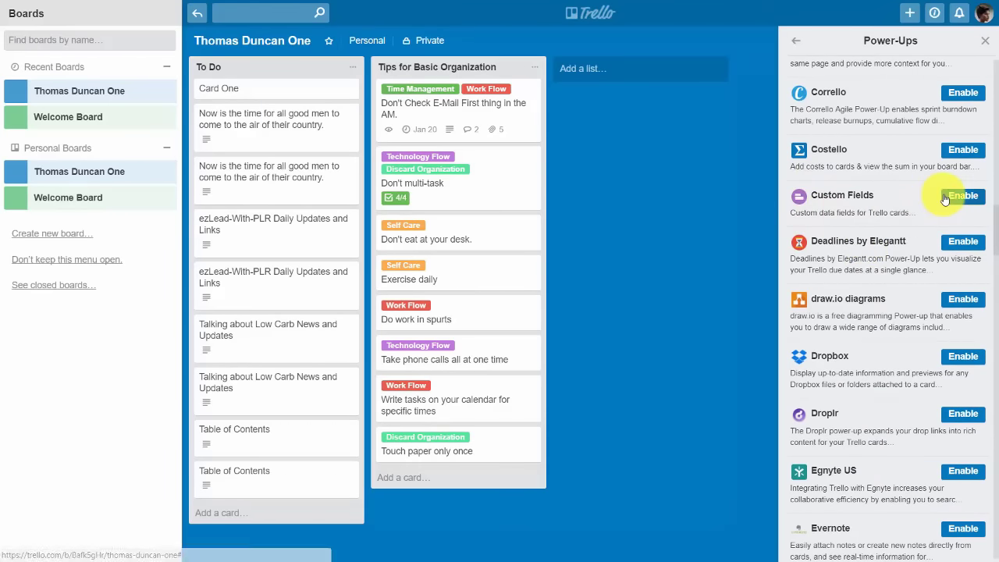
left_click(950, 198)
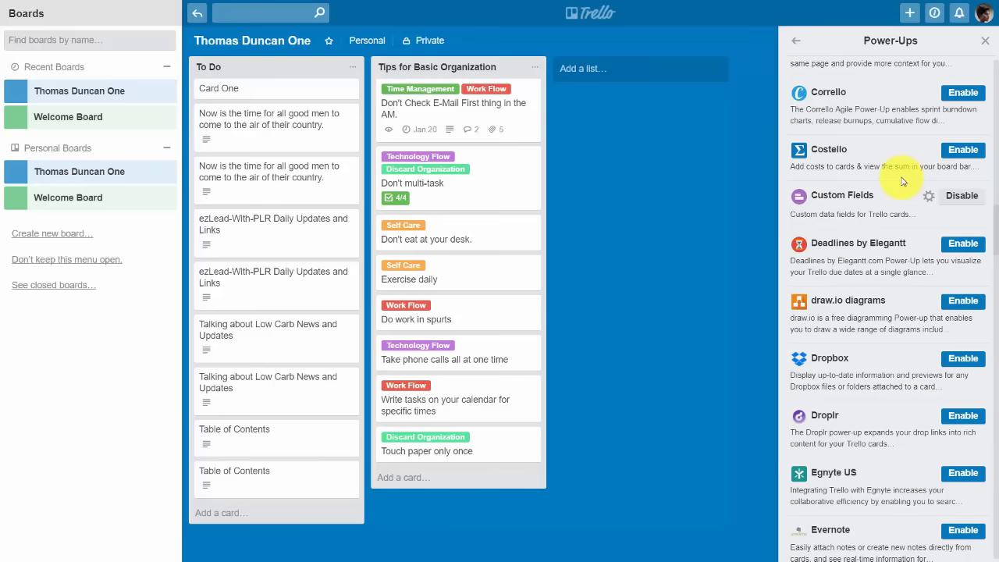
- On the Don't eat at your desk card, create a Checkbox custom field named Desk Reminders that shows on the card front
left_click(988, 41)
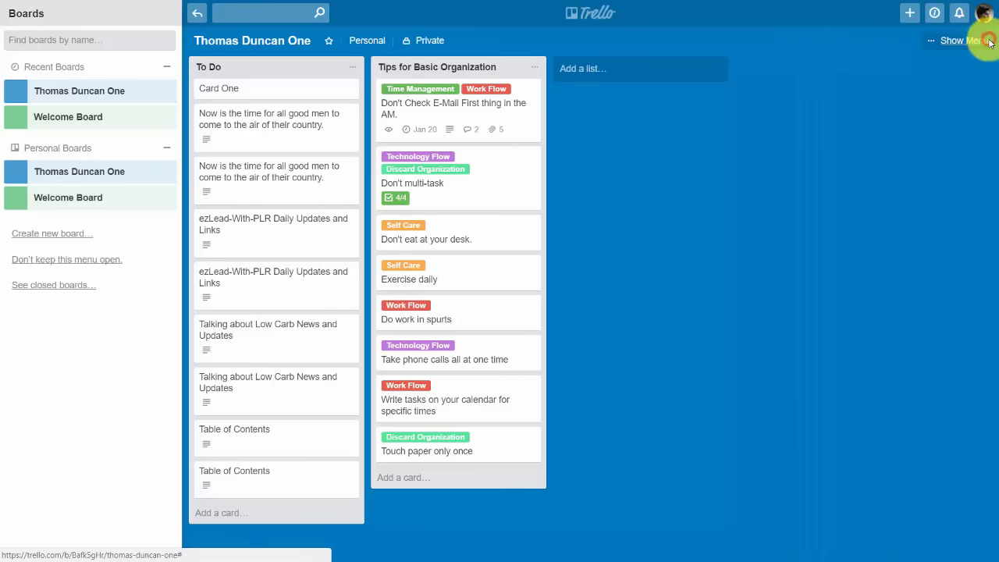
left_click(457, 239)
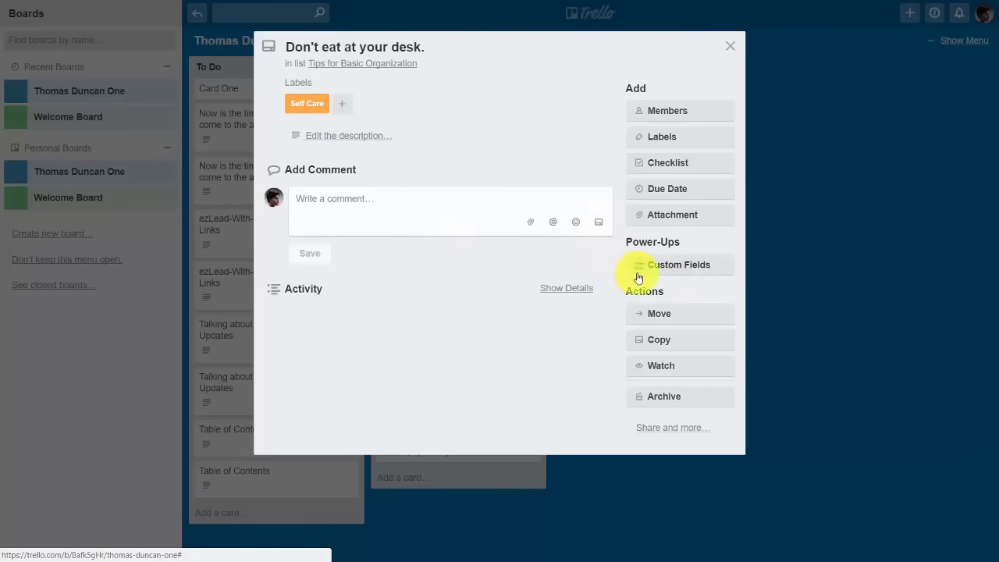
left_click(678, 264)
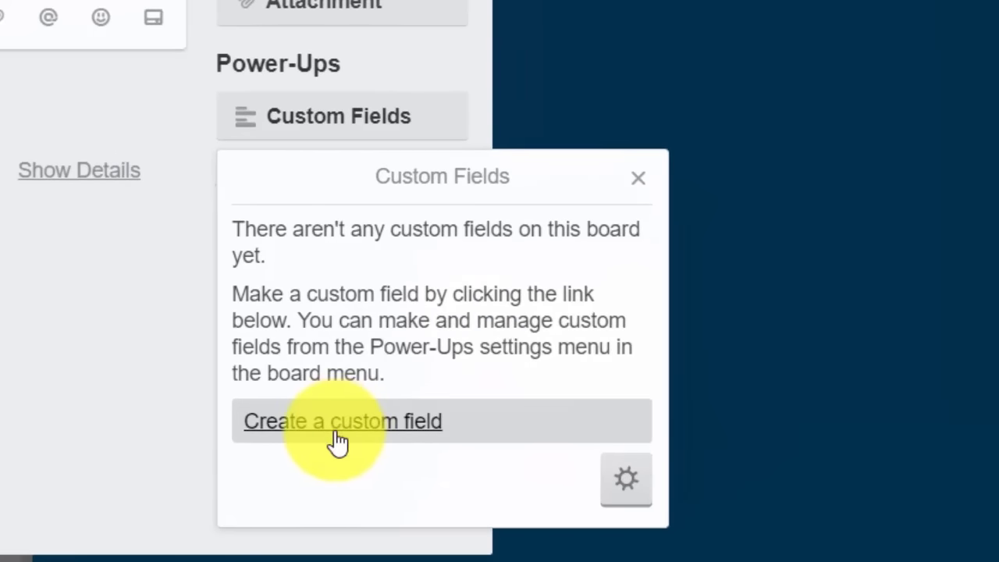
left_click(335, 444)
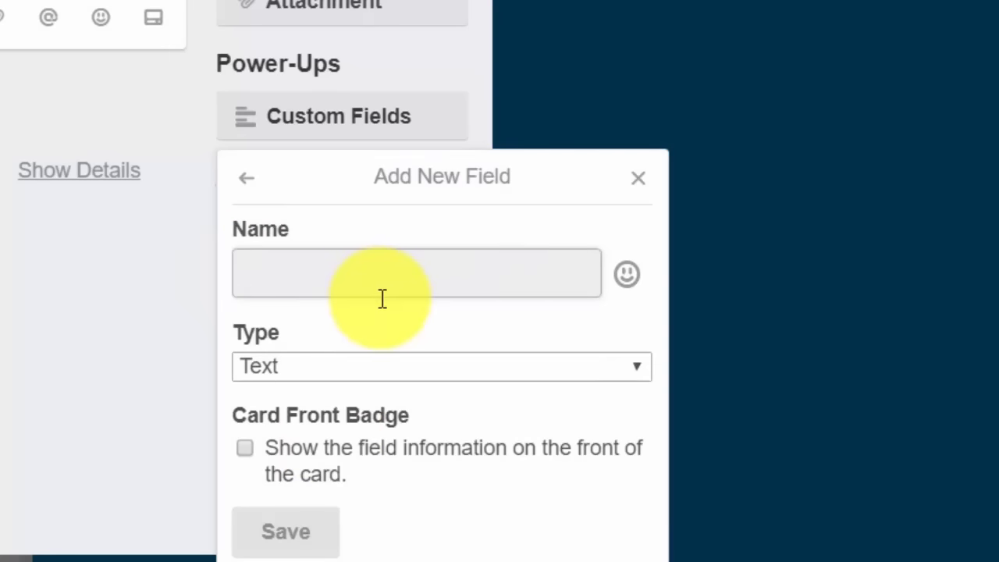
type("Desk Reminders")
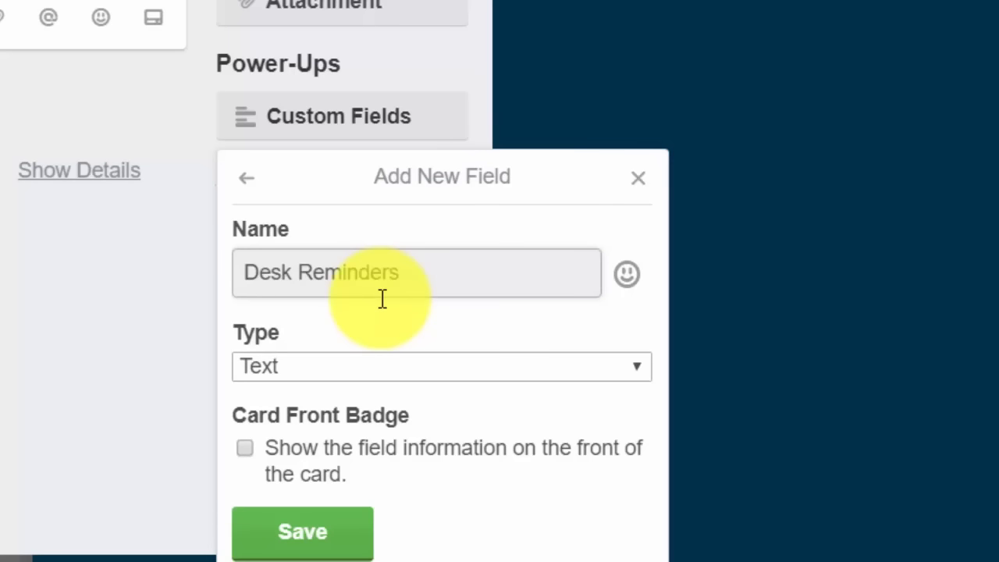
key("Home")
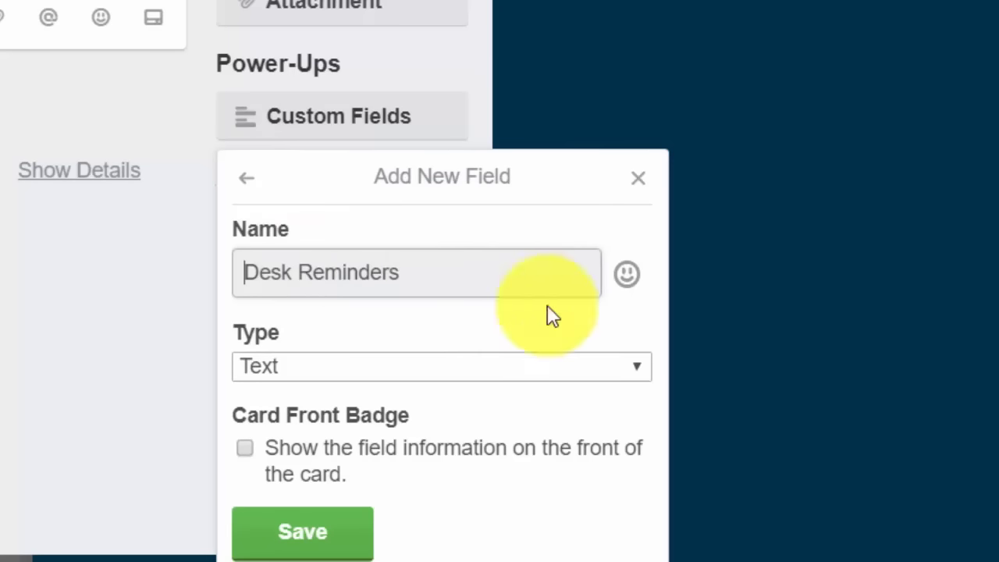
left_click(637, 370)
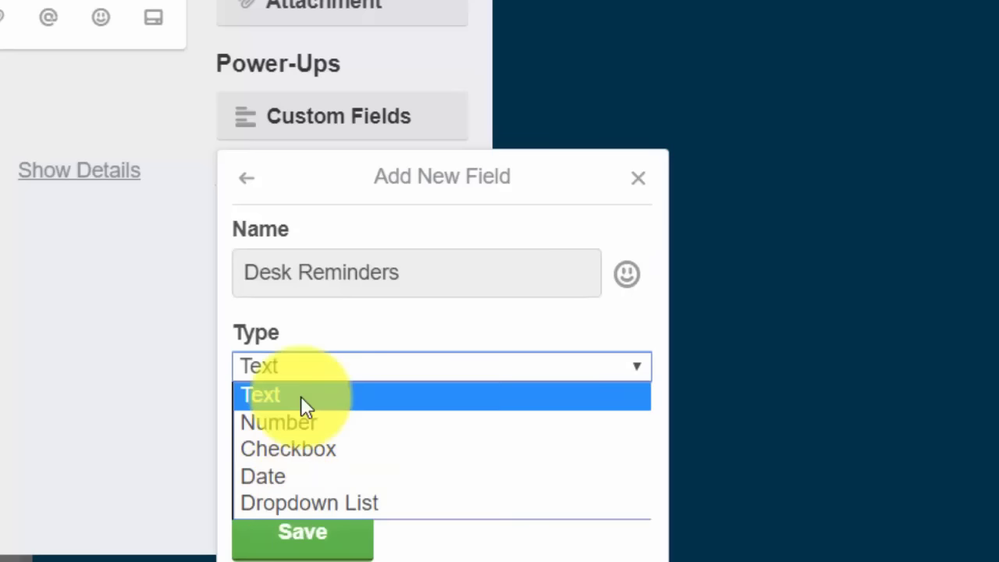
left_click(294, 448)
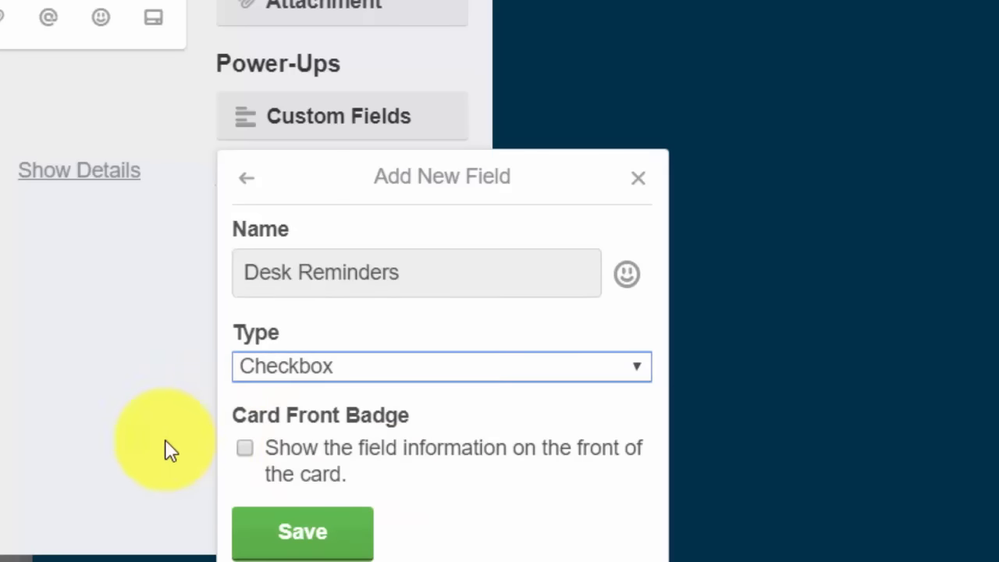
left_click(244, 449)
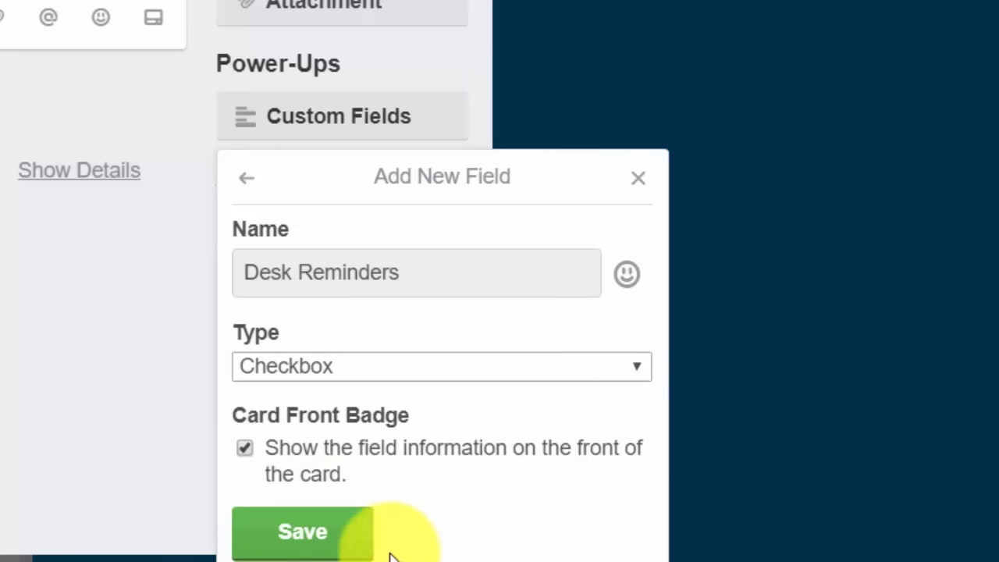
left_click(304, 539)
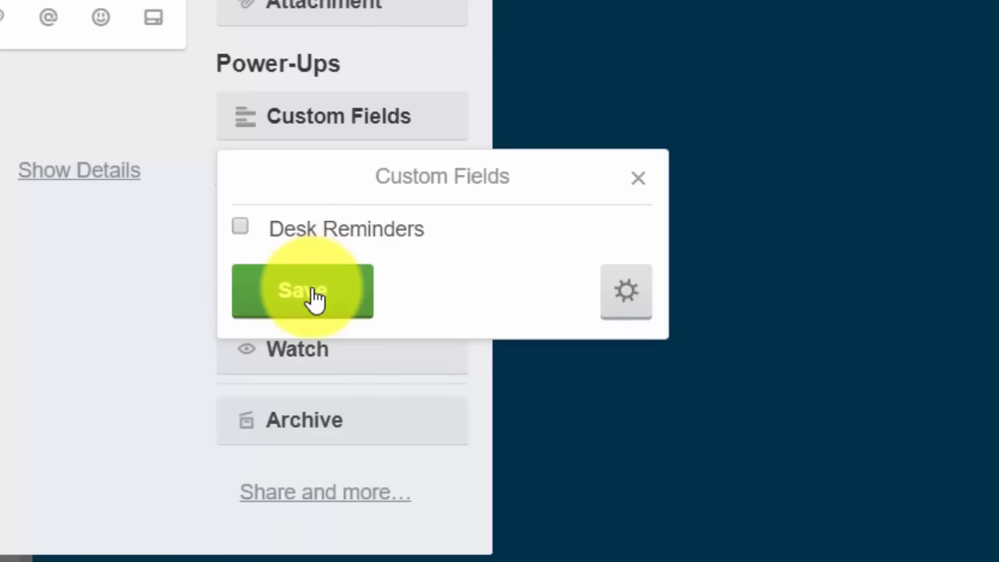
- Set the Desk Reminders field of the Don't eat at your desk card to Yes and close the card
left_click(90, 347)
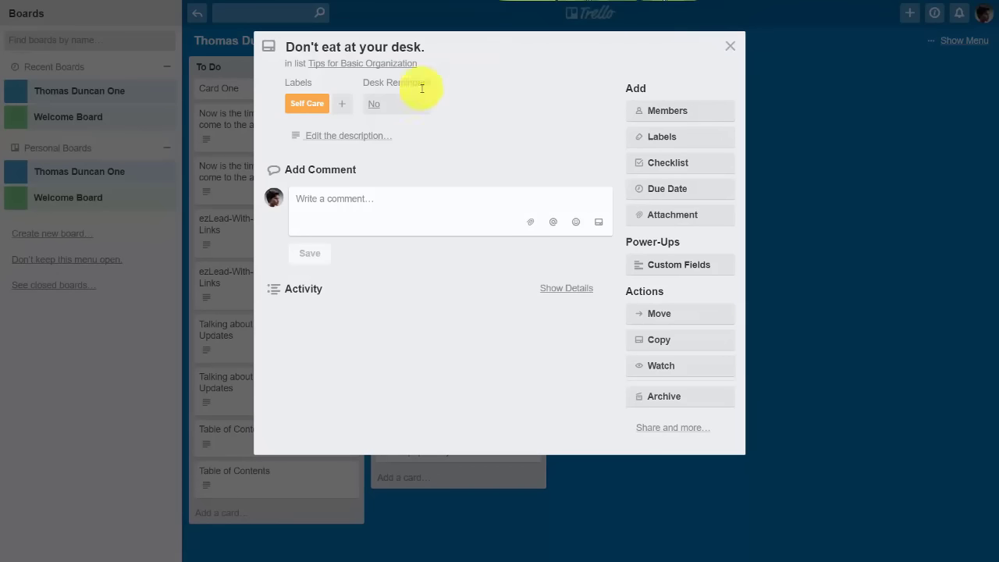
left_click(374, 106)
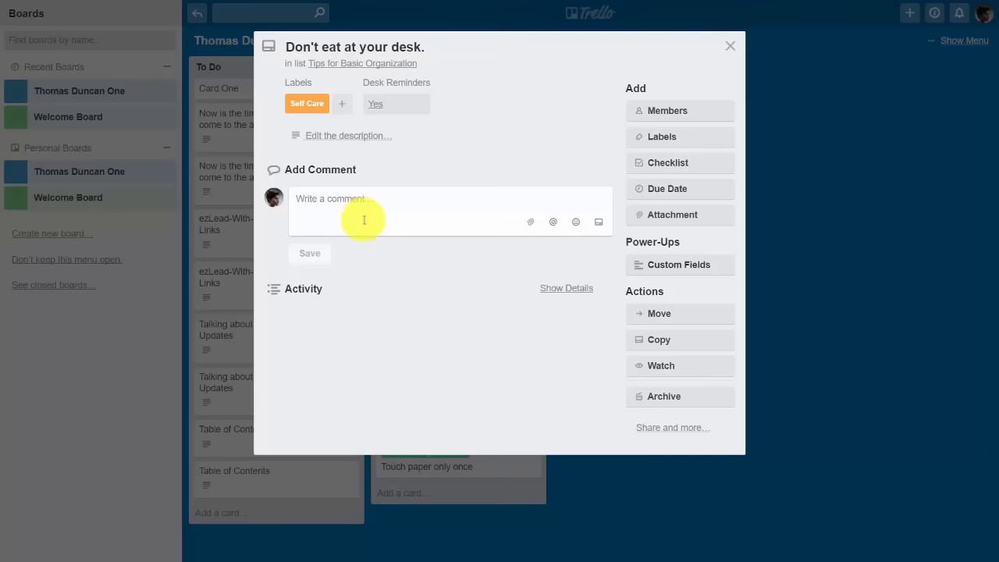
left_click(729, 46)
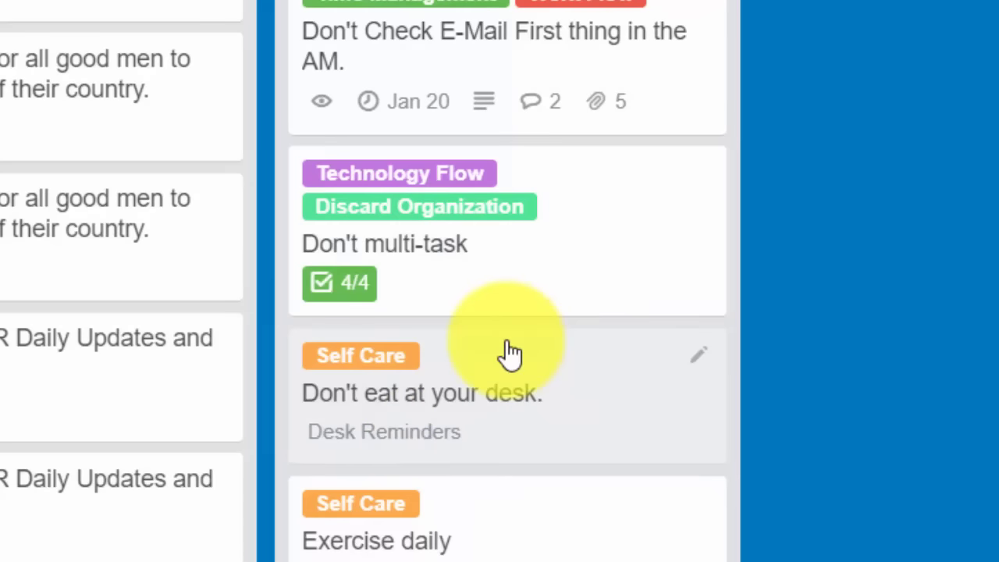
- Add a Date custom field named Date Reminded and Cancel, shown on the card front, from the Don't eat at your desk card
left_click(488, 392)
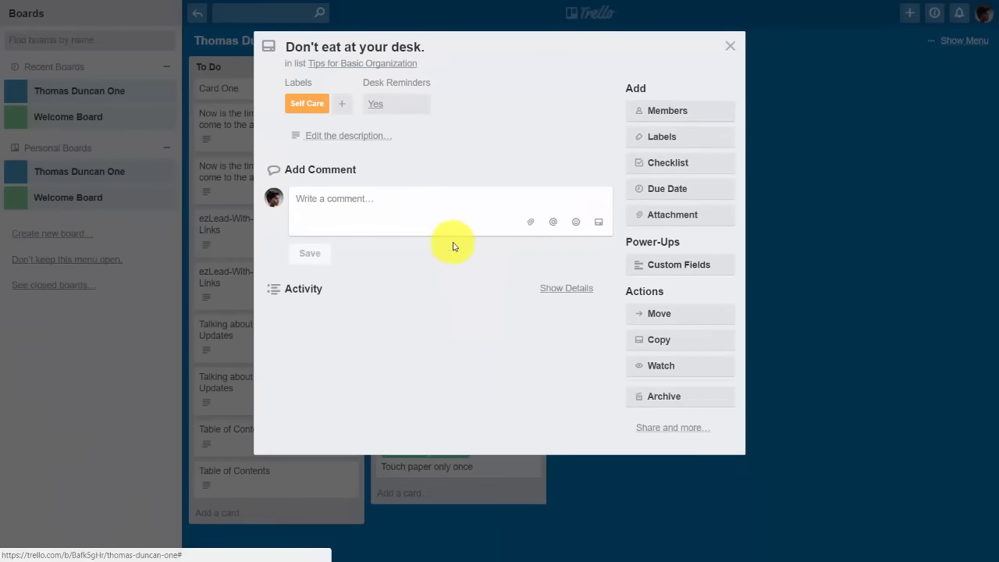
left_click(654, 266)
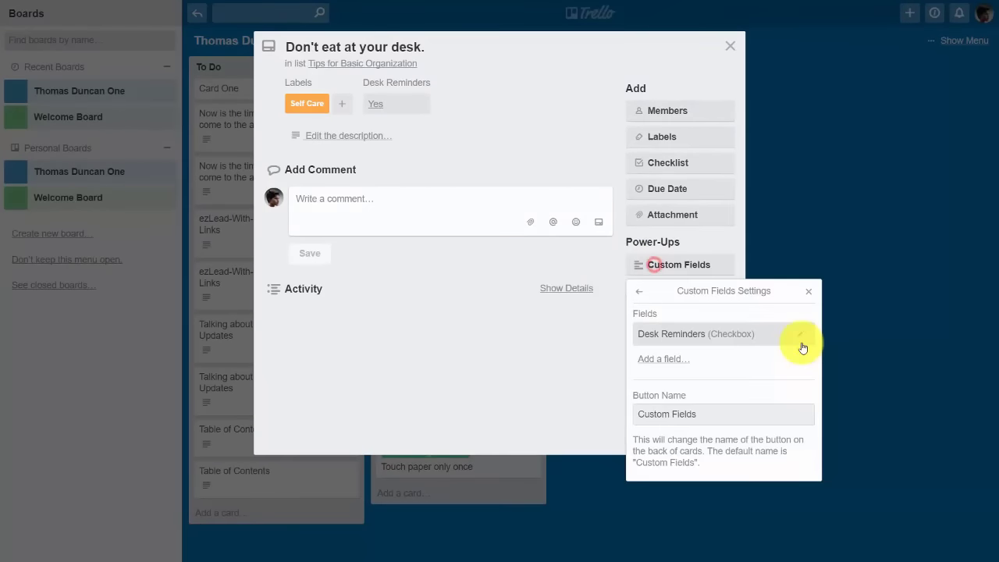
left_click(668, 360)
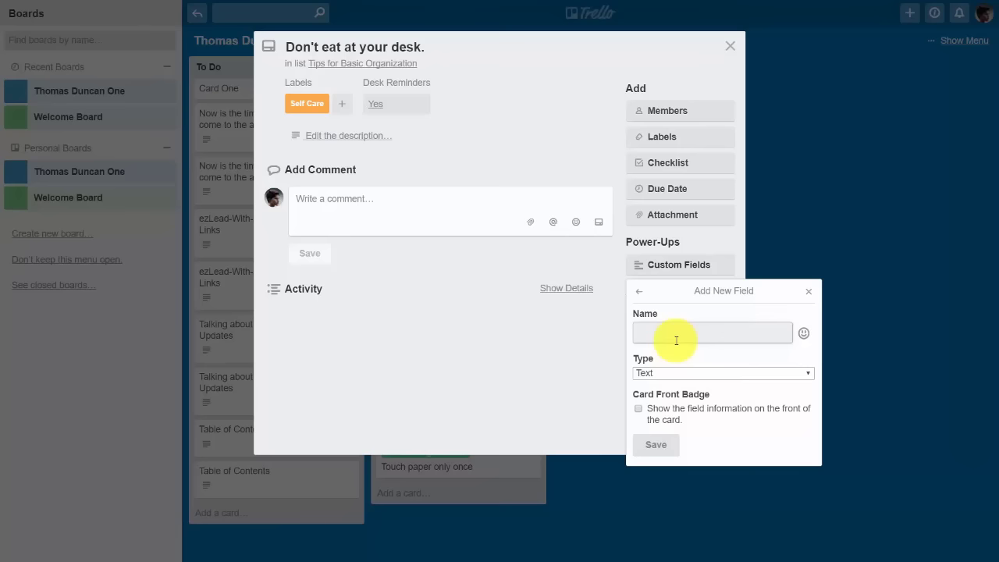
type("Date Reminded and Cancel")
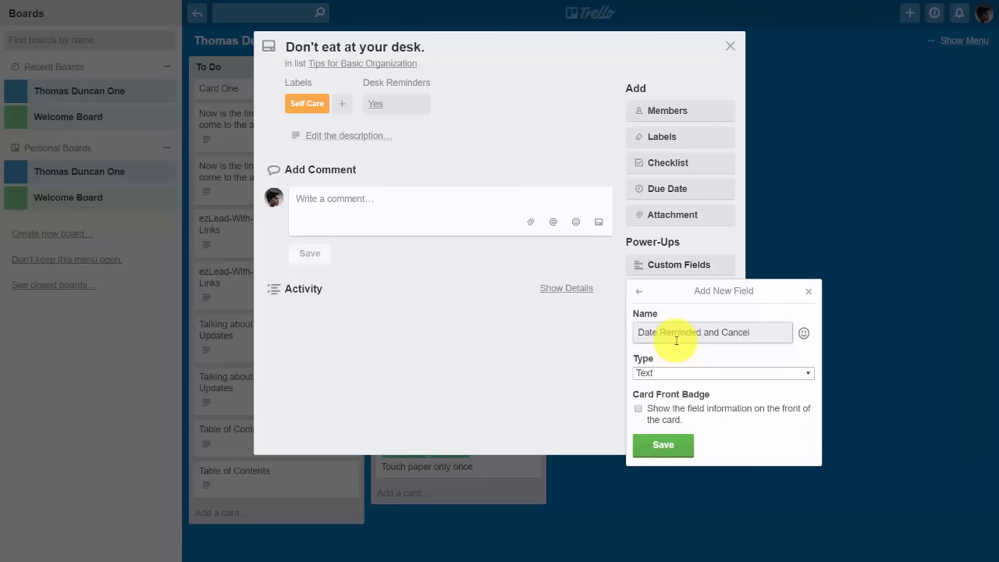
left_click(744, 372)
left_click(702, 425)
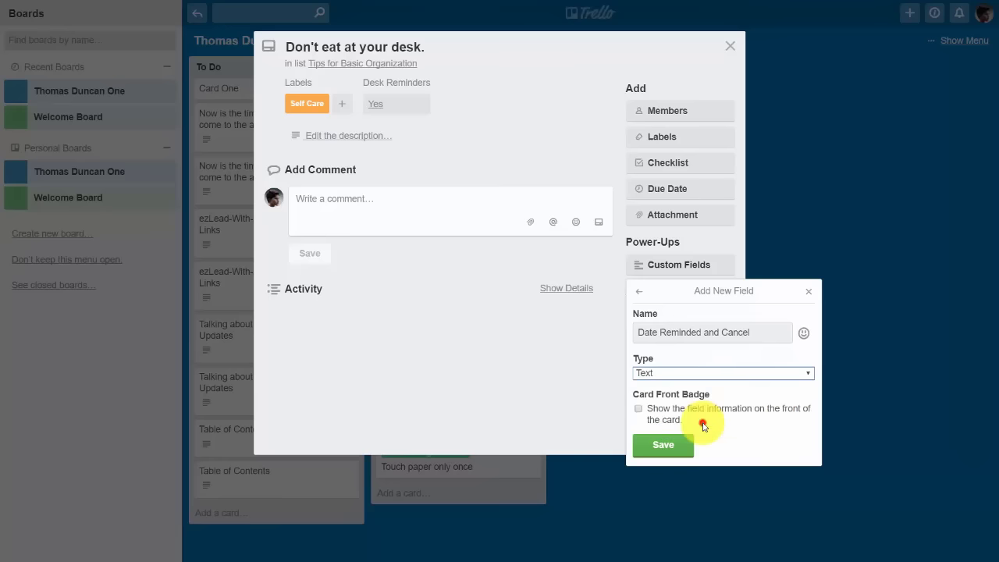
left_click(638, 408)
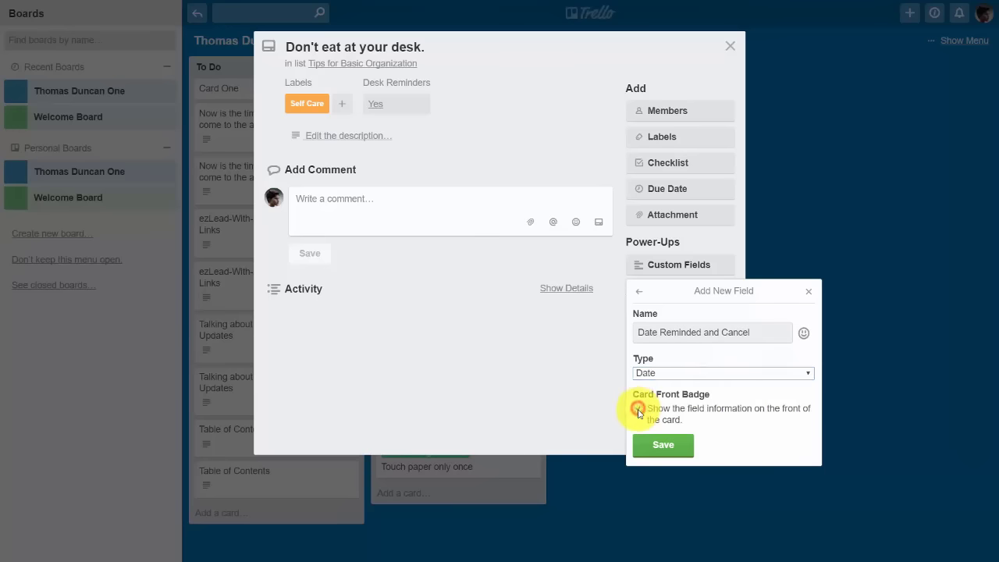
left_click(659, 446)
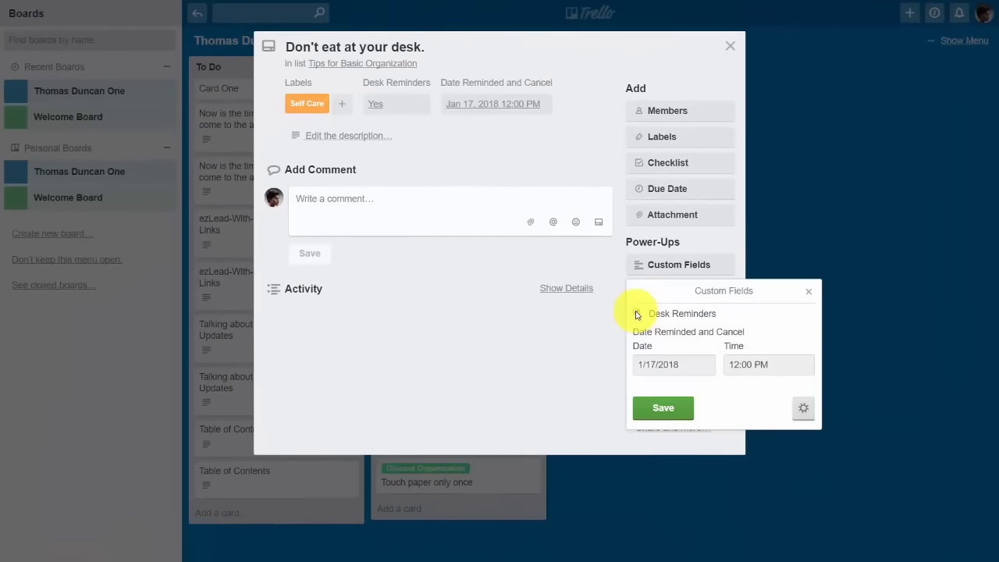
- Set Date Reminded and Cancel to 1/17/2018 with Desk Reminders ticked, save the fields and close the card
left_click(637, 313)
left_click(691, 370)
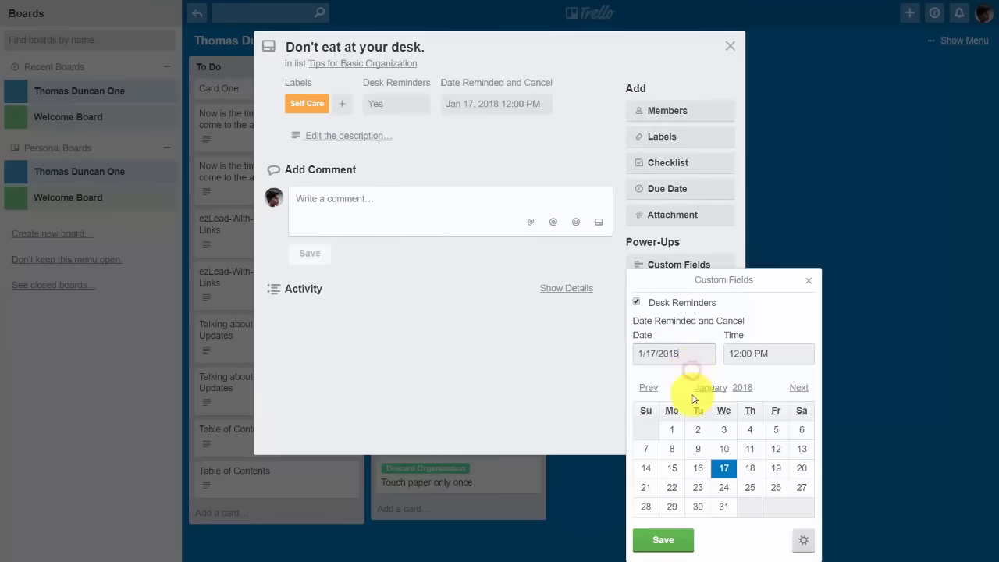
left_click(725, 462)
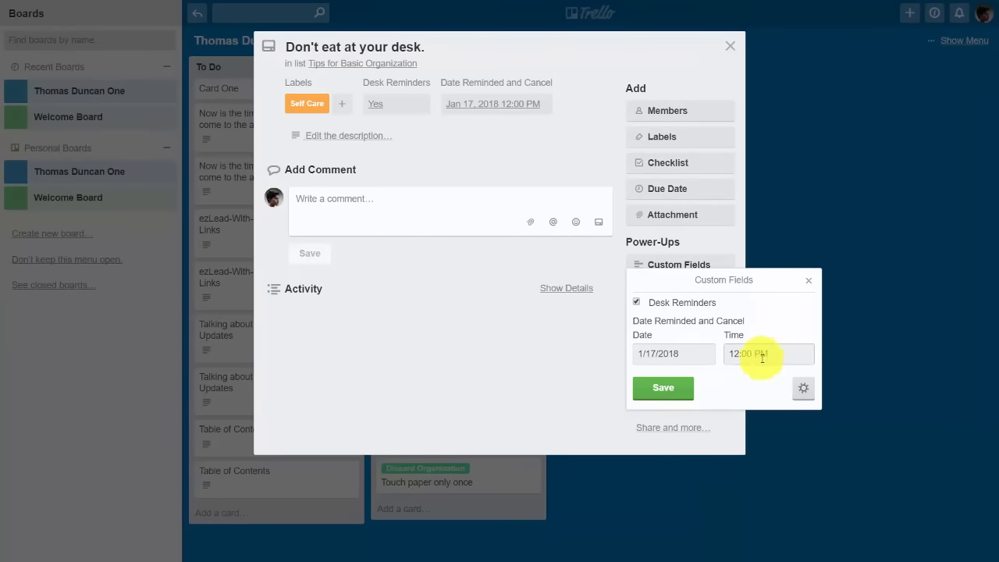
left_click(662, 392)
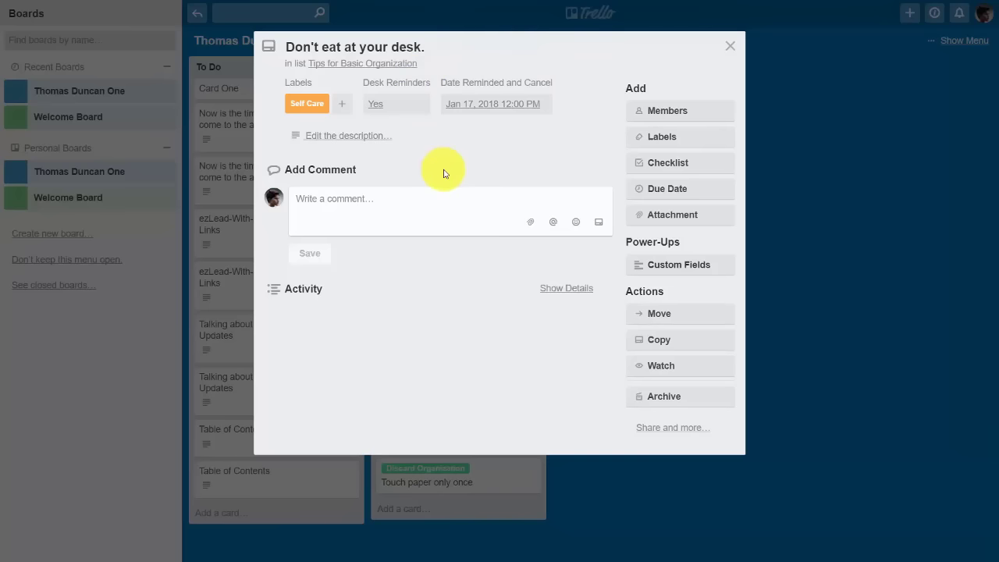
left_click(731, 50)
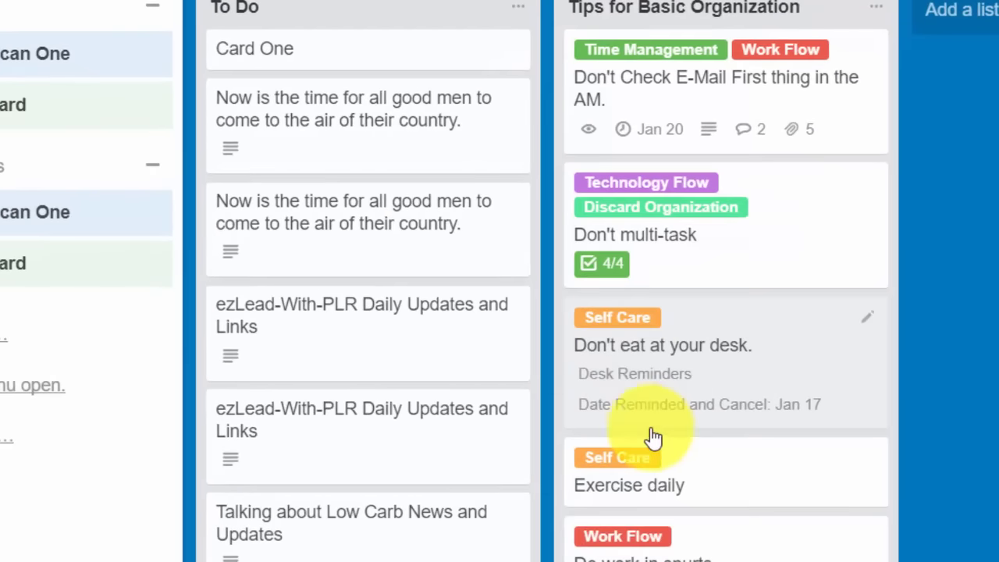
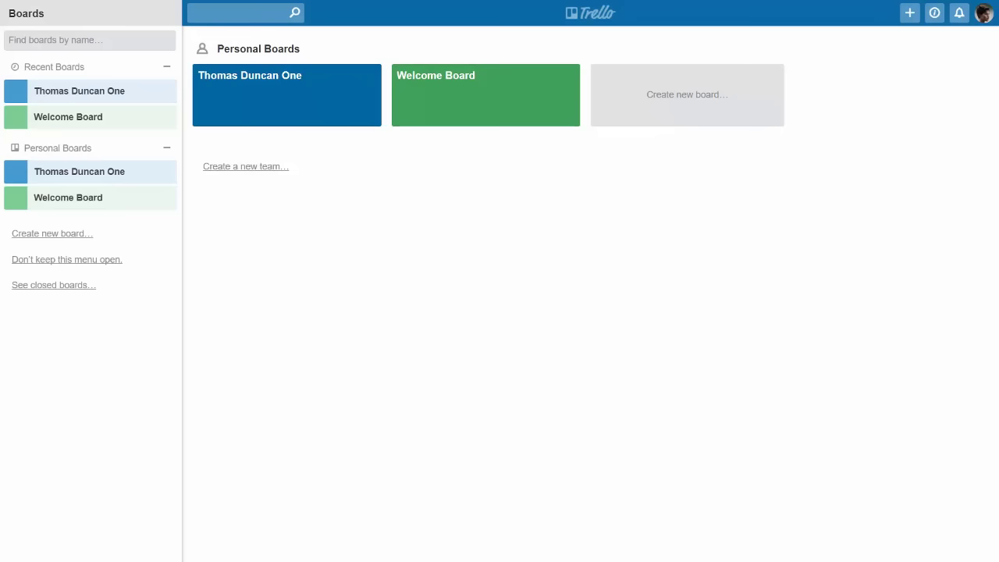
- Open the blue personal board's email-to-board settings and have the board's address for adding cards emailed to the account owner
left_click(313, 99)
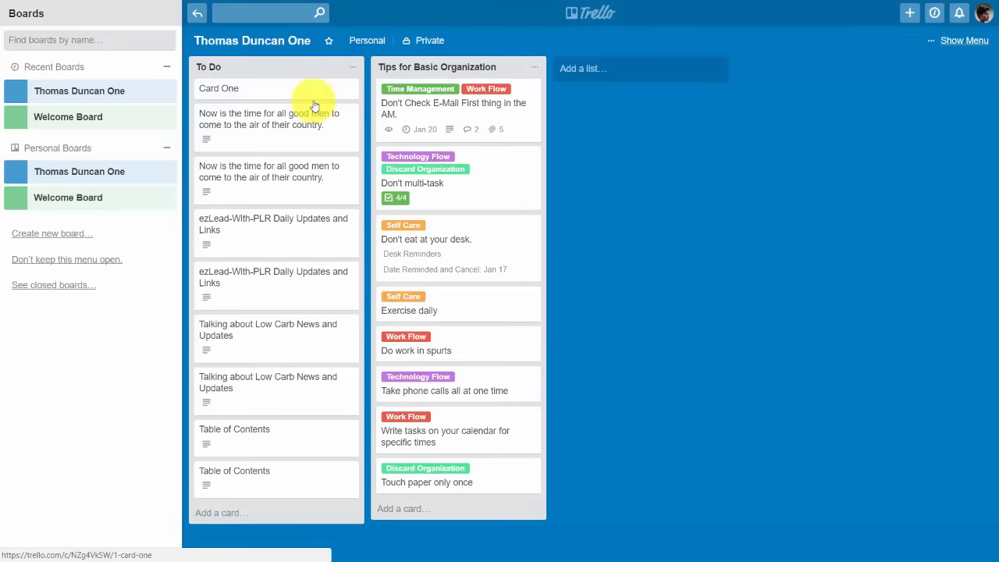
left_click(956, 42)
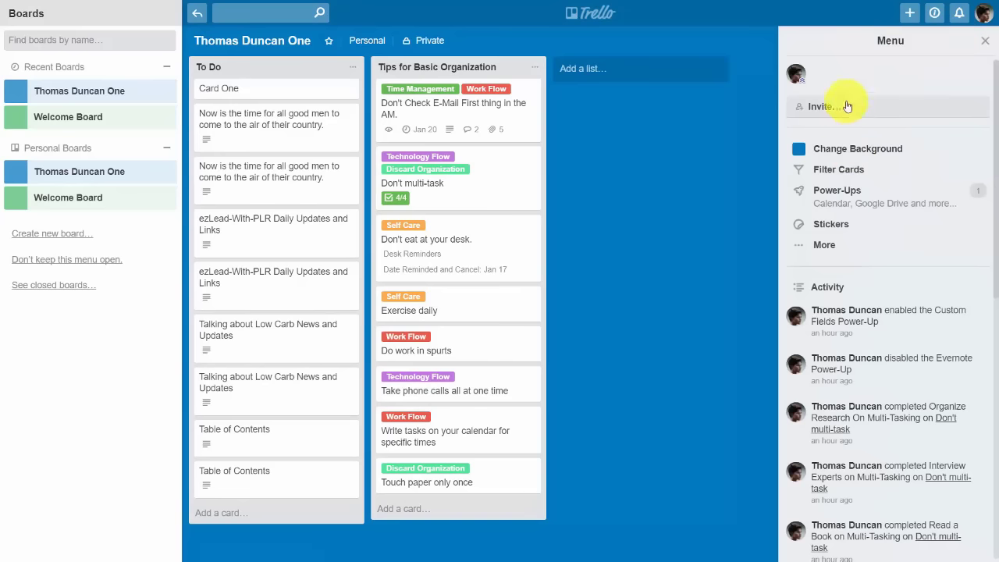
left_click(826, 247)
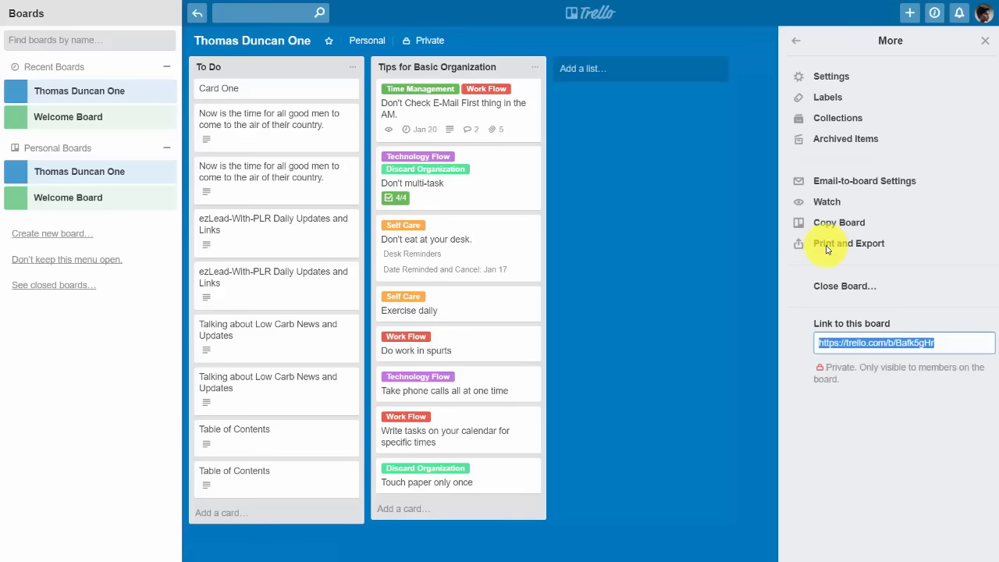
left_click(855, 183)
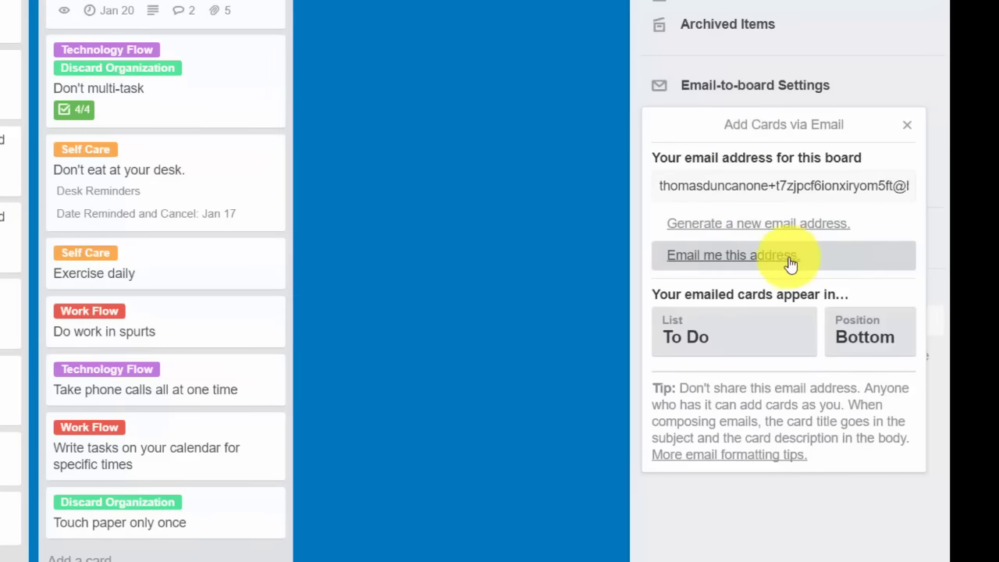
left_click(896, 185)
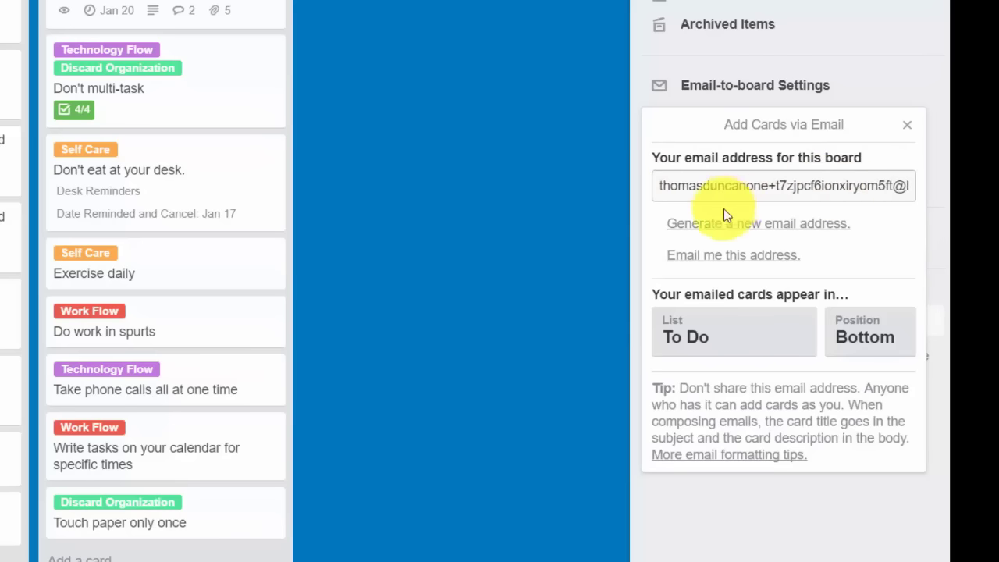
left_click(726, 260)
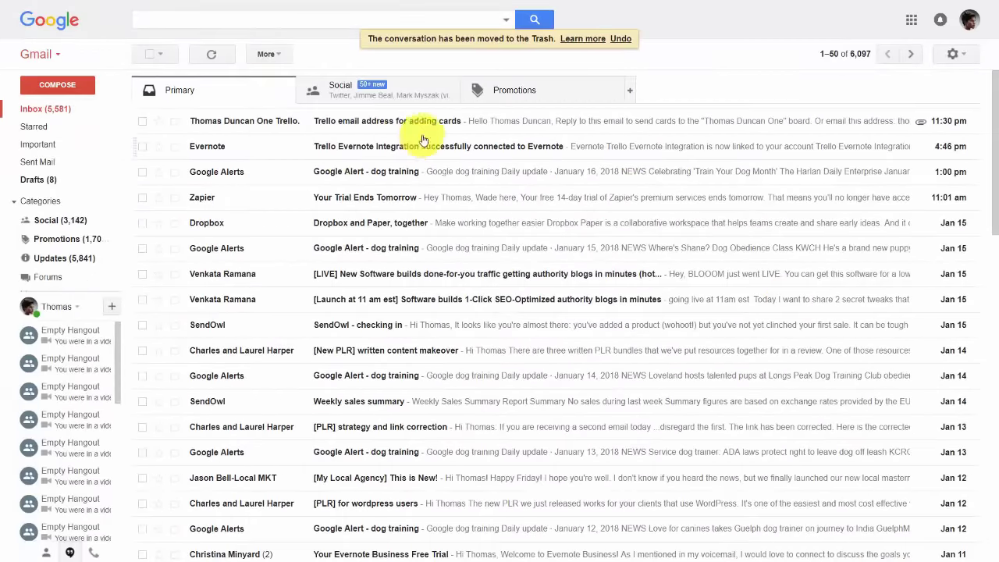
- Switch to Gmail, open the message Trello email address for adding cards and copy the board's email address from it
left_click(435, 124)
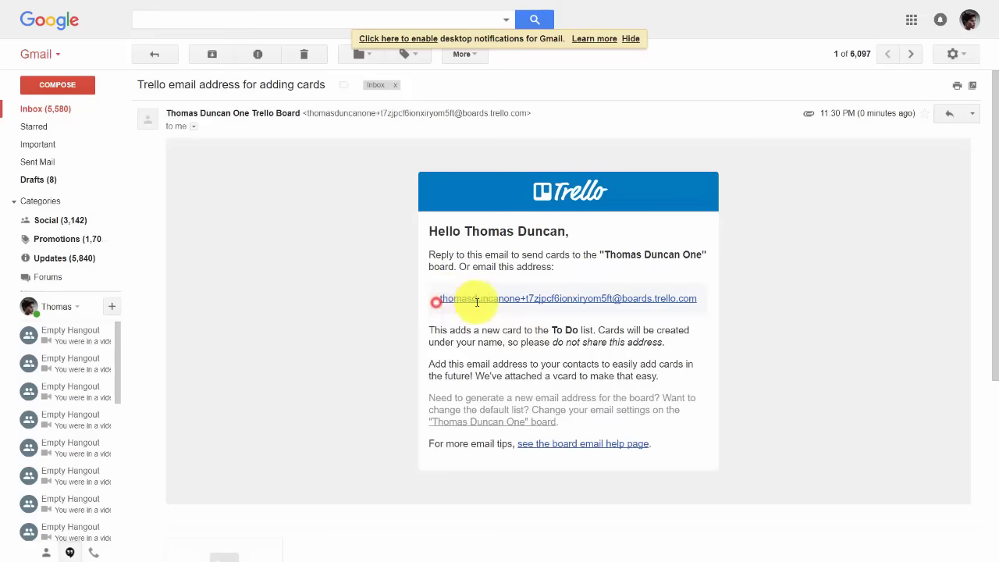
left_click_drag(440, 302, 706, 307)
key("ctrl+c")
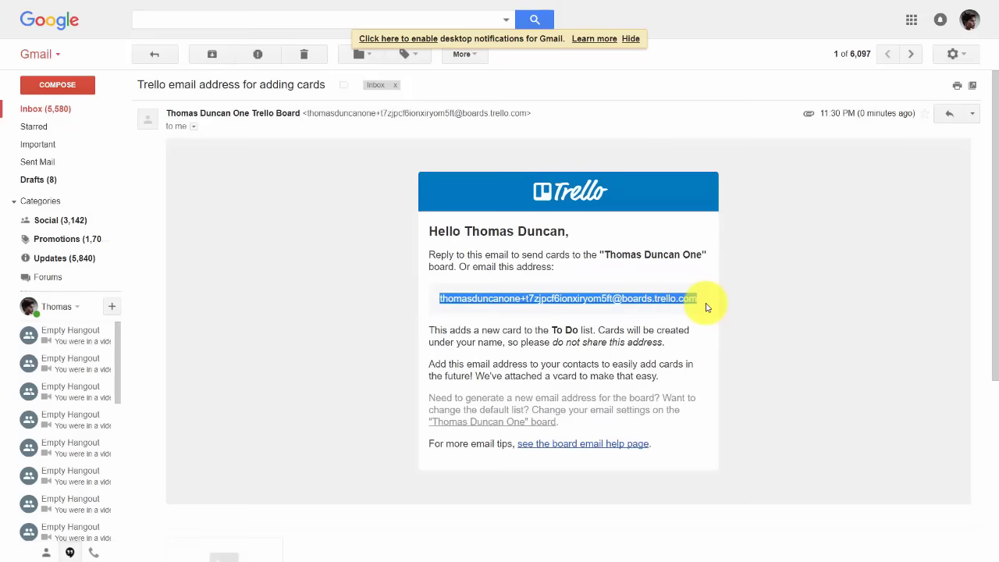
- Start a new email message with the copied board email address as the recipient
left_click(57, 87)
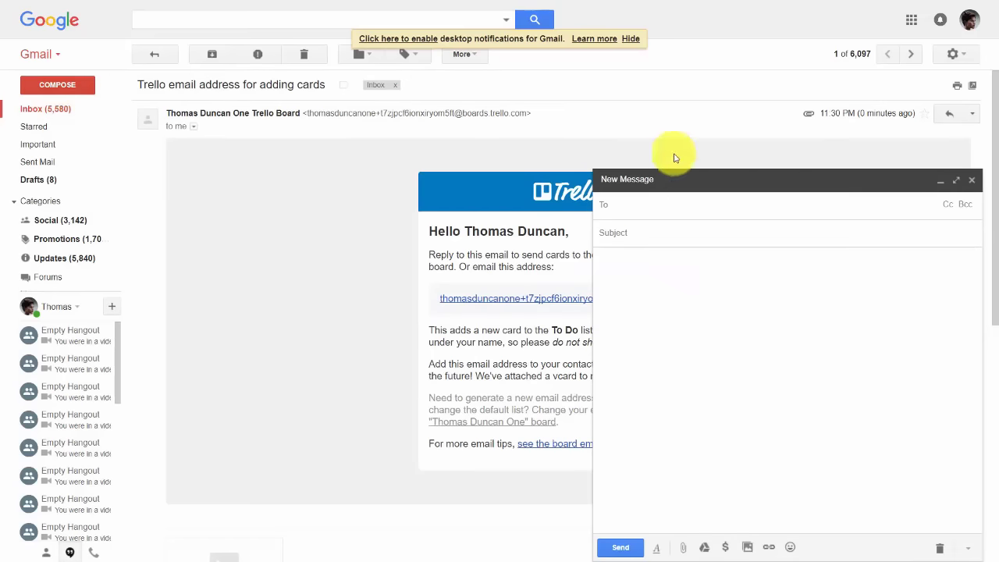
right_click(627, 208)
left_click(649, 283)
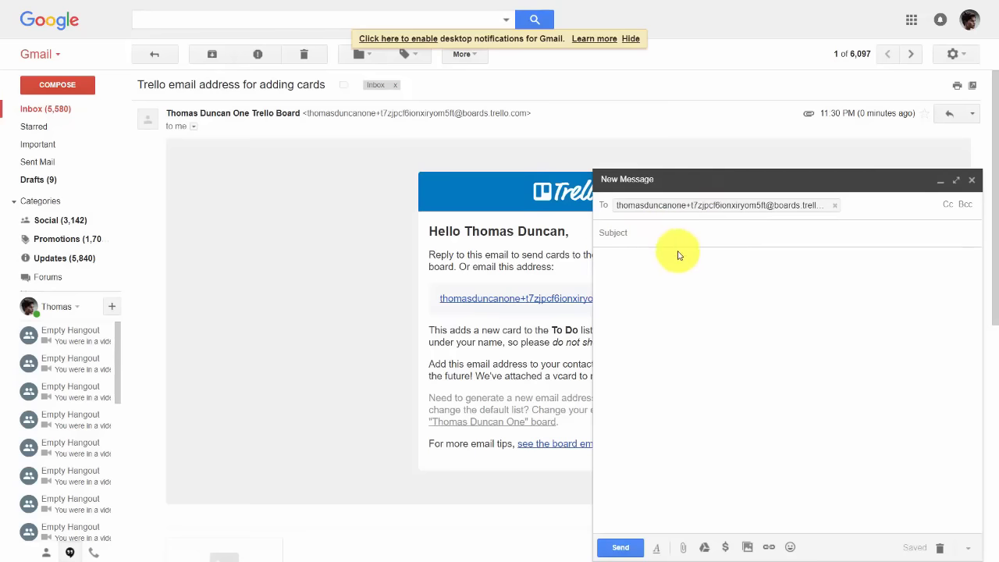
- Give the email the subject Become Productive with E-Mail and the body We are more productive when we answer our email everyday, and send it
left_click(625, 236)
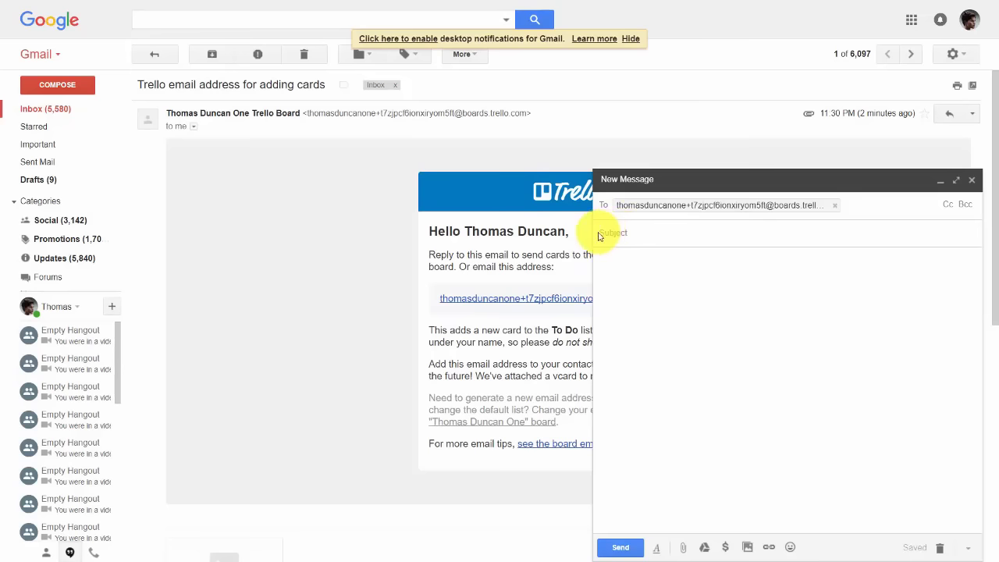
left_click(599, 235)
type("Become Productive with E-Mail")
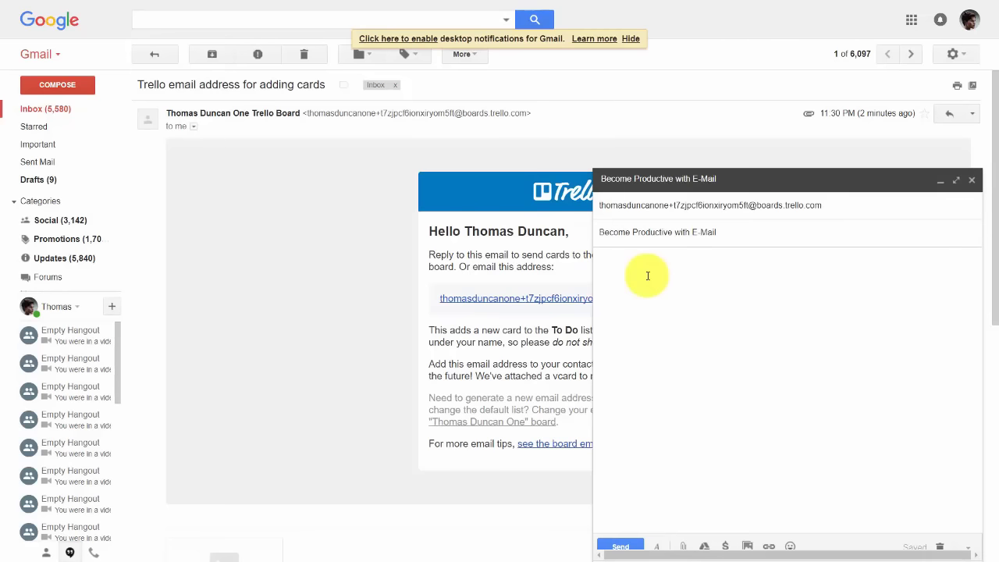
left_click(625, 282)
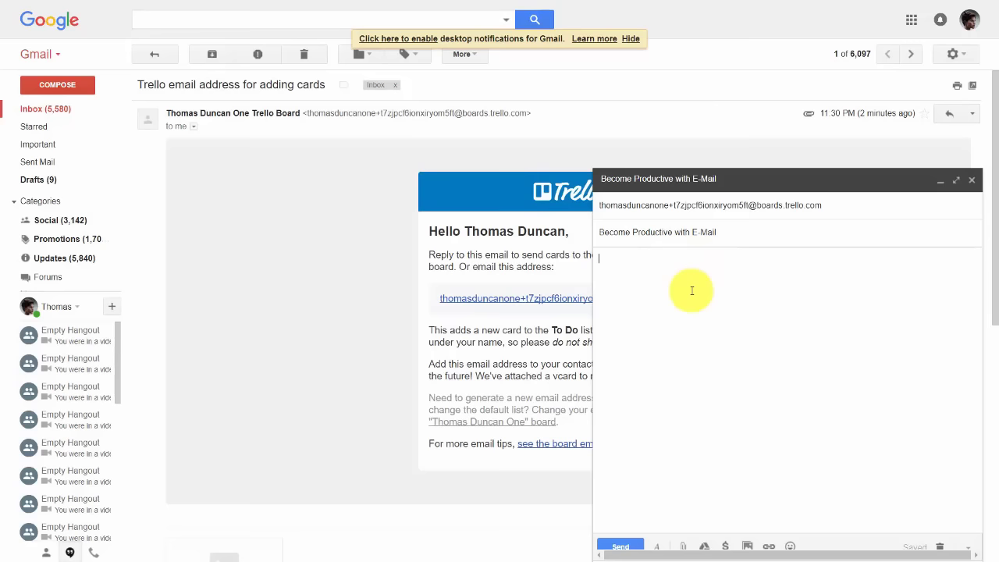
type("We are more productive when we answer our email everyday")
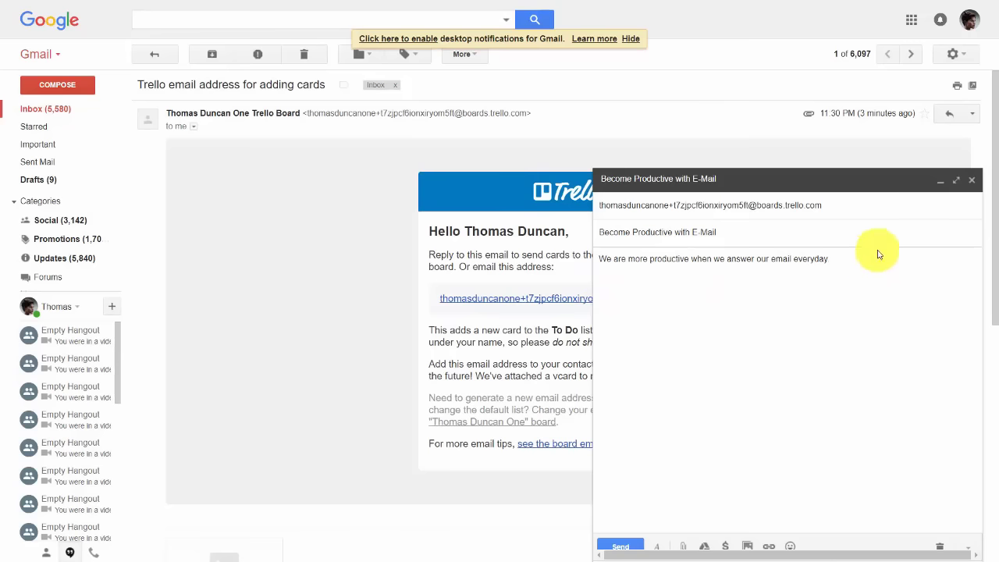
left_click(690, 258)
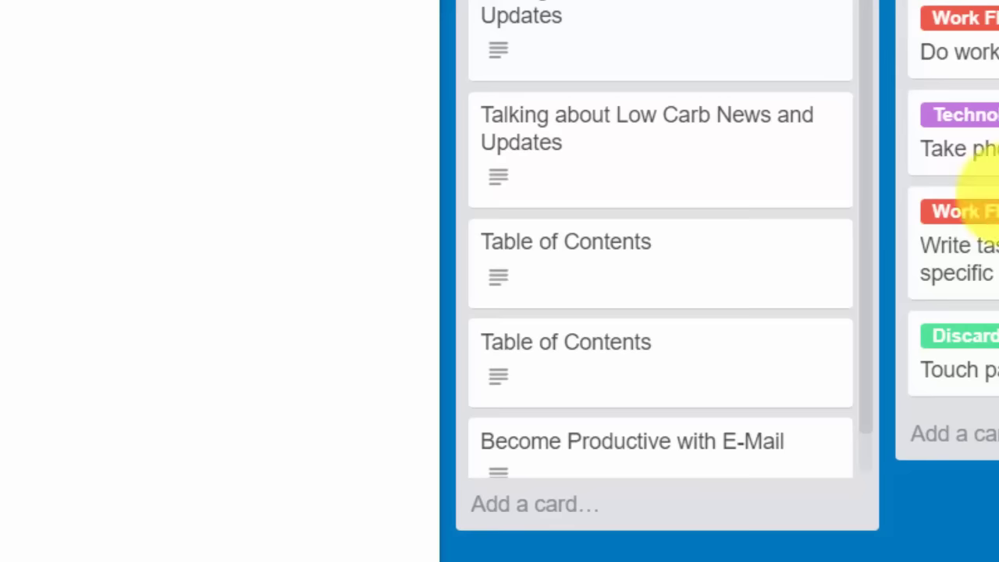
- In Trello, move the card Become Productive with E-Mail from To Do to position 4 of the list Tips for Basic Organization
scroll(648, 68, "down", 1)
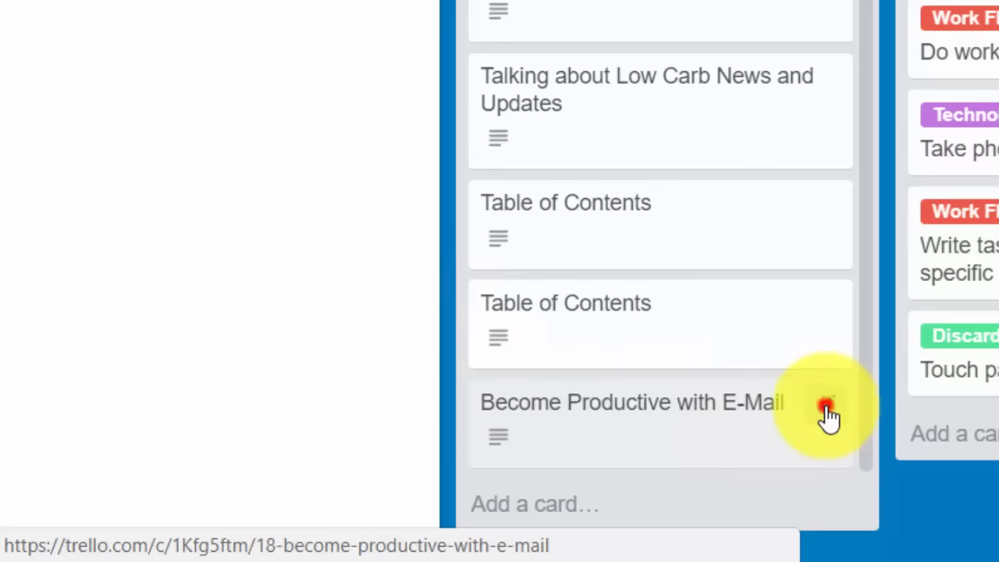
left_click(827, 417)
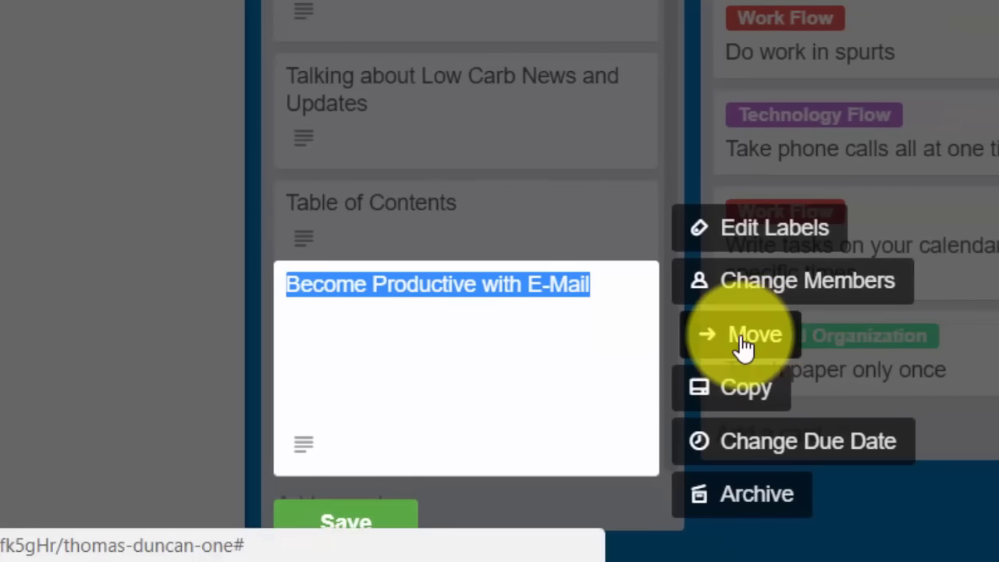
left_click(745, 340)
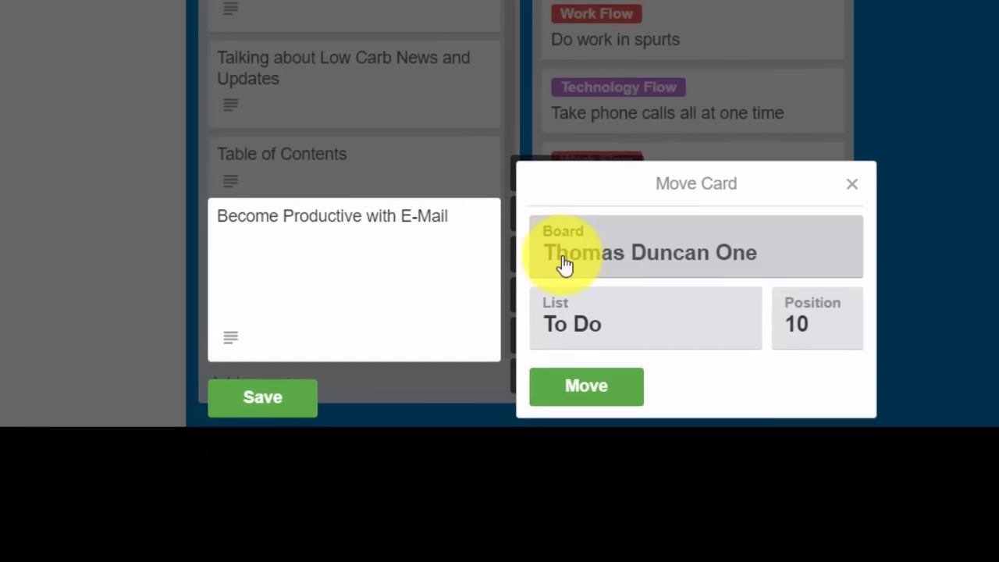
left_click(595, 323)
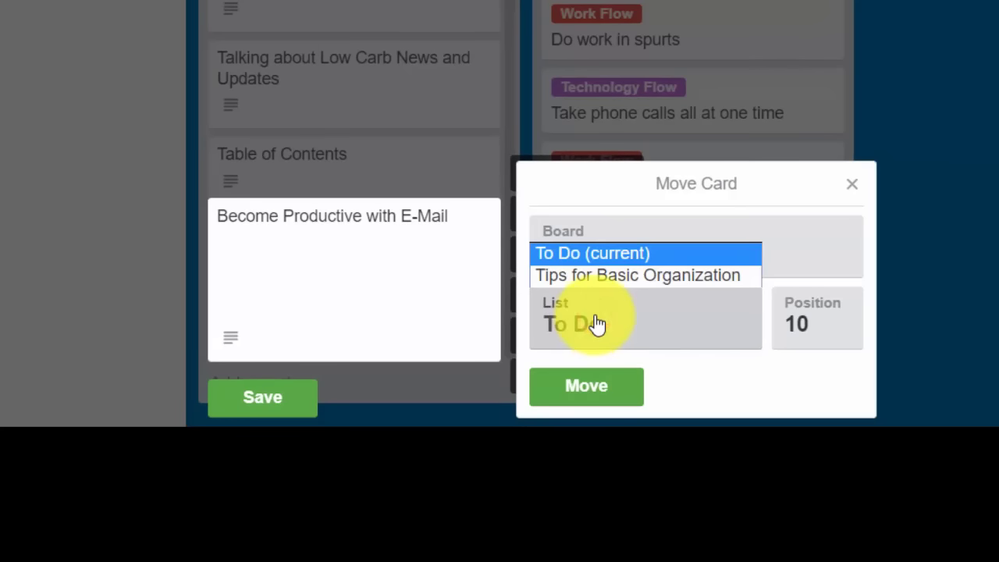
left_click(595, 274)
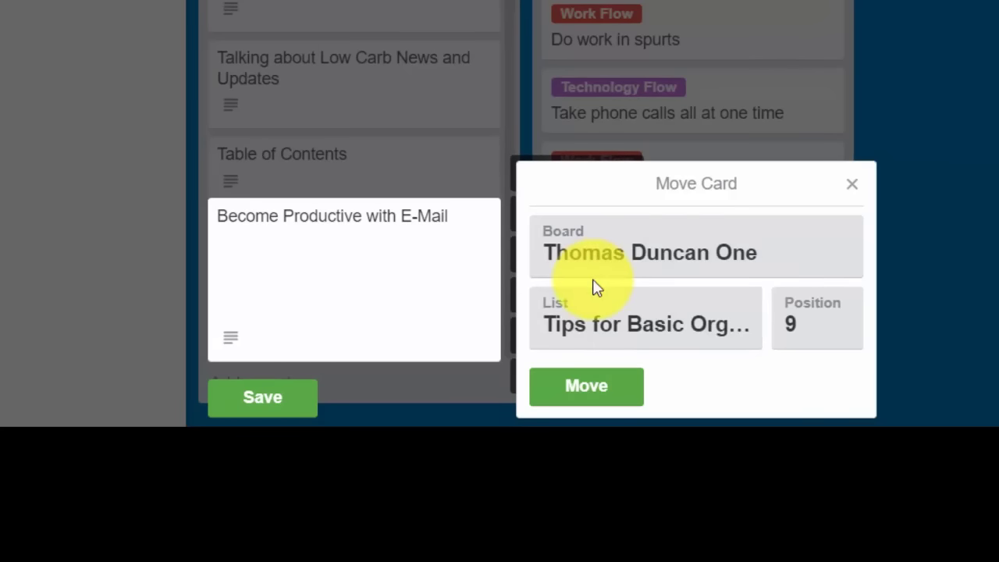
left_click(800, 335)
left_click(771, 189)
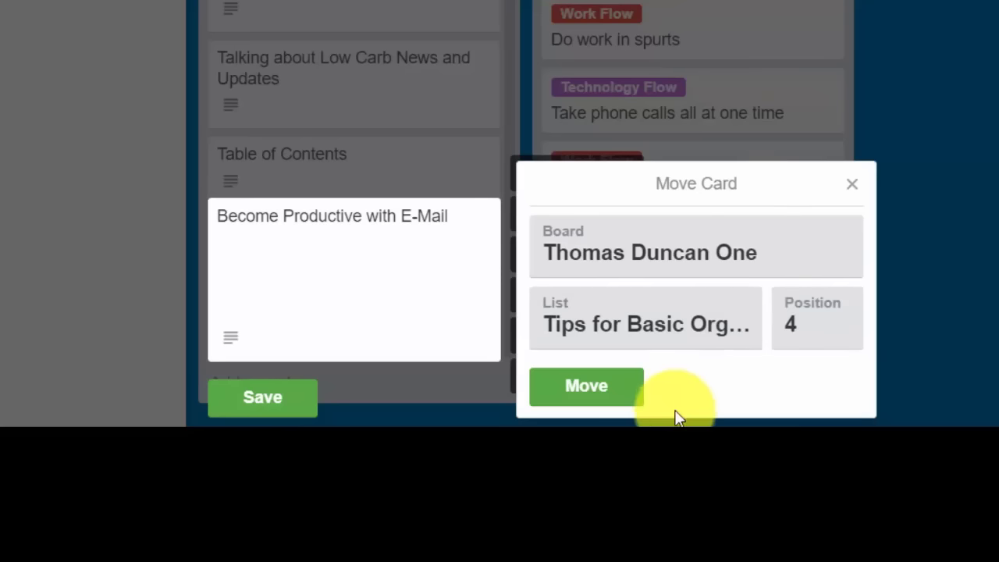
left_click(593, 386)
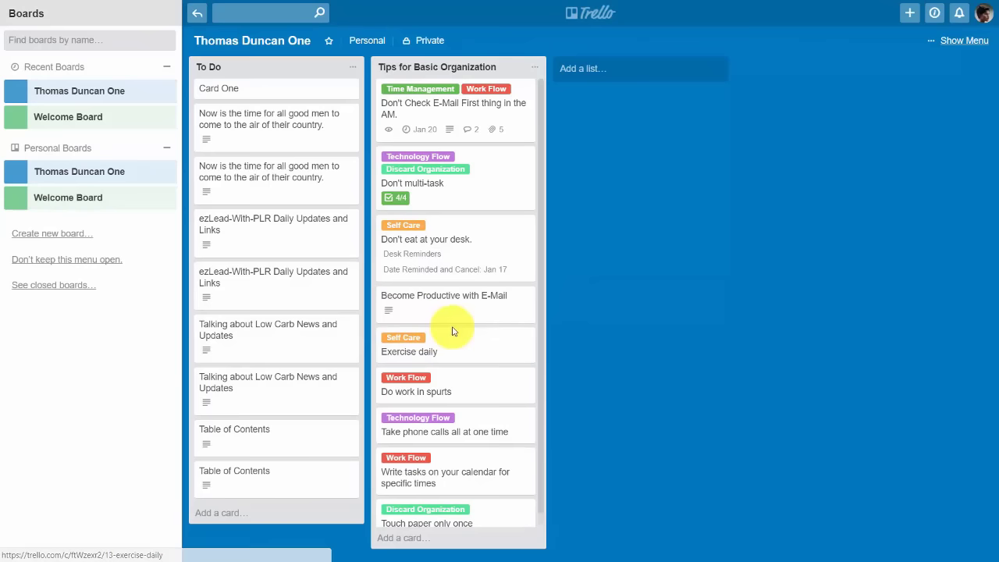
left_click(598, 347)
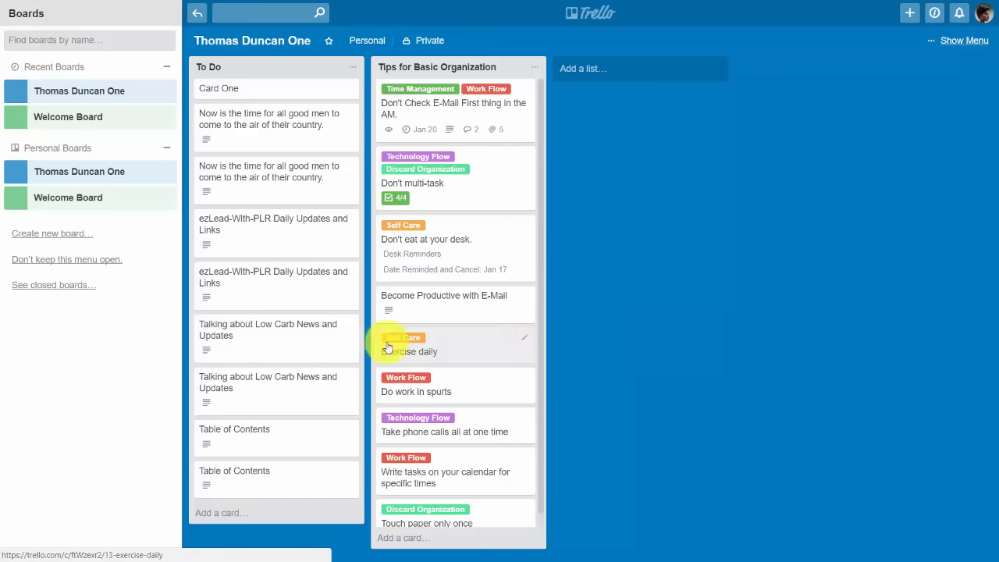
- Open the Exercise daily card, show its sharing options and copy the email address for this card
left_click(469, 341)
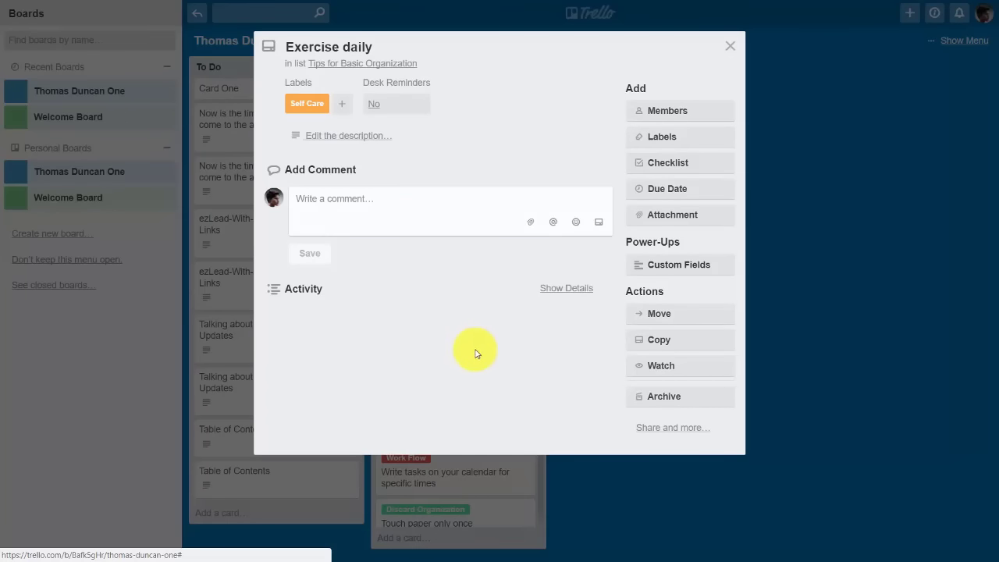
left_click(658, 429)
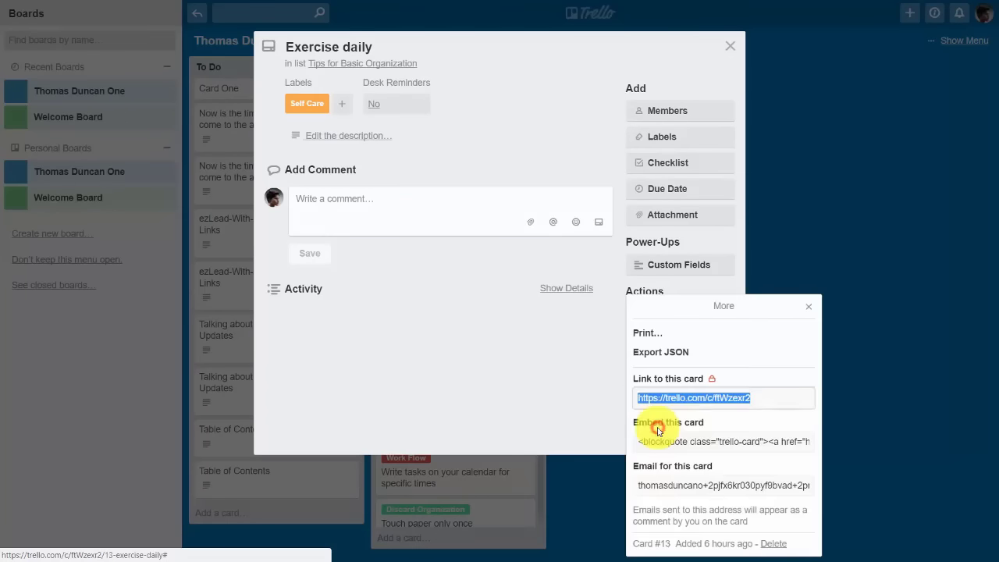
left_click(645, 485)
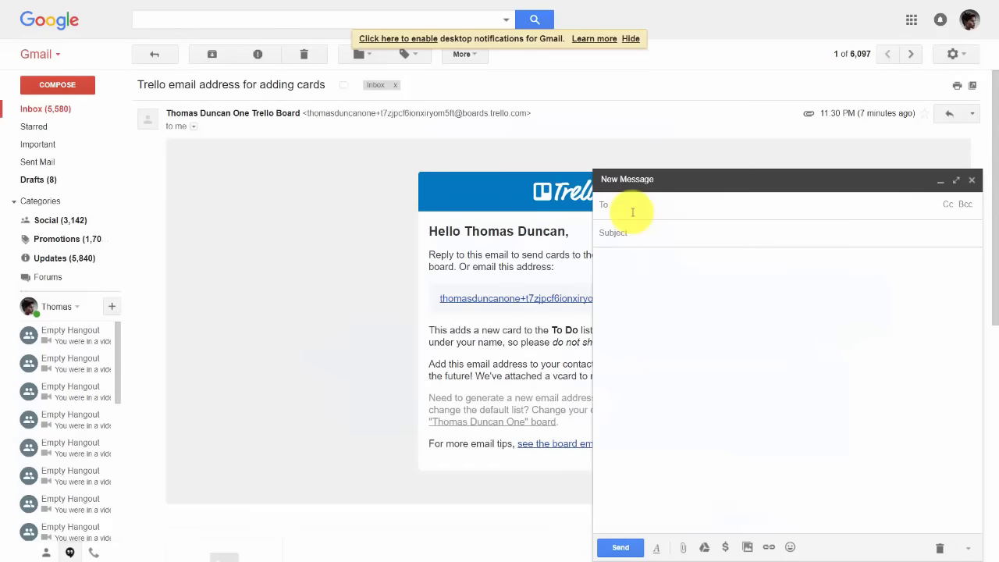
- In Gmail, email the card's address with subject Not My Opinion and body I think we all need to exercise., and open Exercise daily in Trello
key("ctrl+v")
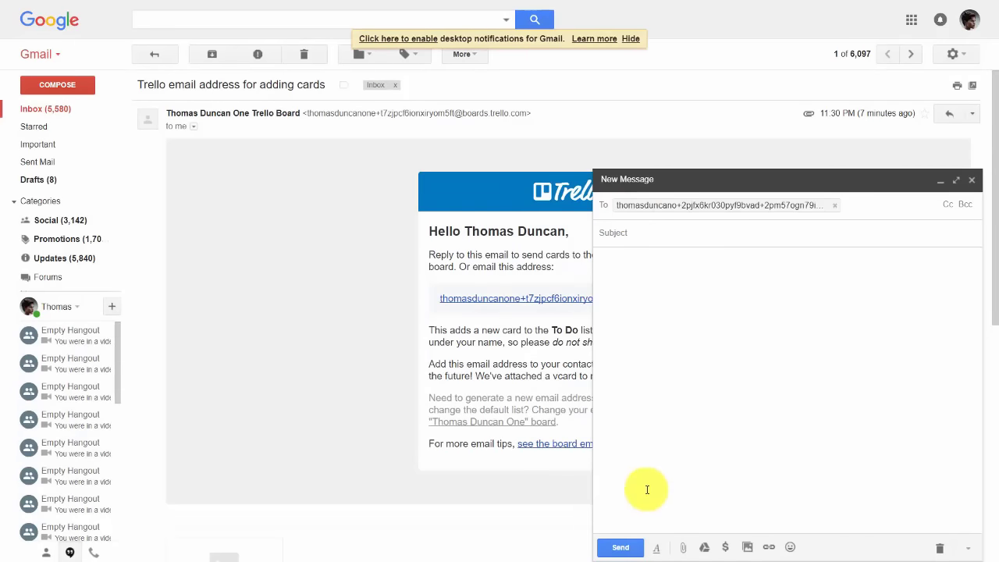
left_click(641, 235)
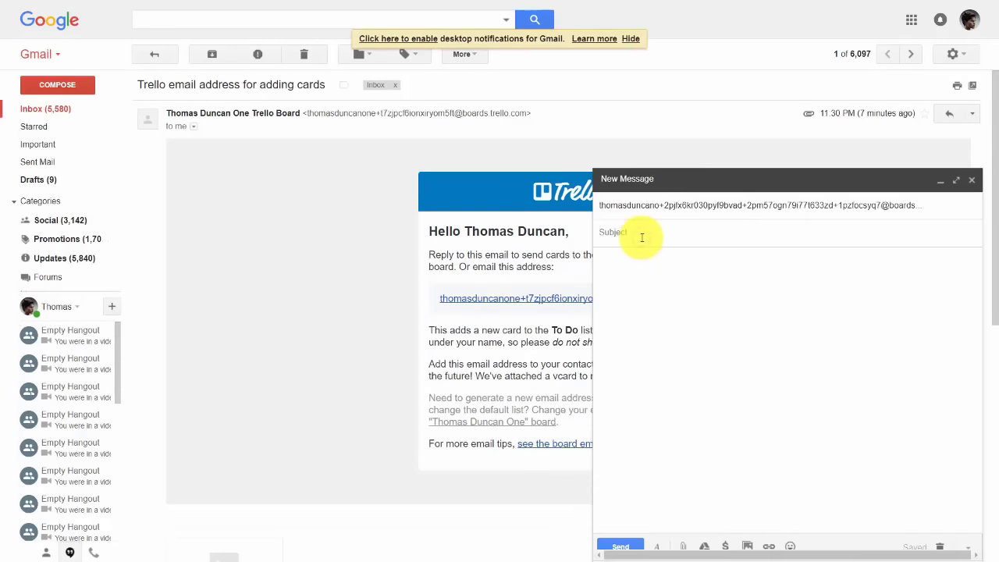
type("Not My Opinion")
key("Tab")
type("I think we all need to exercise")
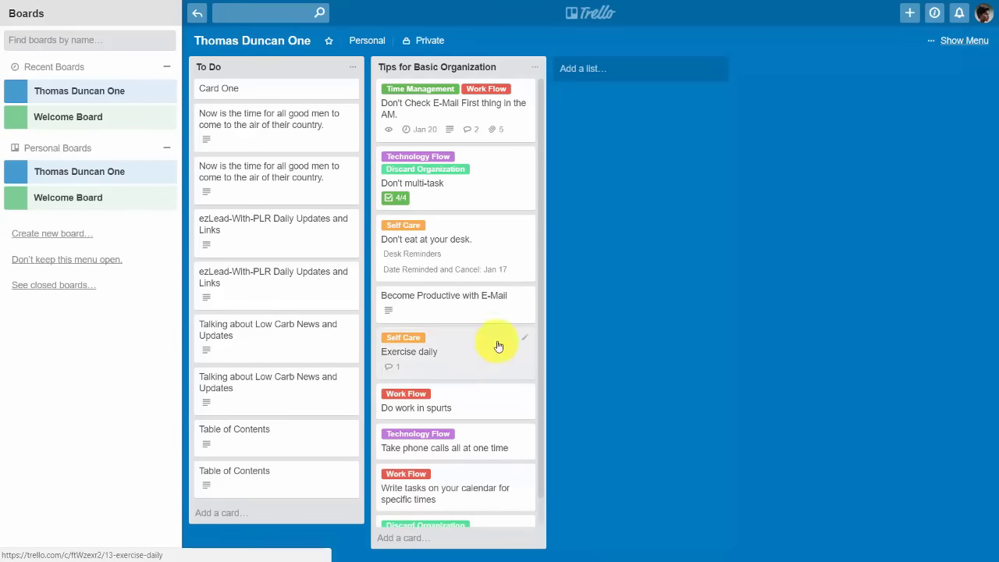
left_click(429, 358)
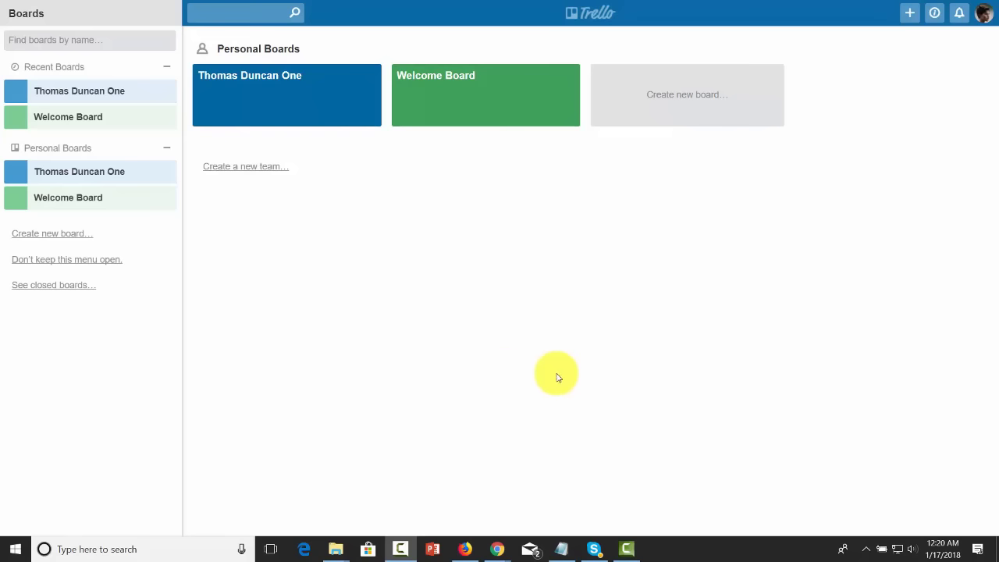
- Open the account's profile page and look through its activity history across all boards
left_click(982, 14)
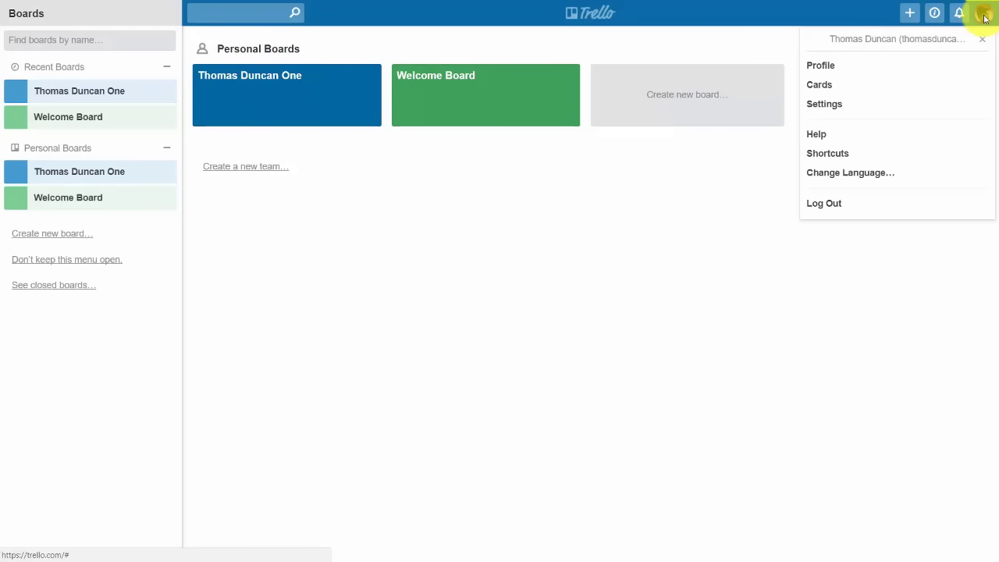
left_click(825, 68)
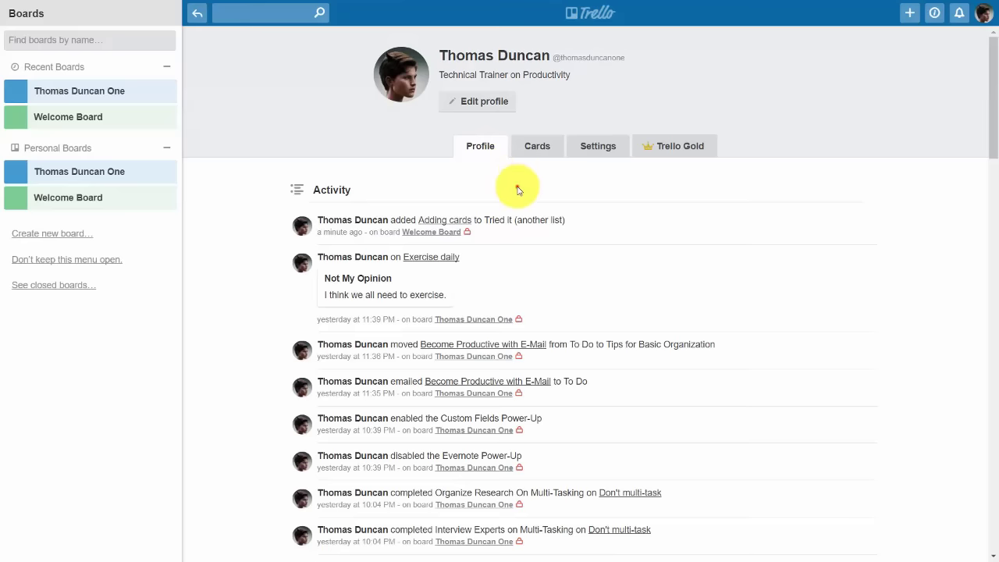
scroll(517, 188, "down", 5)
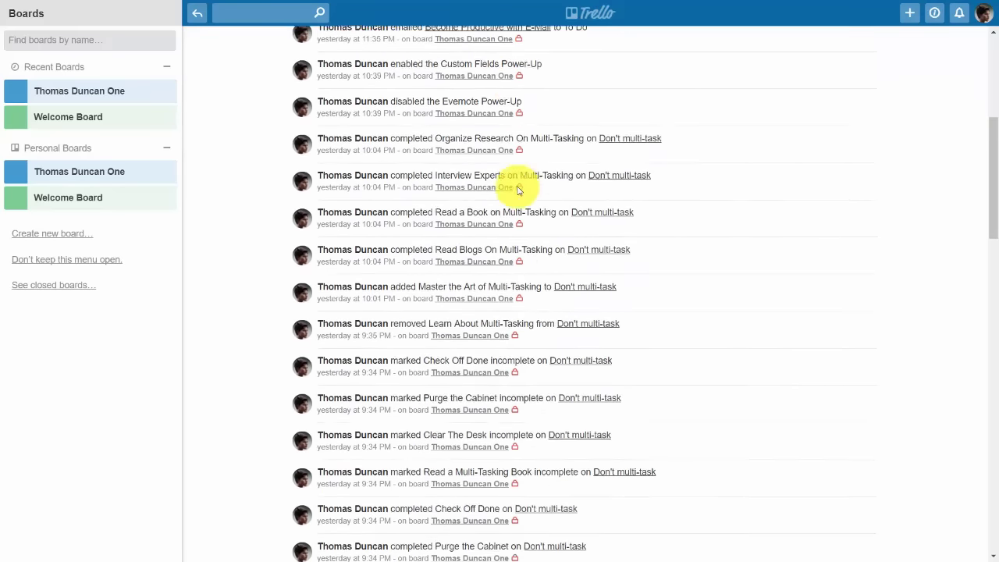
scroll(515, 198, "up", 3)
scroll(515, 198, "up", 2)
scroll(515, 198, "down", 6)
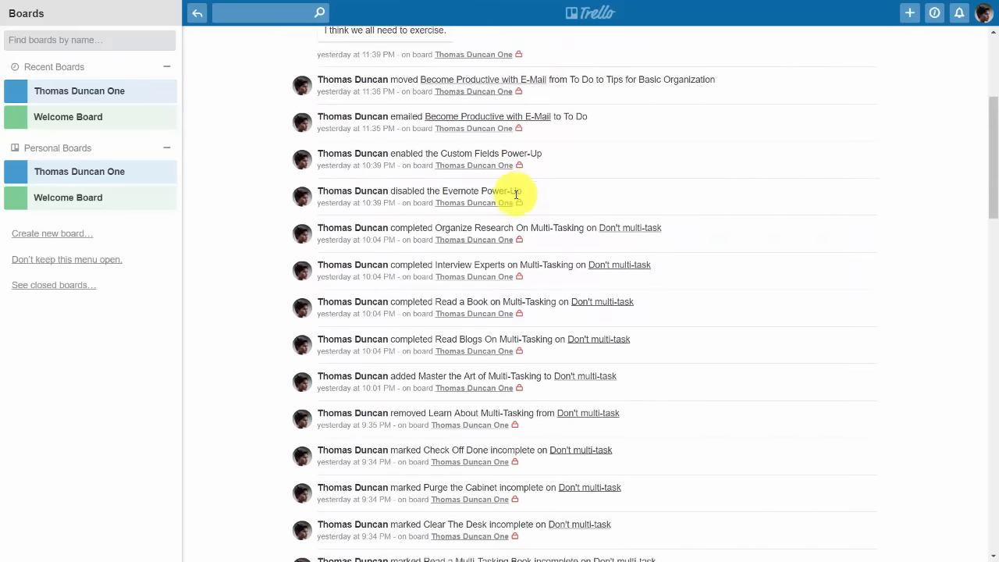
scroll(515, 198, "down", 2)
scroll(515, 195, "up", 8)
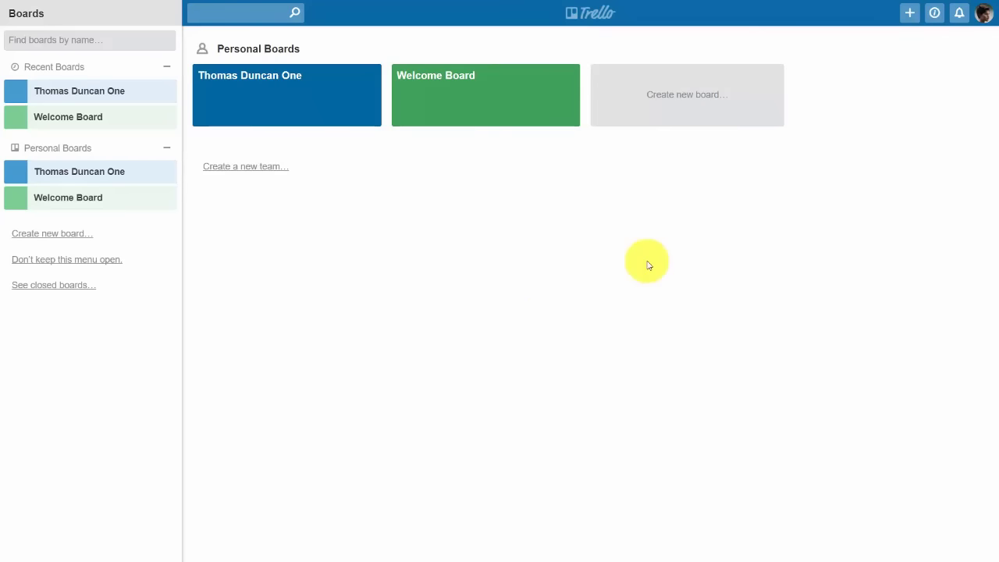
- Review the activity feed in the board menu of the Welcome Board and of the blue personal board
left_click(442, 84)
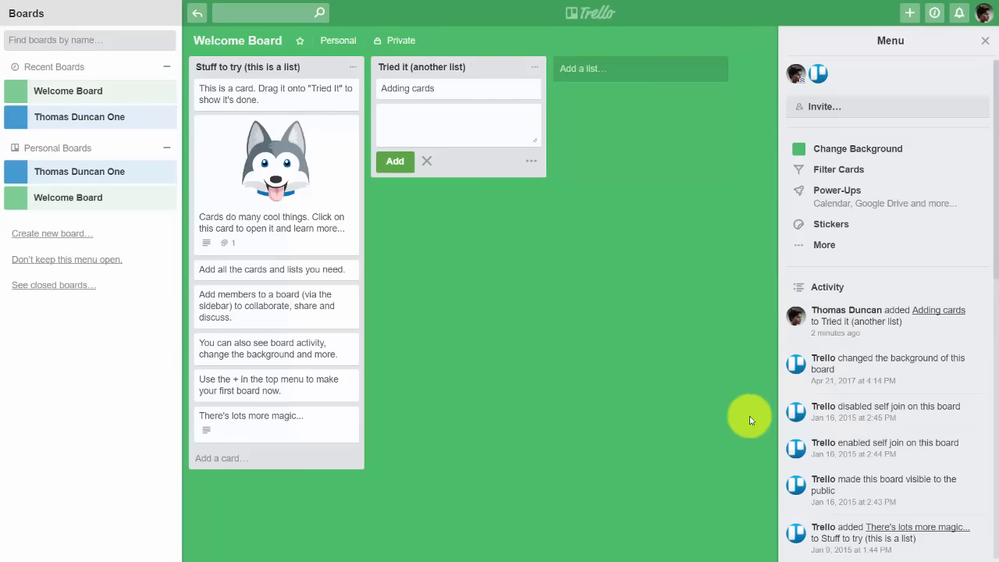
left_click(580, 14)
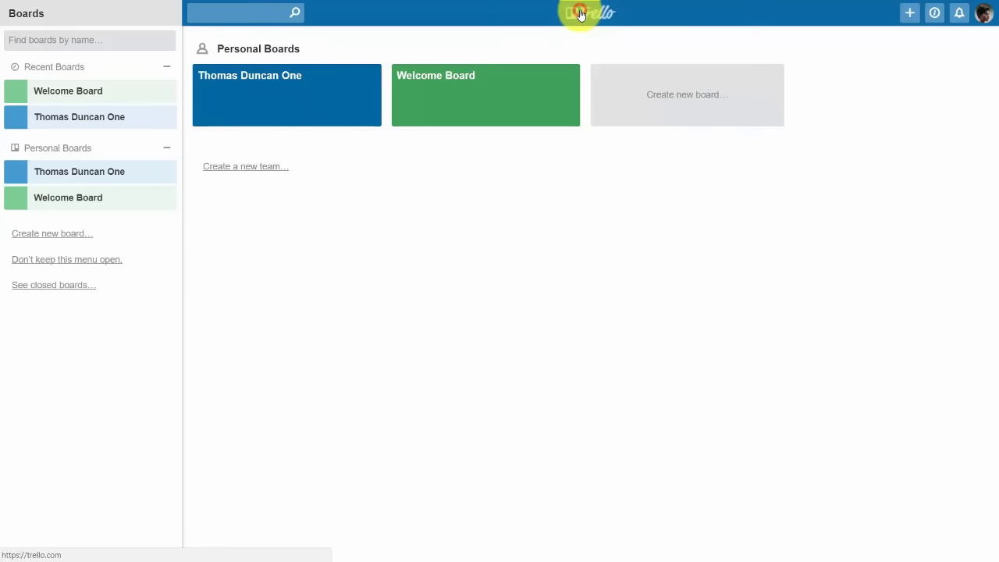
left_click(278, 77)
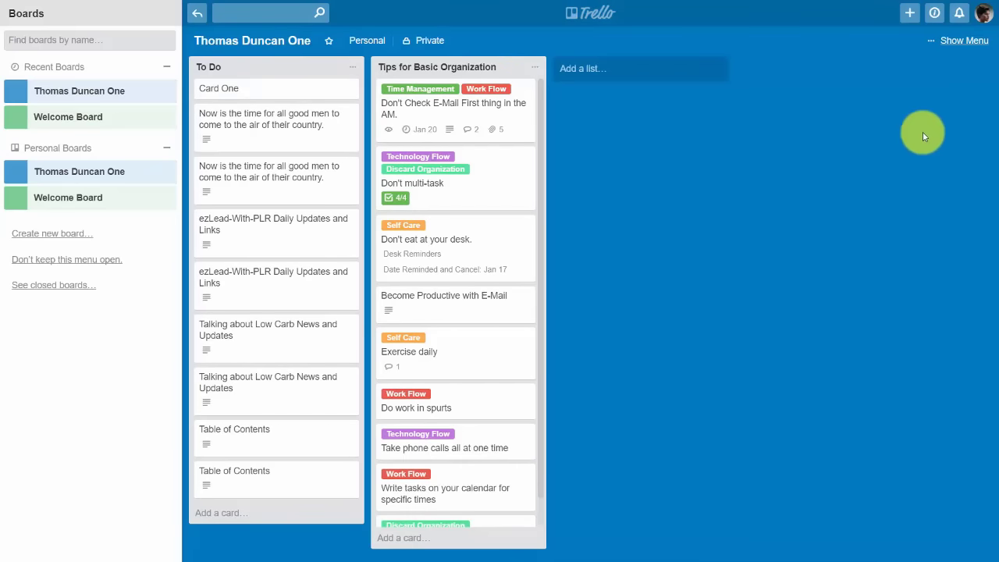
left_click(965, 44)
scroll(893, 277, "down", 2)
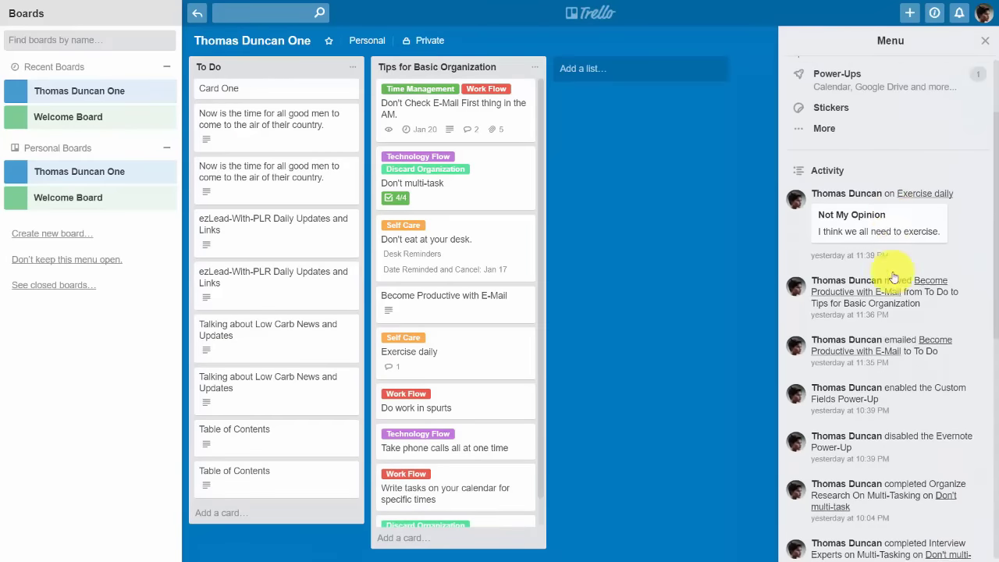
scroll(893, 277, "down", 6)
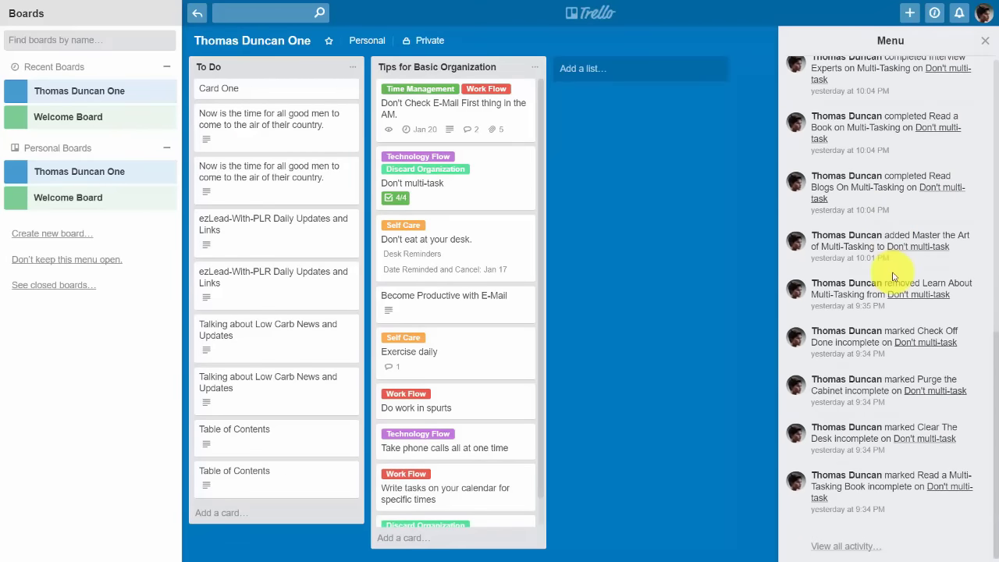
scroll(893, 277, "up", 7)
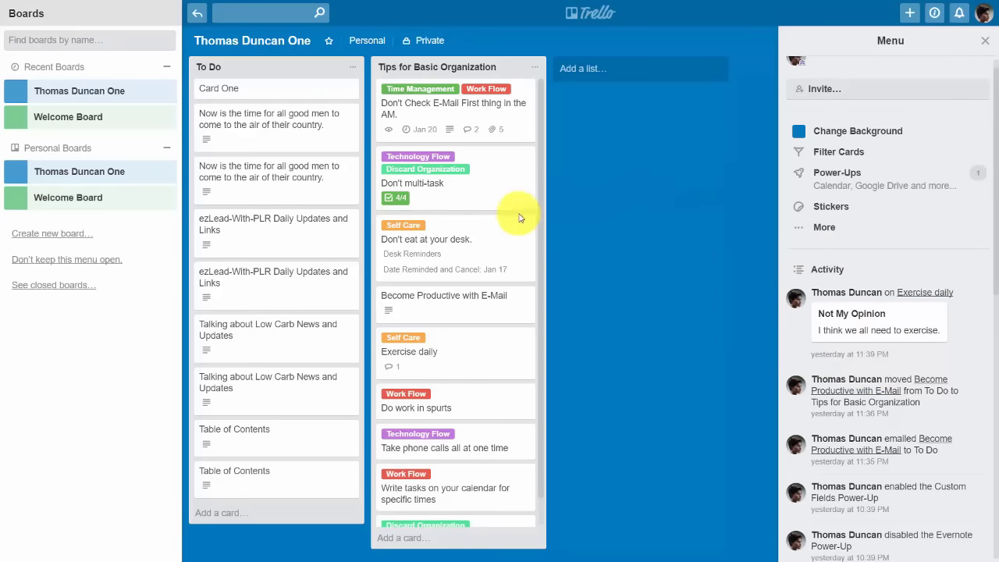
- Open the Don't multi-task card, show its activity details and read through the card's history
left_click(497, 173)
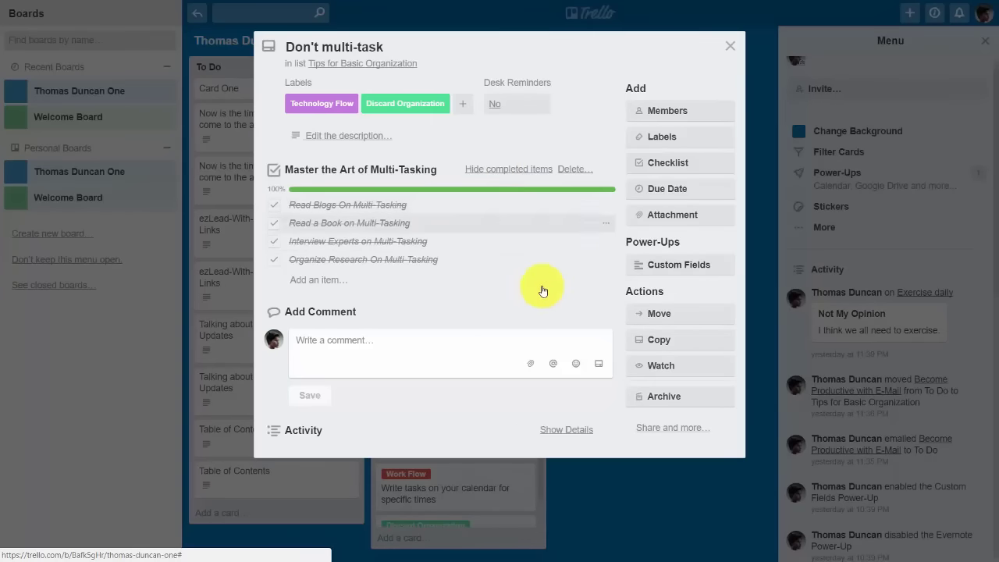
left_click(563, 430)
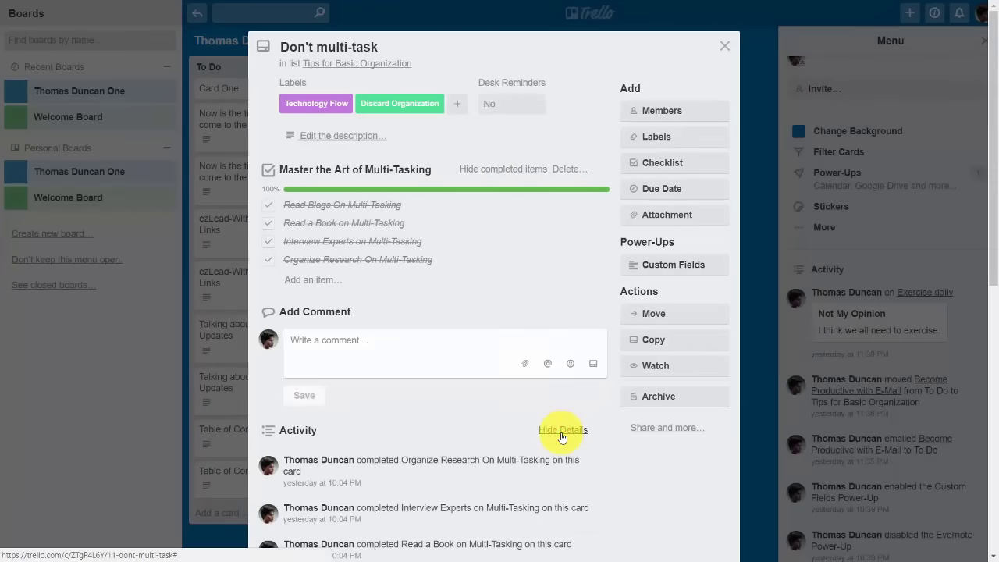
scroll(563, 437, "down", 4)
scroll(559, 418, "down", 1)
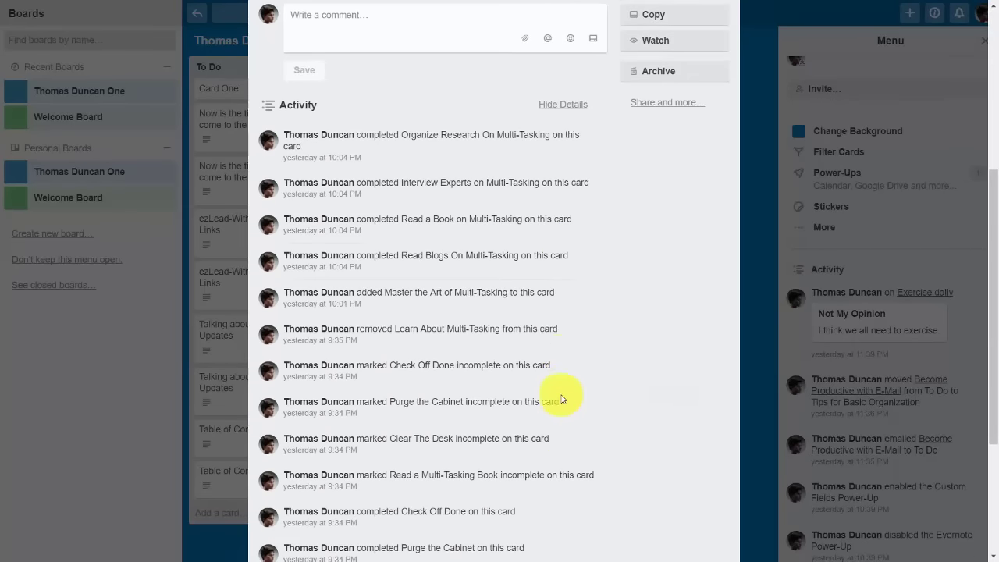
scroll(444, 225, "down", 2)
scroll(448, 283, "up", 7)
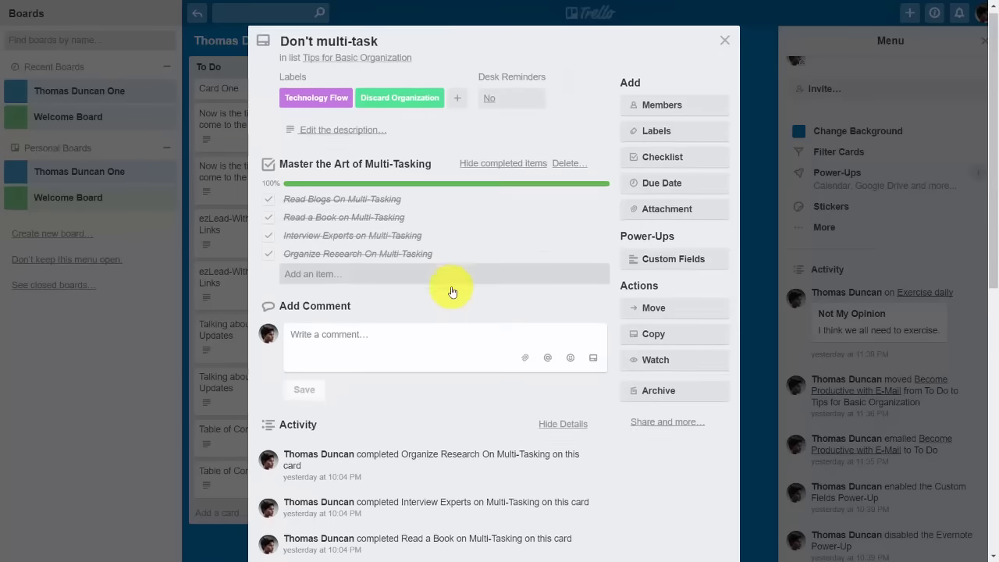
- Hide the activity details of the Don't multi-task card and close the card
scroll(450, 289, "down", 1)
left_click(560, 365)
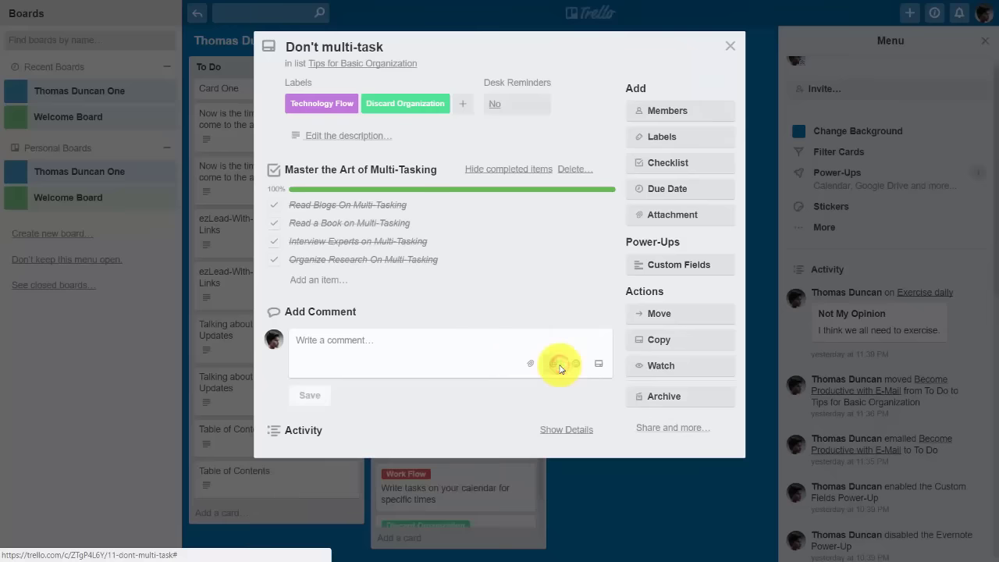
left_click(730, 48)
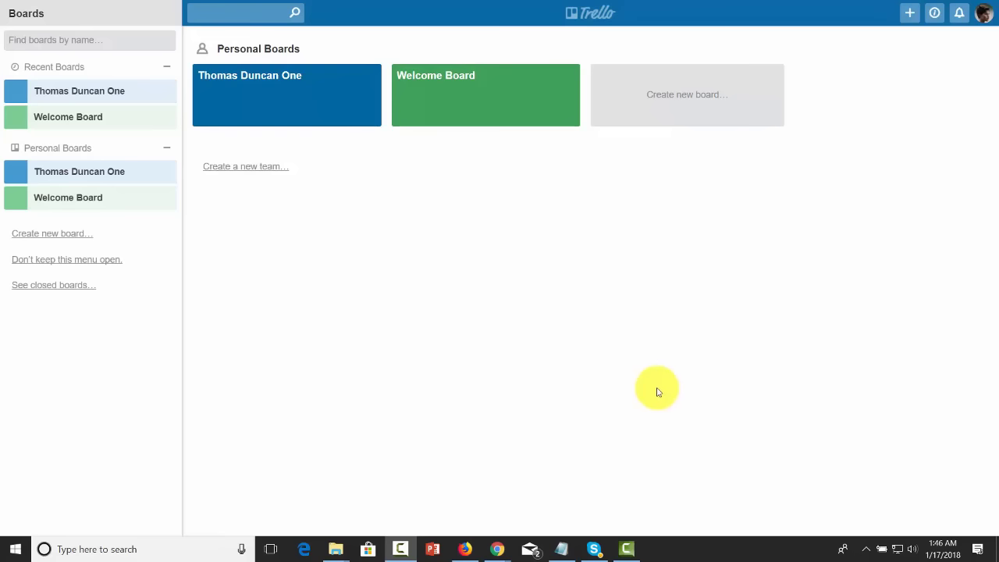
- Create a new private board titled Being More Productive
left_click(668, 96)
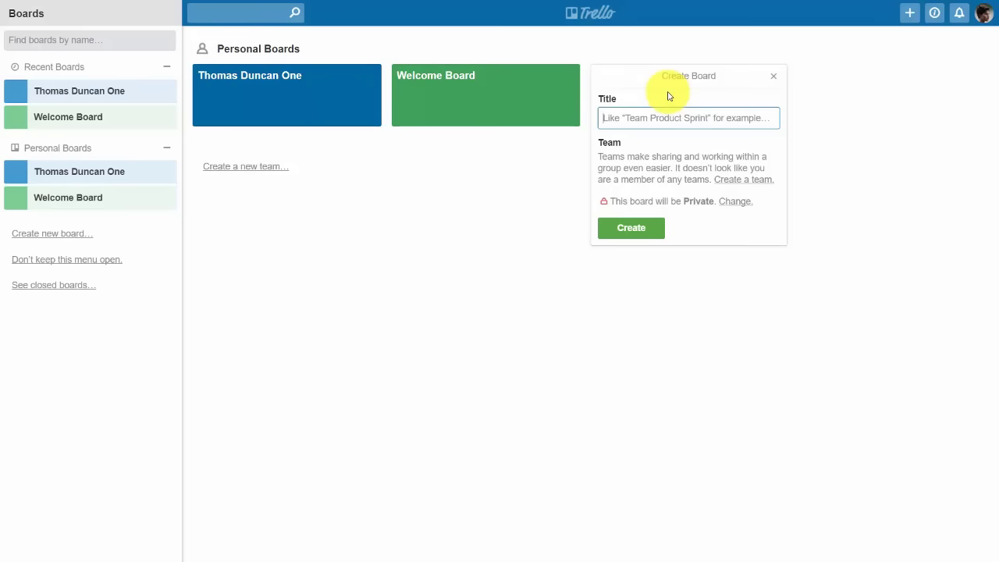
type("Being More Productive")
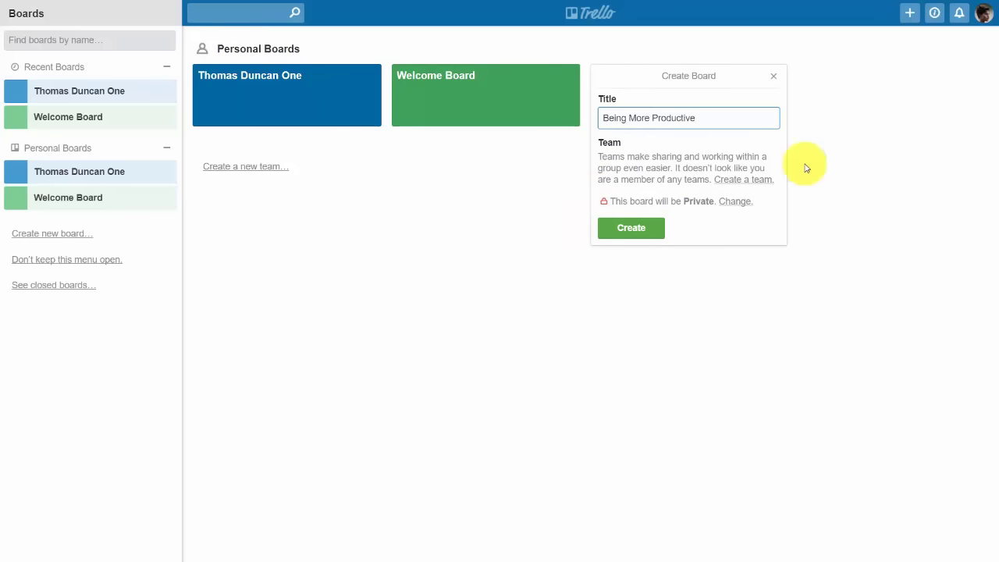
left_click(632, 233)
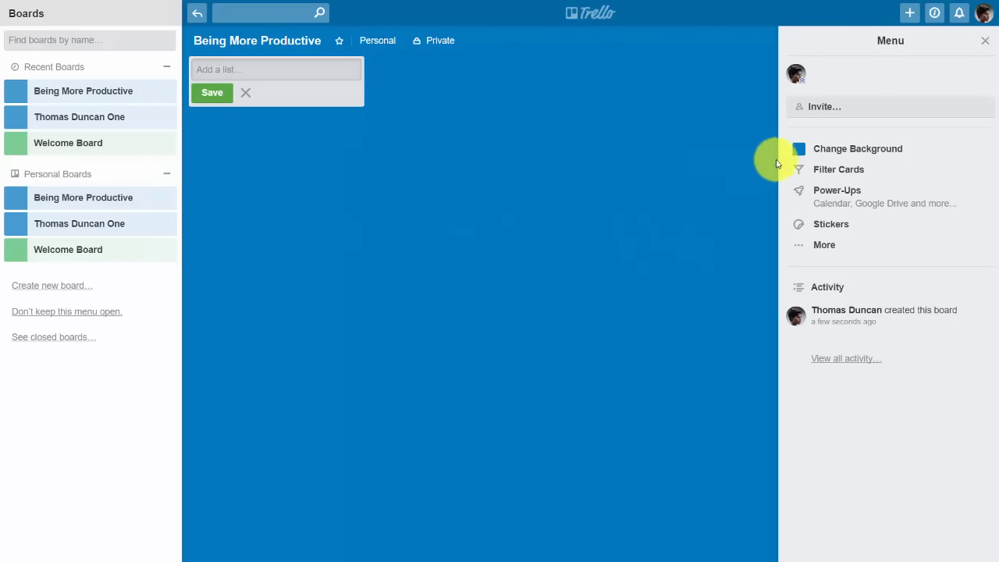
- Change the Being More Productive board's background to the light turquoise-blue color
left_click(835, 151)
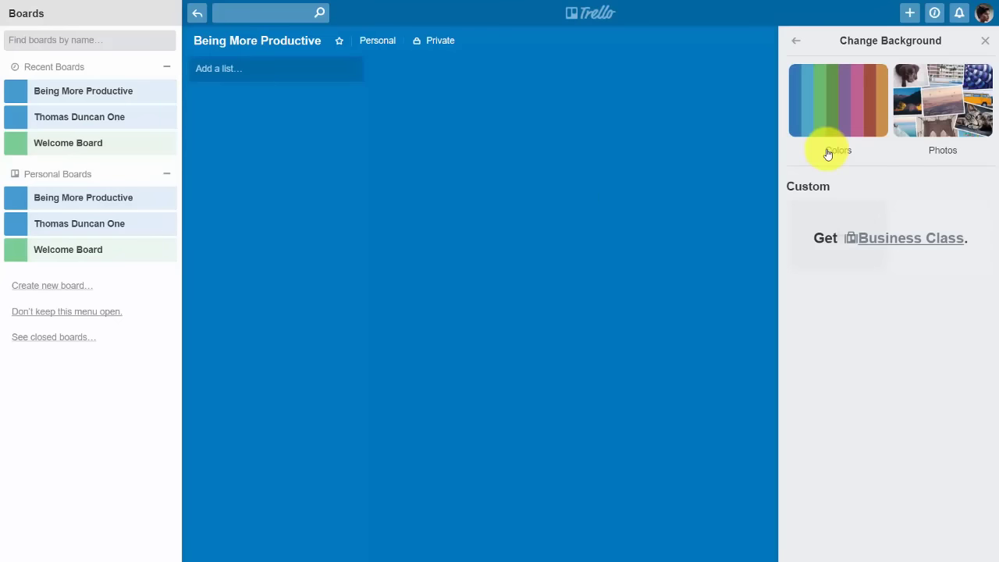
left_click(835, 98)
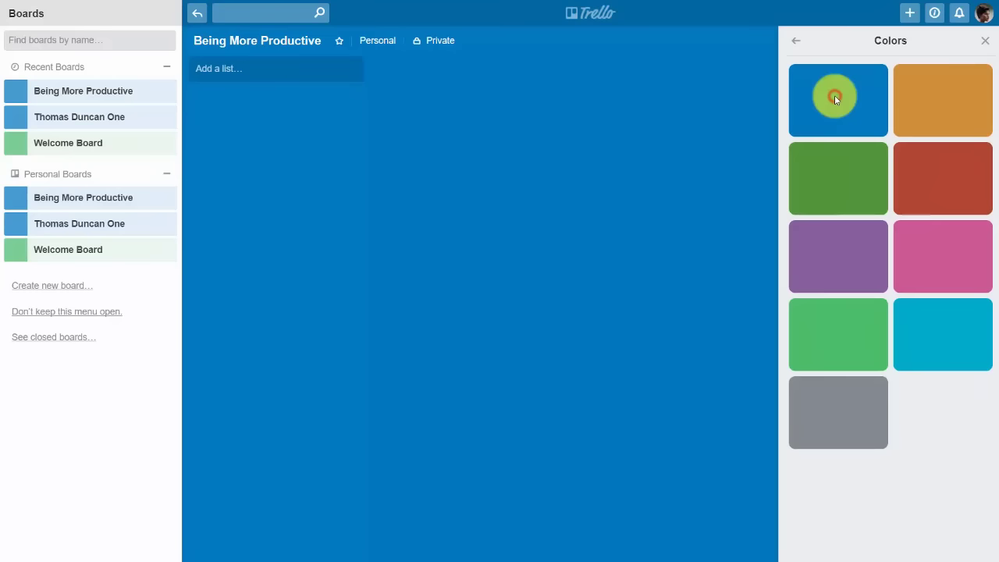
left_click(839, 186)
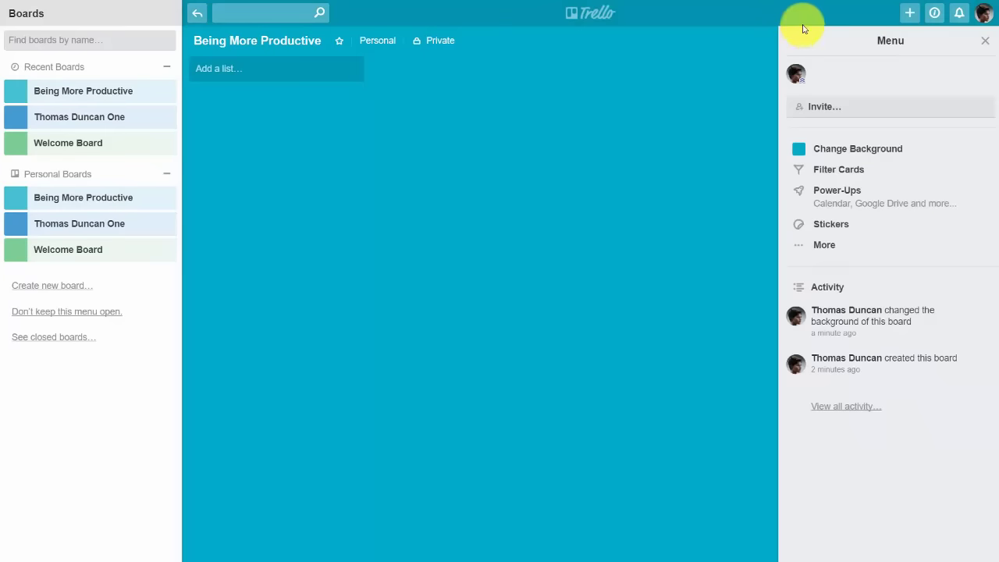
- Turn card cover images off and back on in the board's settings
left_click(824, 246)
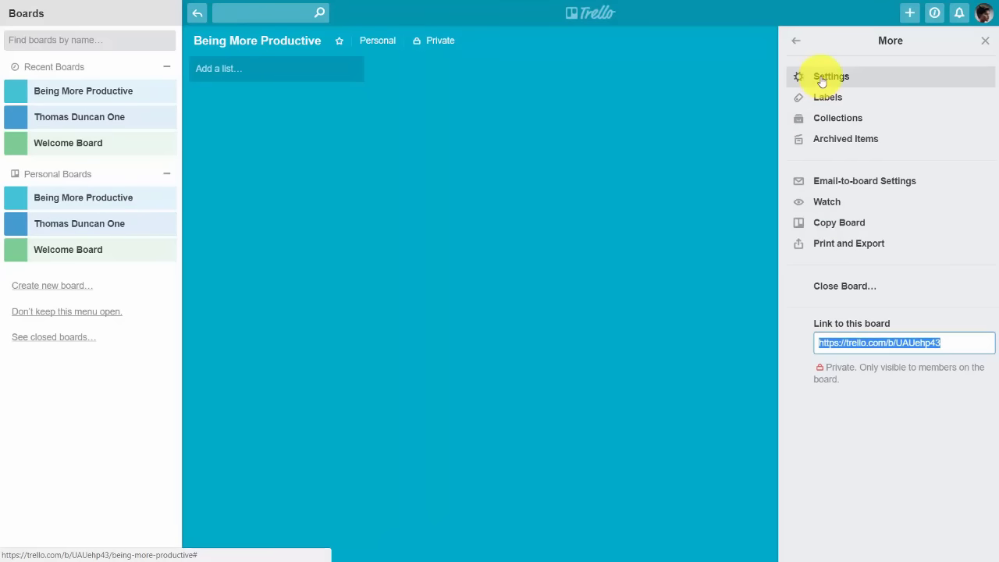
left_click(821, 83)
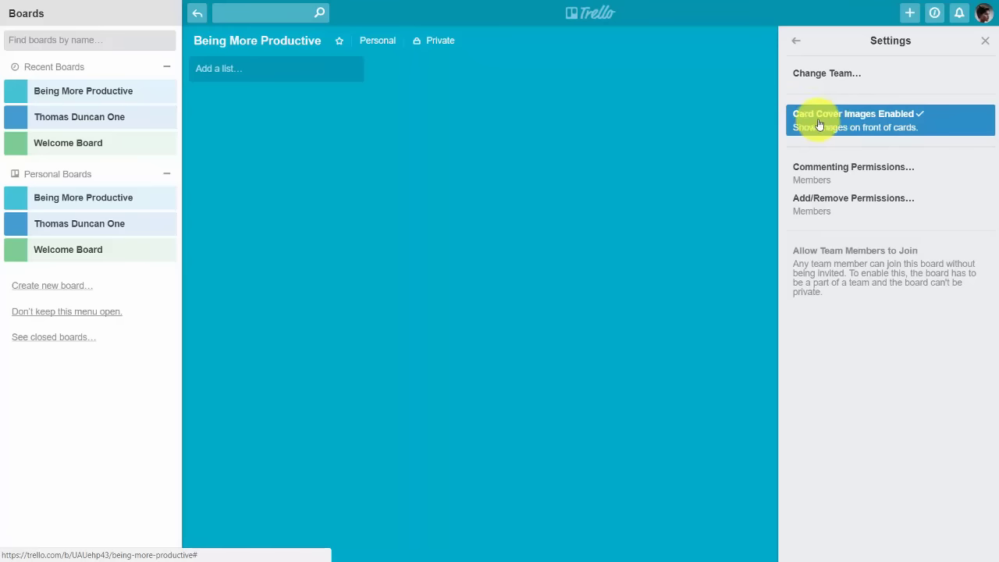
left_click(905, 116)
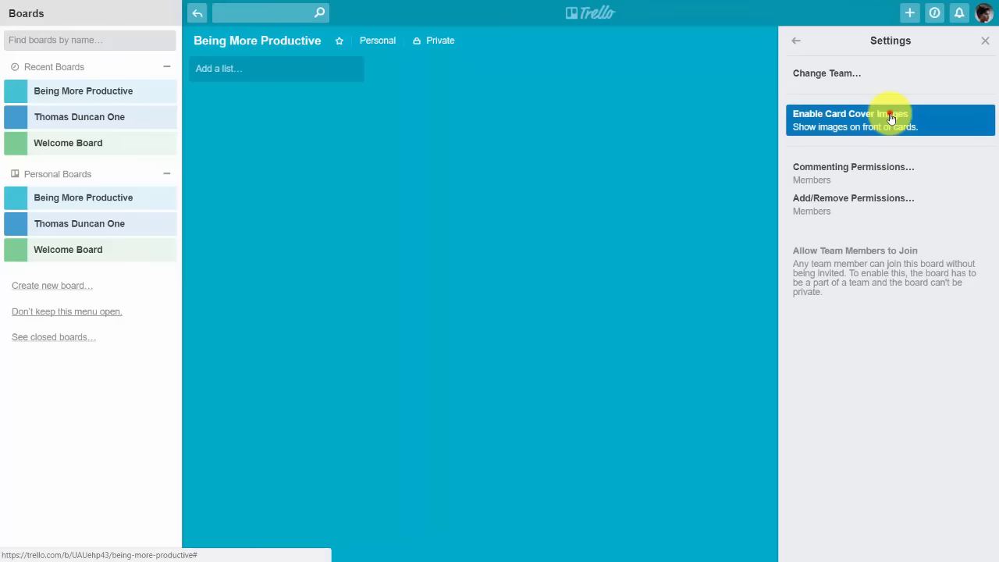
left_click(888, 116)
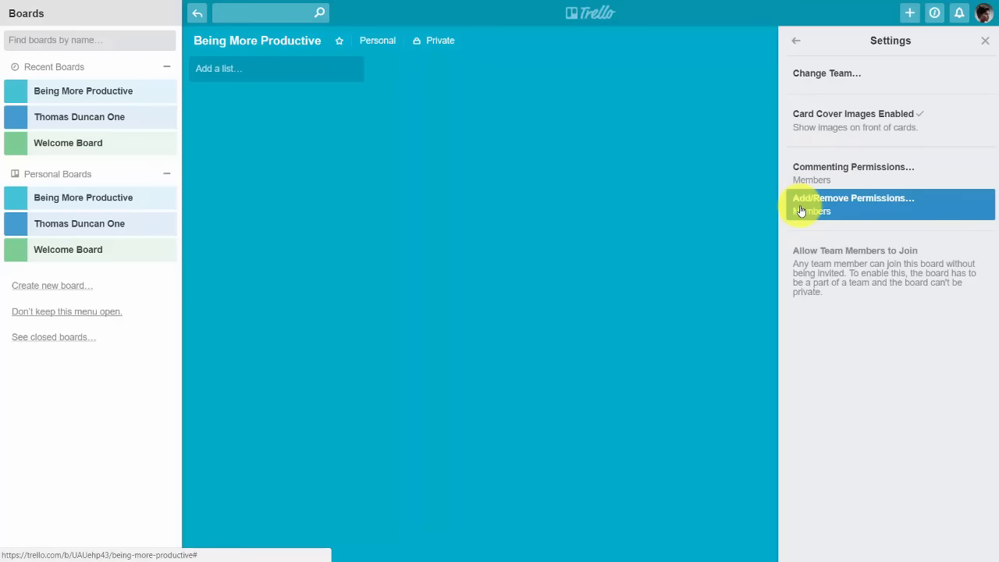
left_click(796, 41)
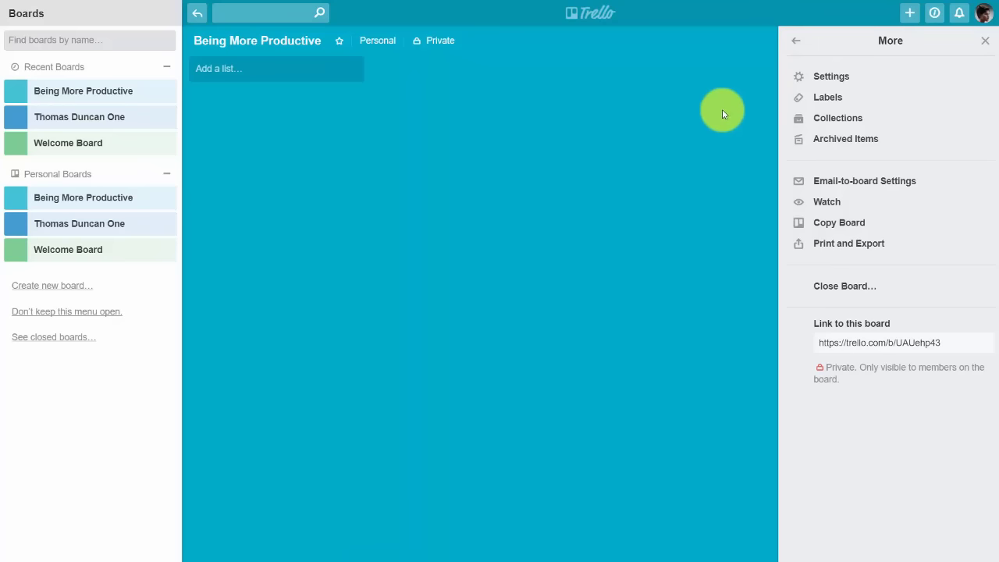
- Look over the board's labels and the Collections feature
left_click(823, 102)
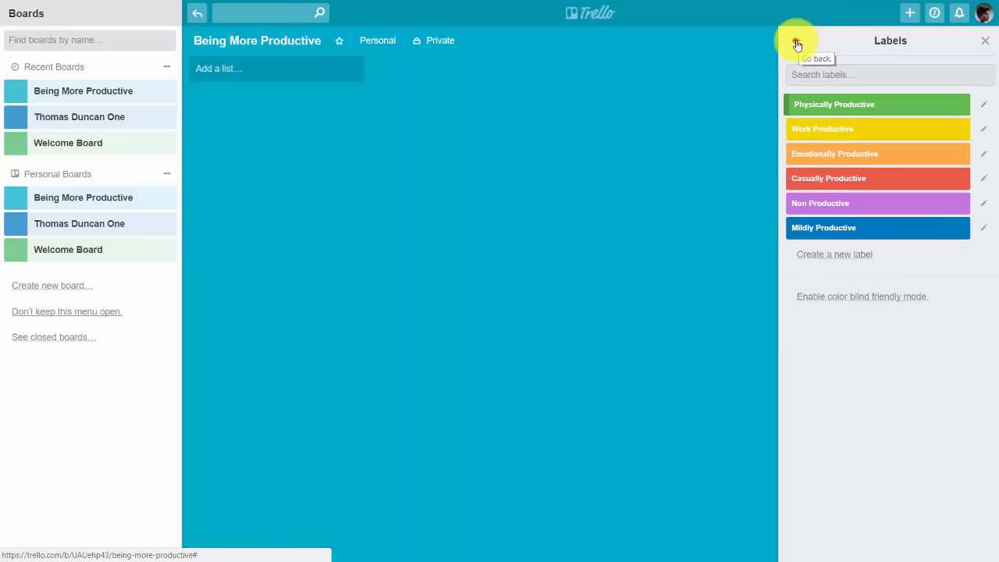
left_click(796, 44)
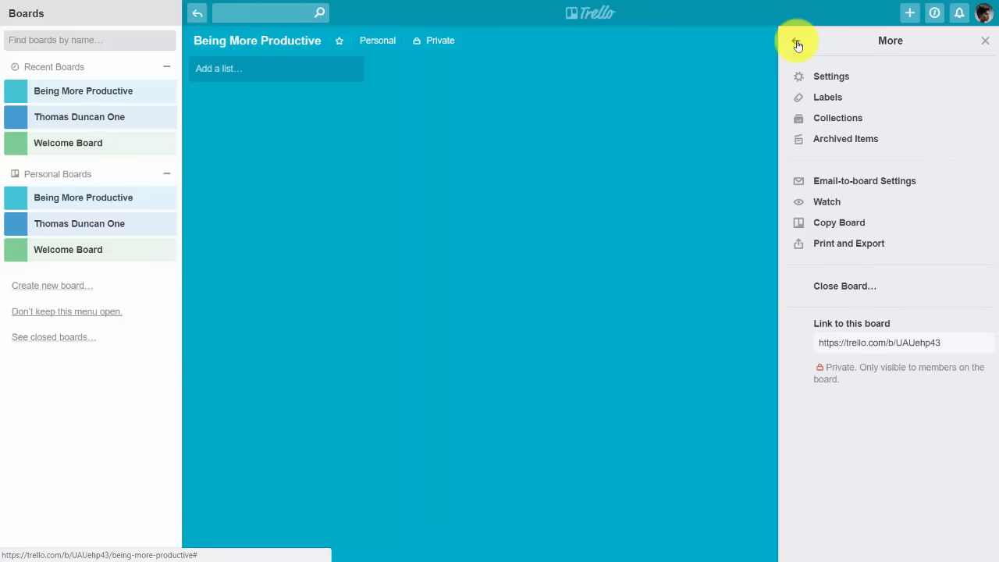
left_click(836, 118)
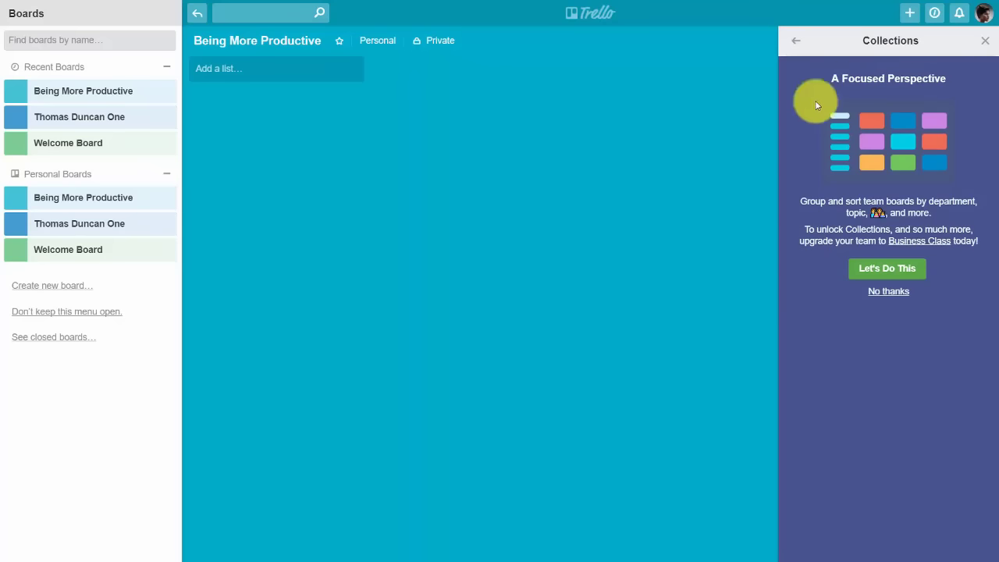
left_click(796, 42)
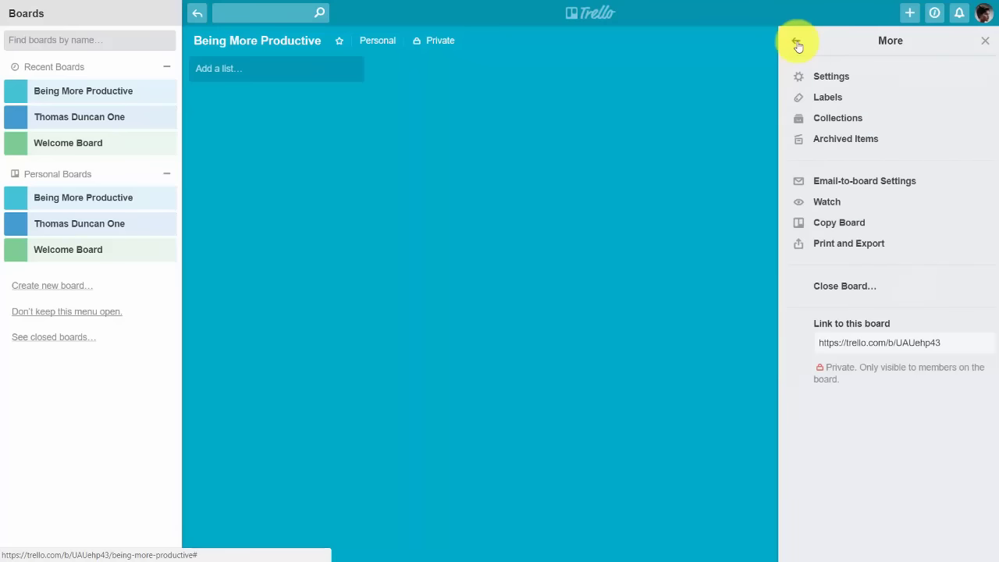
- Turn on watching for the Being More Productive board and highlight the link to the board
left_click(823, 206)
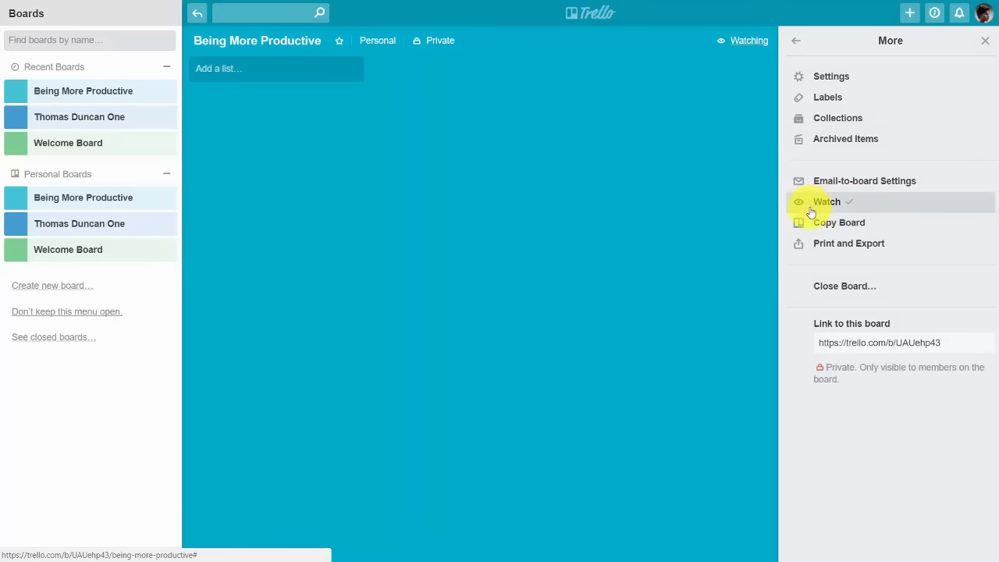
left_click(860, 203)
left_click(860, 203)
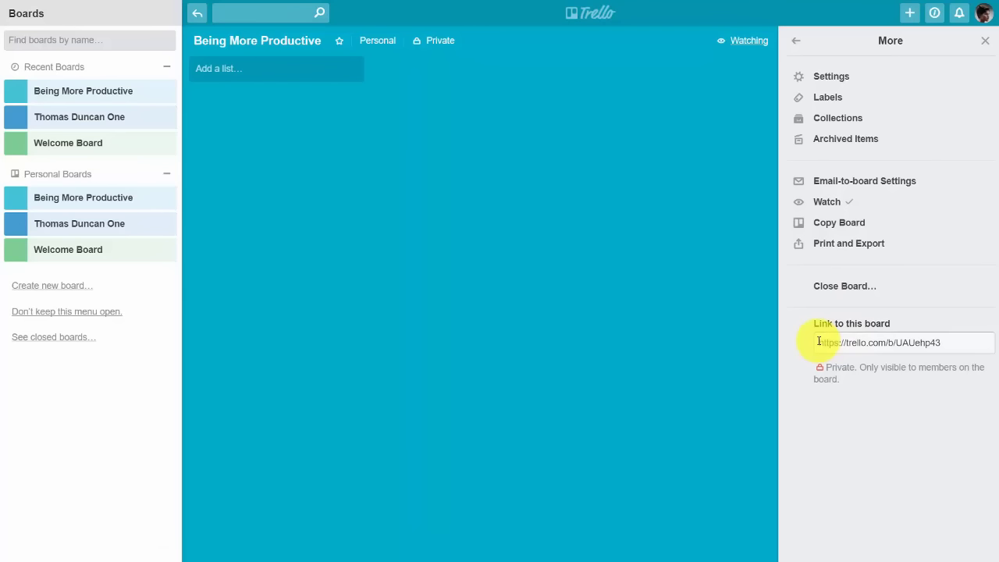
left_click_drag(817, 341, 942, 340)
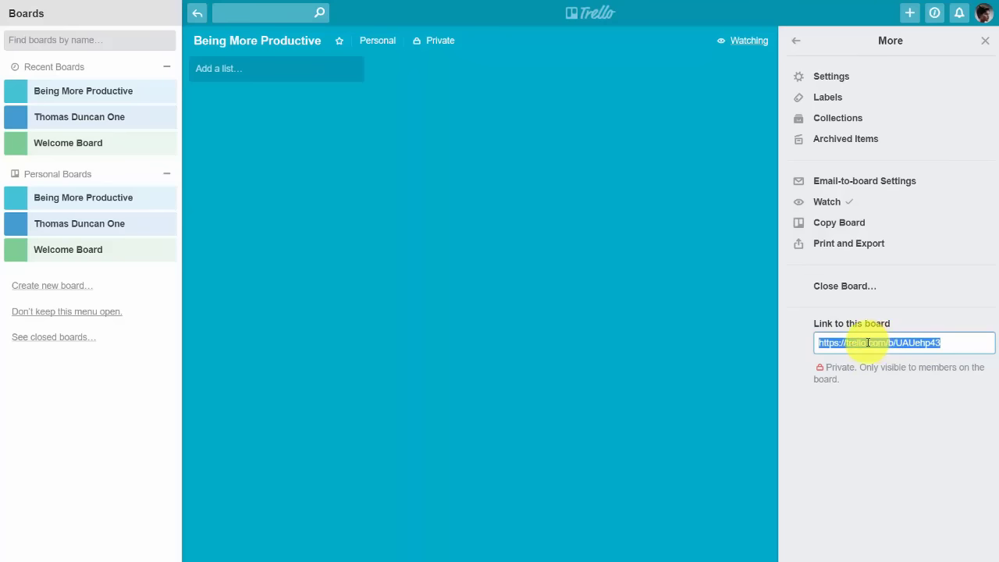
left_click(588, 317)
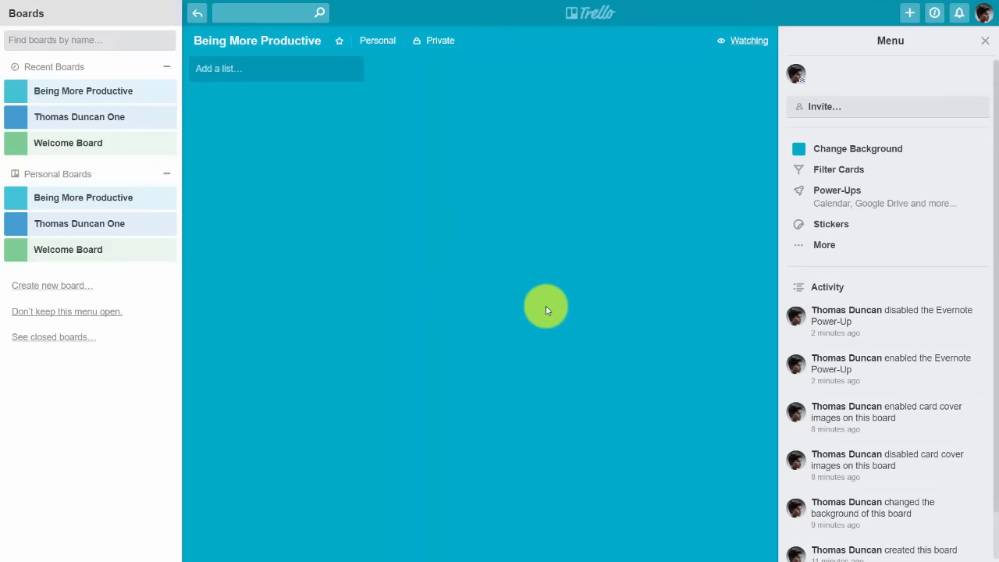
- Enable the Custom Fields Power-Up on the Being More Productive board
left_click(838, 197)
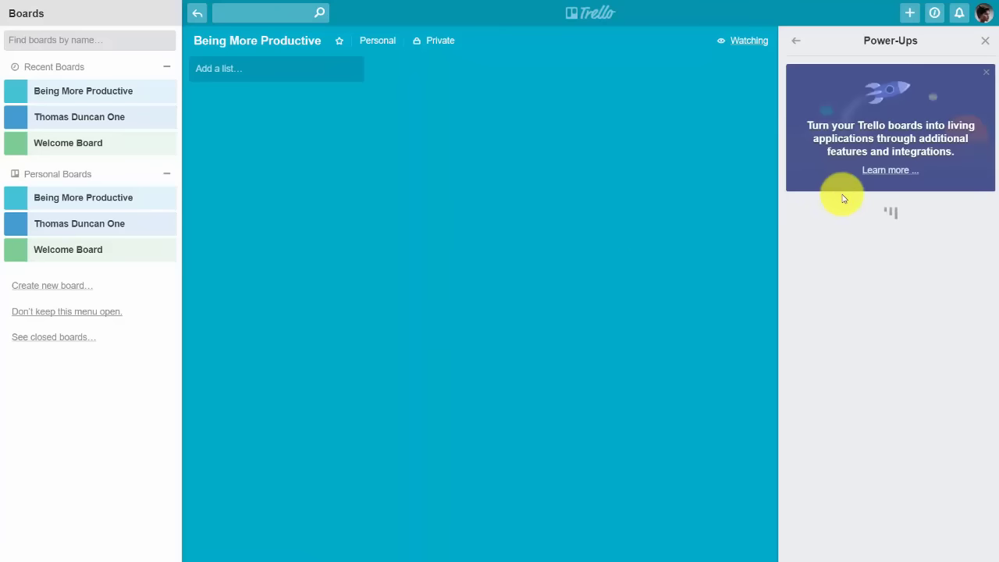
scroll(884, 250, "down", 8)
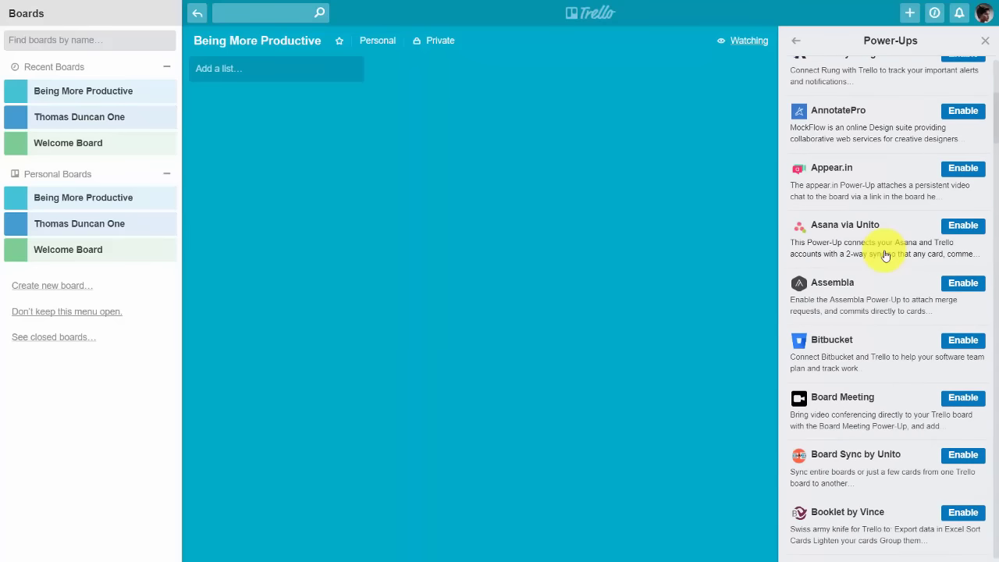
scroll(885, 255, "down", 9)
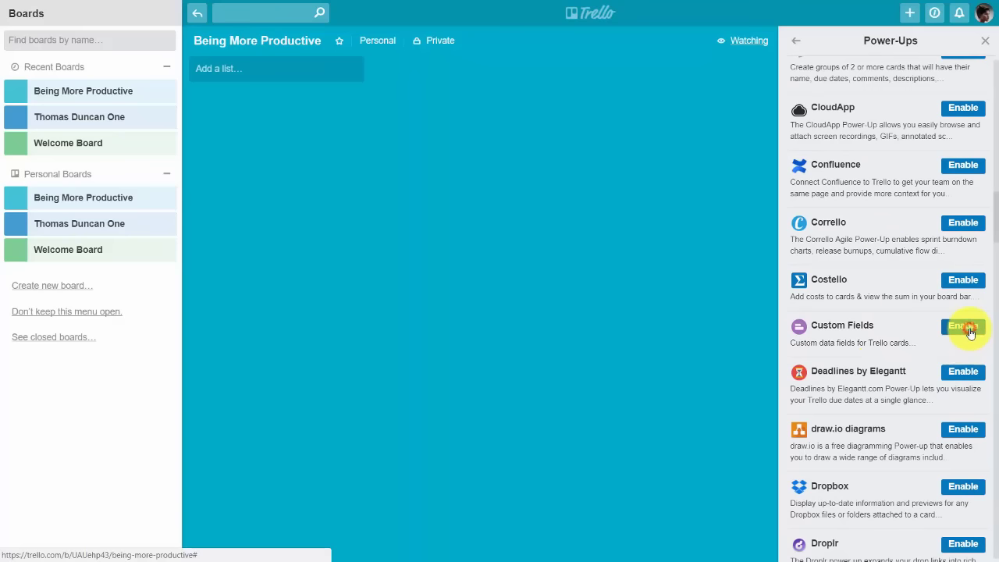
left_click(967, 328)
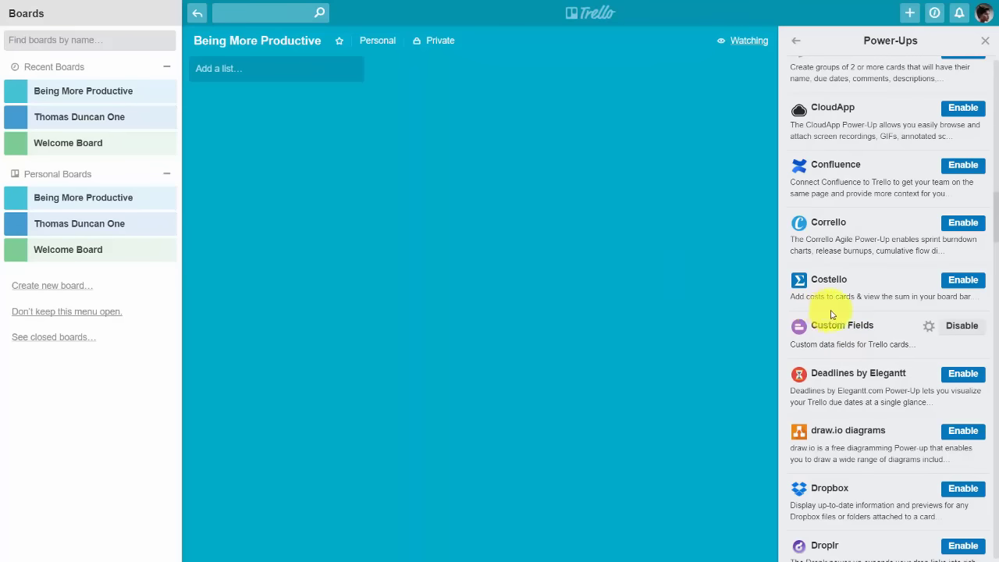
scroll(831, 314, "up", 3)
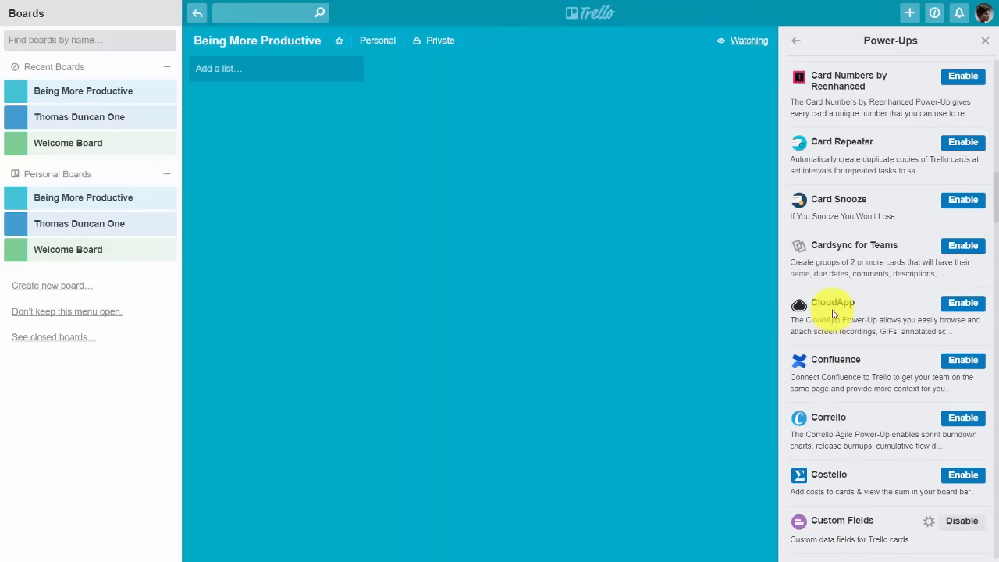
left_click(795, 40)
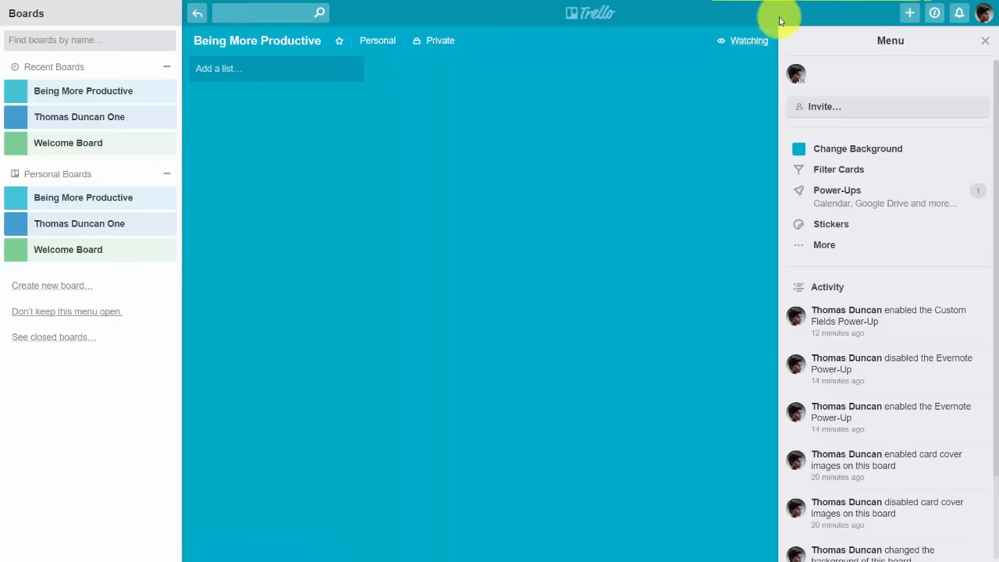
- Create a team named Trainers in Producitivity with the description Video trainers in productivity applications
left_click(910, 16)
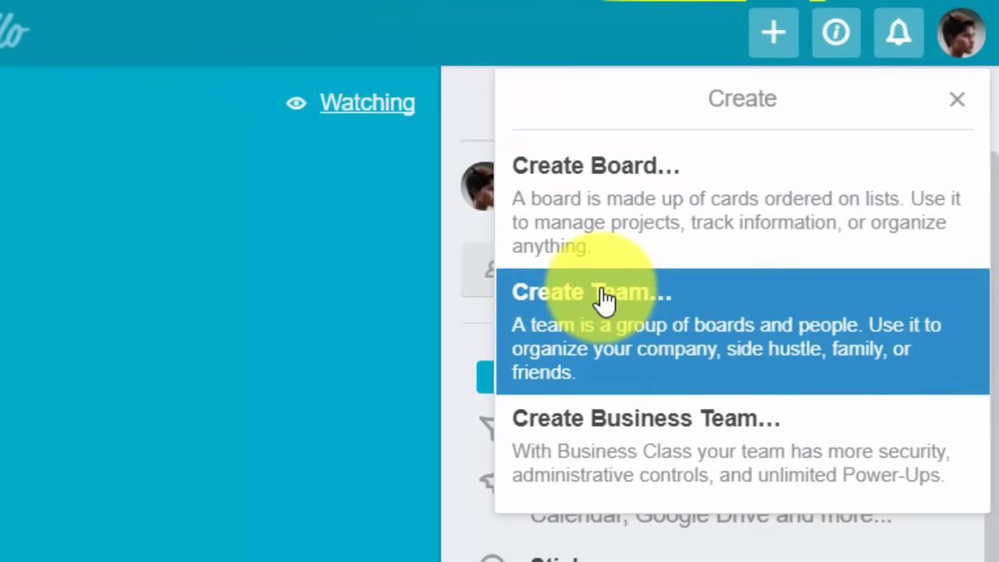
left_click(605, 299)
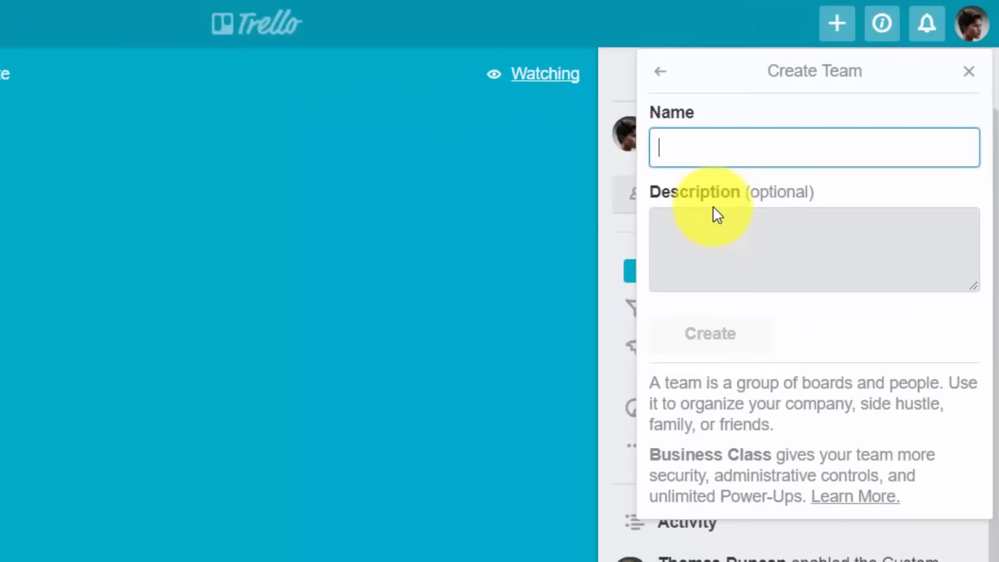
type("Trainers in Producitivity")
left_click(709, 231)
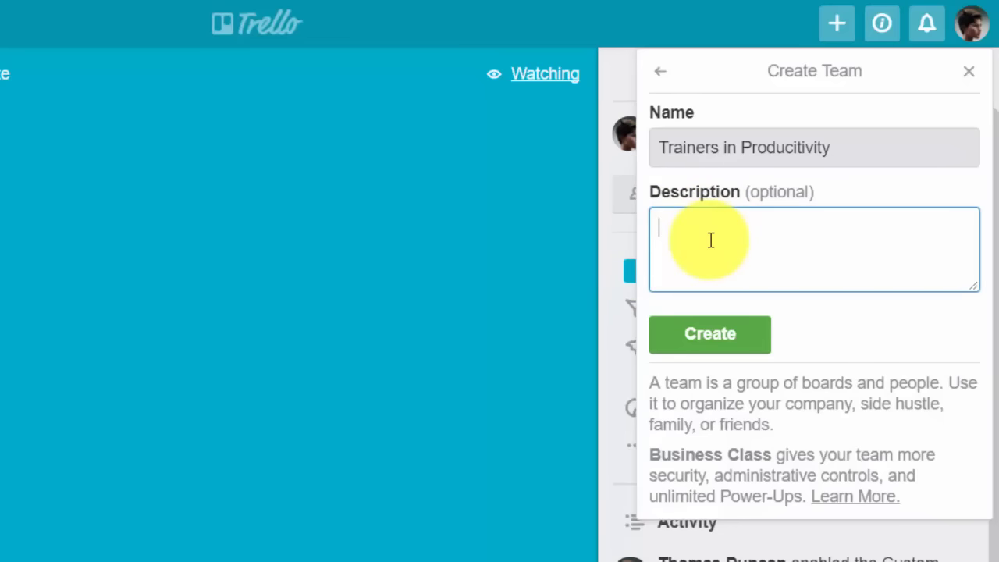
type("Video trainers in productivity applications.")
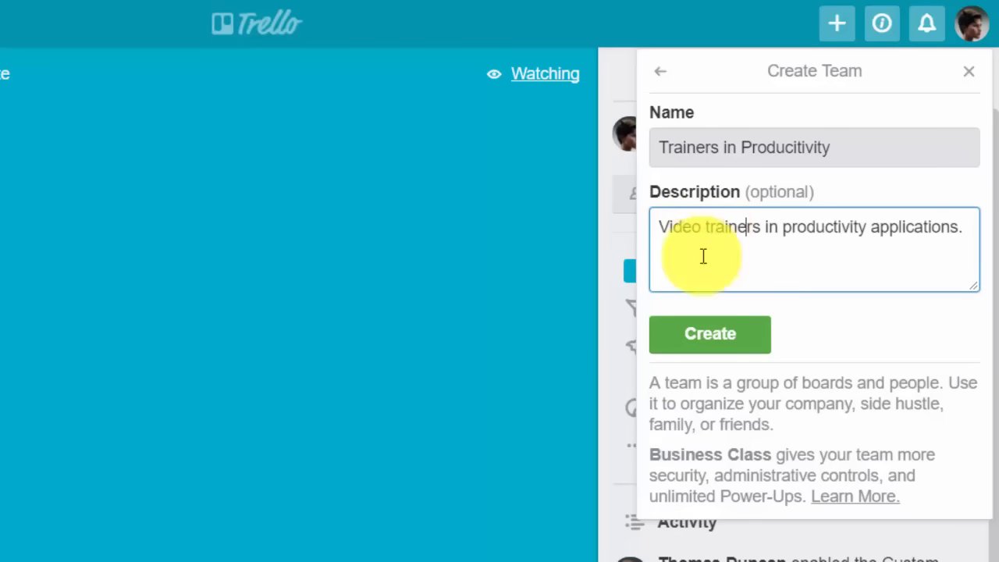
left_click(712, 349)
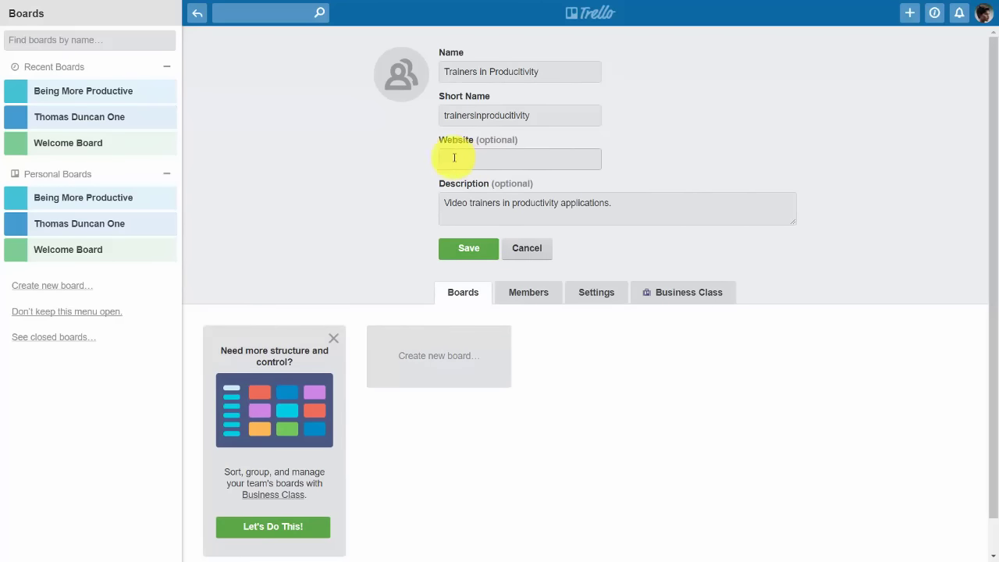
left_click(453, 157)
type("http://google.com")
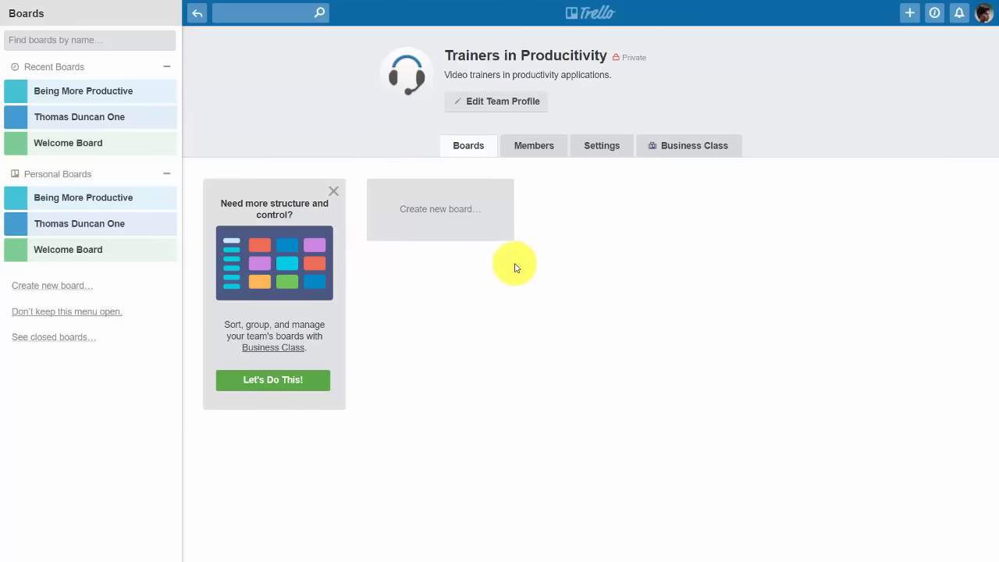
left_click(530, 148)
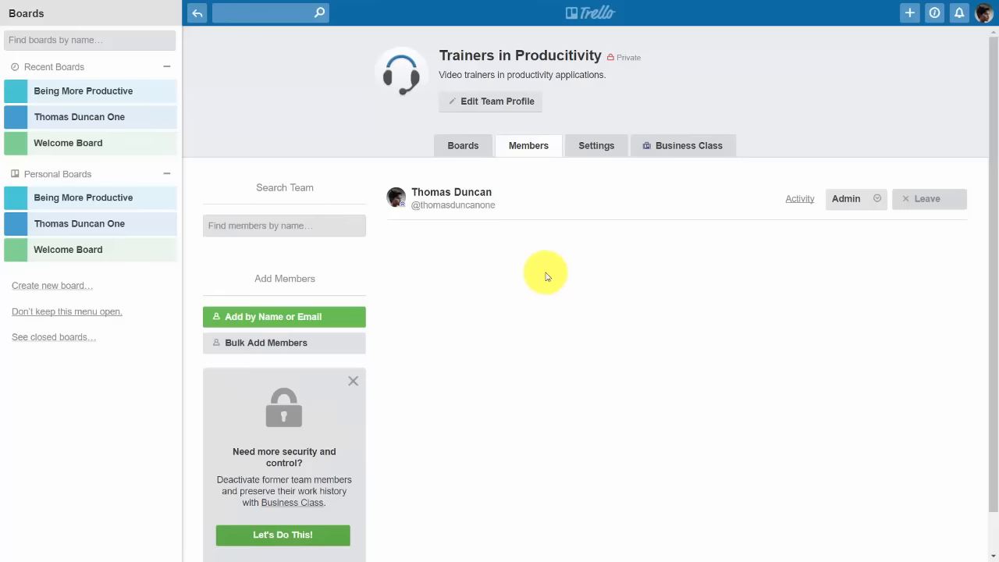
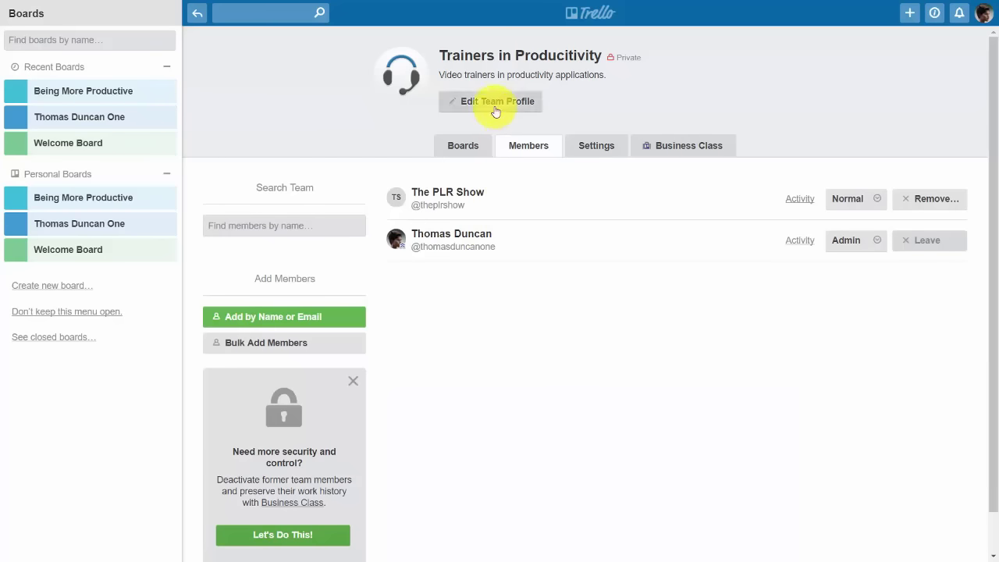
- Add the Being More Productive board to the Trainers in Producitivity team, visible to the team and open for any member to join
left_click(460, 148)
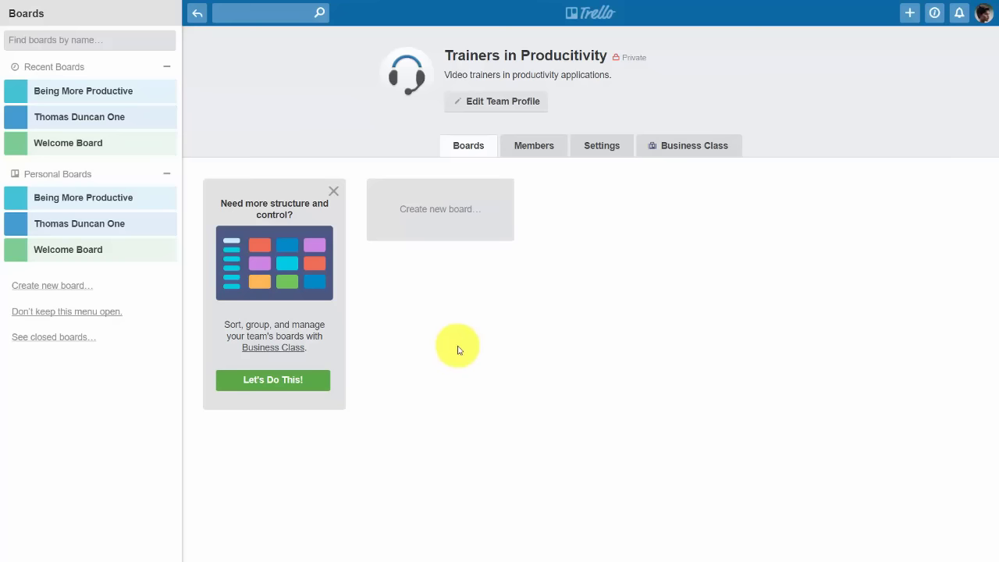
left_click(90, 202)
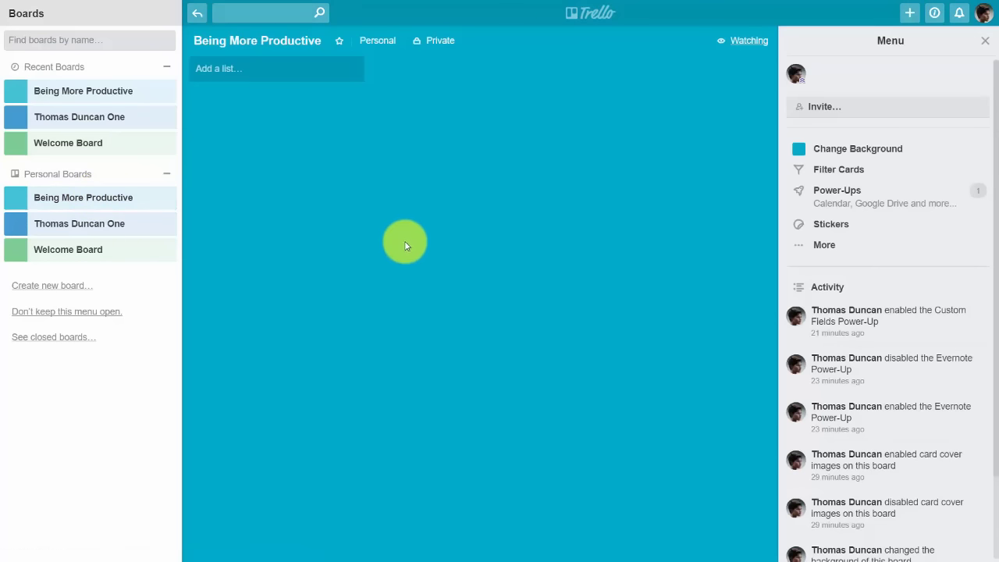
left_click(382, 43)
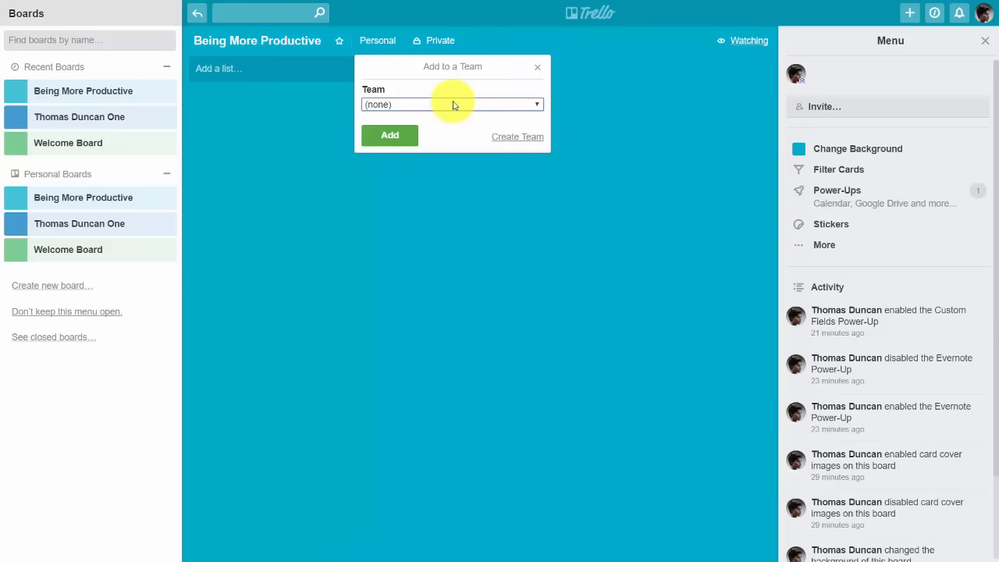
left_click(453, 105)
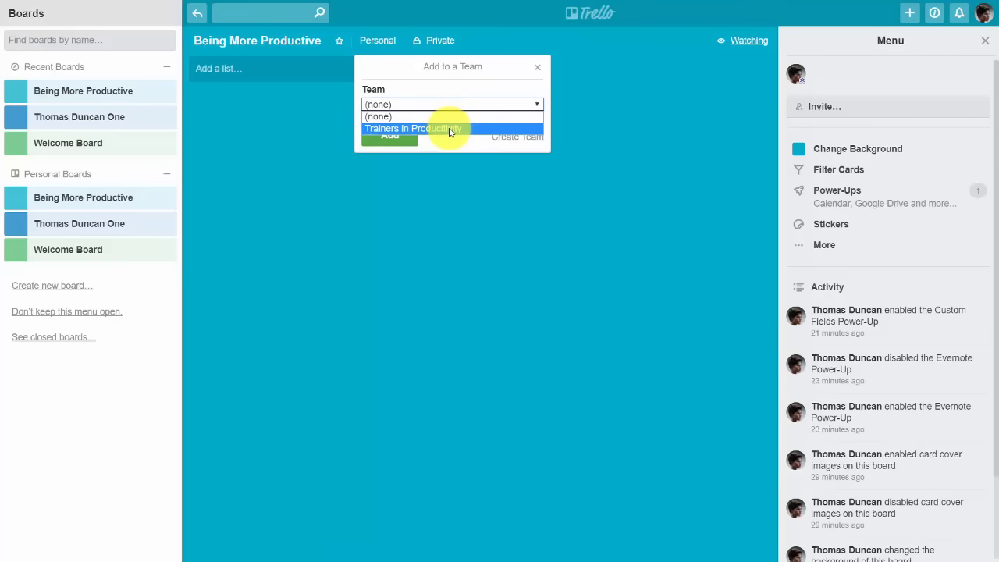
left_click(450, 129)
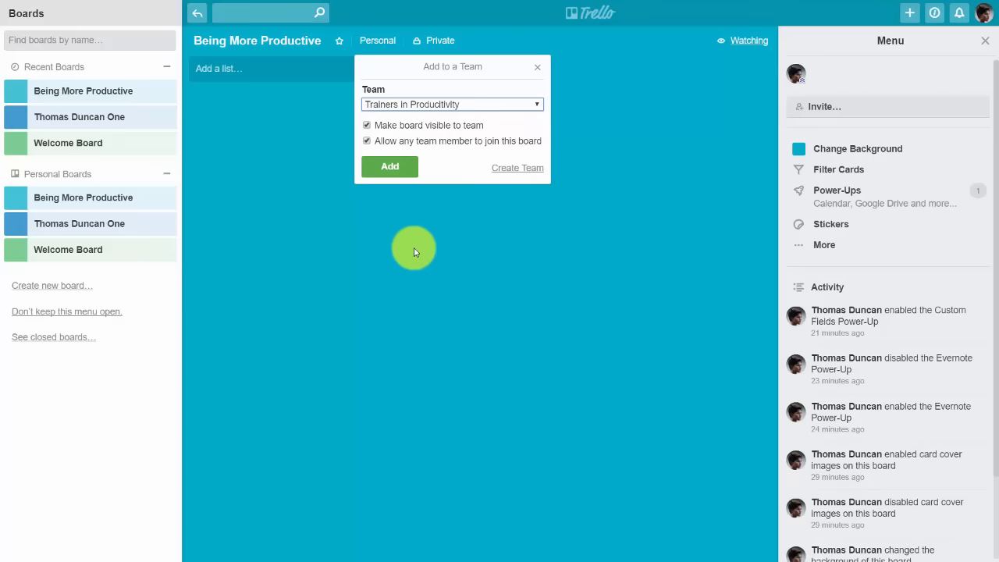
left_click(394, 169)
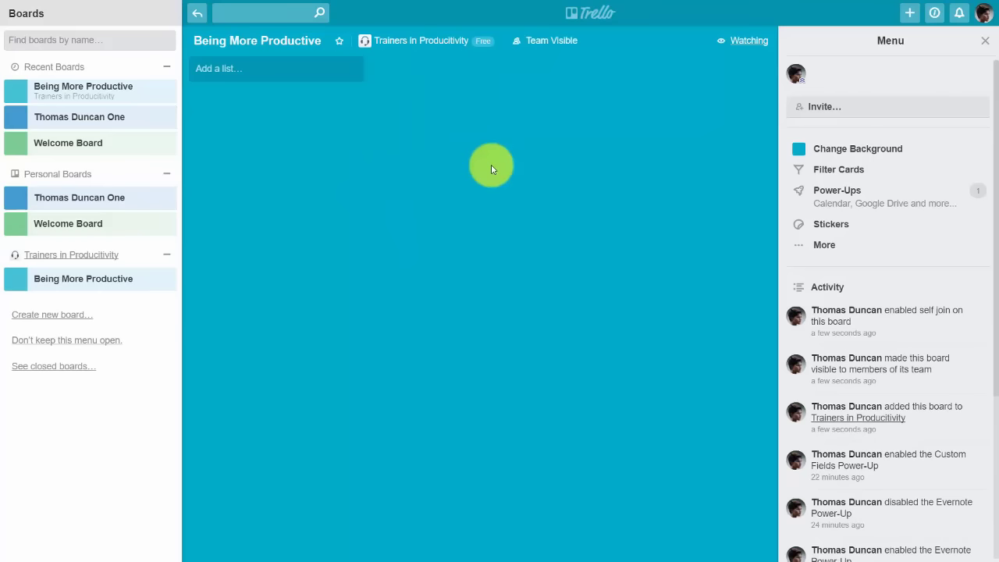
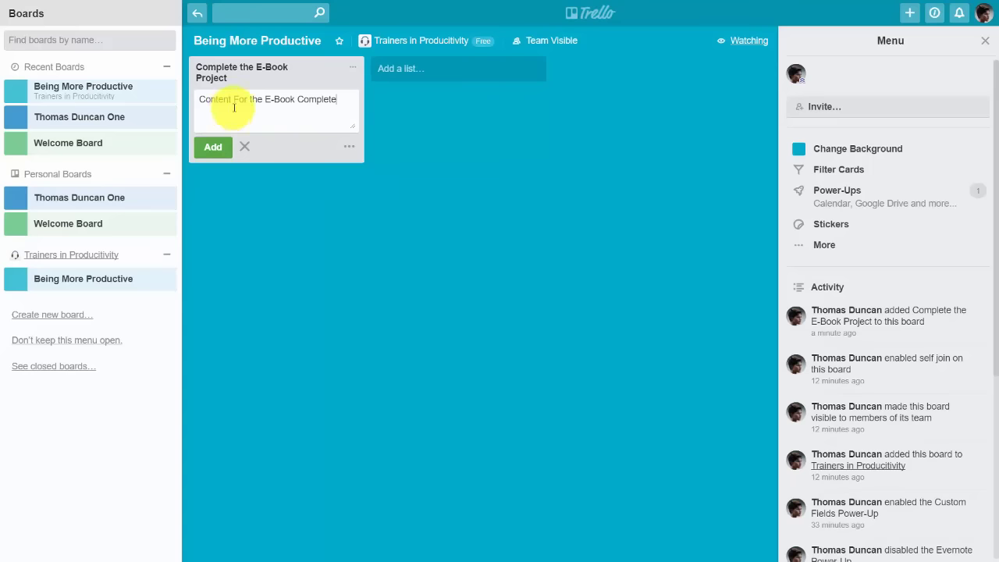
- Add the card Content For the E-Book Complete and describe it as "This is the completion of research and writing the content from our team."
left_click(213, 148)
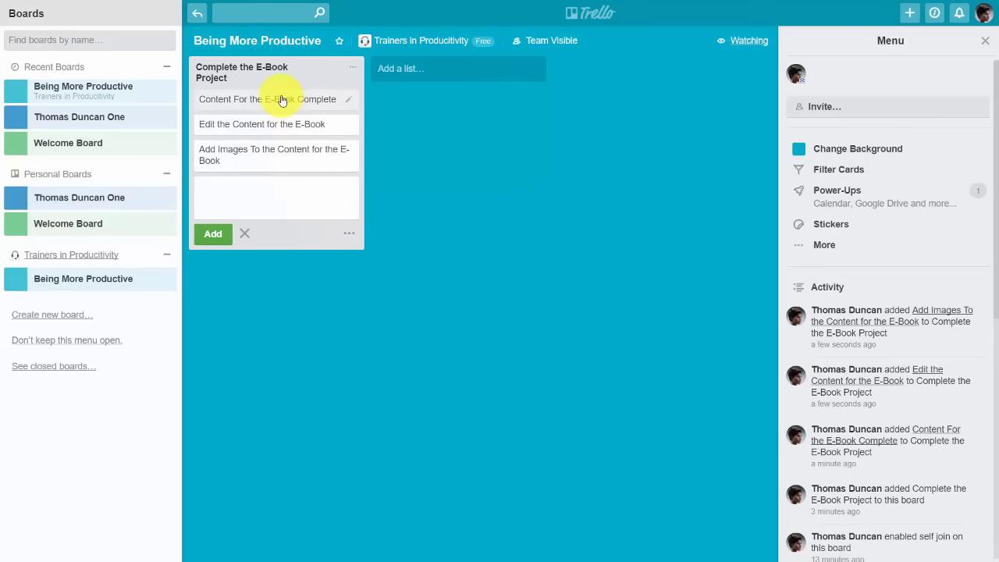
left_click(282, 100)
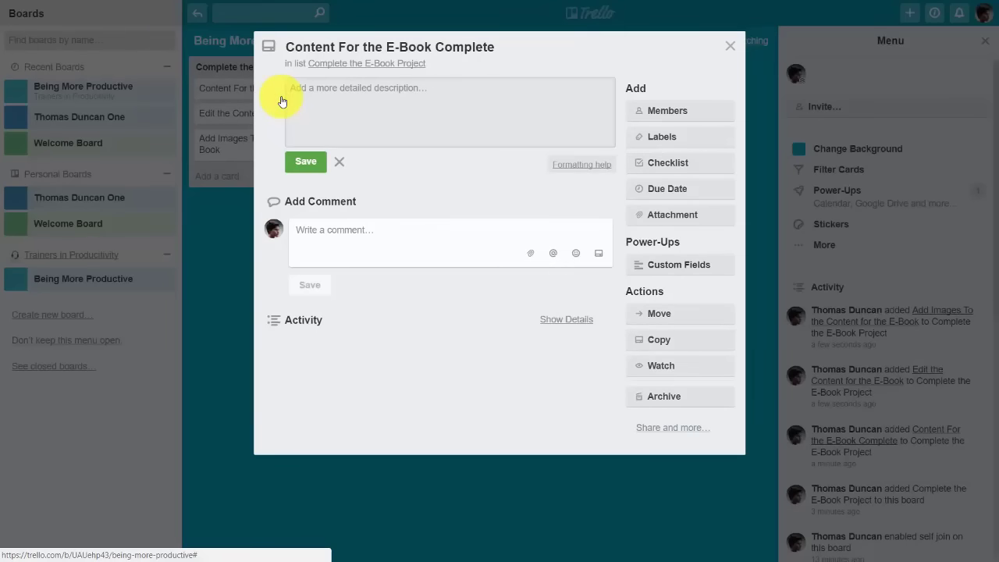
type("This is the completion of research and writing the content from our team.")
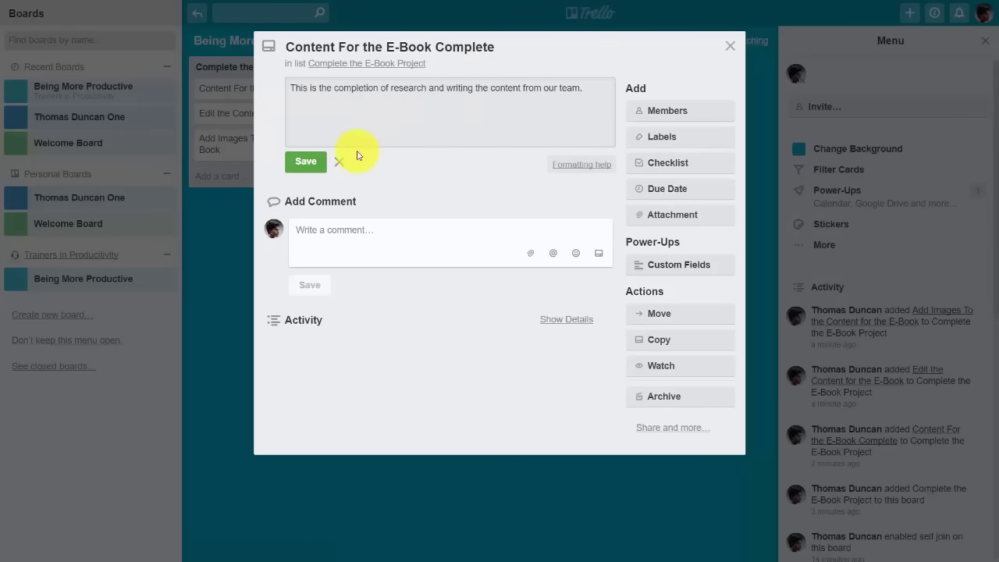
left_click(301, 162)
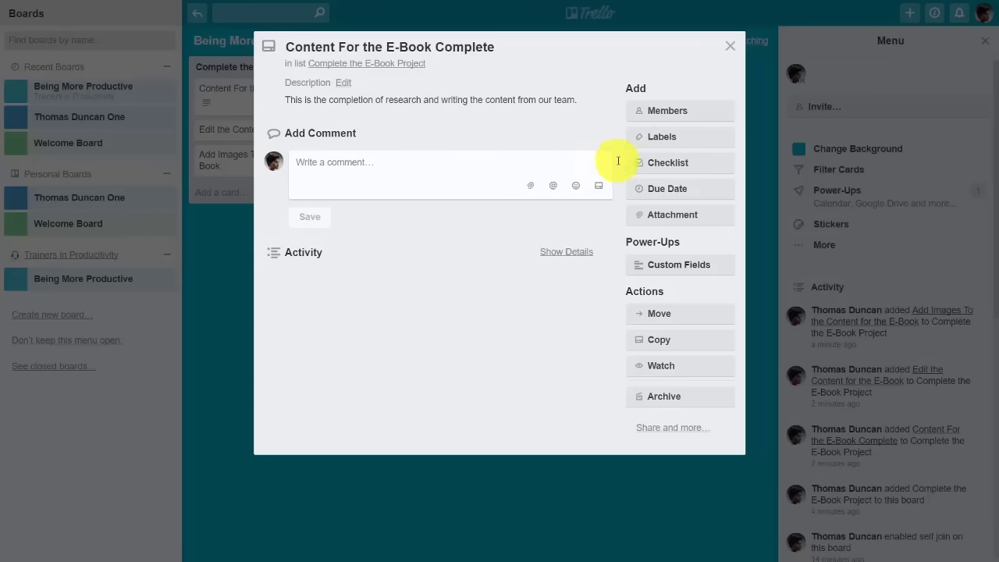
- Add a checklist titled Content Steps to Complete with four items covering the book research, preface, 10 chapters and conclusion
left_click(649, 162)
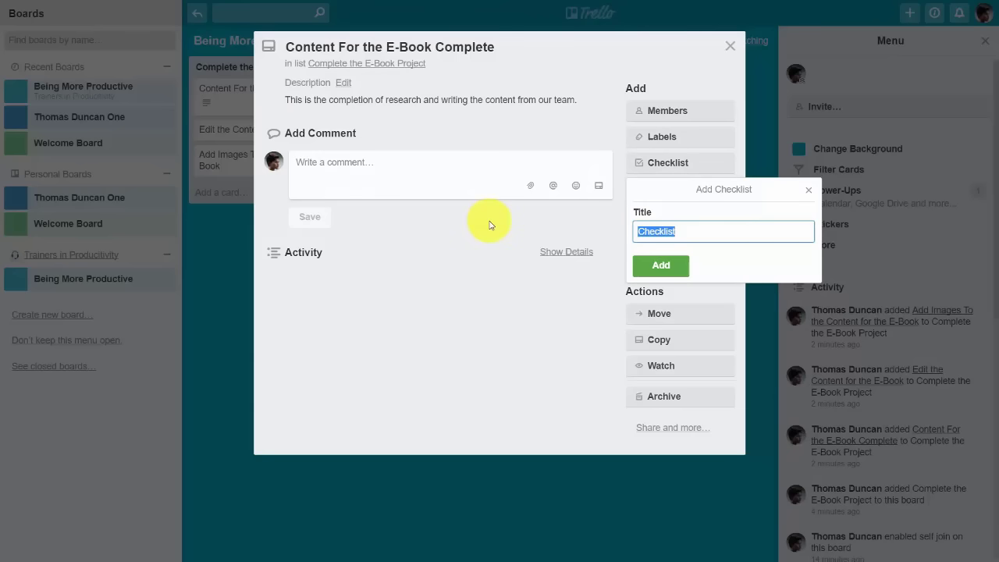
type("Content Steps to Complete")
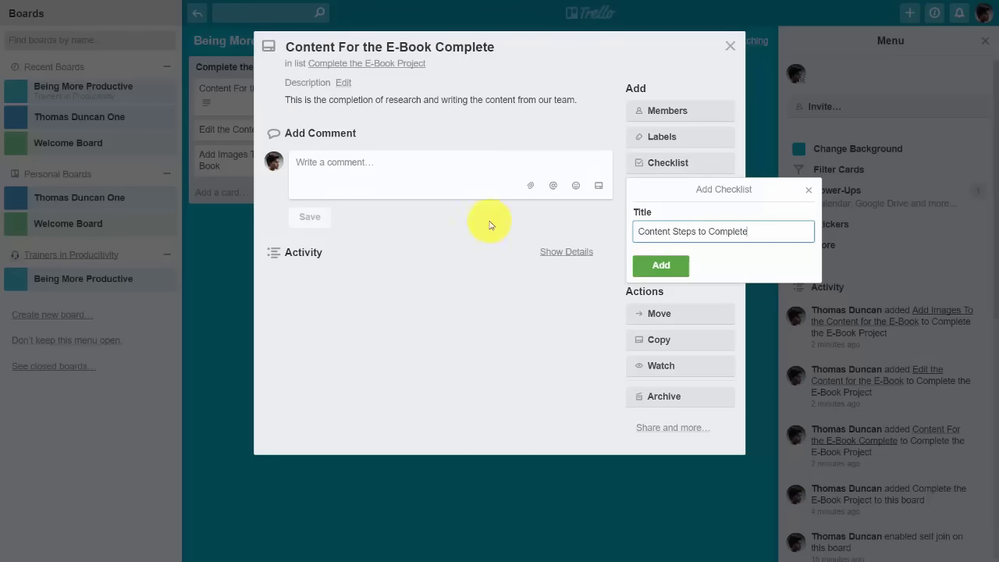
left_click(660, 264)
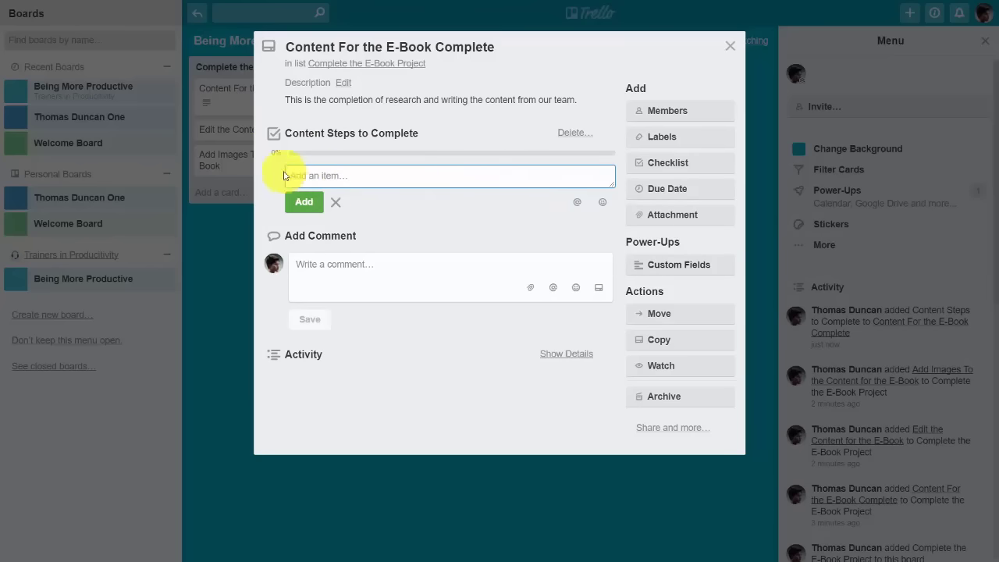
type("Research the Book On Productivity and Give to Thomas Thomas Writes the Preface and Gives Back to The PLR Show The PLR Show Writes 10 Chapters and Gives to Thomas Thomas Writes the Conclusion and Gives to The Editor")
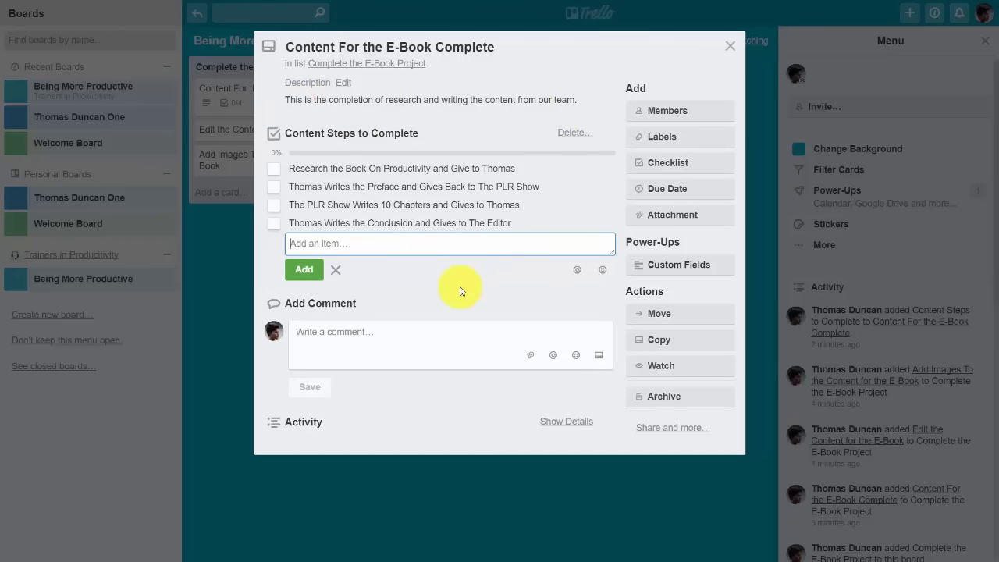
- Set the card's due date to Jan 31 at 12:00 PM and apply the Work Productive label
left_click(657, 192)
key("Return")
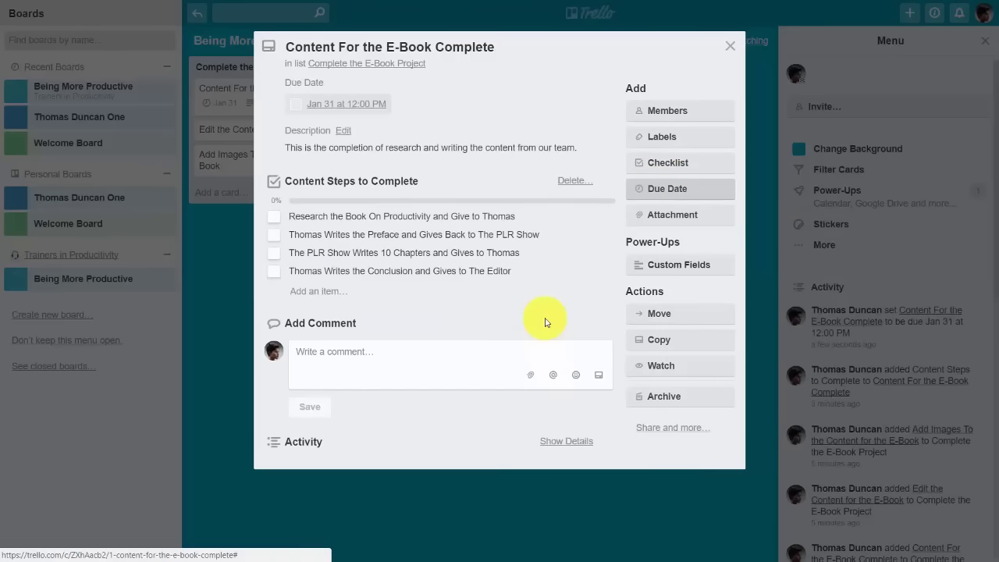
left_click(663, 137)
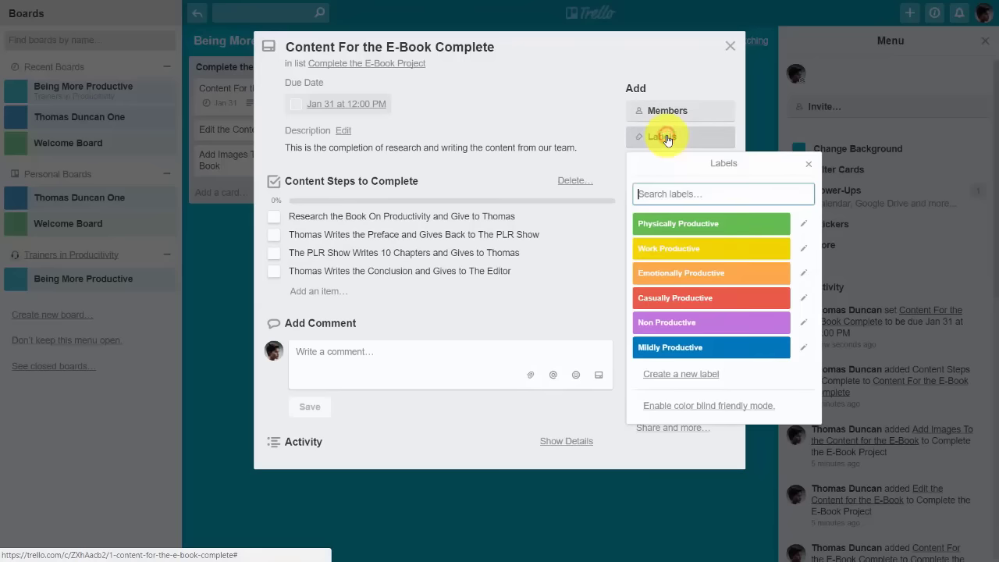
left_click(671, 250)
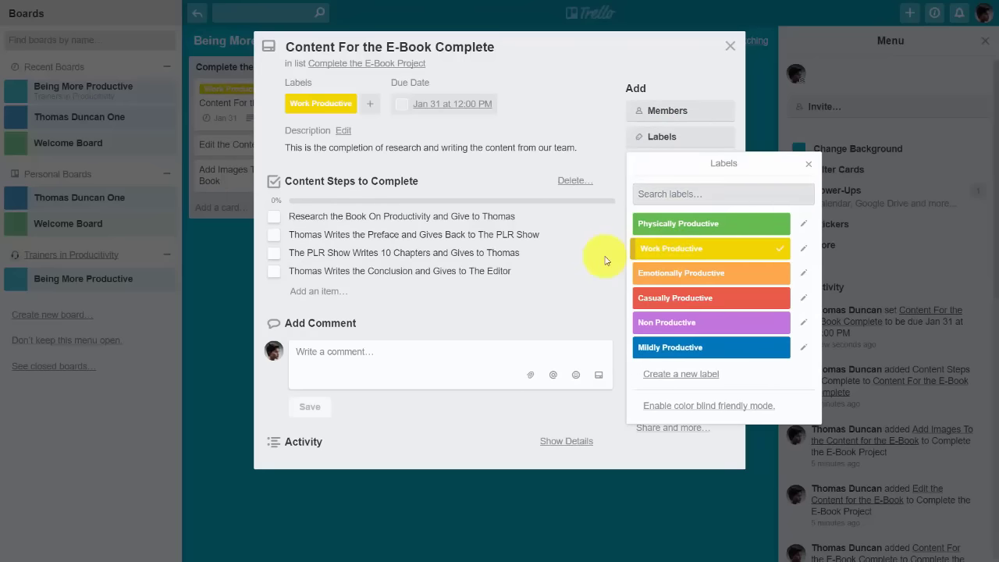
left_click(579, 55)
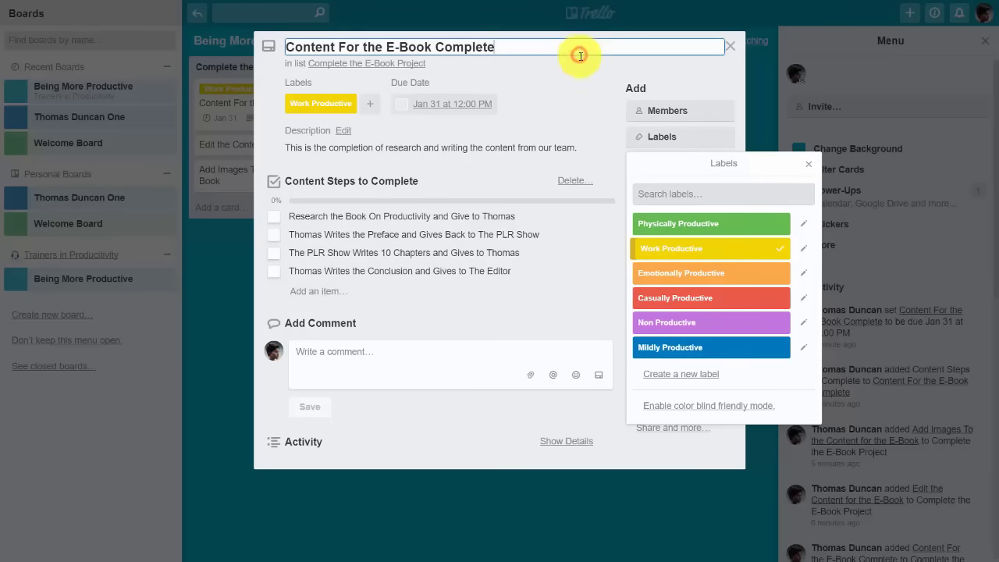
left_click(811, 165)
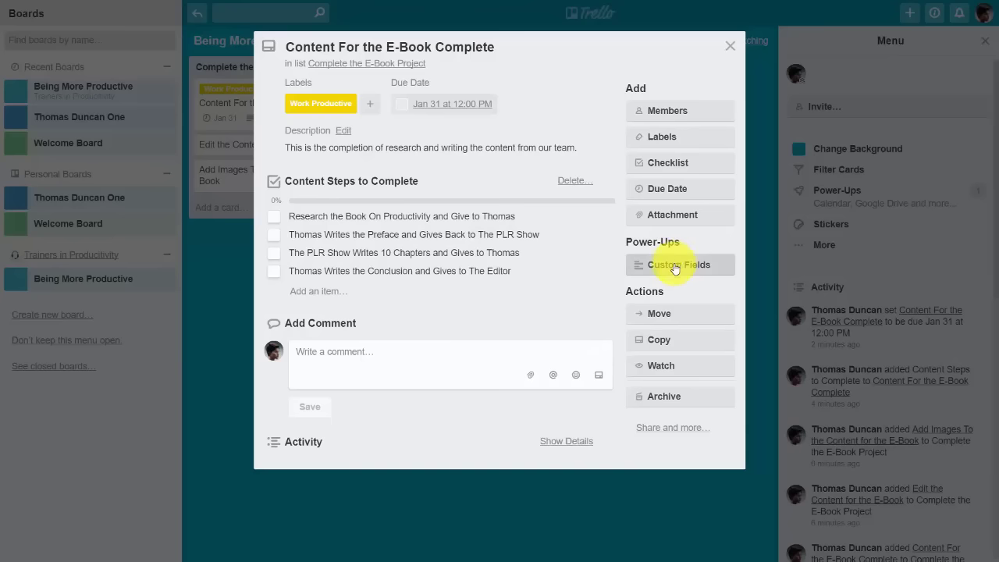
- Check off the first two checklist items and post the comment "I have completed my writing and given the draft to The PLR Show."
left_click(273, 216)
left_click(274, 236)
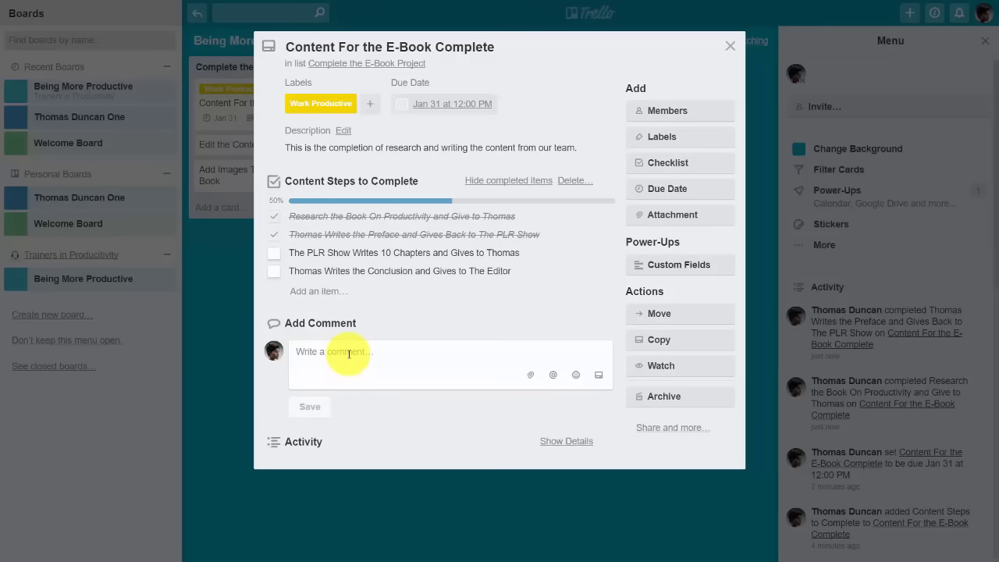
type("I have completed my writing and given the draft to The PLR Show.")
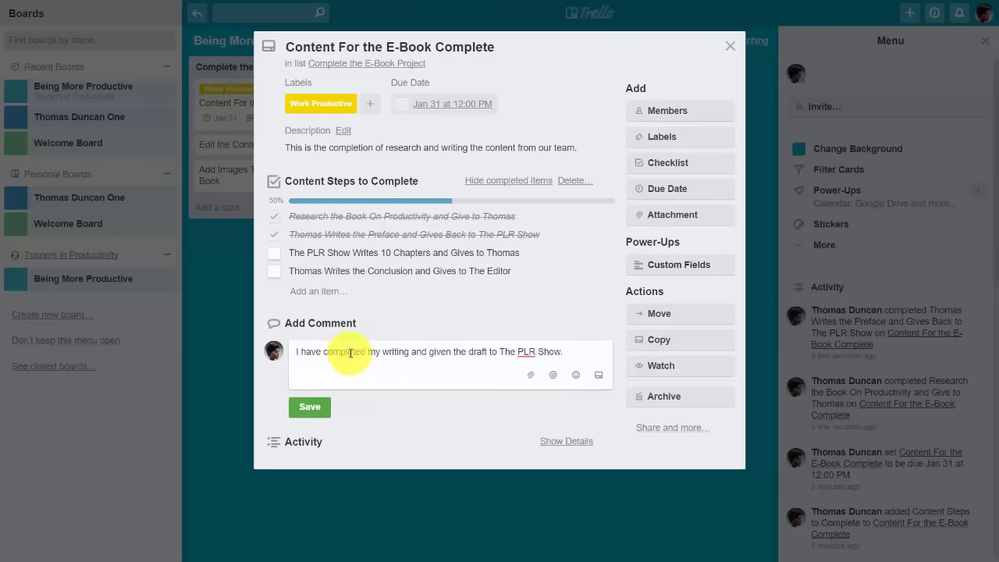
left_click(317, 408)
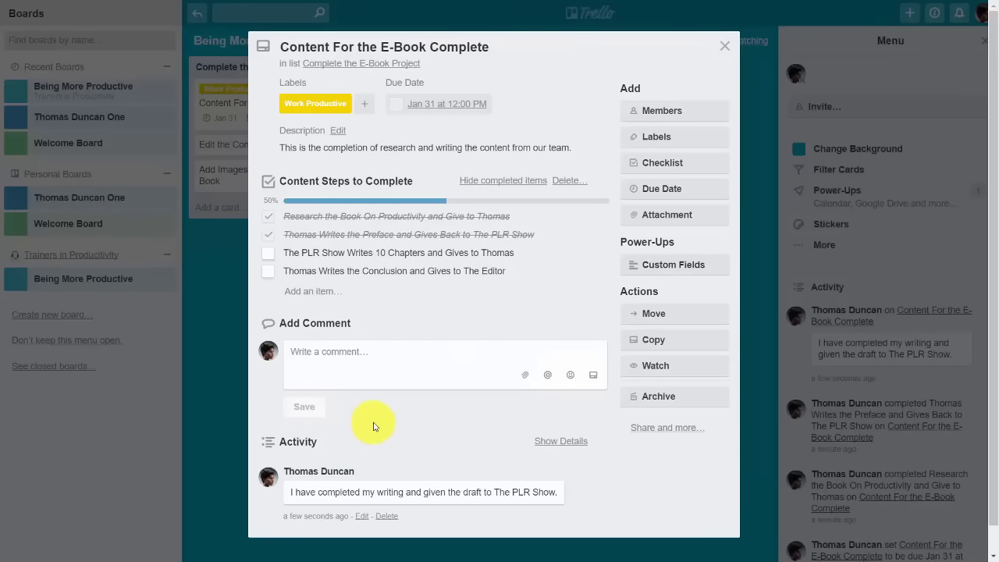
- Attach License Agreement.docx and post a comment on it: "Here is my portion of the draft ready to be viewed by The PLR Show."
left_click(652, 217)
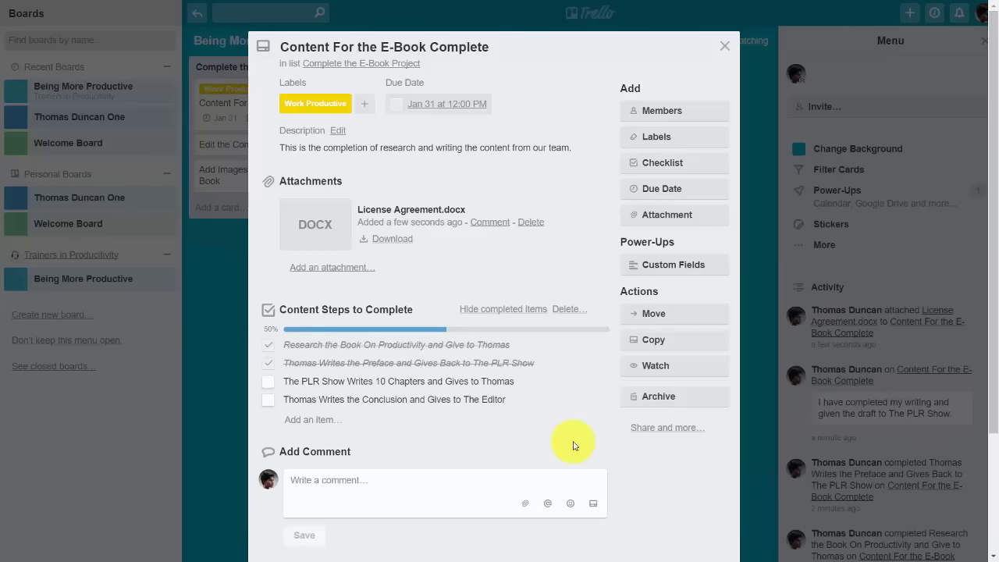
left_click(485, 225)
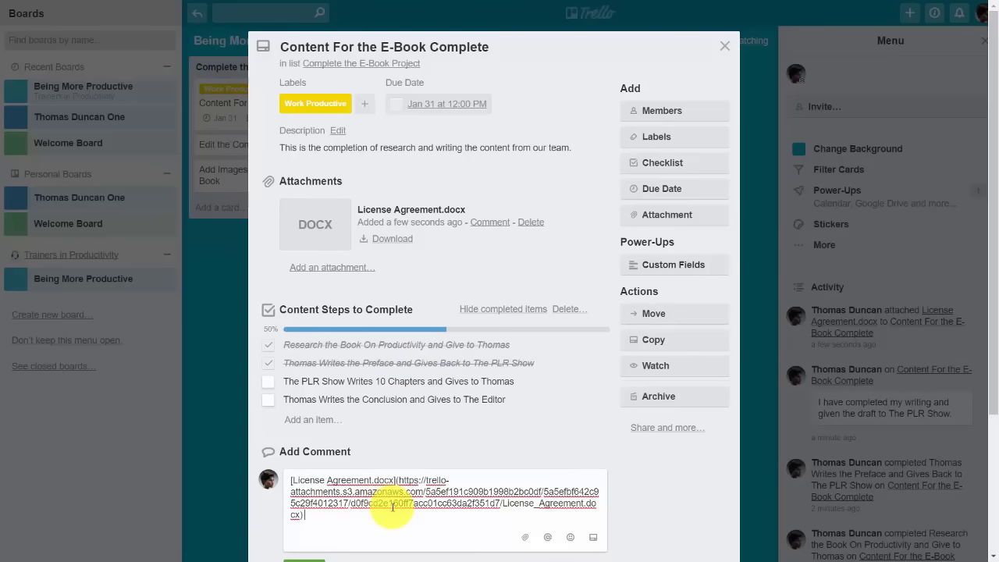
type("Here is my portion of the draft ready to be viewed by The PLR Show.")
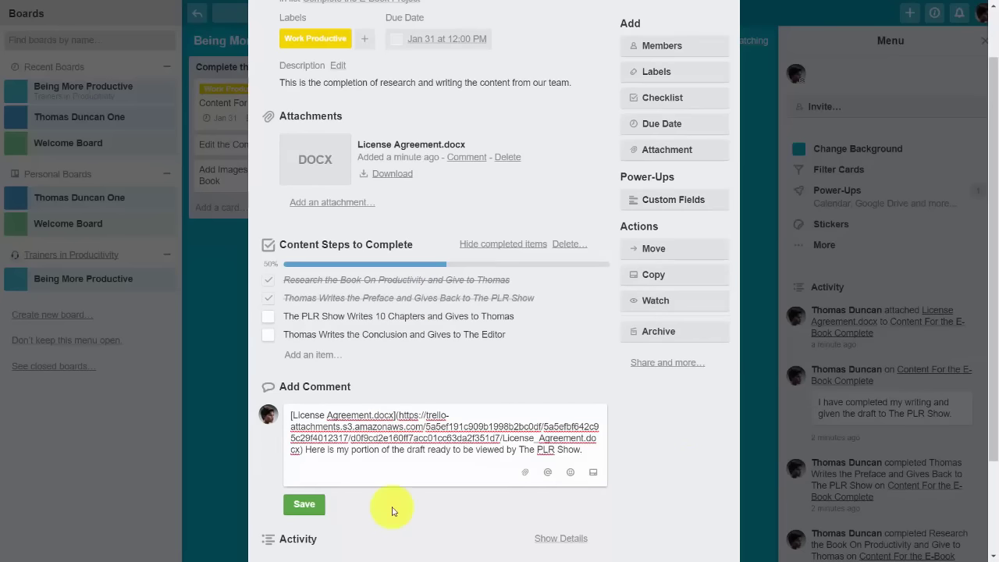
left_click(305, 504)
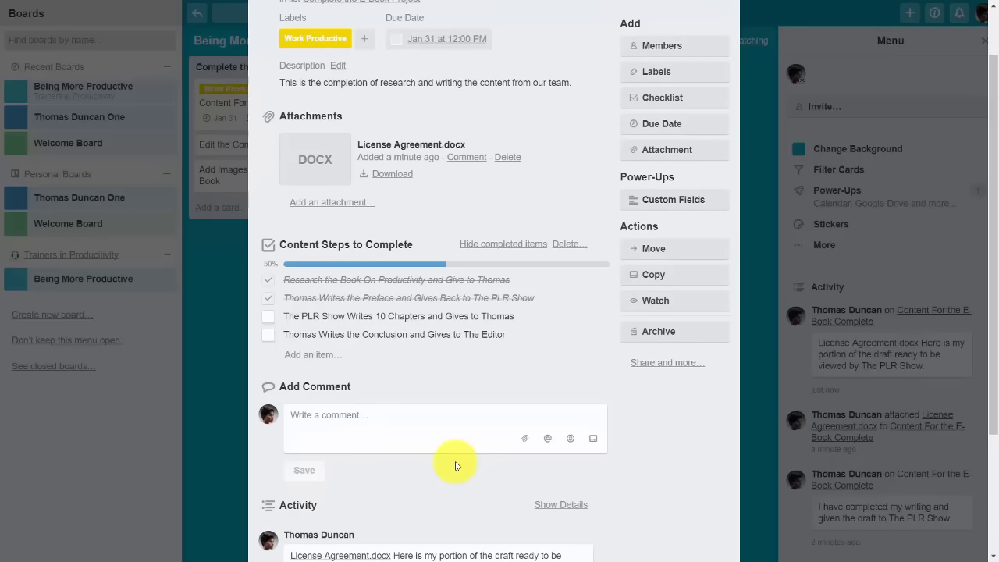
- Review the card's activity comments, attachment and checklist progress
scroll(456, 466, "down", 2)
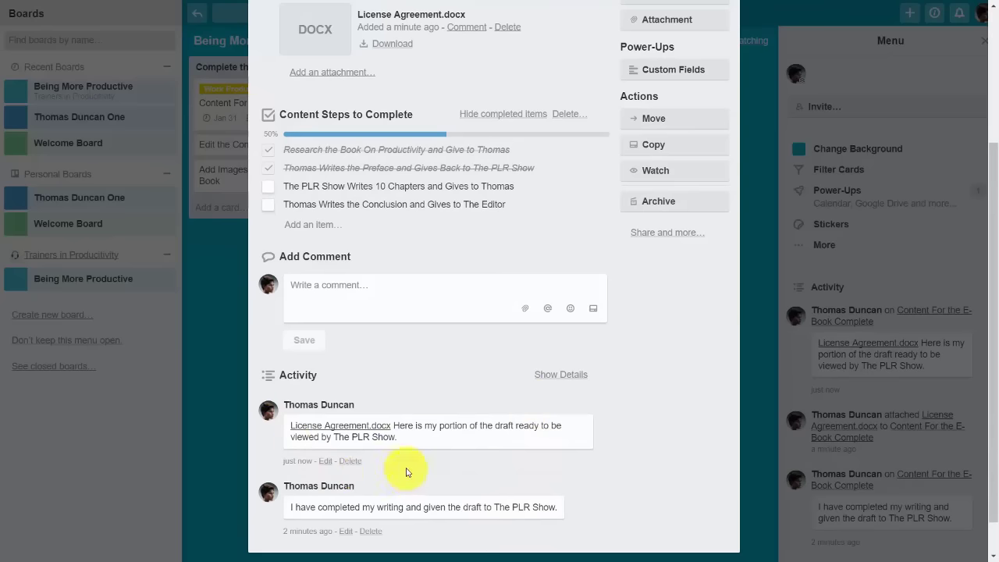
scroll(408, 471, "up", 2)
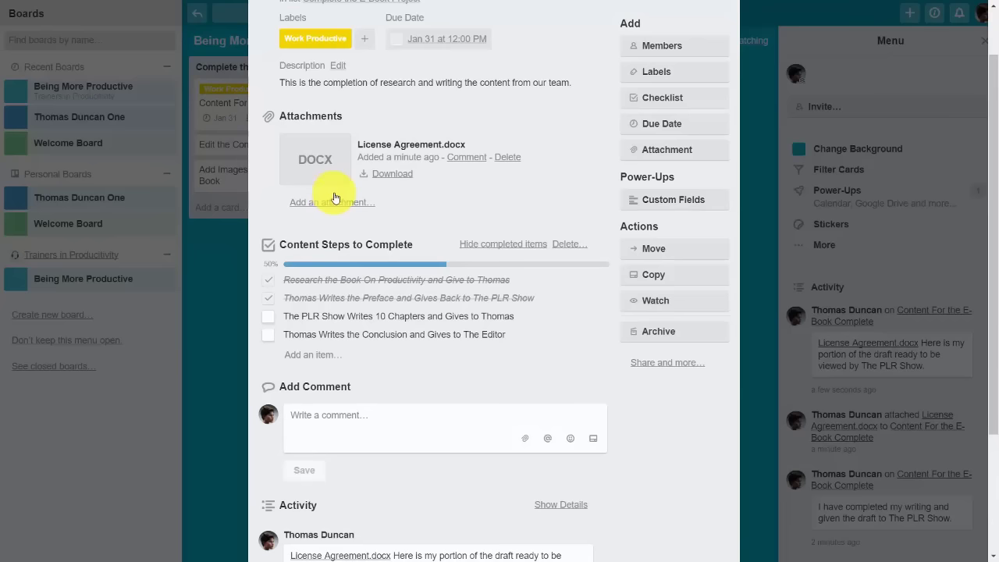
scroll(405, 379, "up", 1)
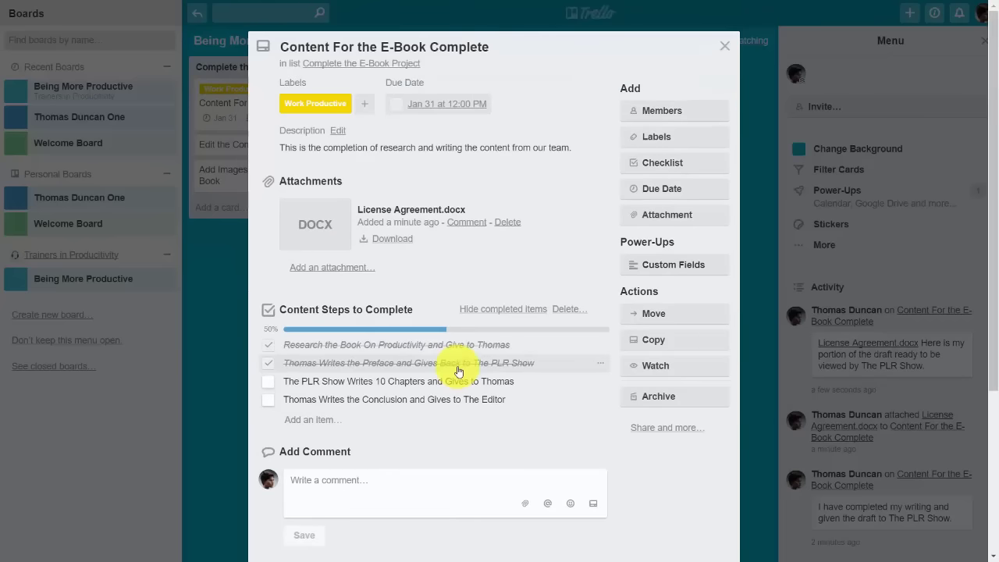
scroll(459, 370, "down", 1)
scroll(484, 351, "up", 1)
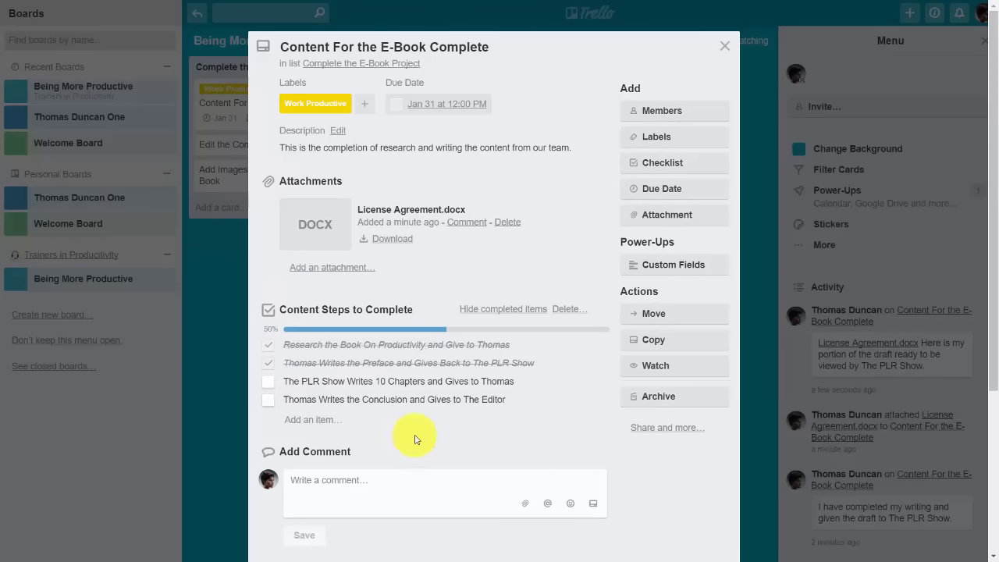
scroll(435, 437, "down", 1)
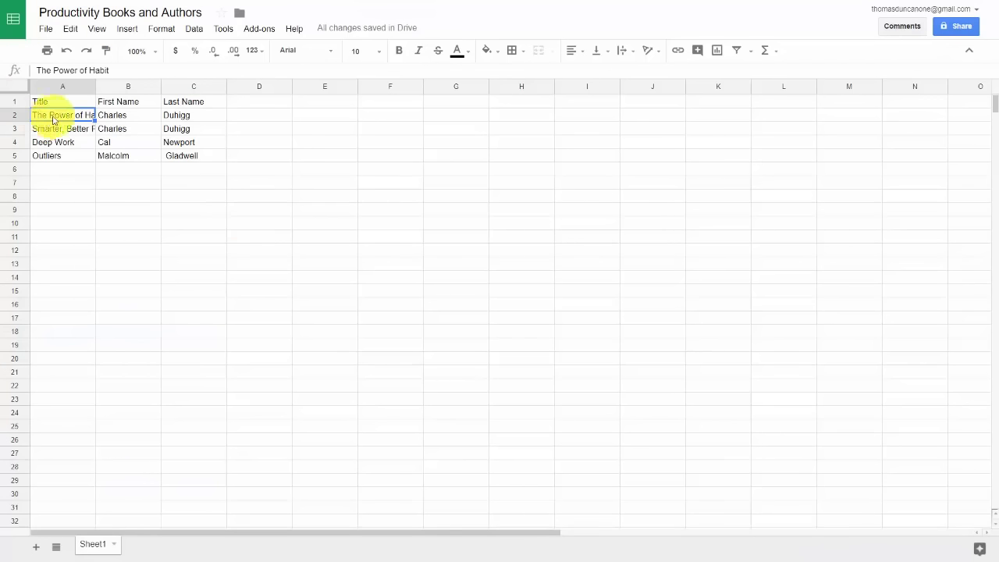
- Copy the book titles in cells A2:A5 of the Productivity Books and Authors spreadsheet
left_click(57, 115)
left_click_drag(57, 115, 56, 158)
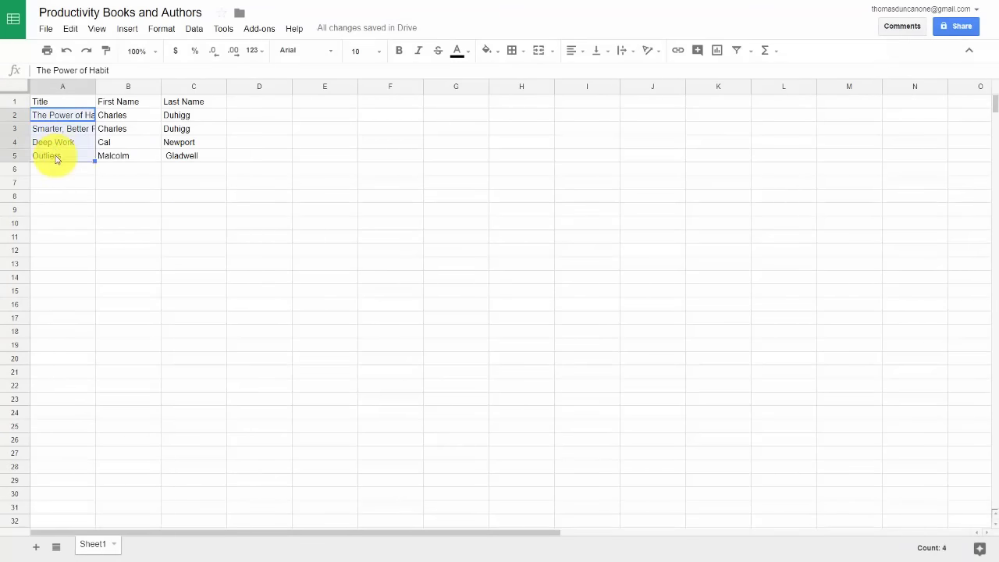
key("ctrl+c")
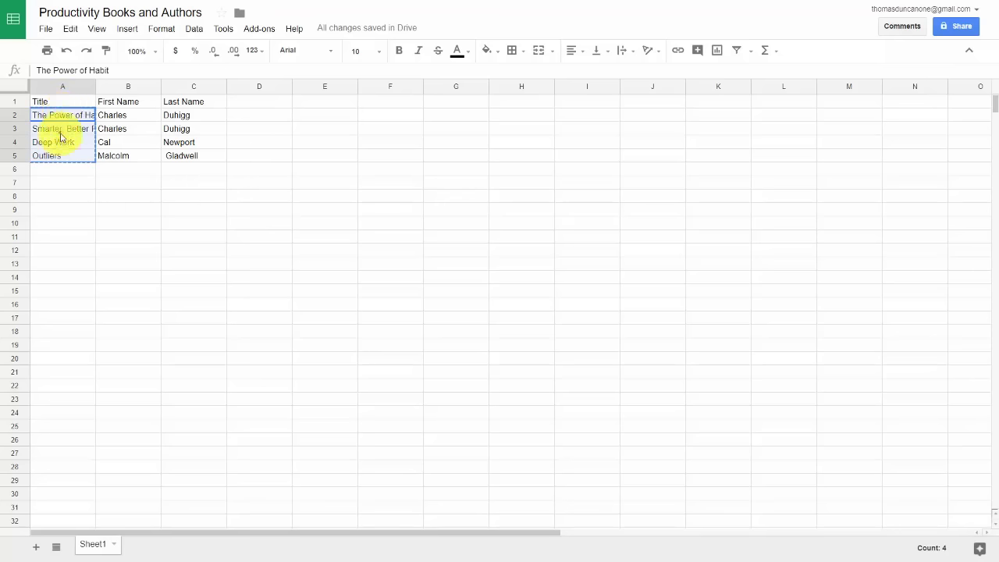
right_click(61, 139)
left_click(82, 165)
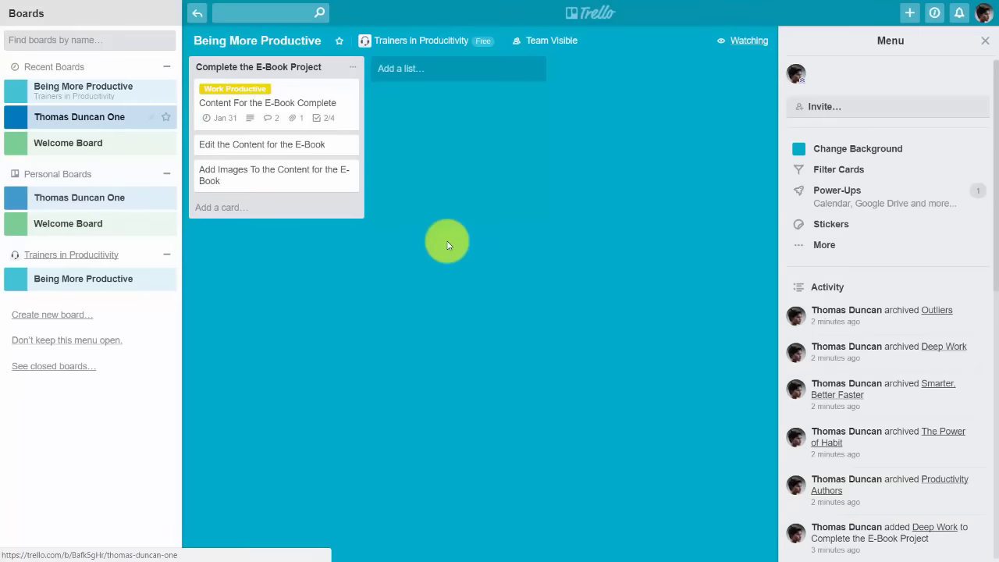
- Paste the copied book titles as a new entry in the Complete the E-Book Project list, creating four separate cards
left_click(215, 207)
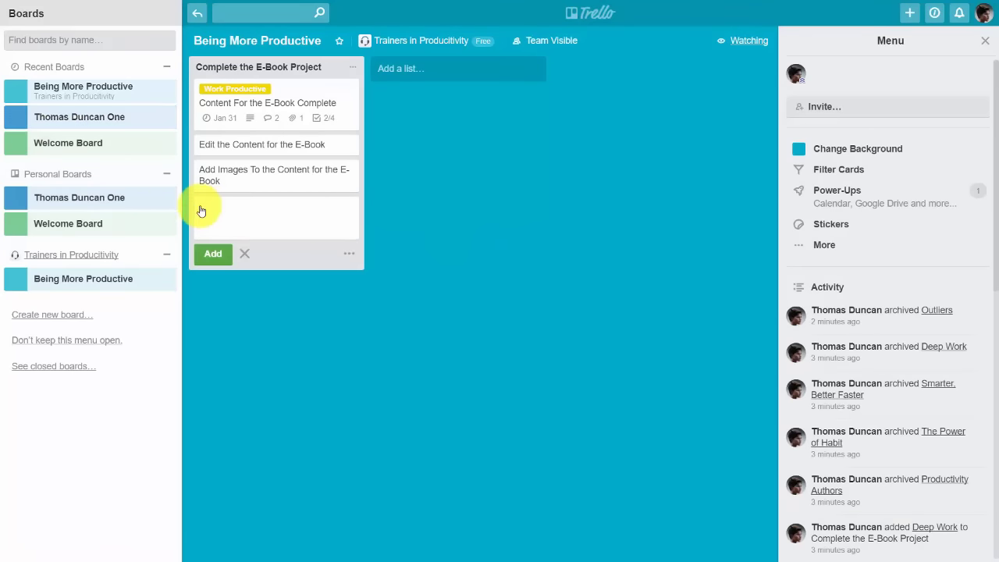
right_click(202, 206)
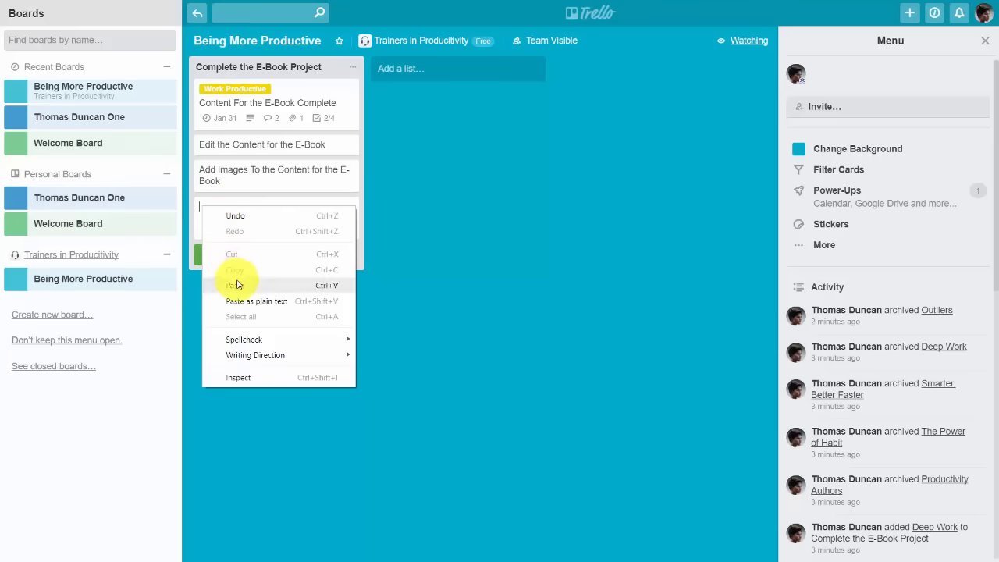
left_click(237, 285)
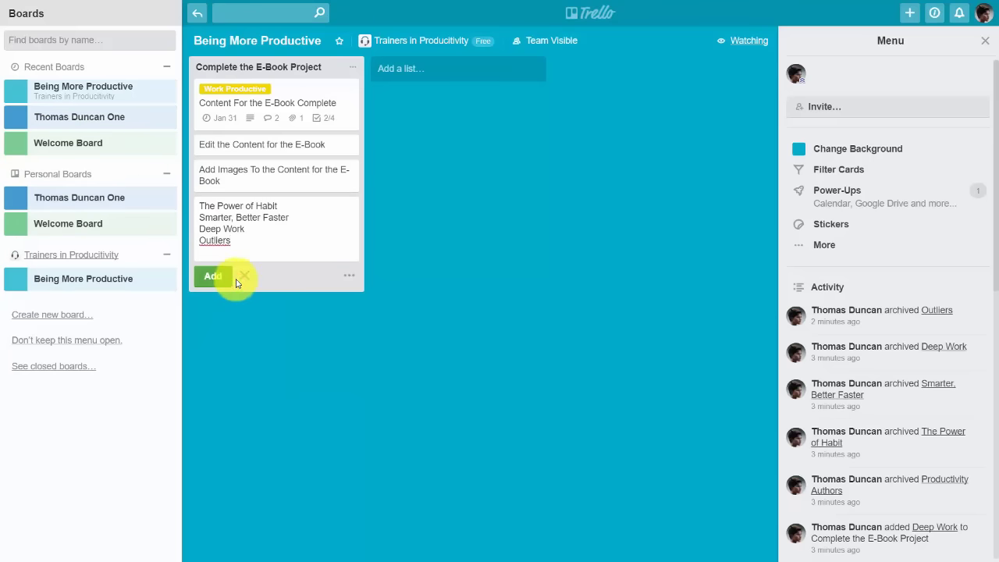
left_click(212, 277)
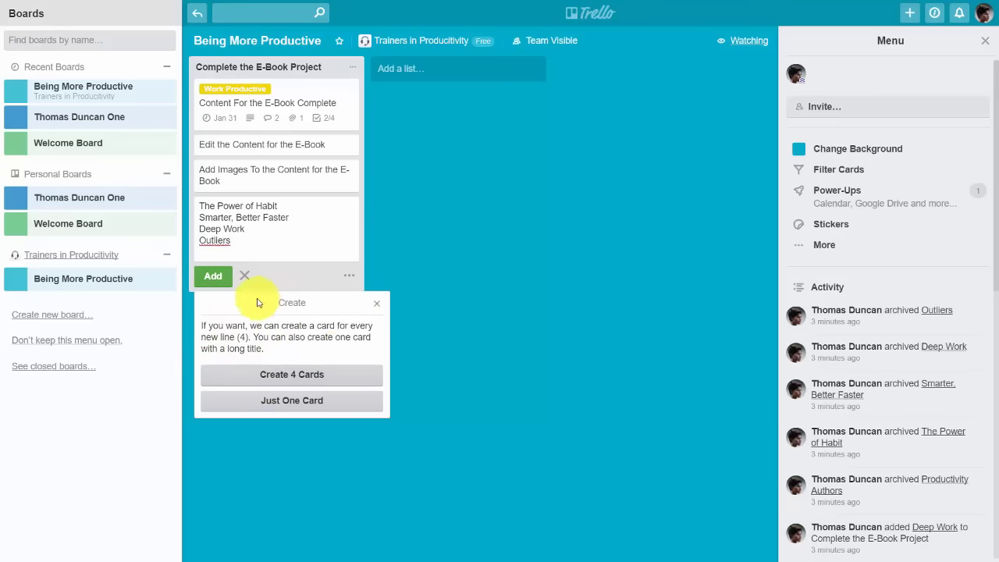
left_click(285, 376)
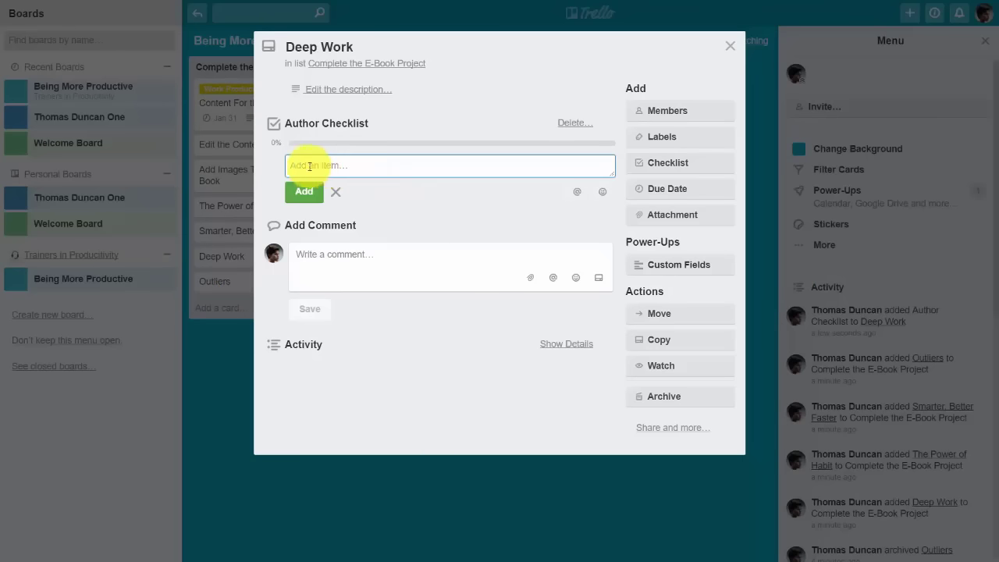
- Paste the copied book titles into the Deep Work card's Author Checklist as separate items
key("ctrl+v")
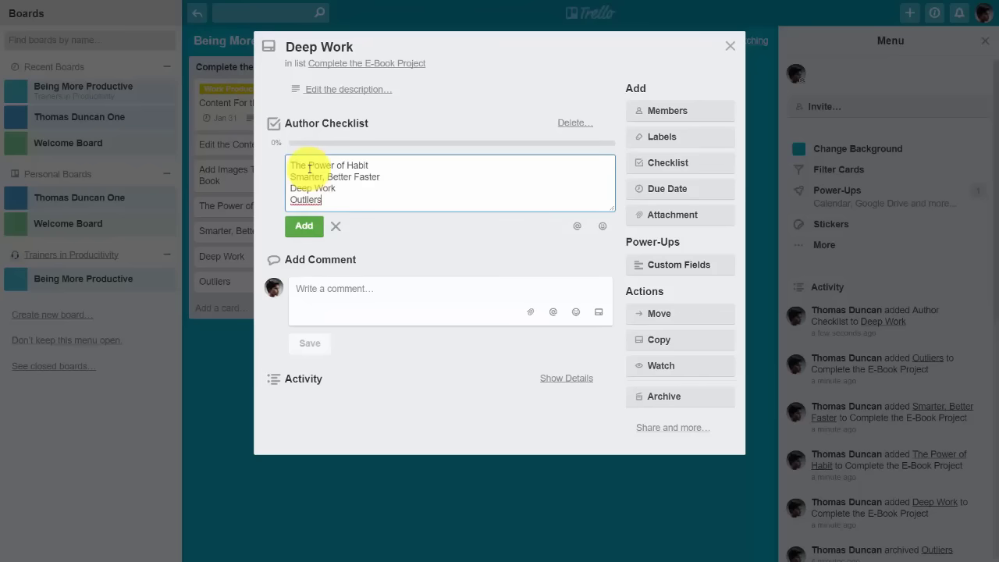
left_click(304, 225)
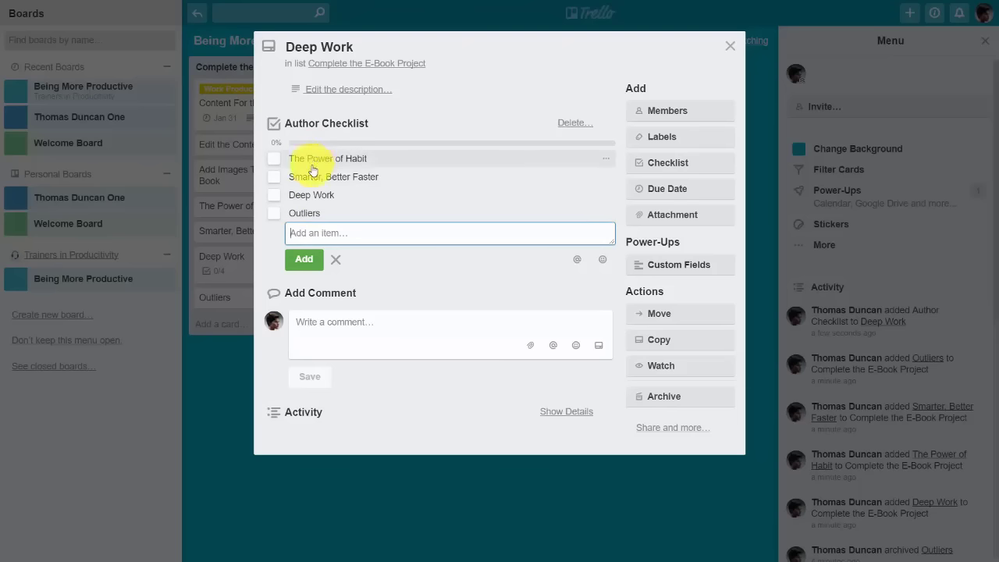
key("Escape")
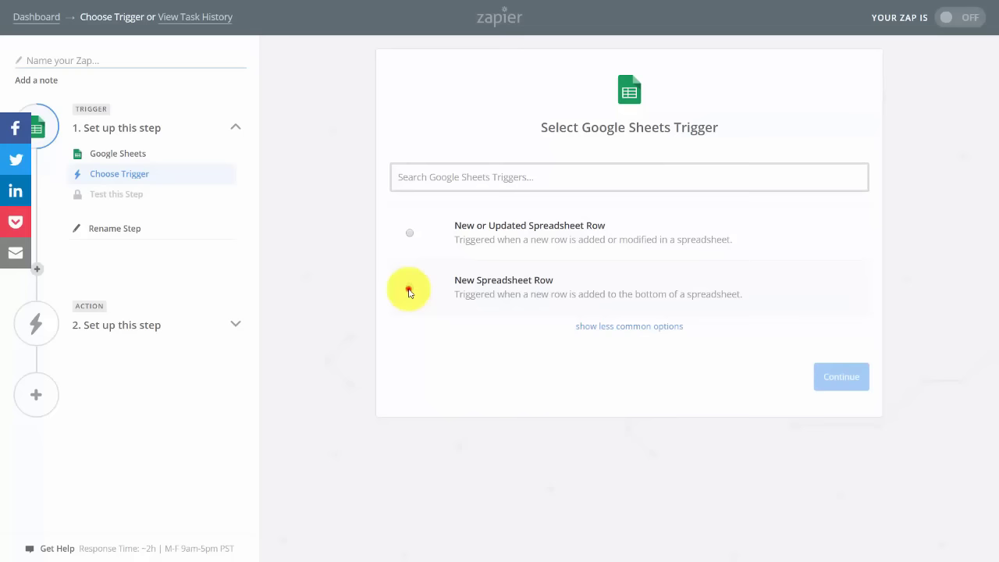
- In Zapier, set up and test the Google Sheets New Spreadsheet Row trigger for the Productivity Authors worksheet of Productivity Books and Authors
left_click(409, 289)
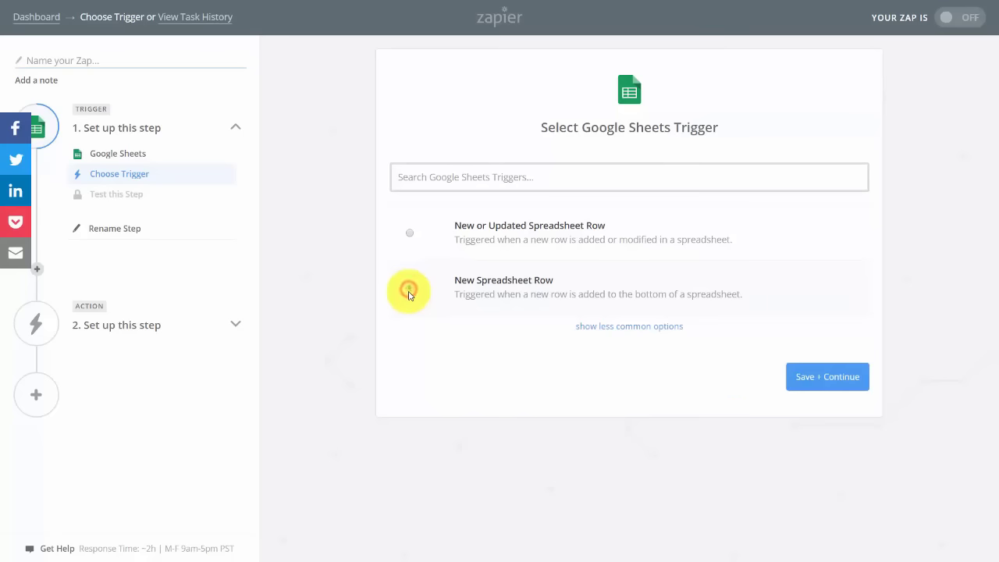
left_click(822, 379)
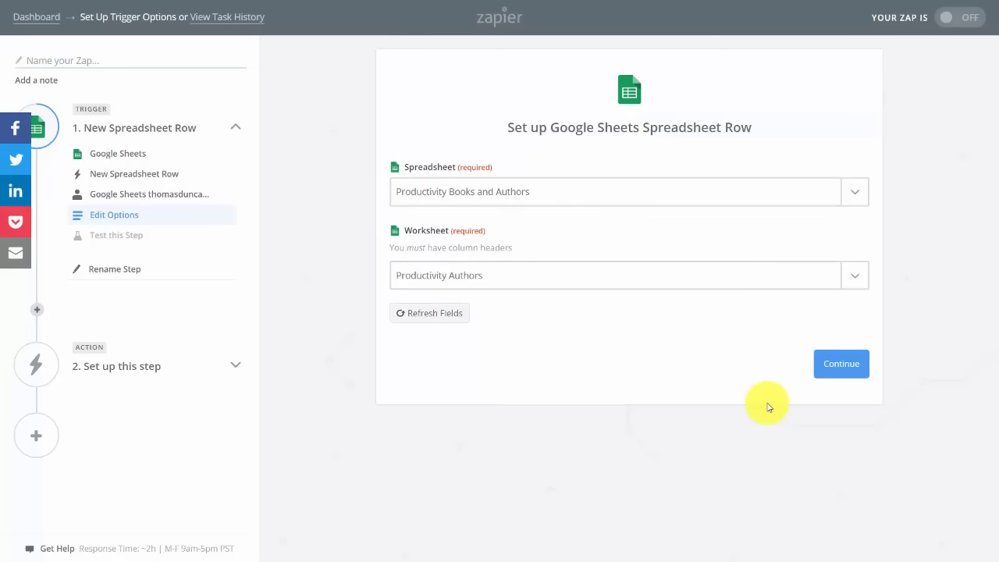
left_click(839, 365)
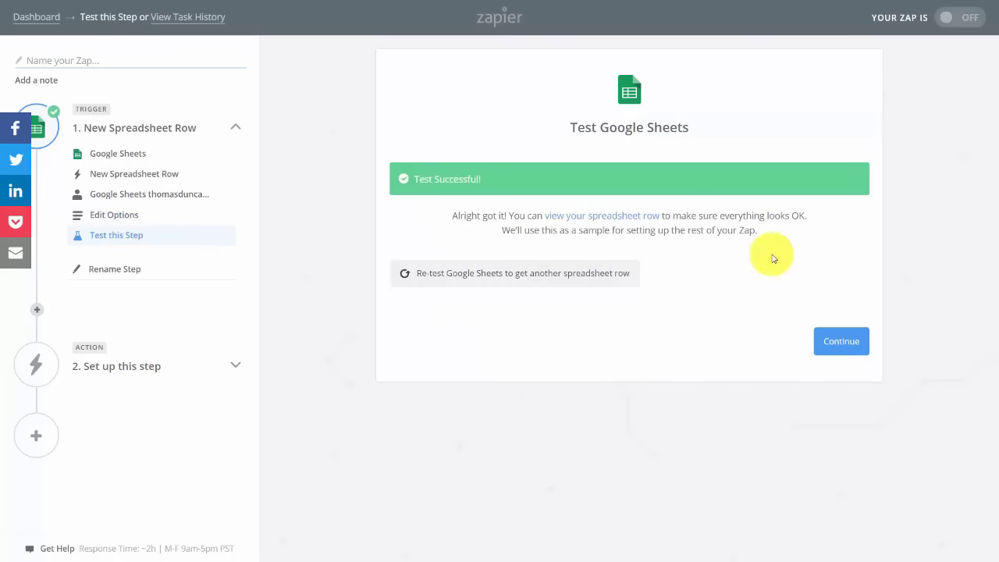
left_click(839, 344)
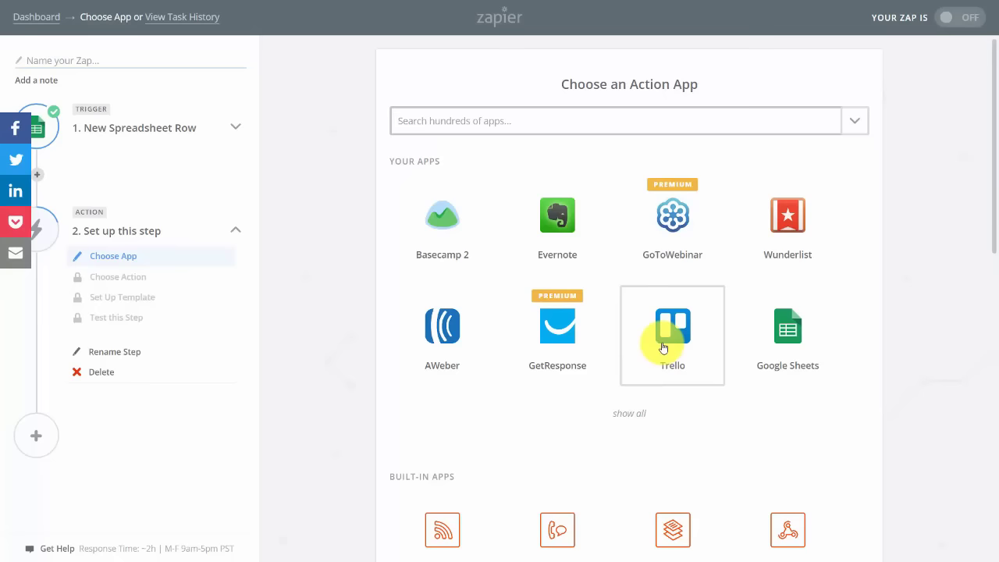
- Add Trello as the Zap's action app with the Create List action
left_click(662, 347)
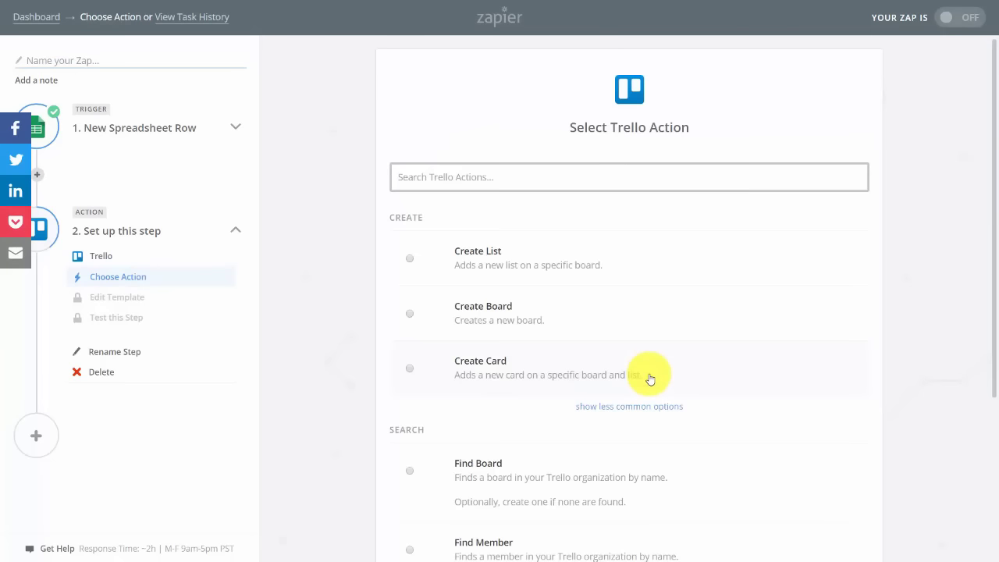
left_click(412, 262)
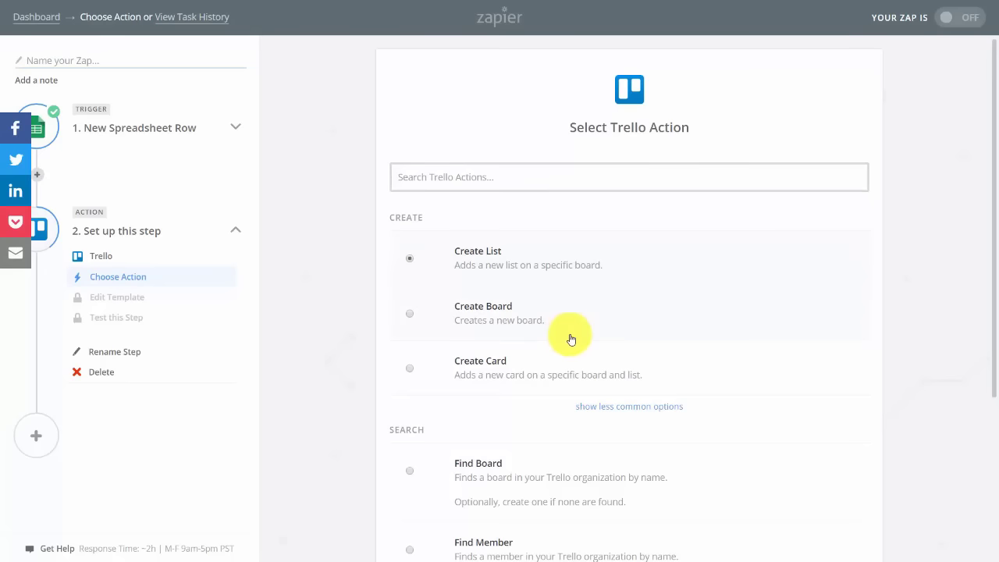
scroll(570, 339, "down", 3)
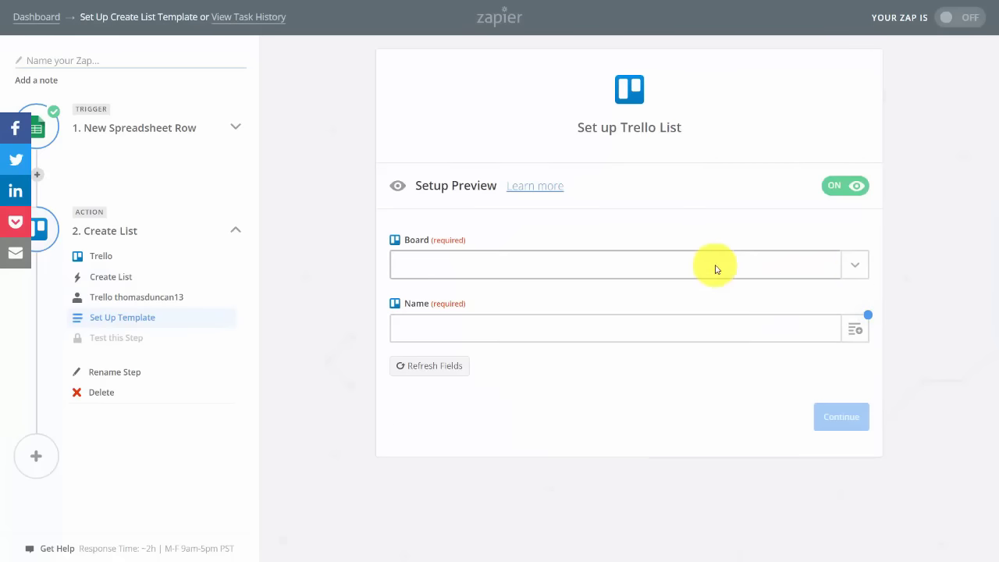
- Set the new list's board to Being More Productive and its name to the spreadsheet row's Last Name field
left_click(850, 263)
left_click(451, 318)
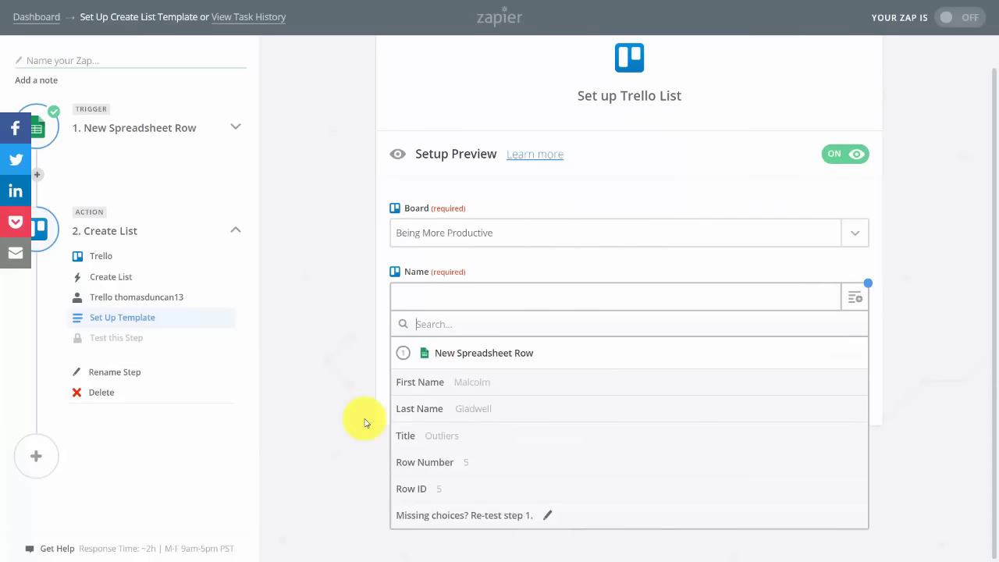
left_click(431, 414)
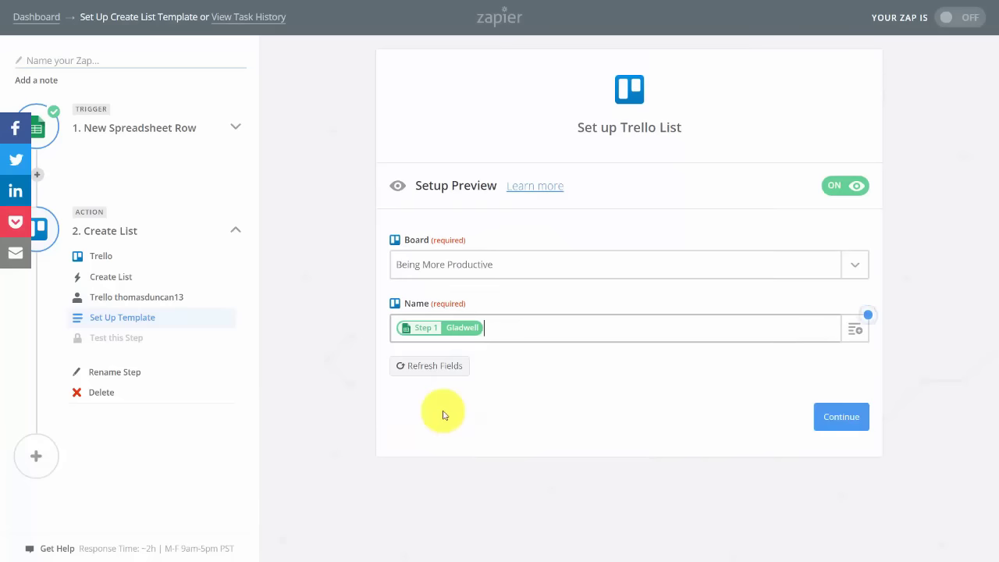
left_click(818, 418)
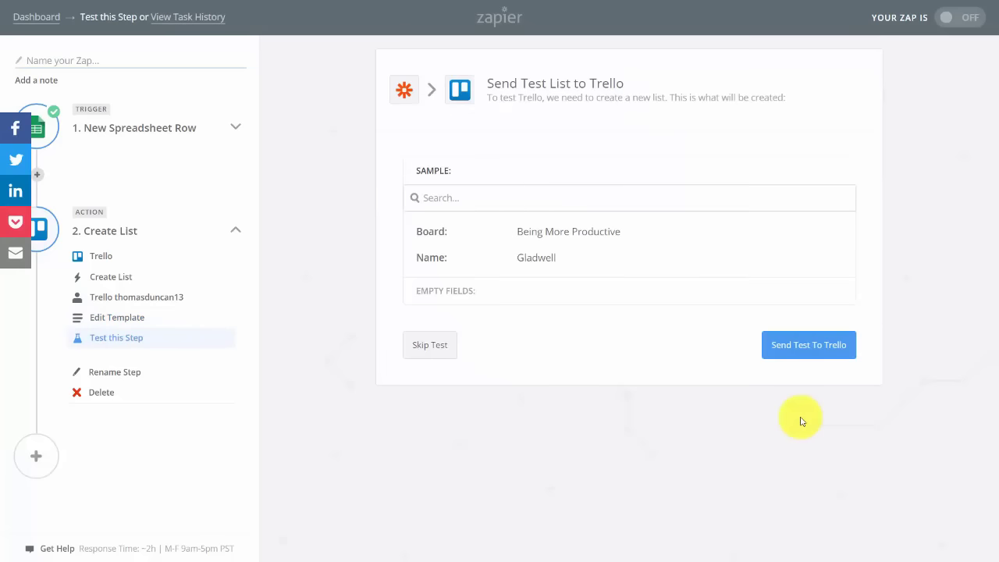
- Send the test list to Trello, review the returned sample and finish the Zap
left_click(787, 348)
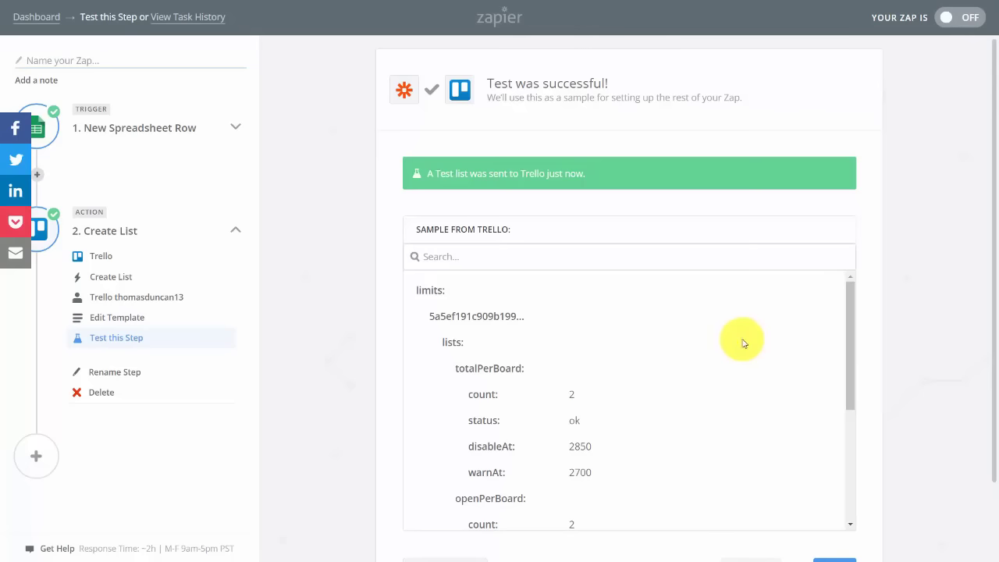
scroll(618, 339, "down", 8)
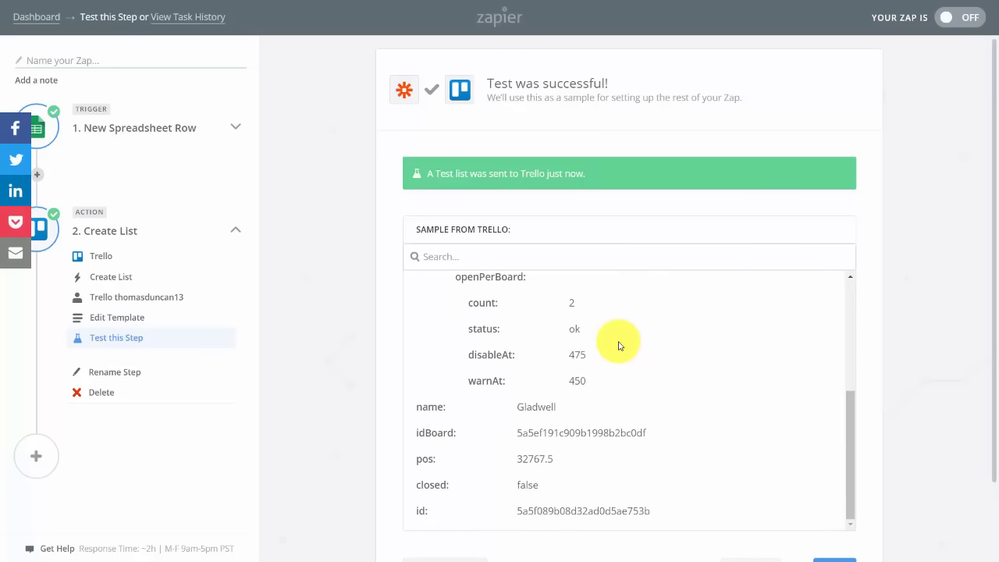
scroll(618, 346, "down", 2)
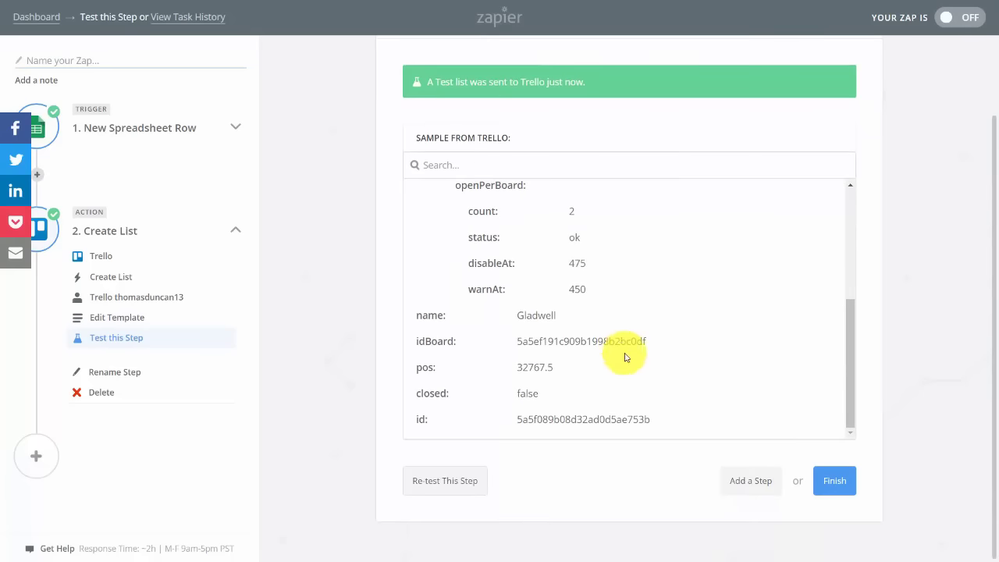
left_click(825, 482)
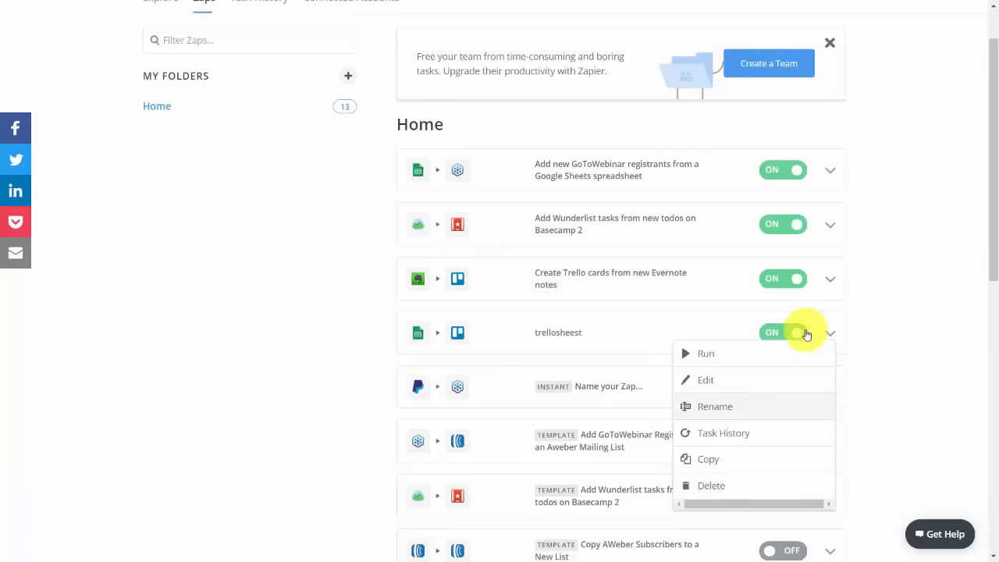
- Run the trellosheest Zap
left_click(707, 358)
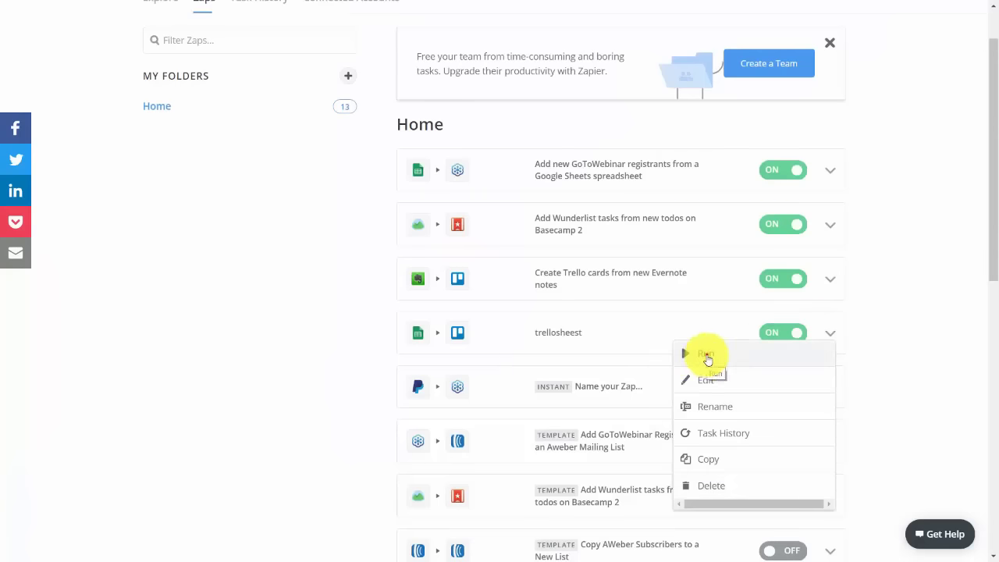
left_click(707, 358)
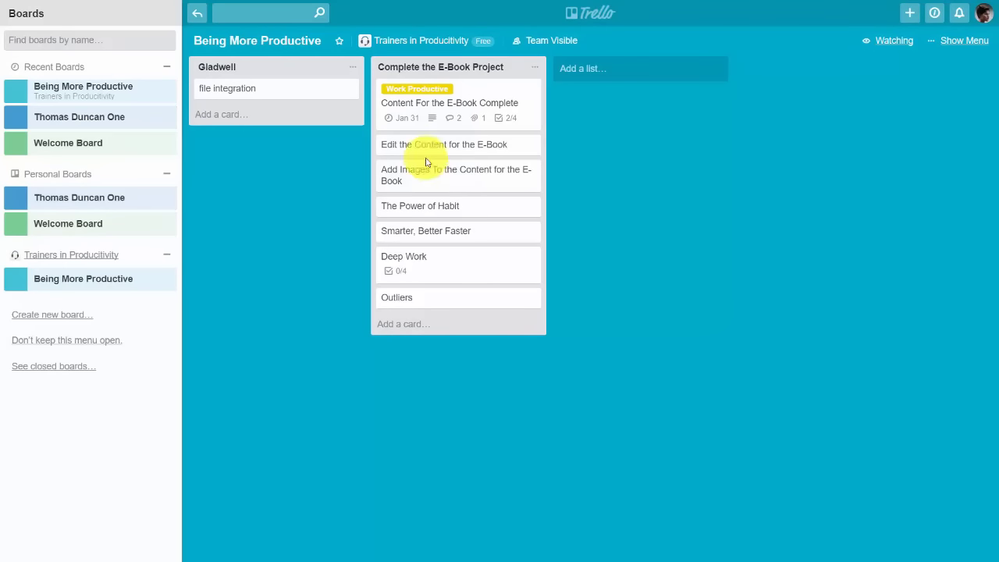
- In Trello, attach the Content For the E-Book Complete card and the blue personal board to the Gladwell list's file integration card
left_click(305, 92)
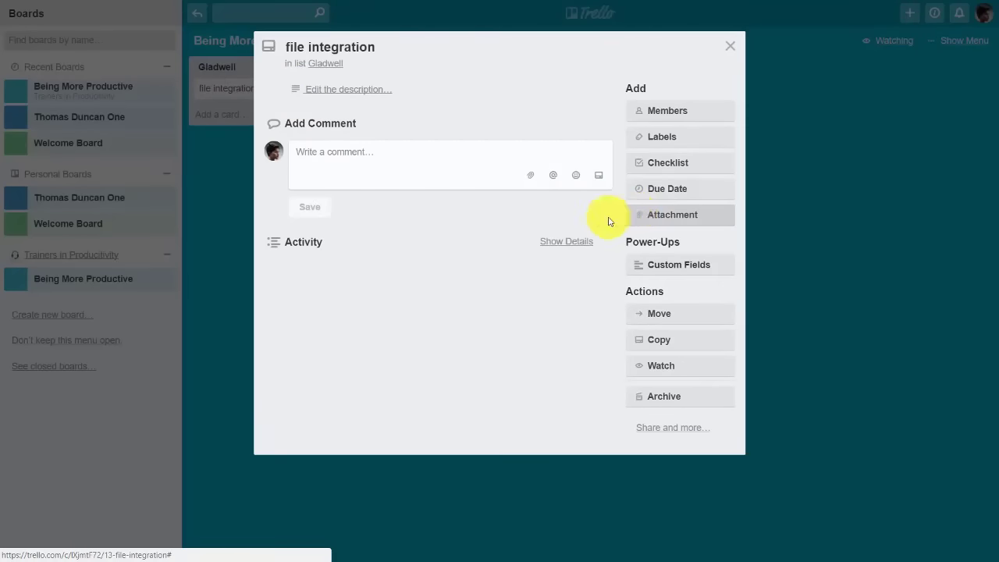
left_click(661, 216)
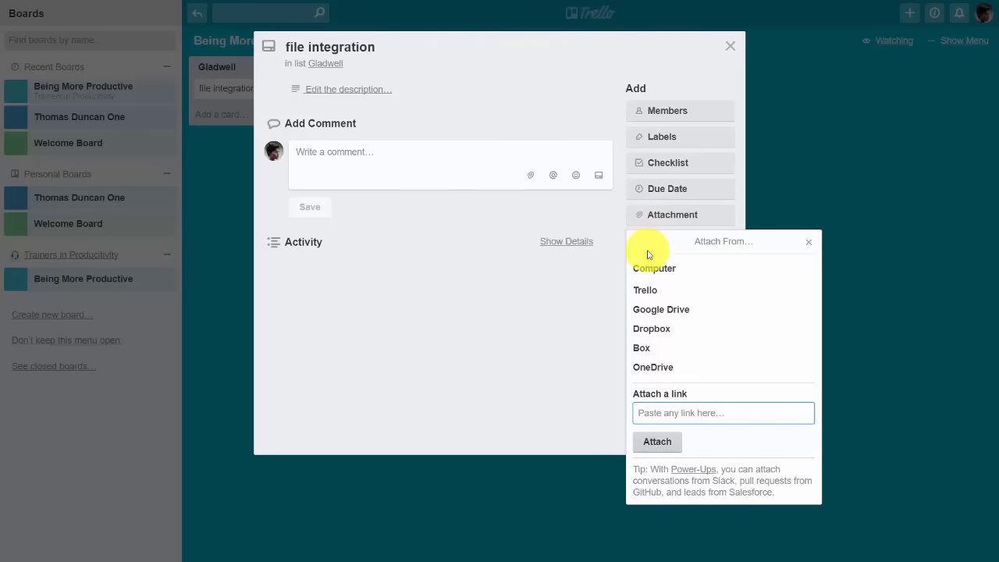
left_click(646, 290)
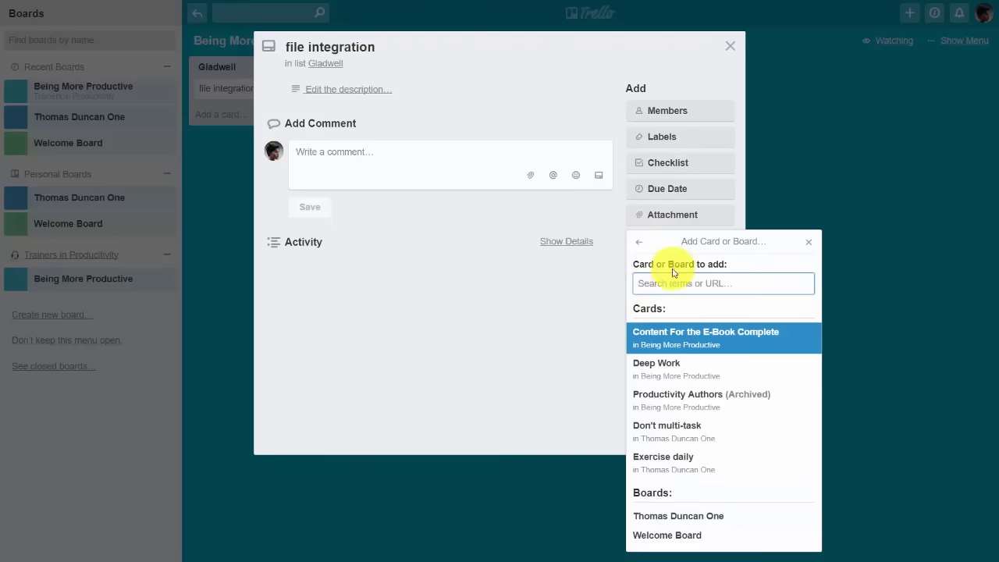
left_click(663, 335)
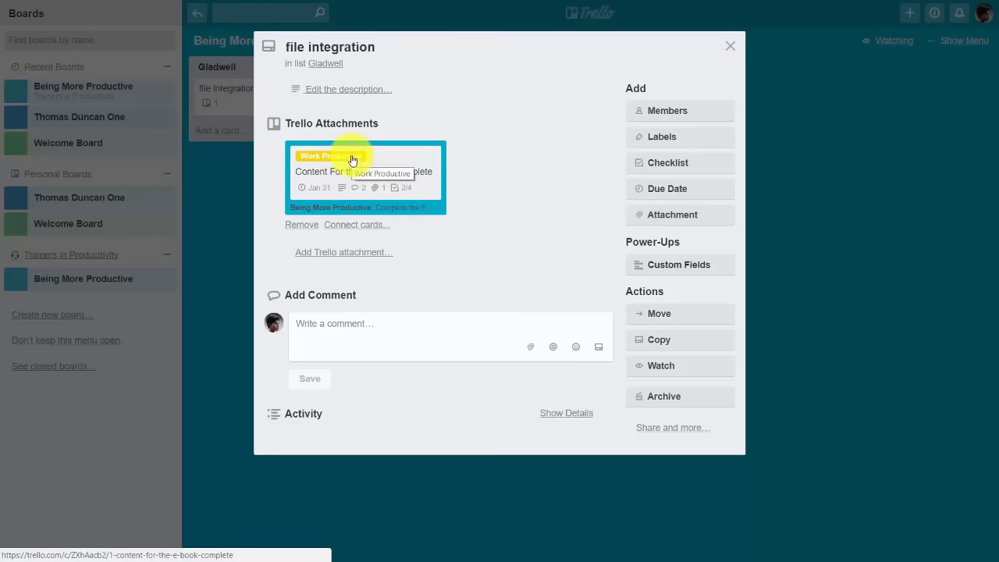
left_click(324, 257)
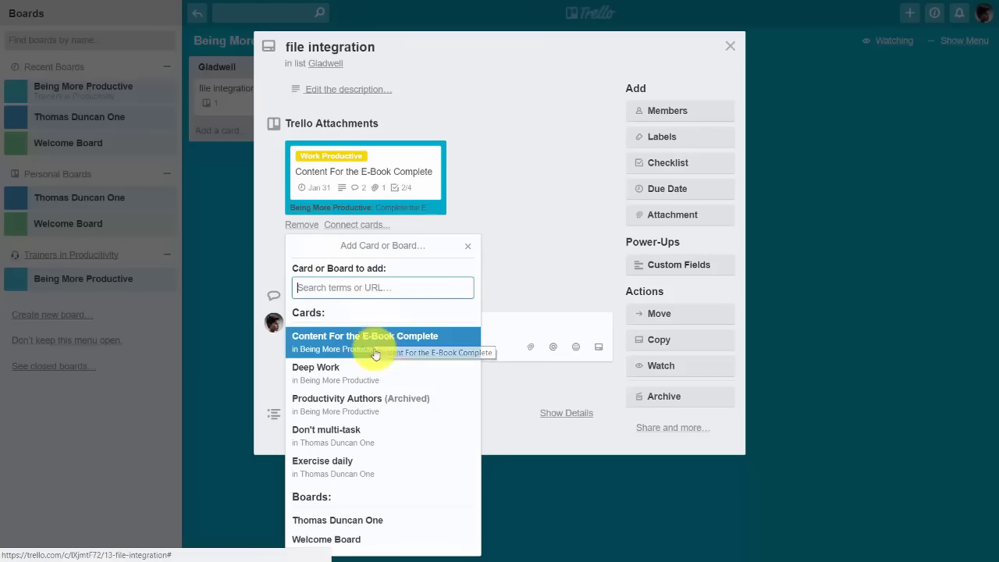
left_click(353, 521)
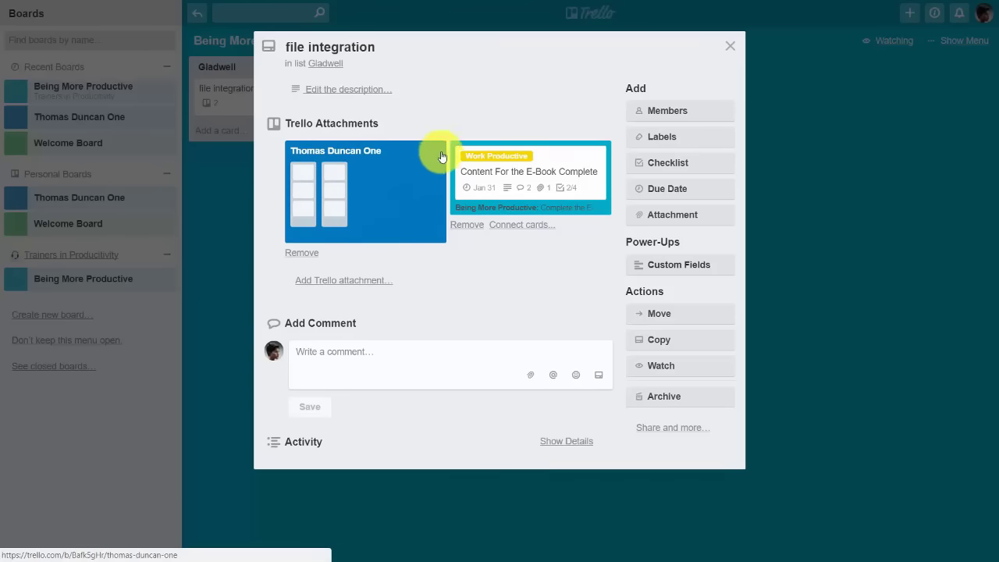
- Attach Get Started with Dropbox.pdf from Dropbox to the file integration card
left_click(662, 215)
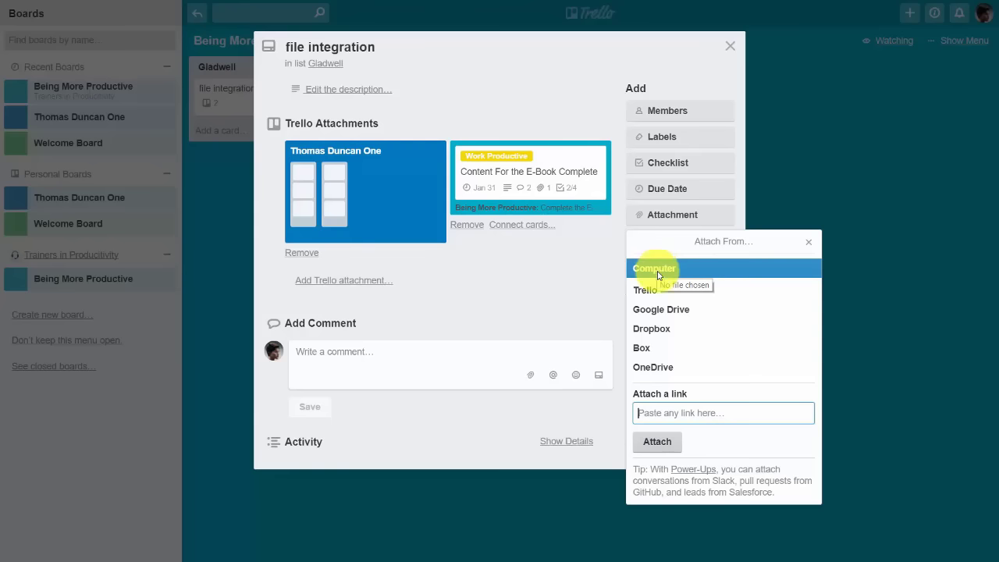
left_click(651, 331)
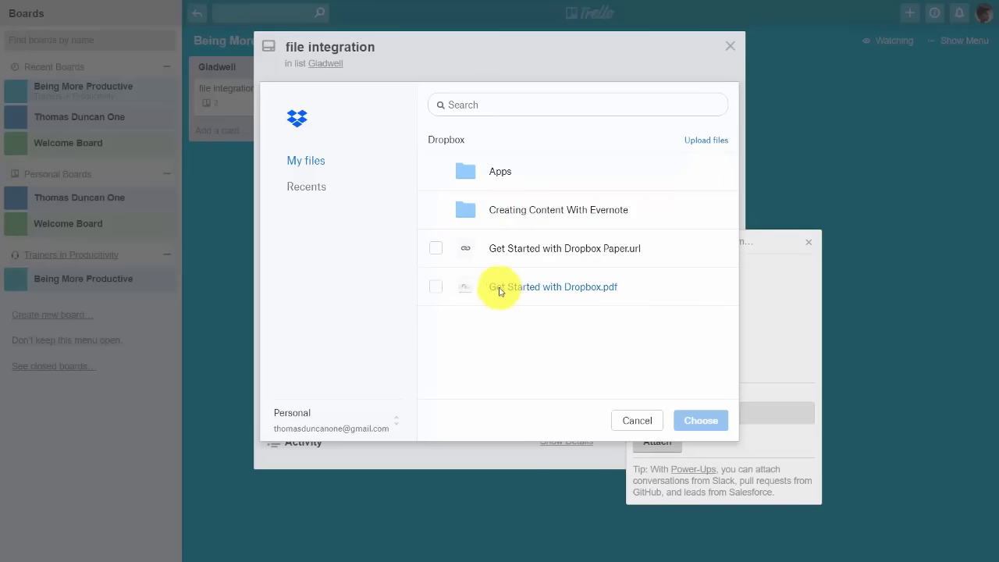
left_click(434, 288)
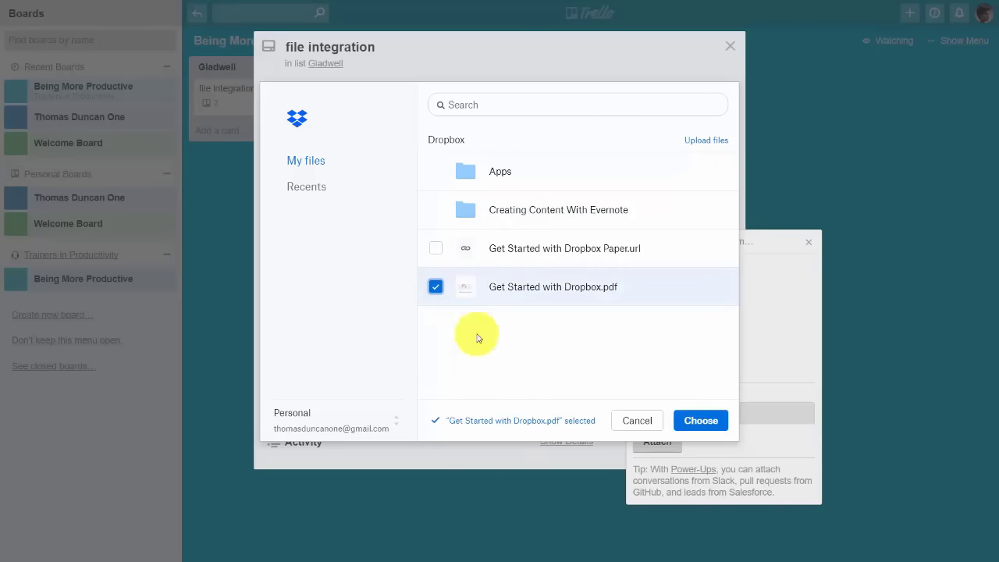
left_click(697, 421)
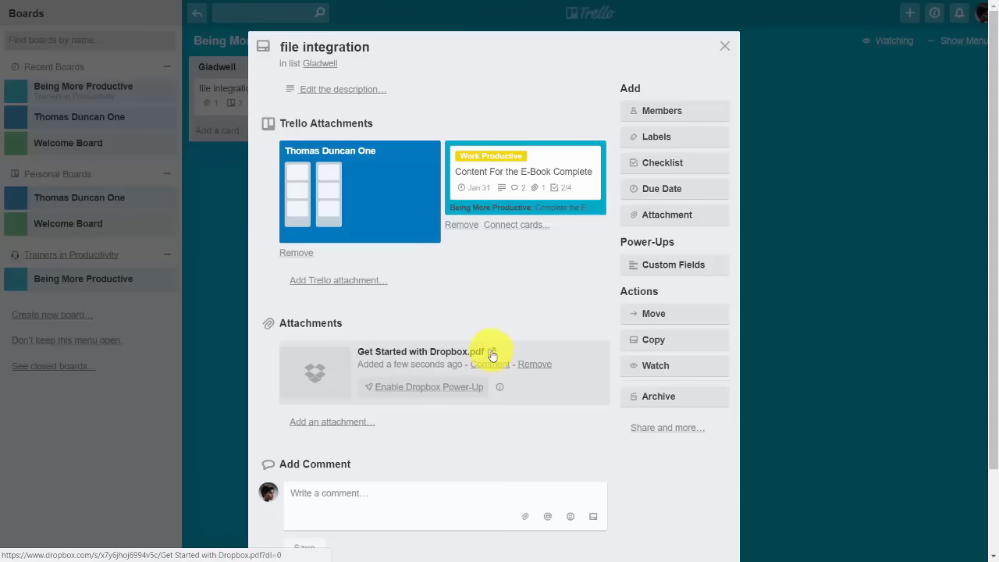
- Attach Welcome to Box.pdf from Box to the file integration card, and reopen the choice of attachment sources
left_click(637, 216)
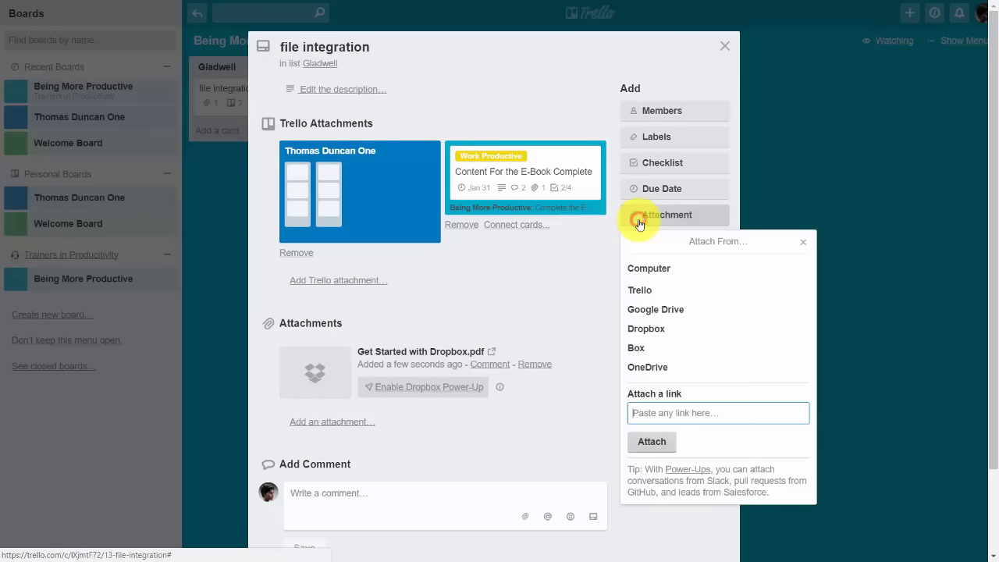
left_click(641, 350)
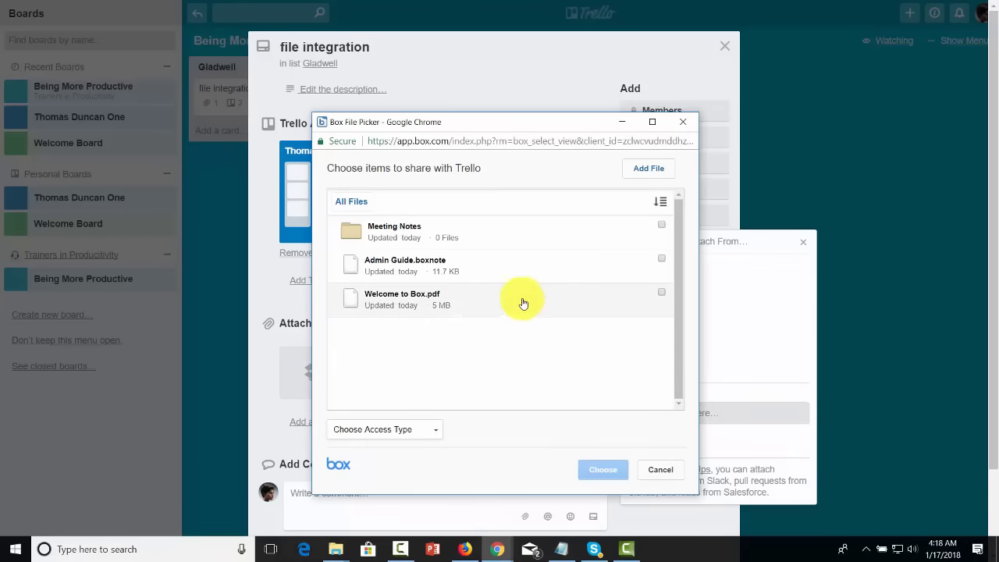
left_click(661, 292)
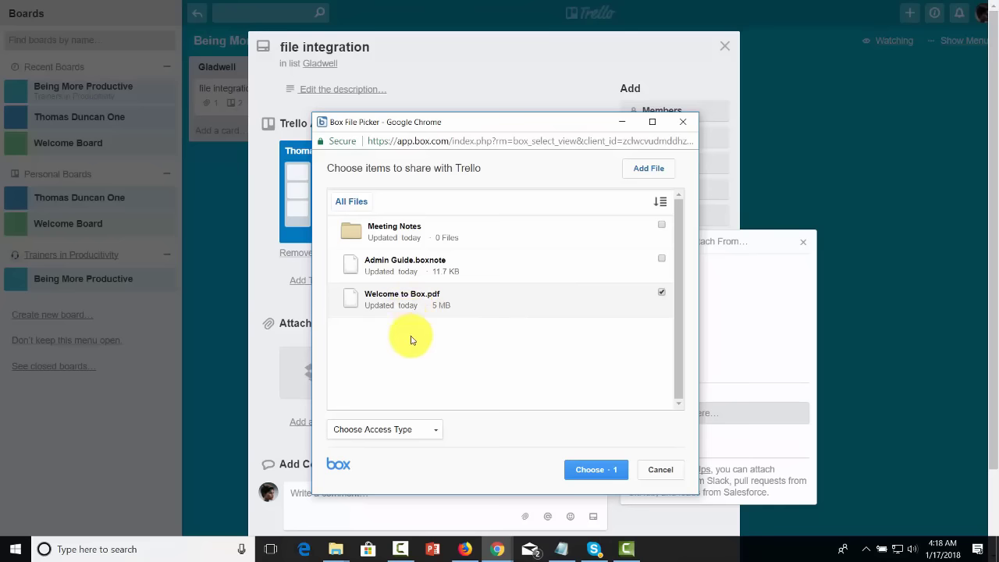
left_click(593, 470)
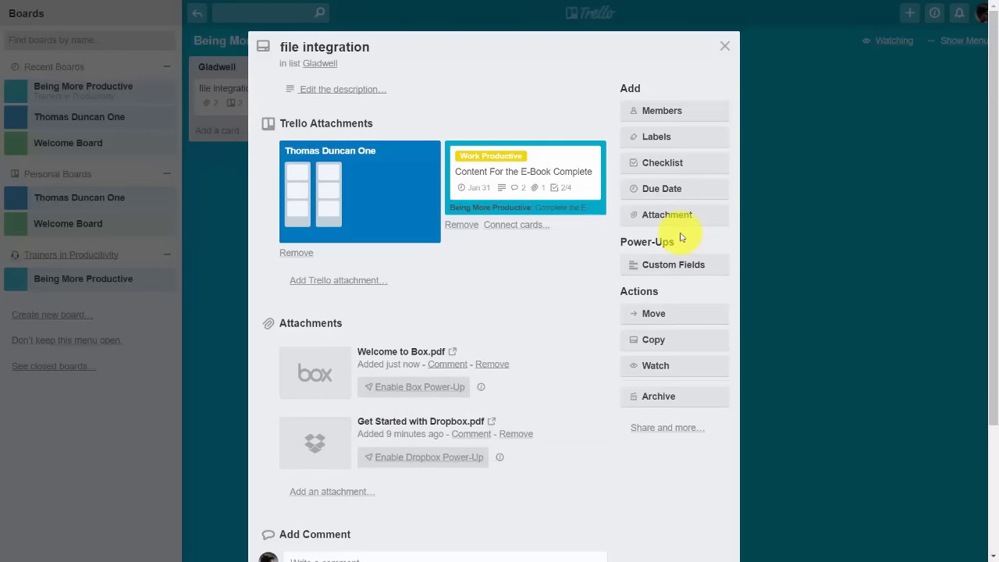
left_click(663, 218)
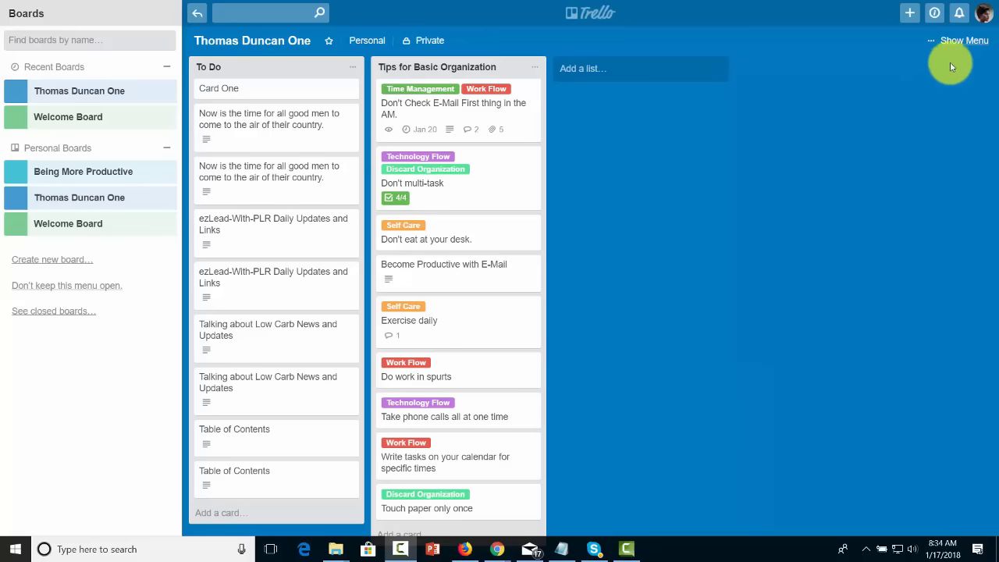
- Enable the Google Drive Power-Up on the blue personal board
left_click(960, 41)
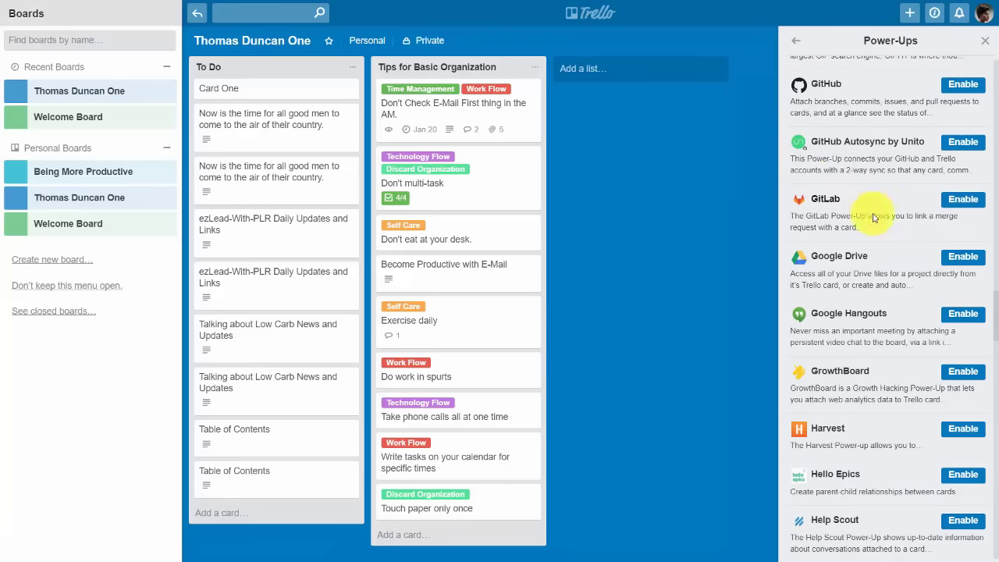
left_click(956, 259)
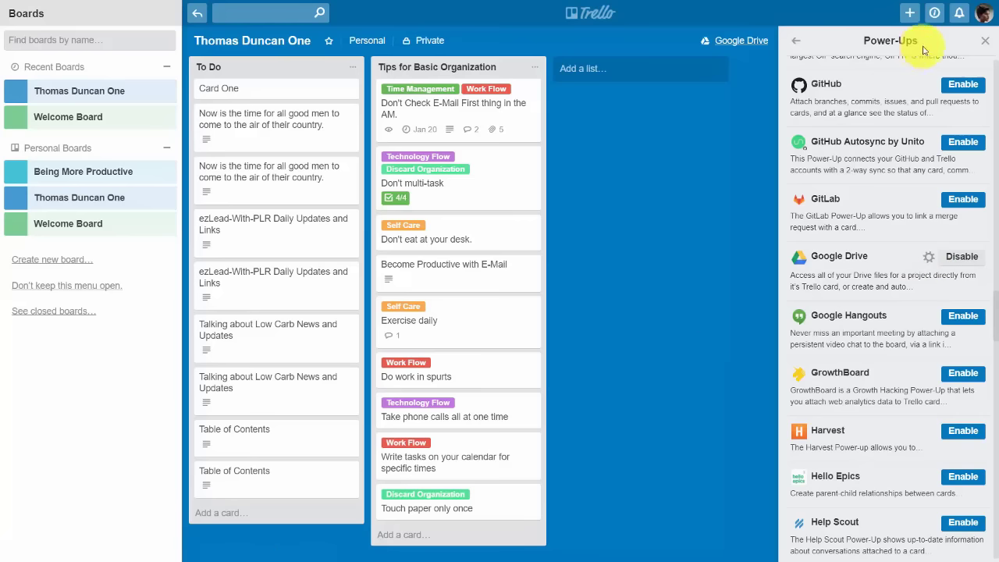
left_click(984, 40)
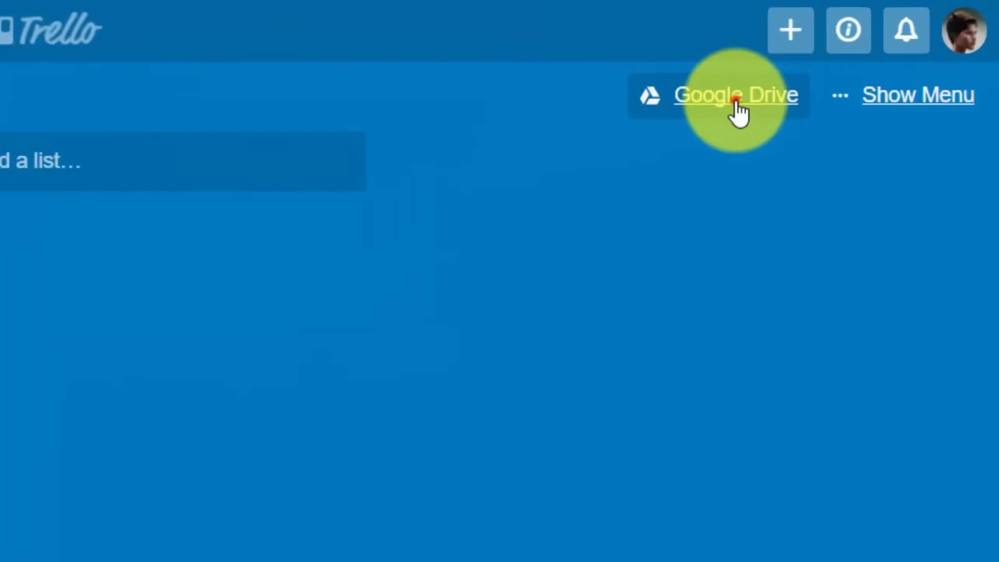
- Create a Google Slides presentation from the personal board and open it in Google Slides to look through the slides
left_click(887, 44)
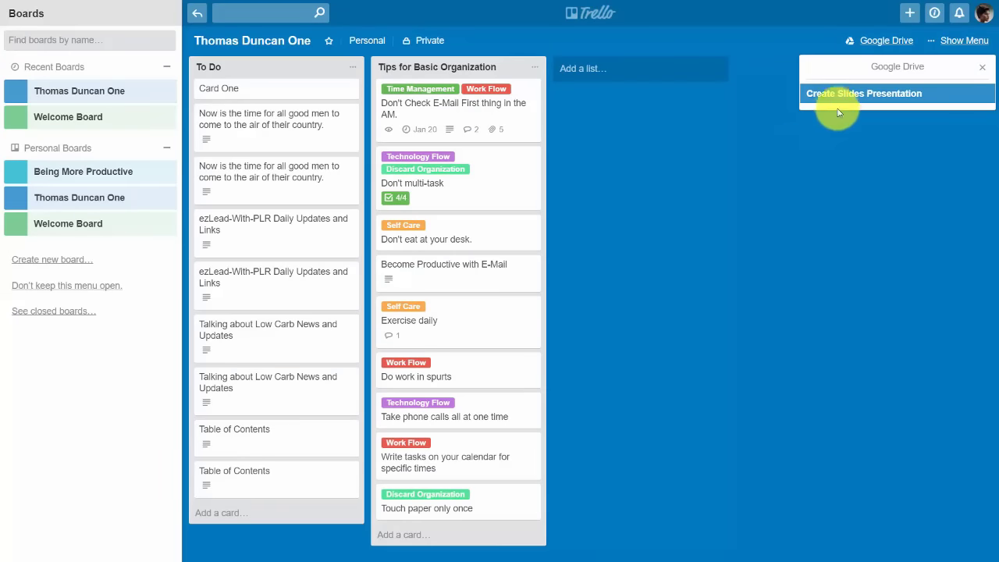
left_click(845, 95)
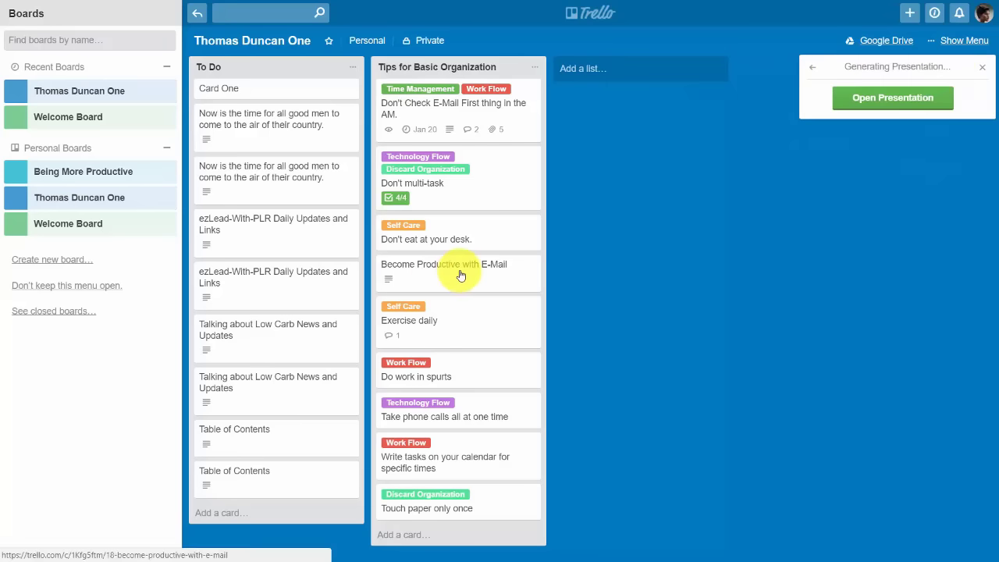
left_click(864, 103)
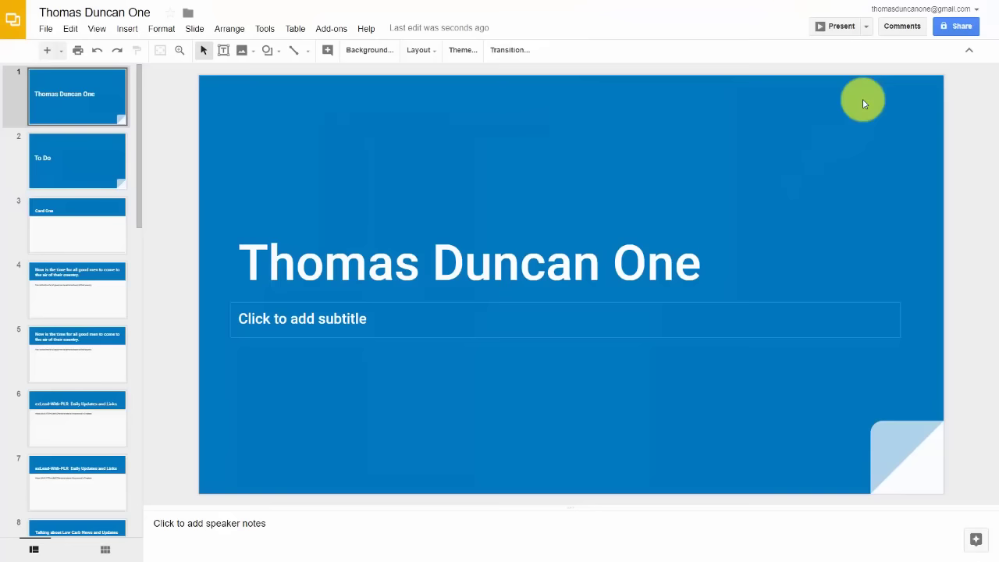
left_click(462, 50)
left_click(78, 219)
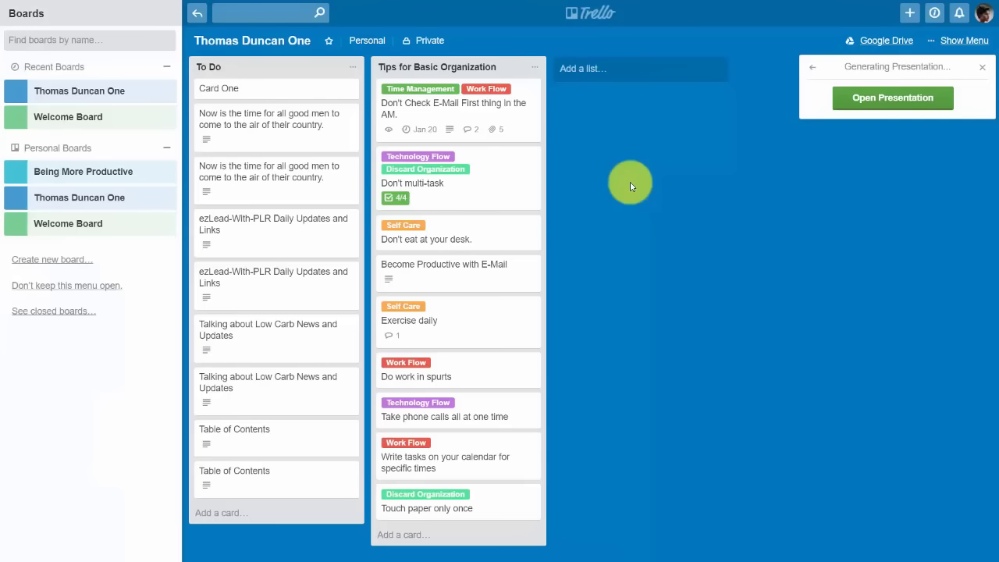
- Back in Trello, open Card One in the To Do list to view its options, and close it
left_click(263, 86)
right_click(264, 87)
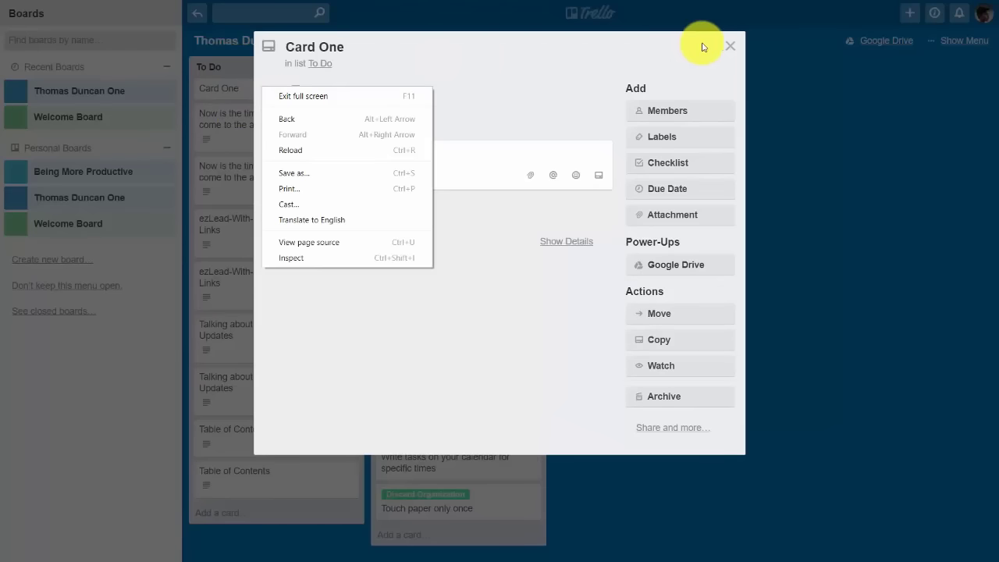
left_click(729, 45)
left_click(730, 47)
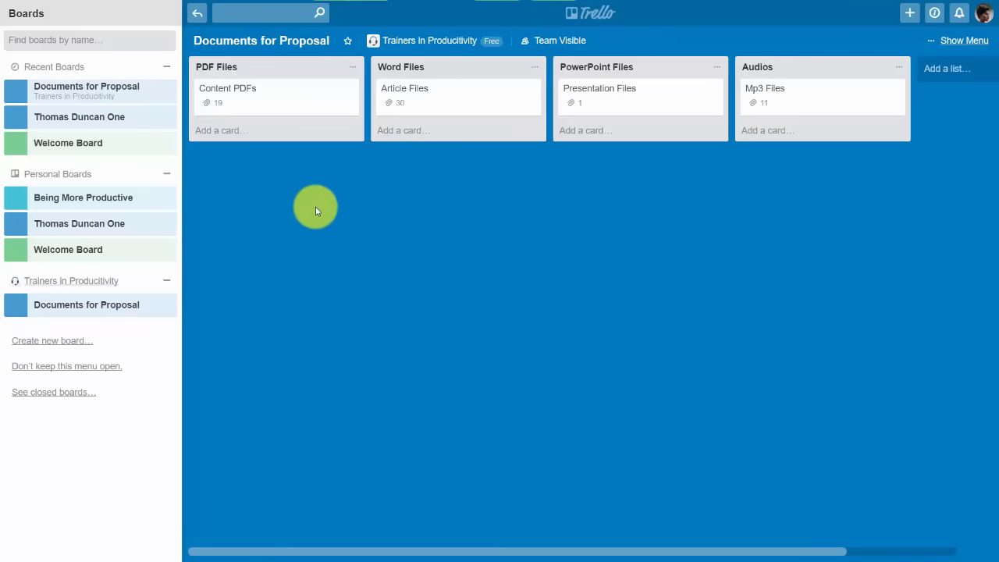
- Examine the attachments of the Content PDFs, Article Files, Presentation Files and Mp3 Files cards on the Documents for Proposal board
left_click(271, 98)
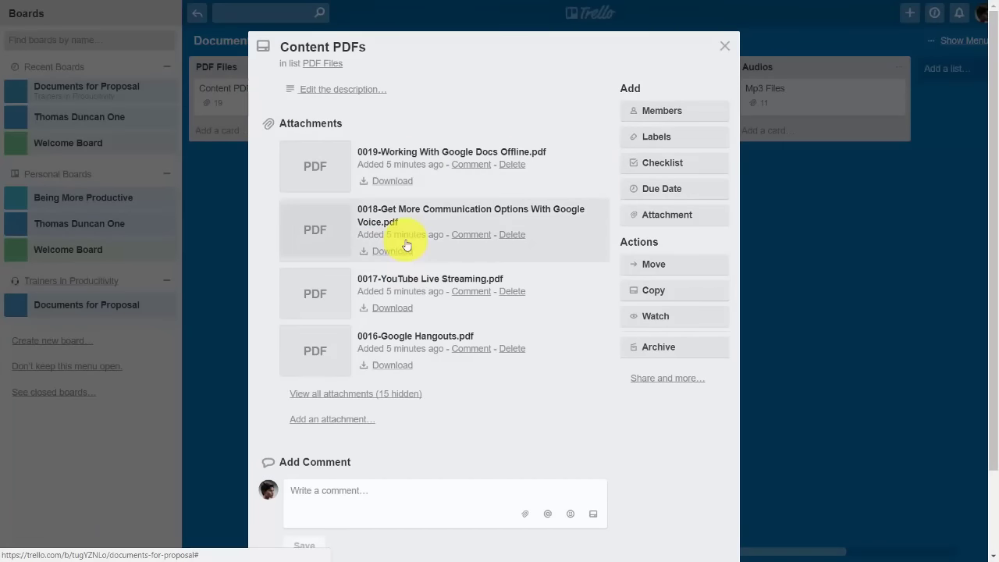
left_click(727, 45)
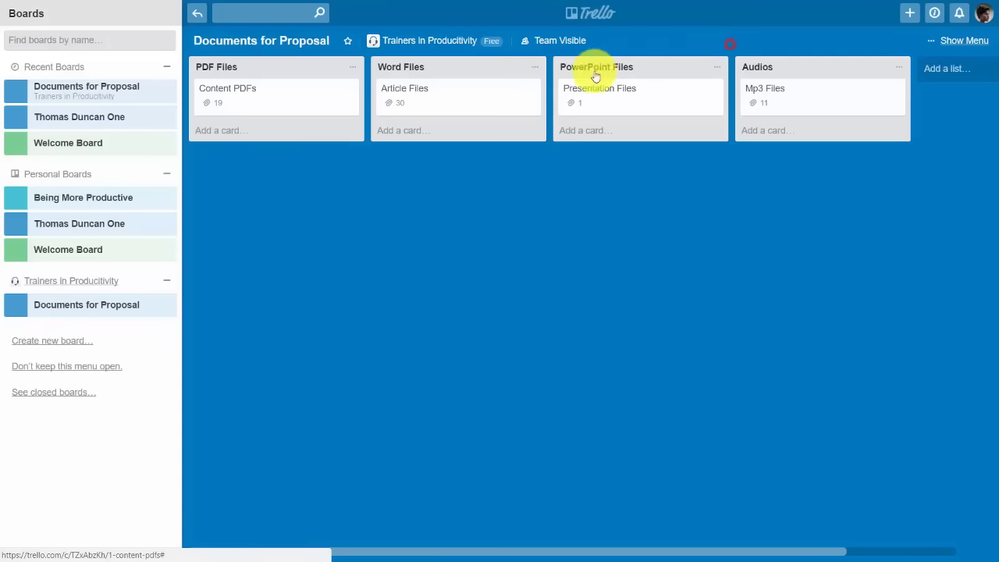
left_click(450, 103)
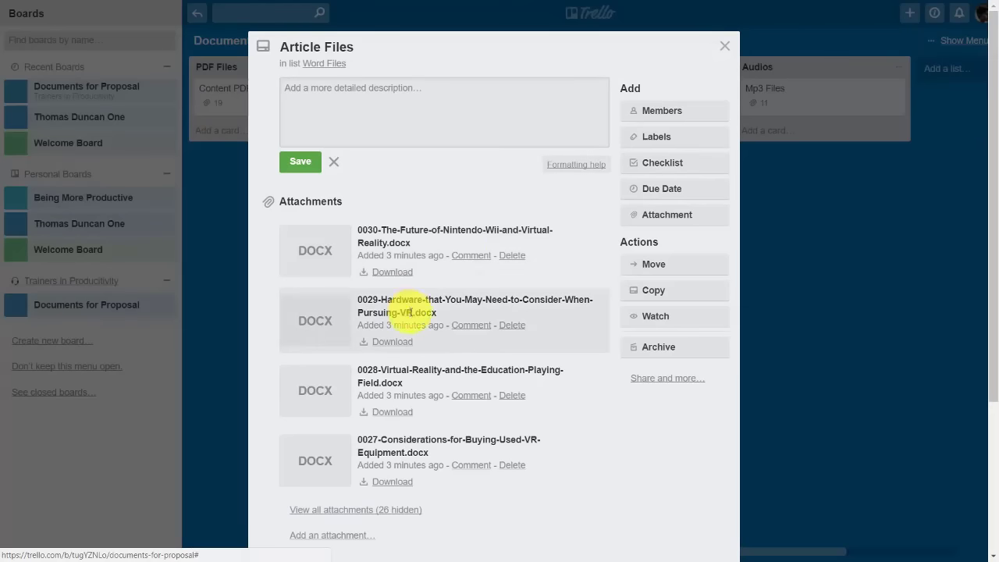
left_click(724, 46)
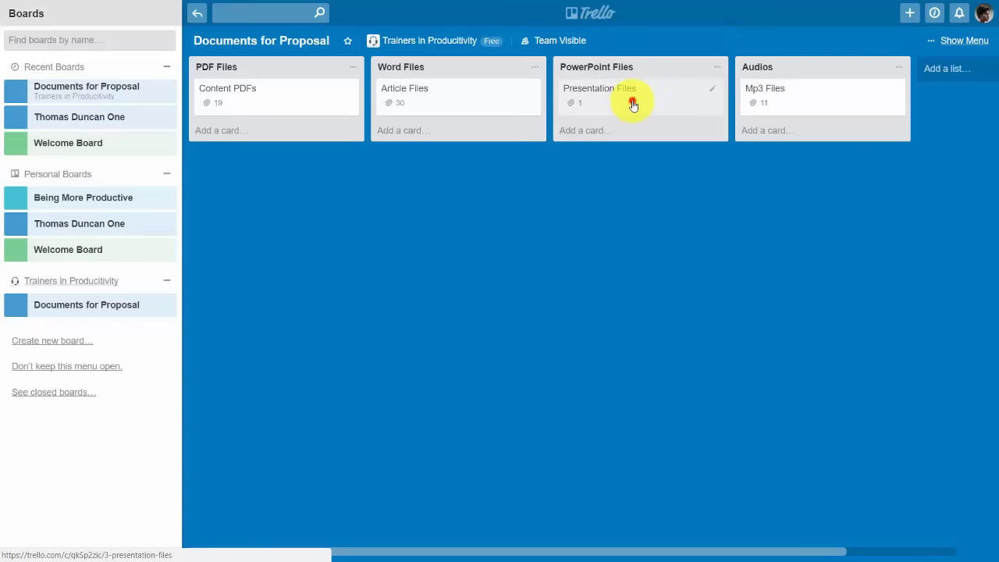
left_click(632, 103)
left_click(729, 48)
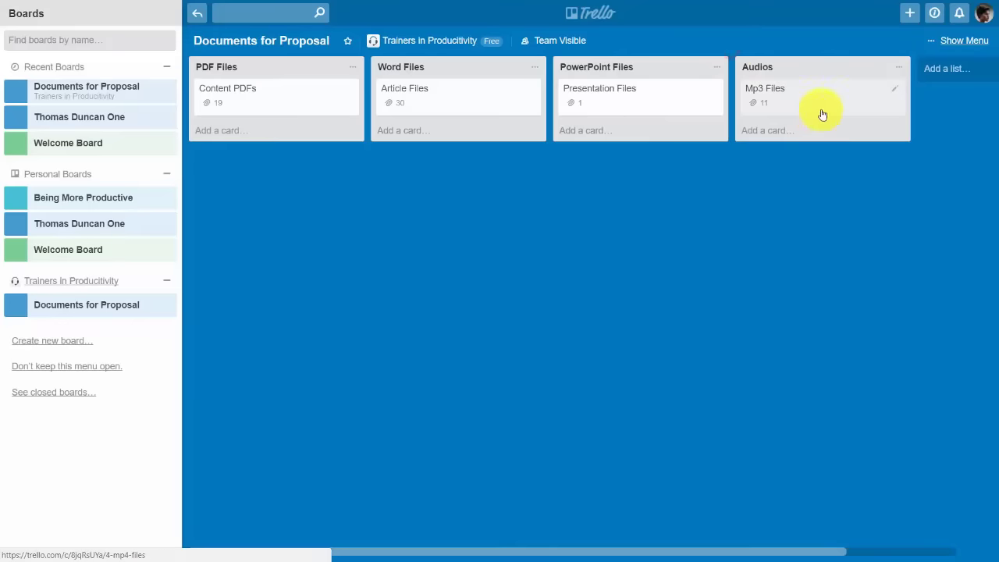
left_click(812, 97)
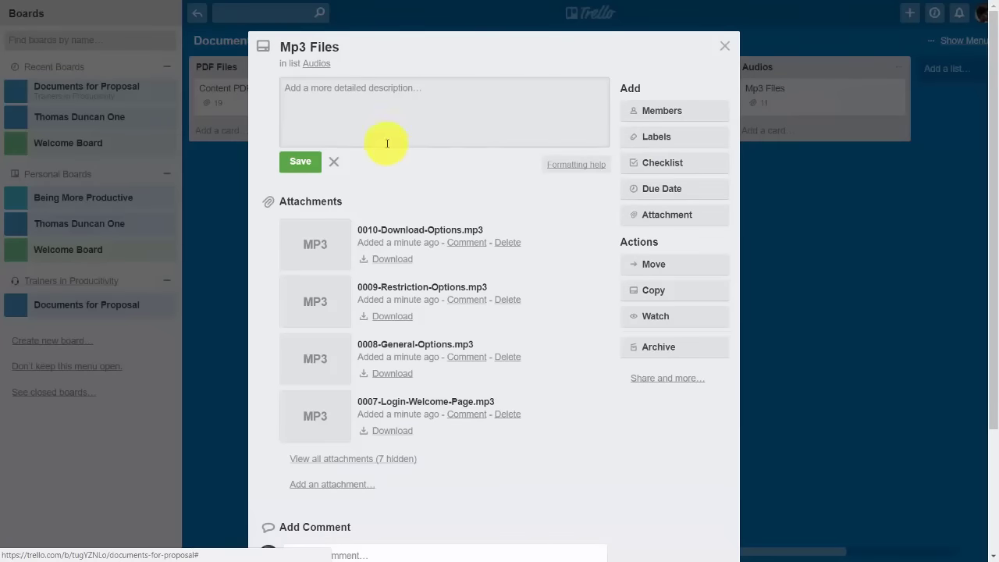
left_click(724, 46)
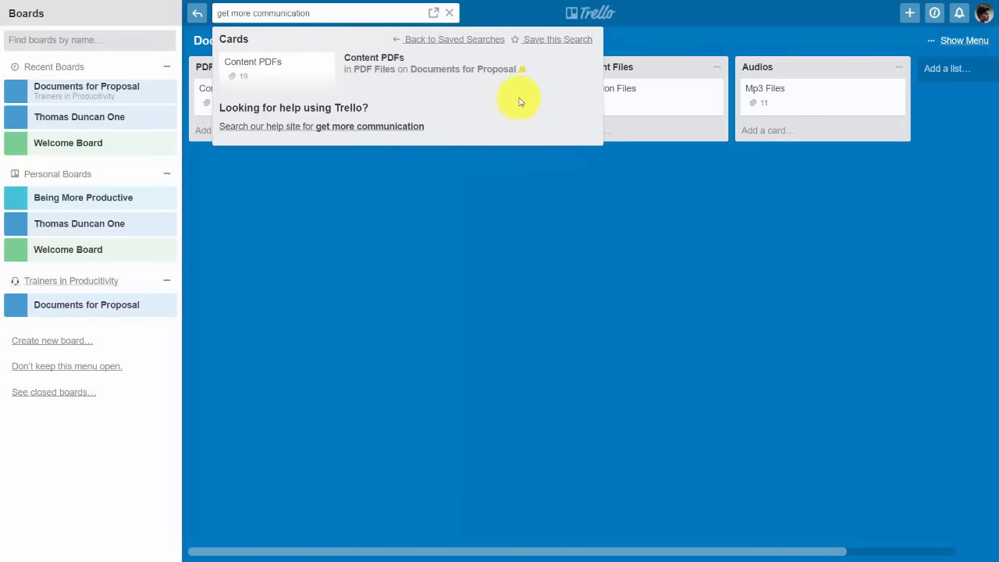
- Try to save the search for "get more communication"
left_click(549, 41)
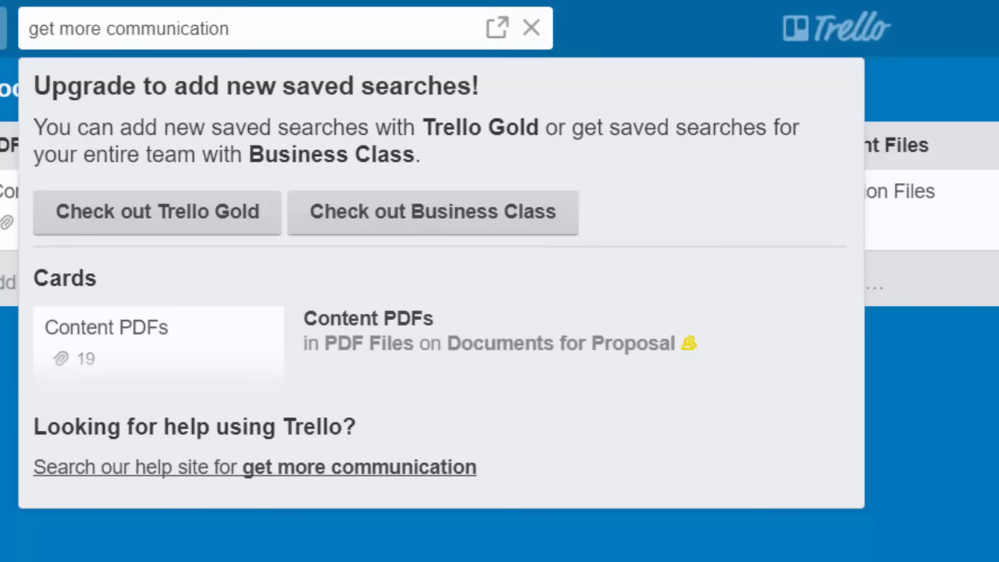
key("Escape")
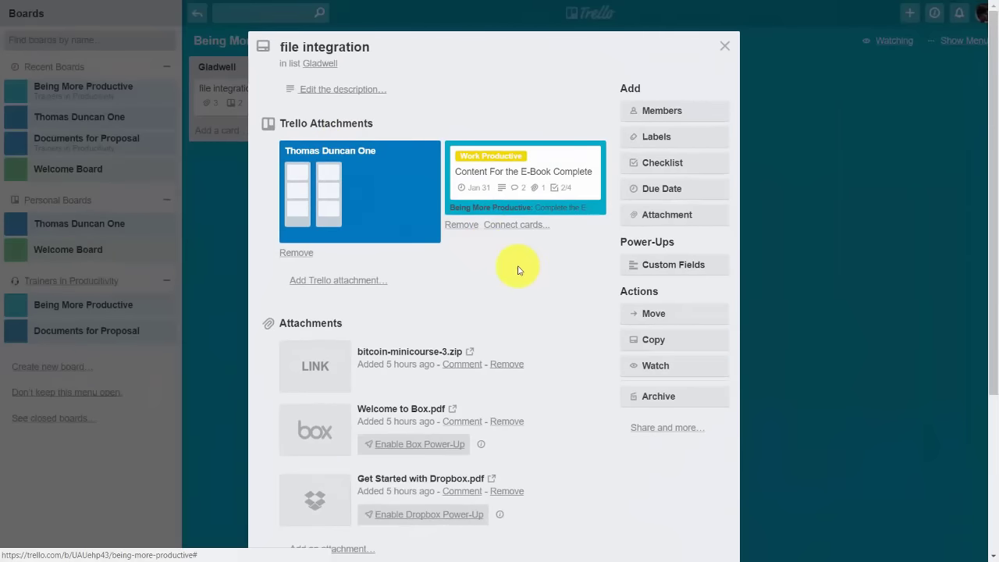
- Look through the attachments of the file integration card on the Being More Productive board, and close the card
scroll(517, 268, "down", 2)
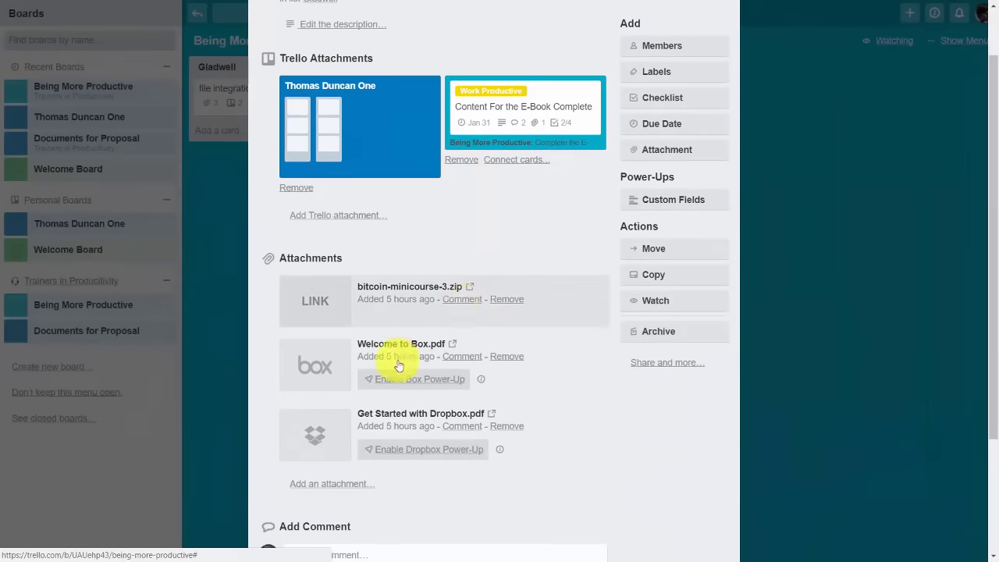
scroll(551, 304, "up", 2)
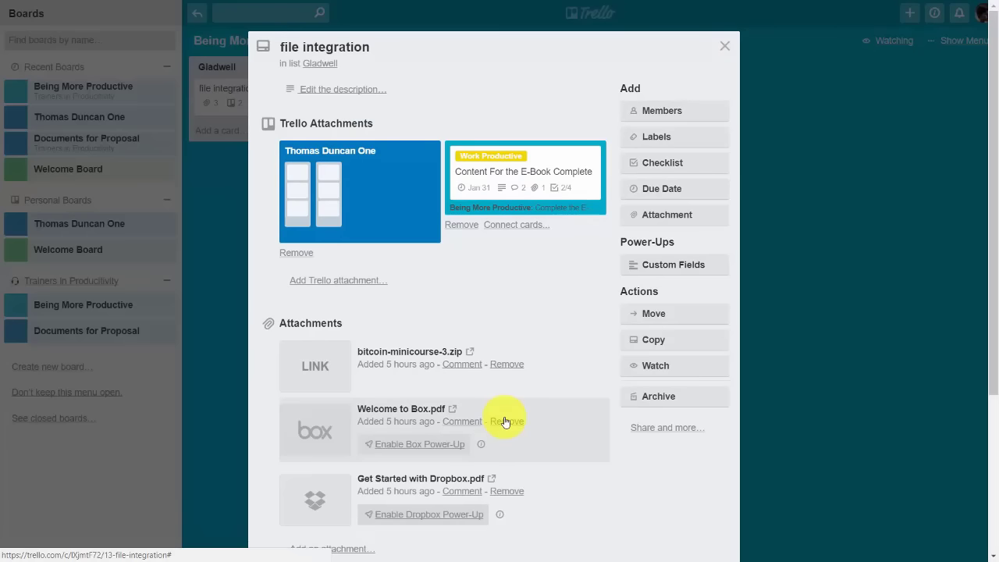
left_click(815, 303)
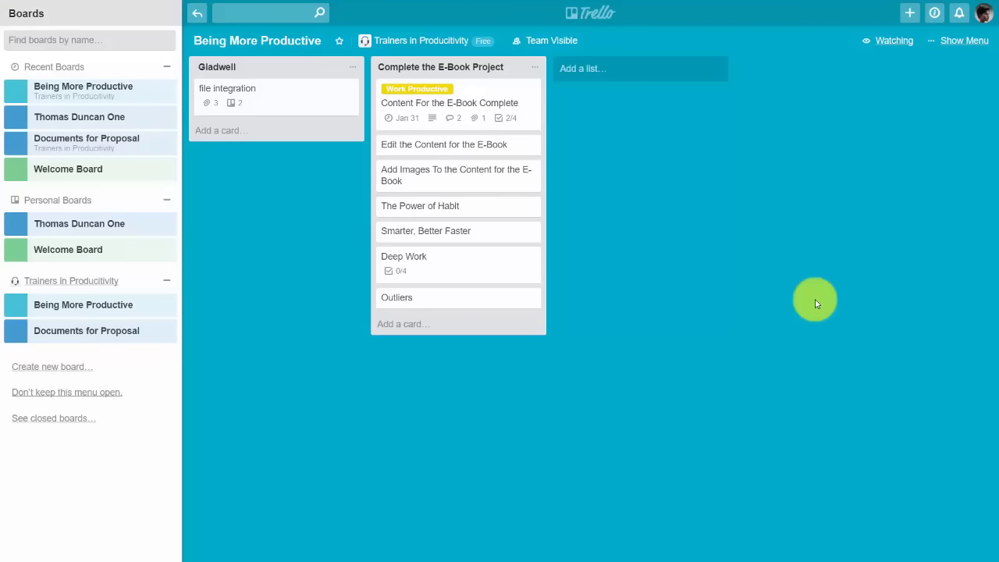
- Set the account's notification email frequency to Instantly
left_click(982, 14)
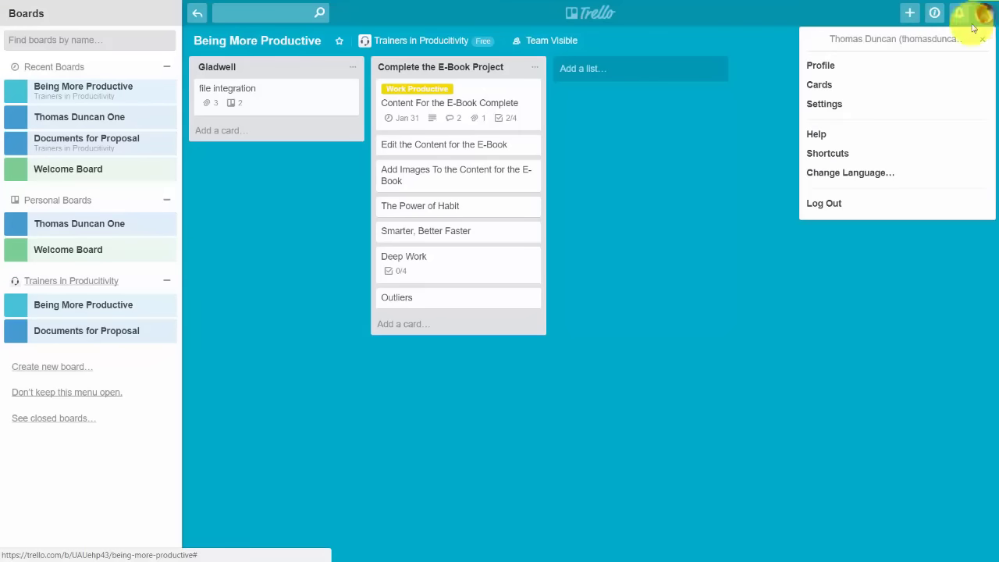
left_click(832, 109)
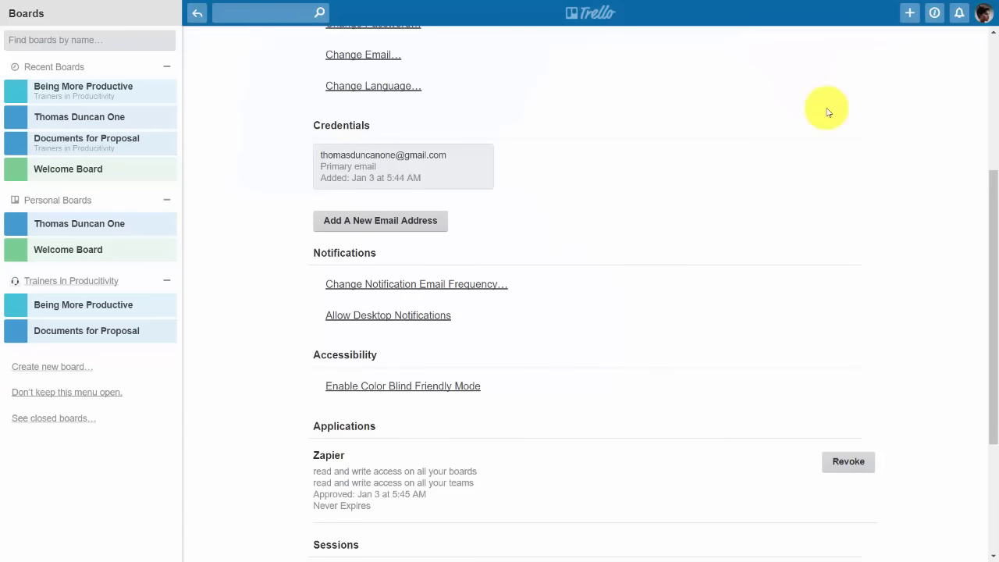
left_click(442, 283)
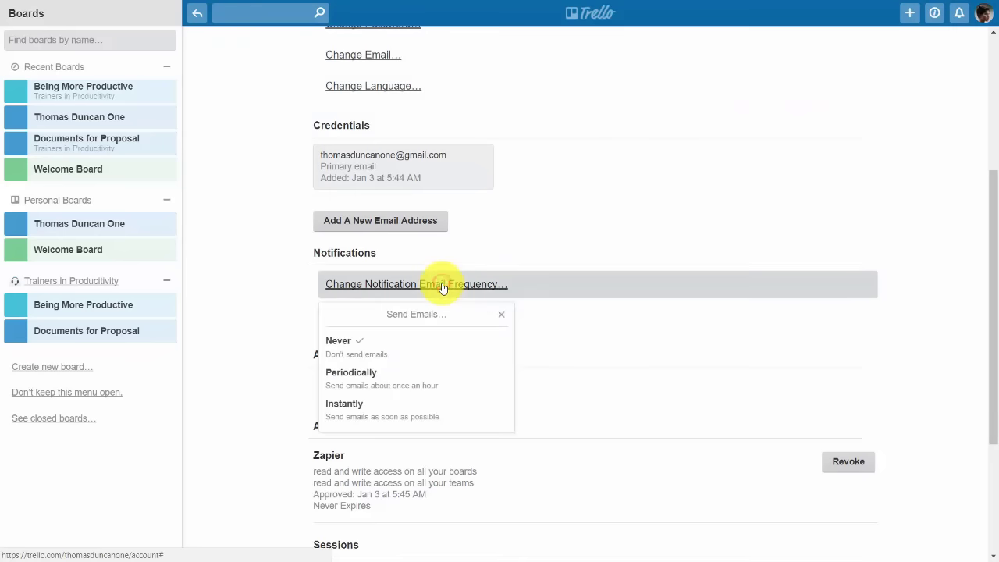
left_click(373, 407)
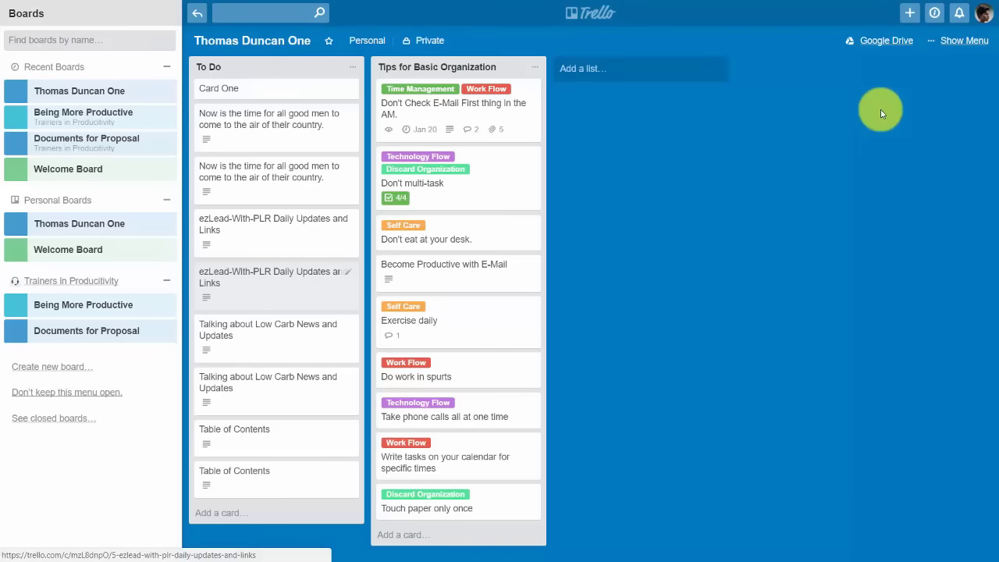
- Copy the link to the blue personal board from its additional board options
left_click(964, 40)
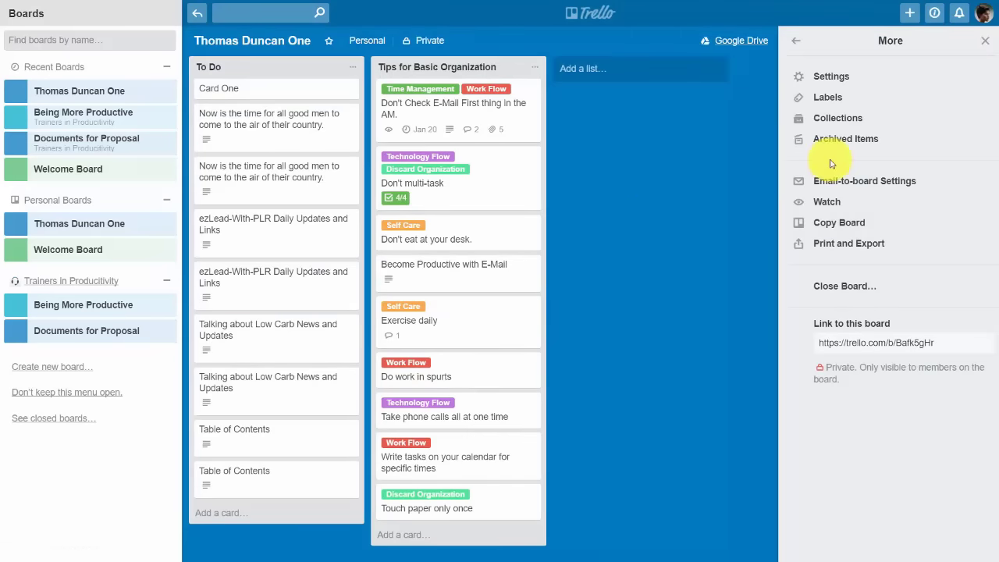
left_click_drag(819, 341, 936, 340)
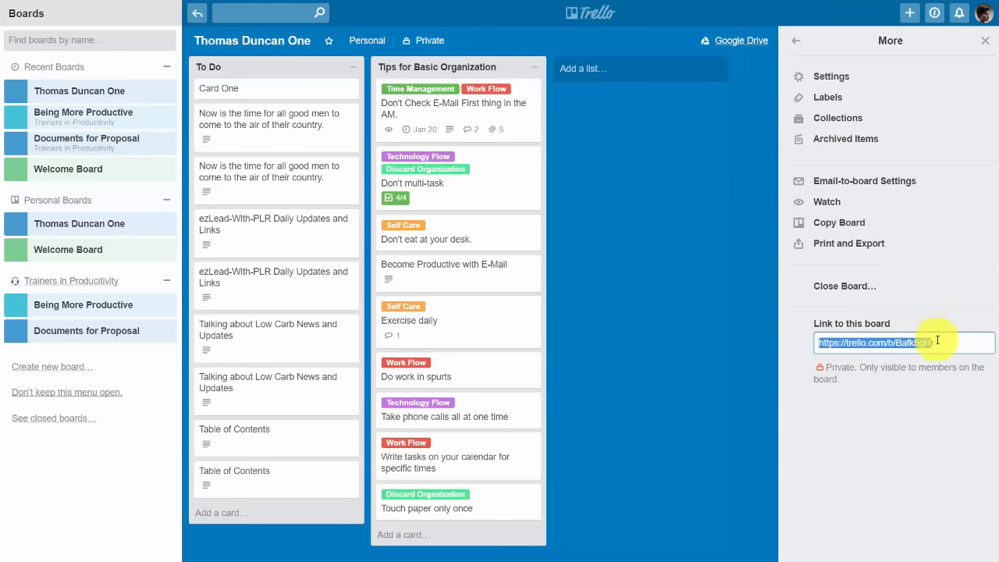
right_click(875, 347)
left_click(806, 357)
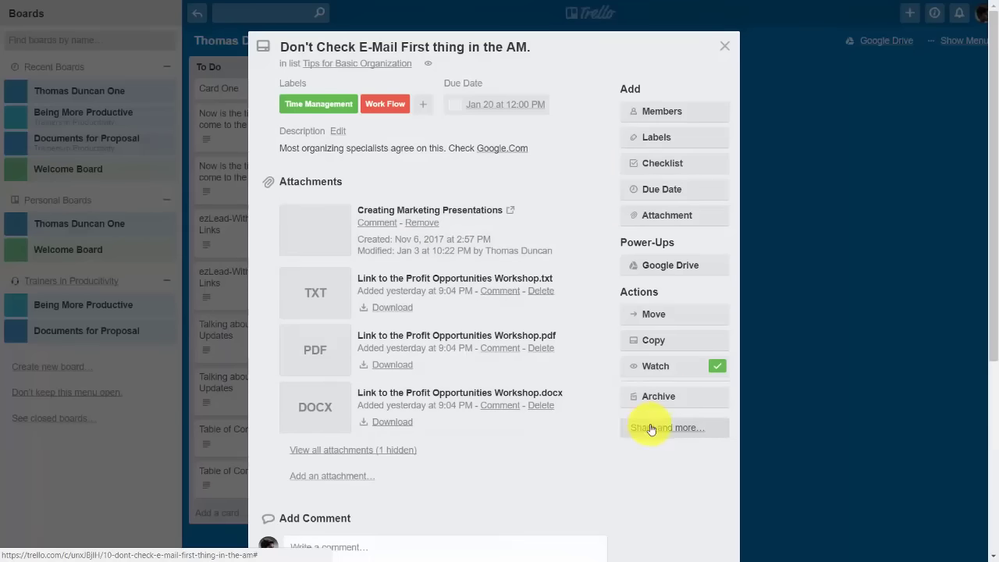
- Copy the embed code of the "Don't Check E-Mail First thing in the AM." card into the WordPress post Trello and publish the post
left_click(651, 429)
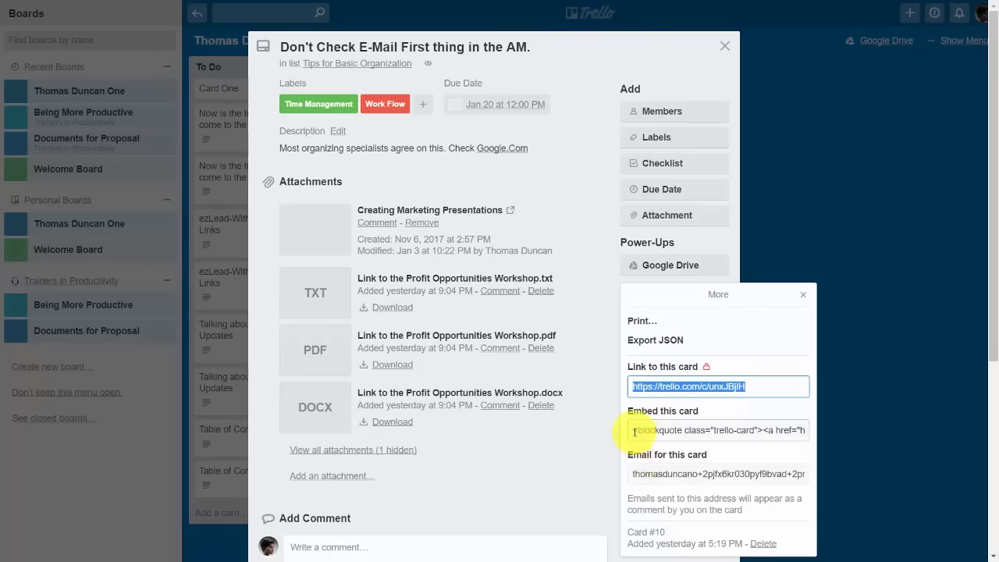
left_click_drag(634, 430, 811, 432)
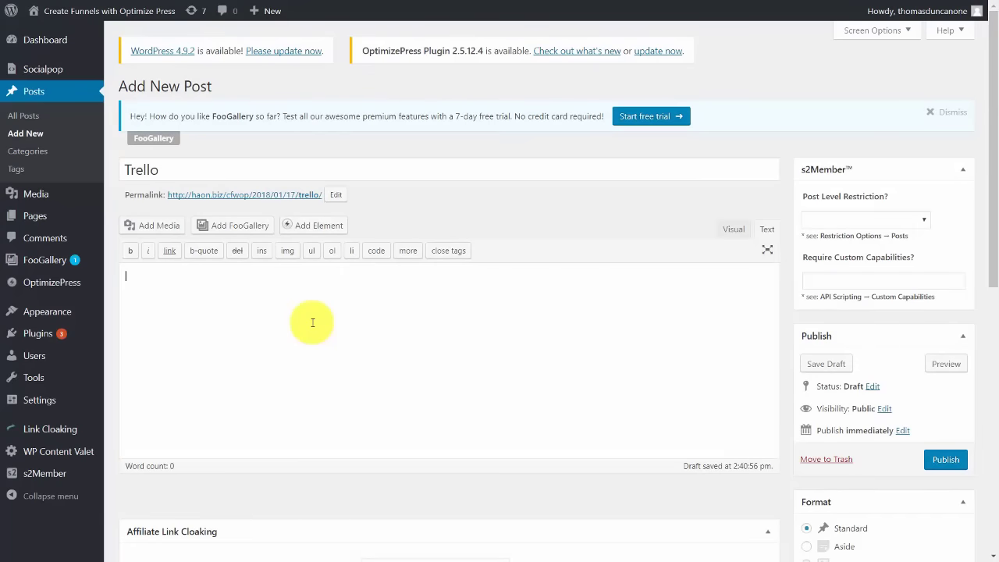
key("ctrl+v")
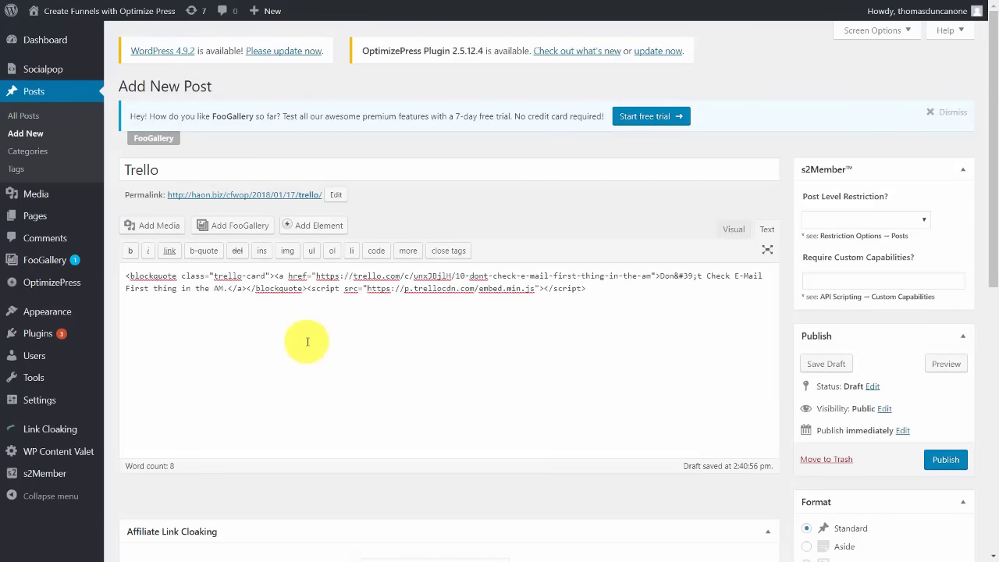
left_click(936, 460)
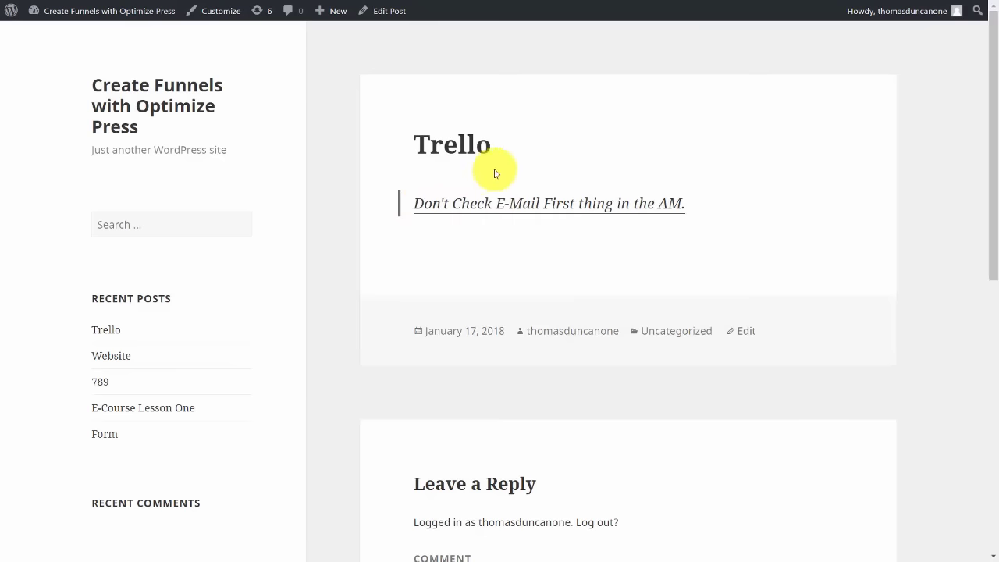
- Switch to the mobile Trello app mirrored in LonelyScreen and open the blue personal board
key("ctrl+Tab")
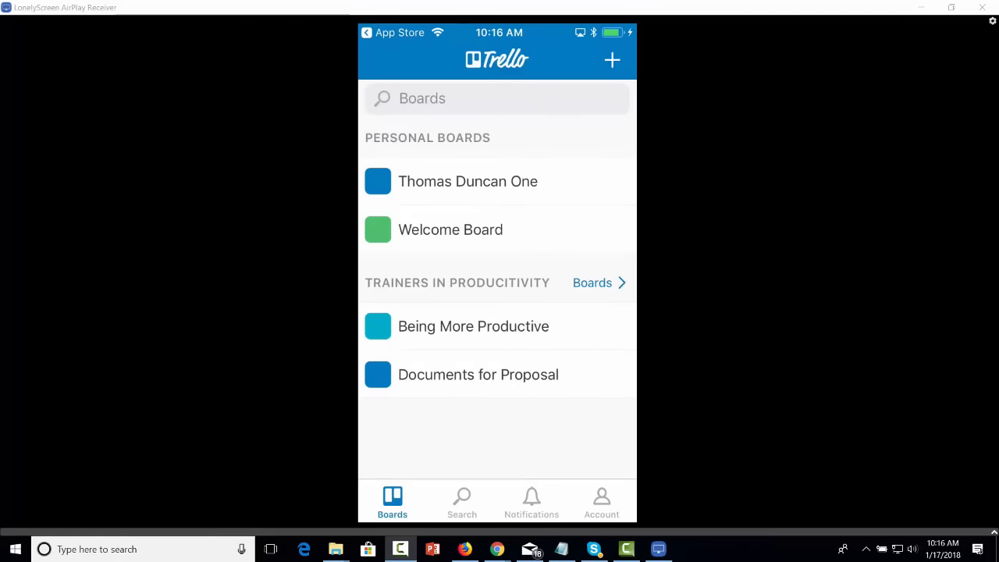
left_click(468, 181)
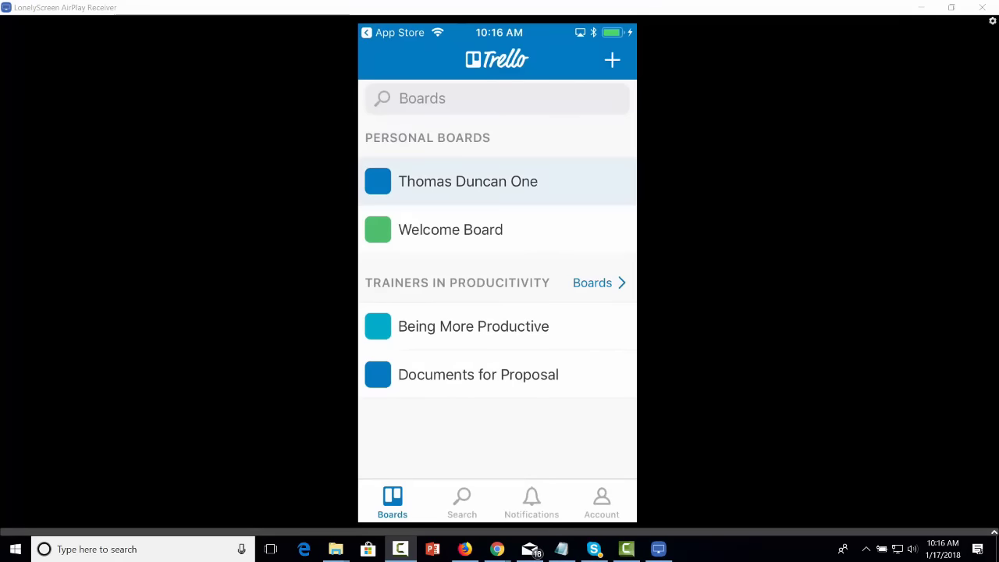